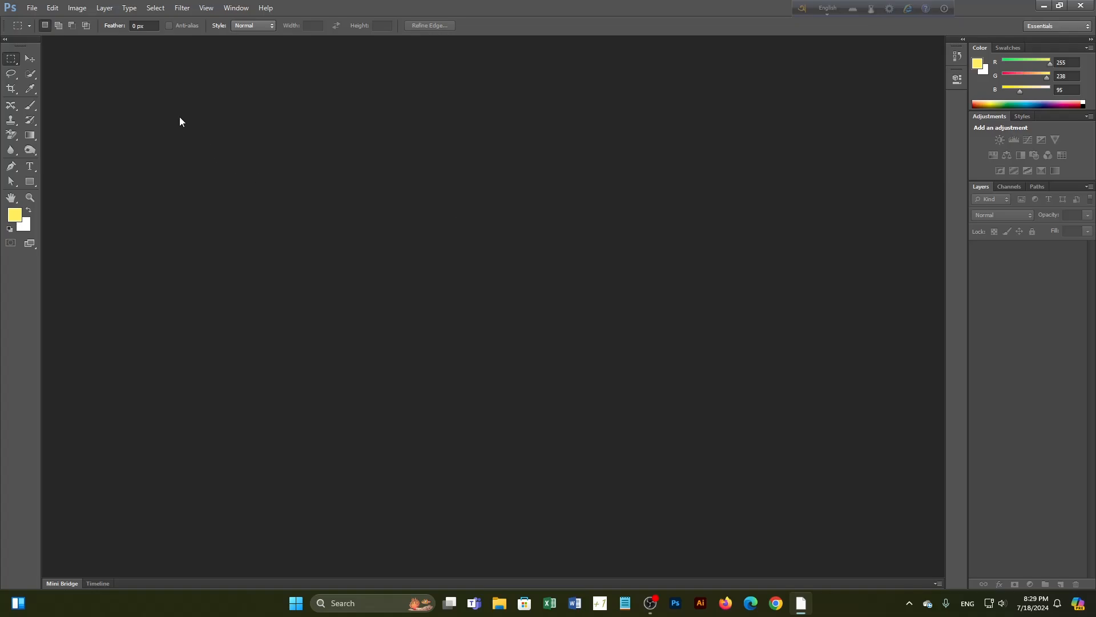
Open File Explorer and browse Local Disk (G:) > Design > Business Card, then return to G:
{"action": "left_click", "coordinate": [498, 605]}
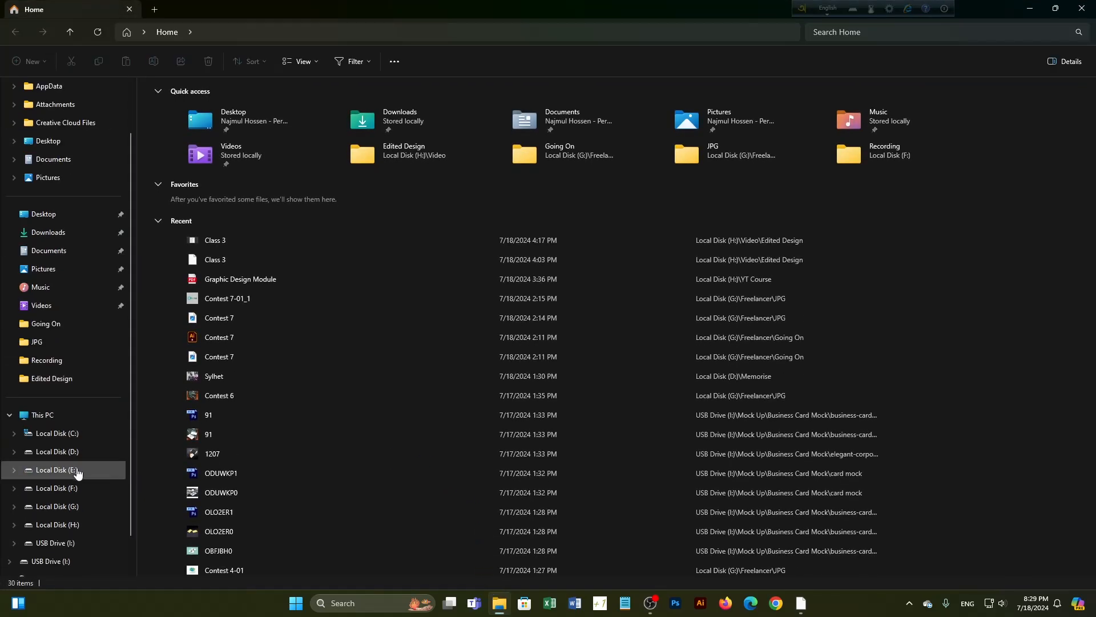
{"action": "double_click", "coordinate": [207, 432]}
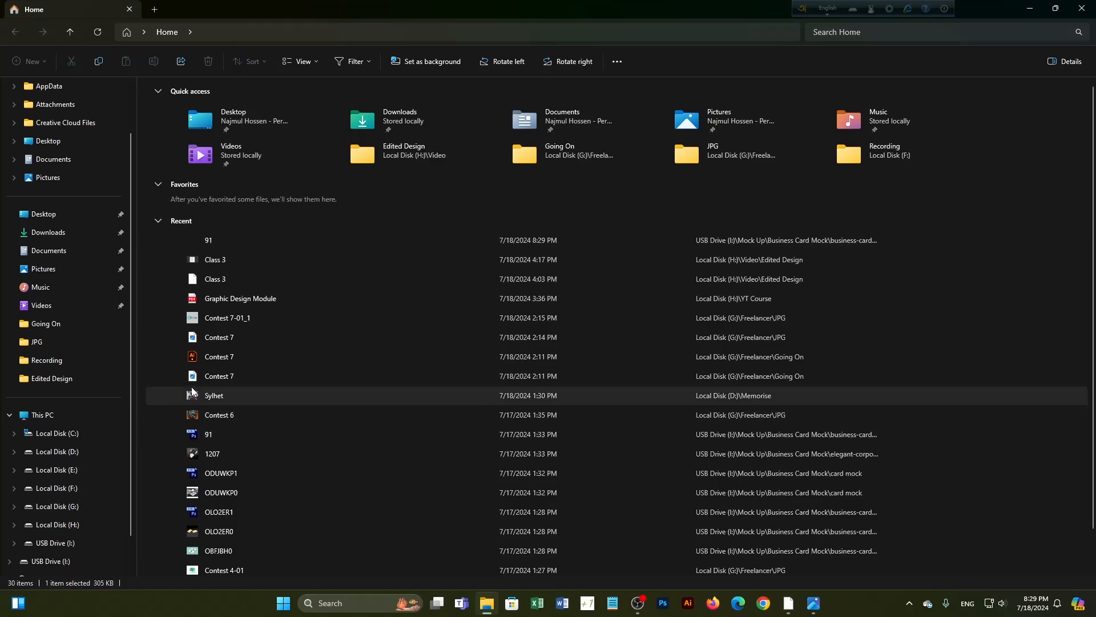
{"action": "left_click", "coordinate": [61, 506]}
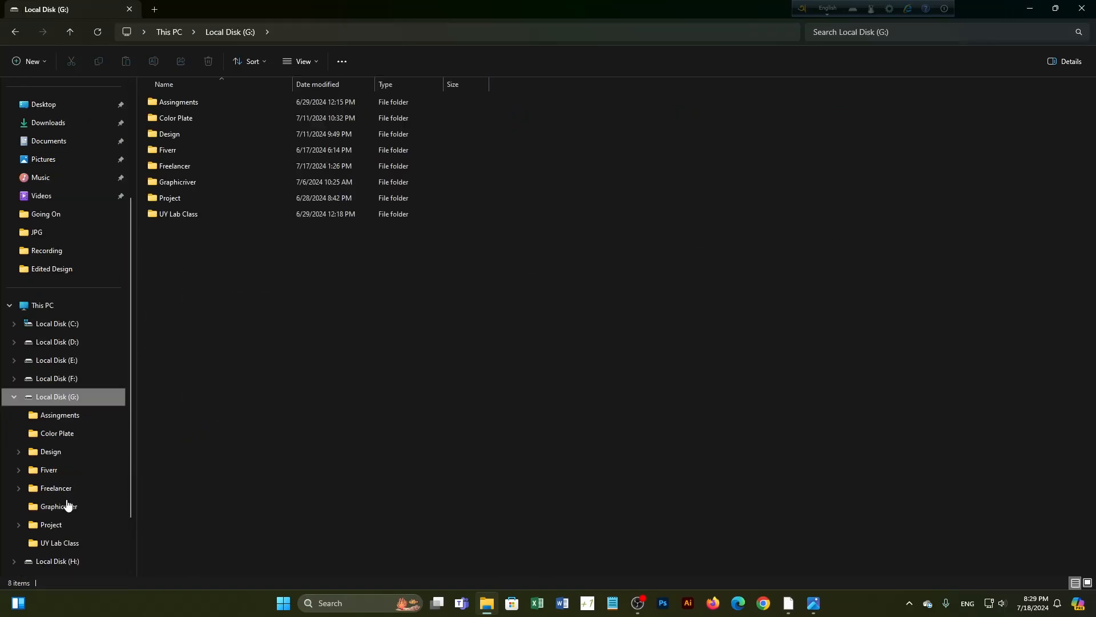
{"action": "double_click", "coordinate": [195, 137]}
{"action": "double_click", "coordinate": [195, 102]}
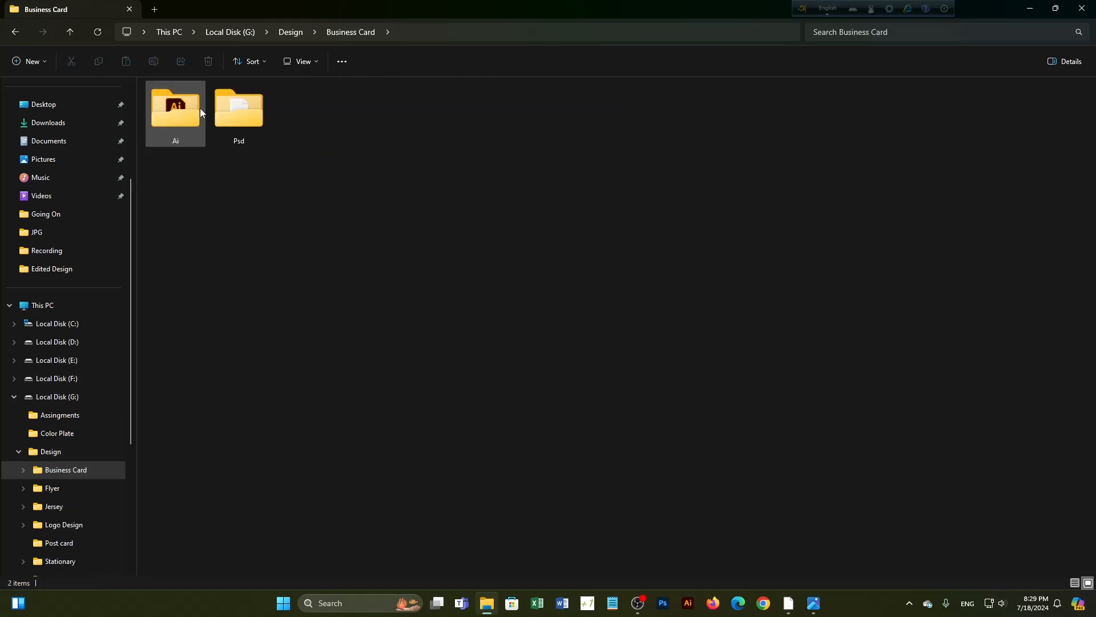
{"action": "left_click", "coordinate": [71, 33]}
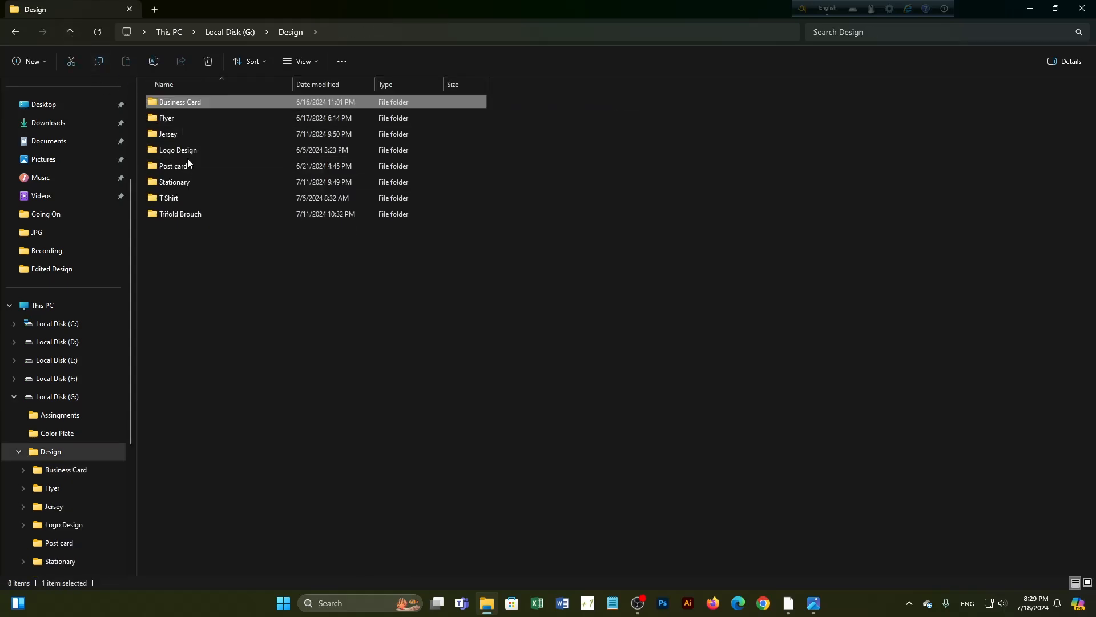
{"action": "left_click", "coordinate": [71, 33]}
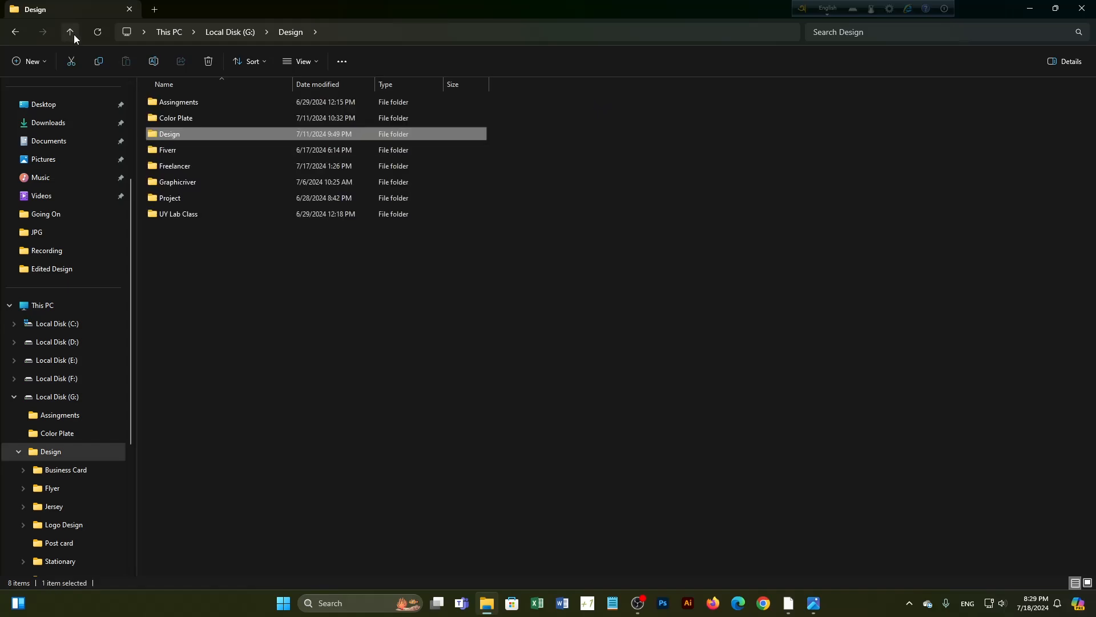
Go into Fiverr > Fiverr jpg > Card and view the Ai 1-01 image
{"action": "double_click", "coordinate": [198, 150]}
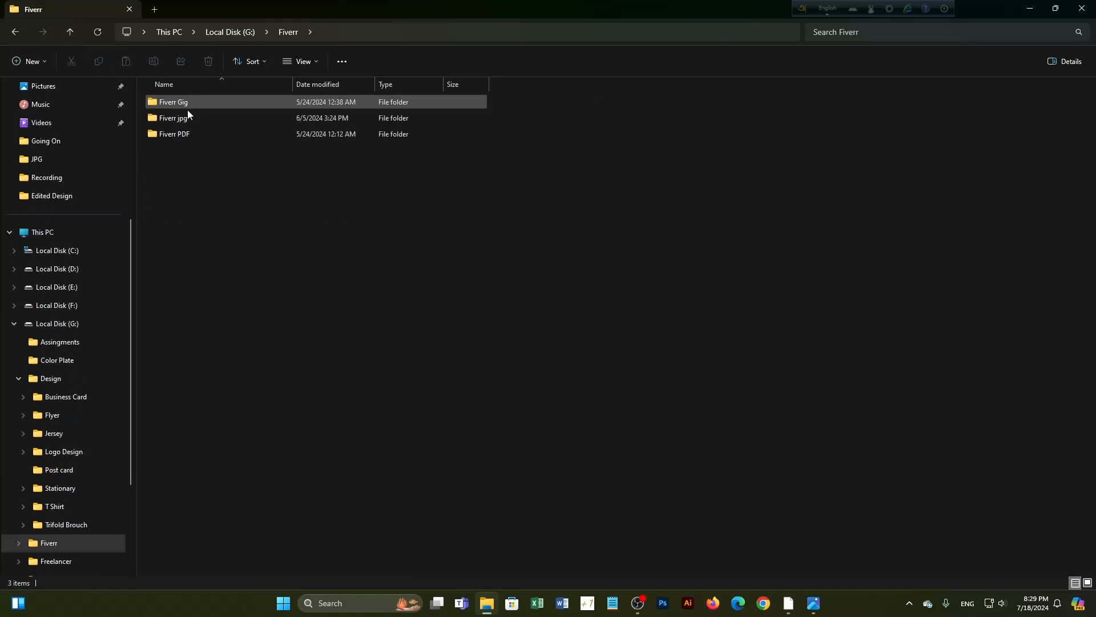
{"action": "double_click", "coordinate": [188, 116]}
{"action": "left_click", "coordinate": [179, 104]}
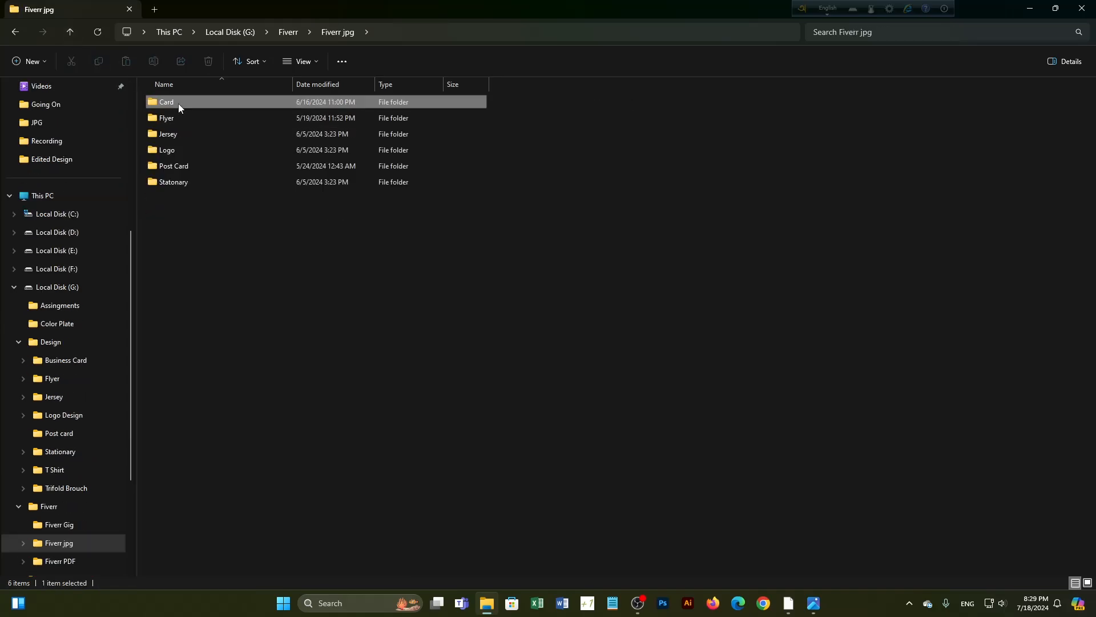
{"action": "double_click", "coordinate": [178, 104]}
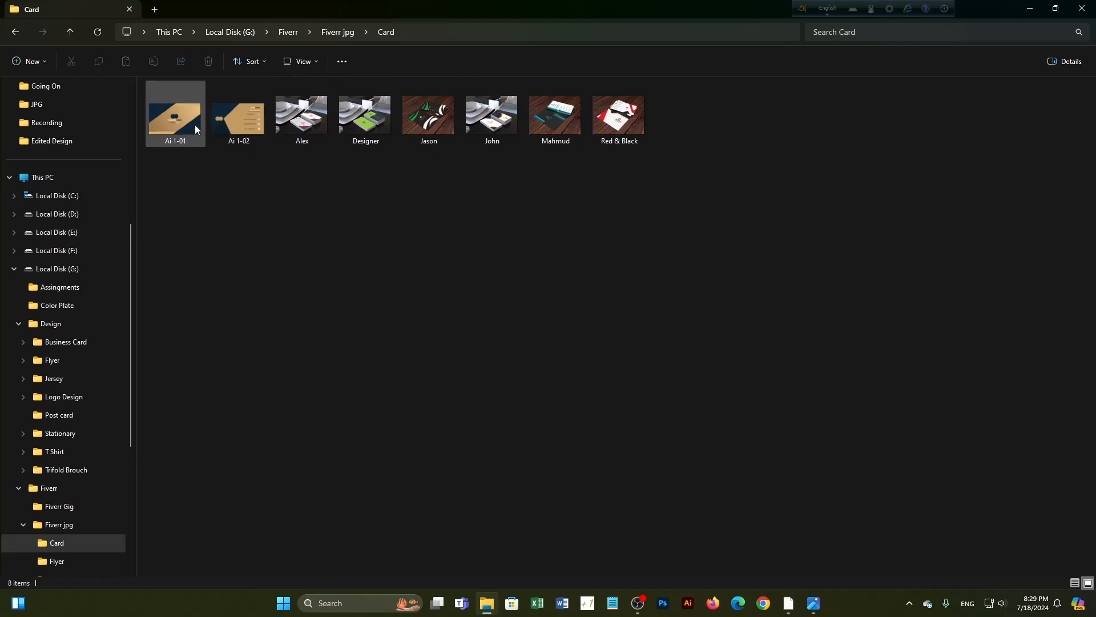
{"action": "double_click", "coordinate": [195, 128]}
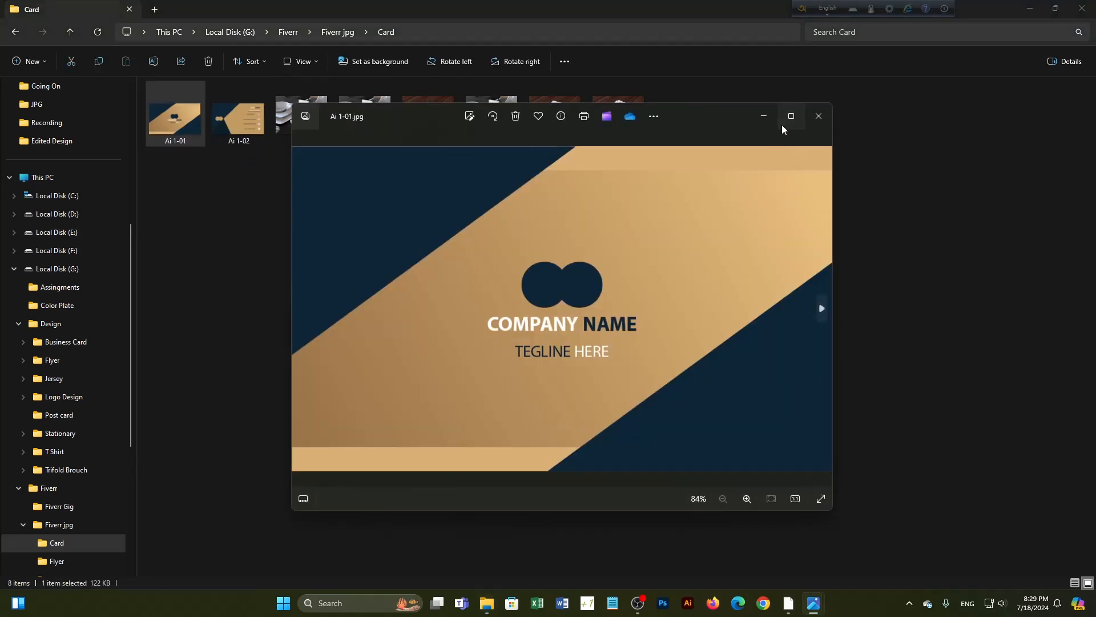
Maximize Photos, page through six more card mockups, then close Photos and File Explorer
{"action": "left_click", "coordinate": [782, 124]}
{"action": "key", "text": "Right"}
{"action": "key", "text": "Right"}
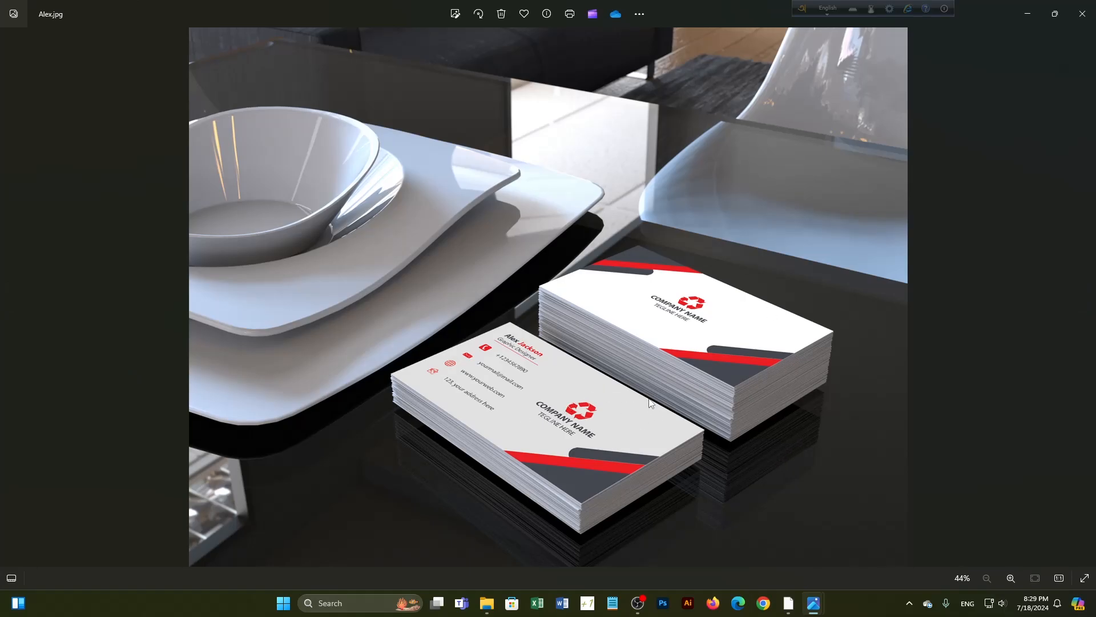
{"action": "key", "text": "Right"}
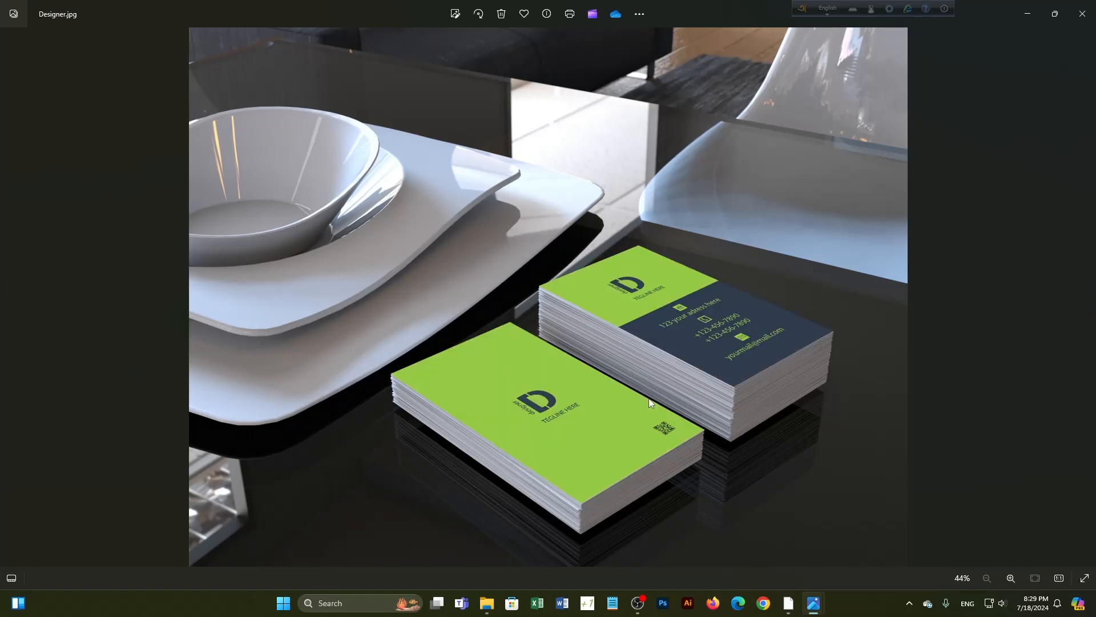
{"action": "key", "text": "Right"}
{"action": "key", "text": "Right"}
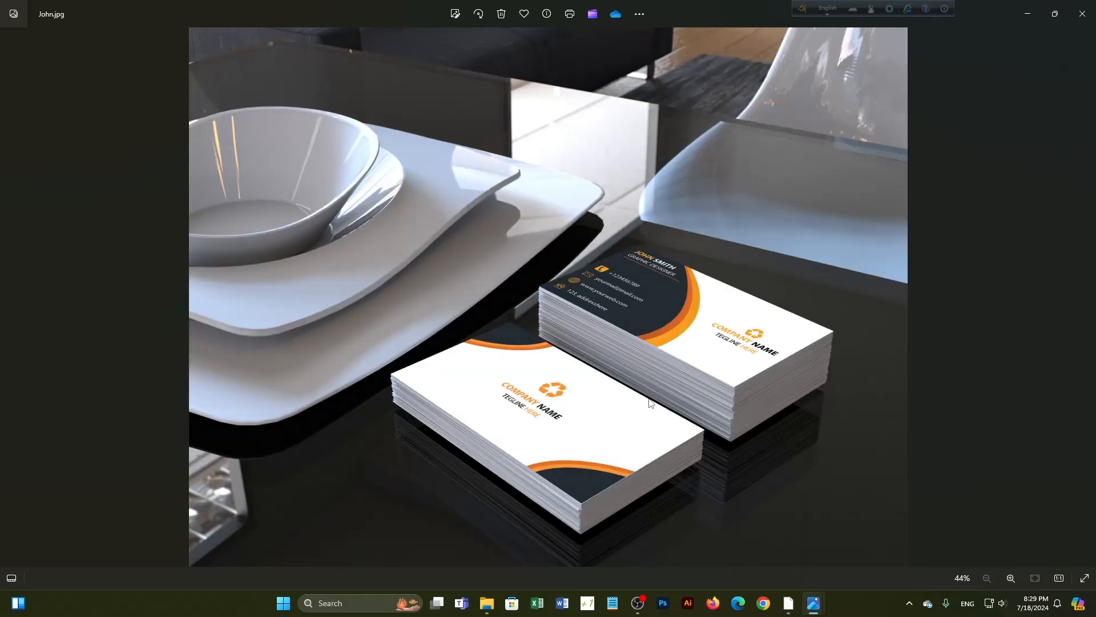
{"action": "key", "text": "Right"}
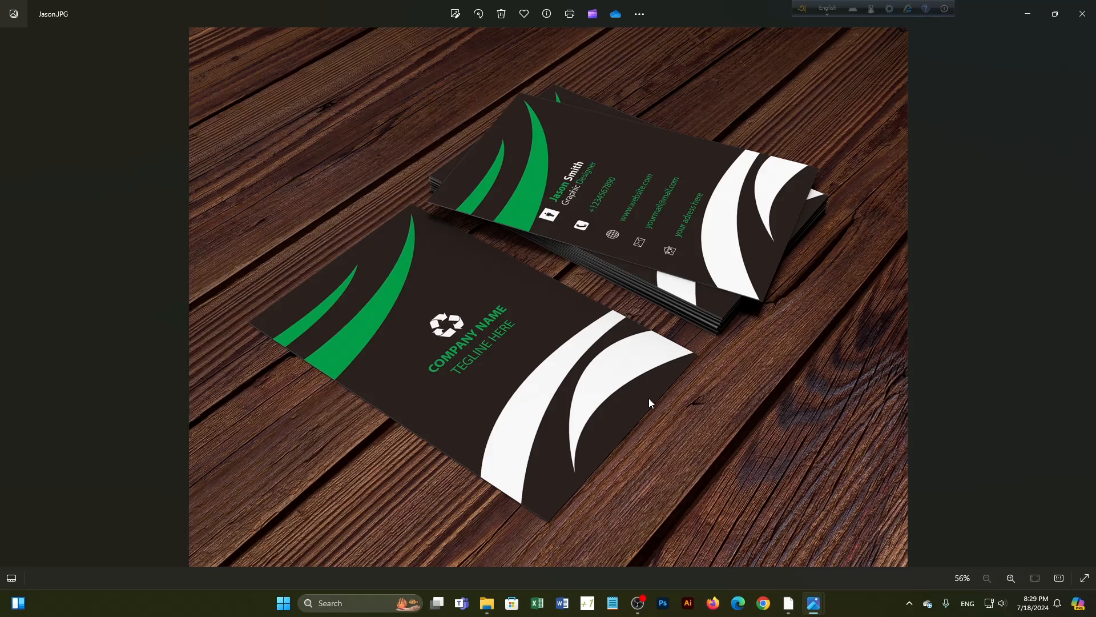
{"action": "key", "text": "Right"}
{"action": "key", "text": "Right"}
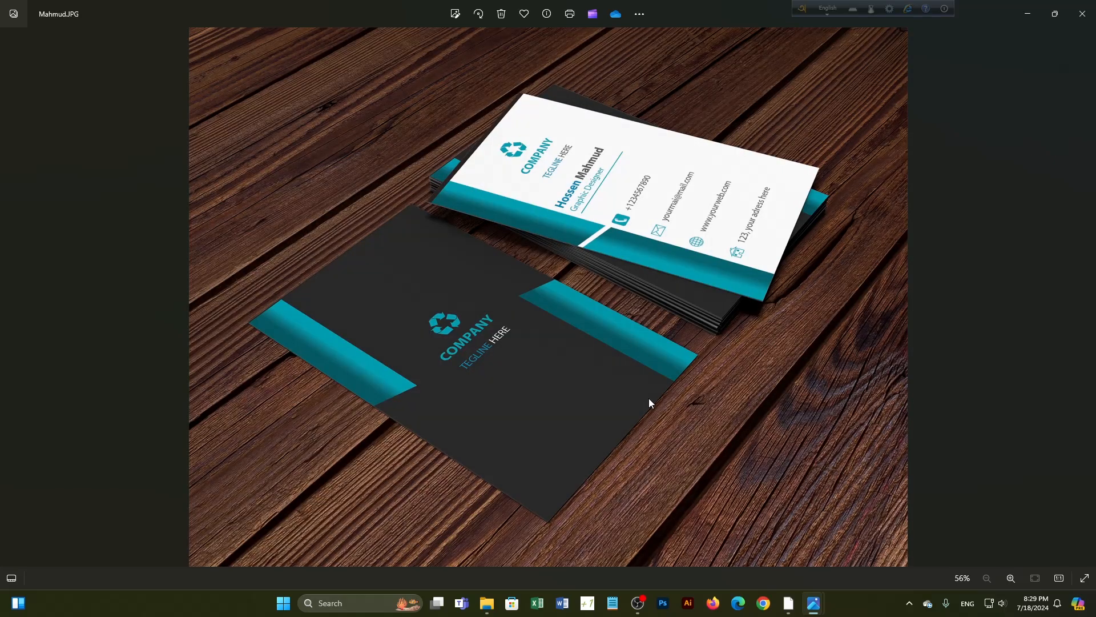
{"action": "key", "text": "Right"}
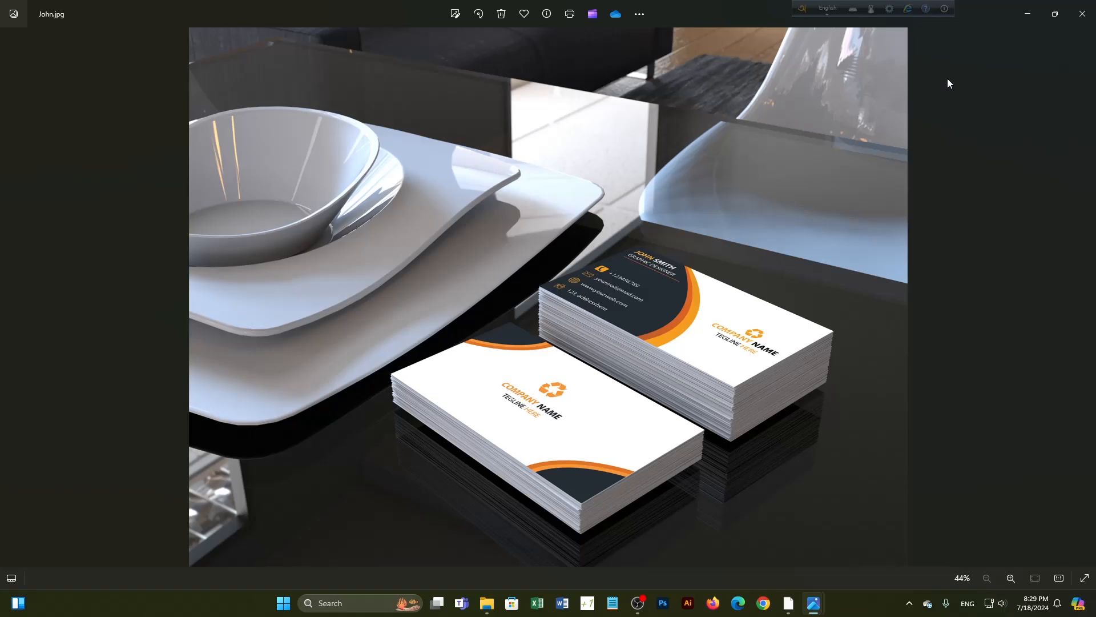
{"action": "left_click", "coordinate": [1083, 13]}
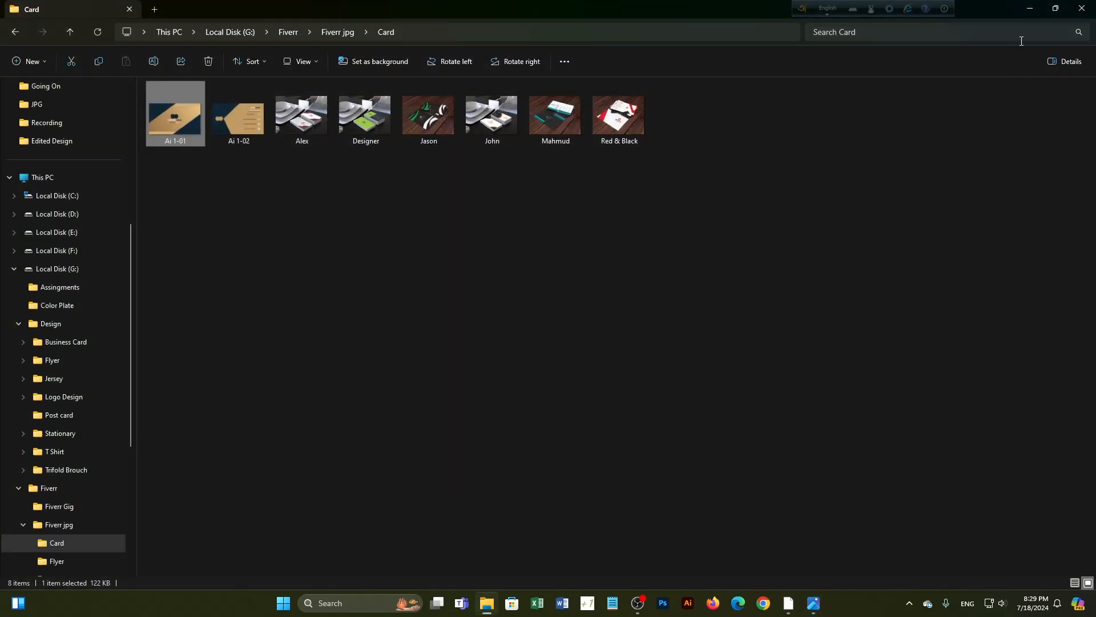
{"action": "left_click", "coordinate": [1082, 8]}
Close the leftover 91.jpg viewer and start a maximized new Notepad tab
{"action": "left_click", "coordinate": [804, 102]}
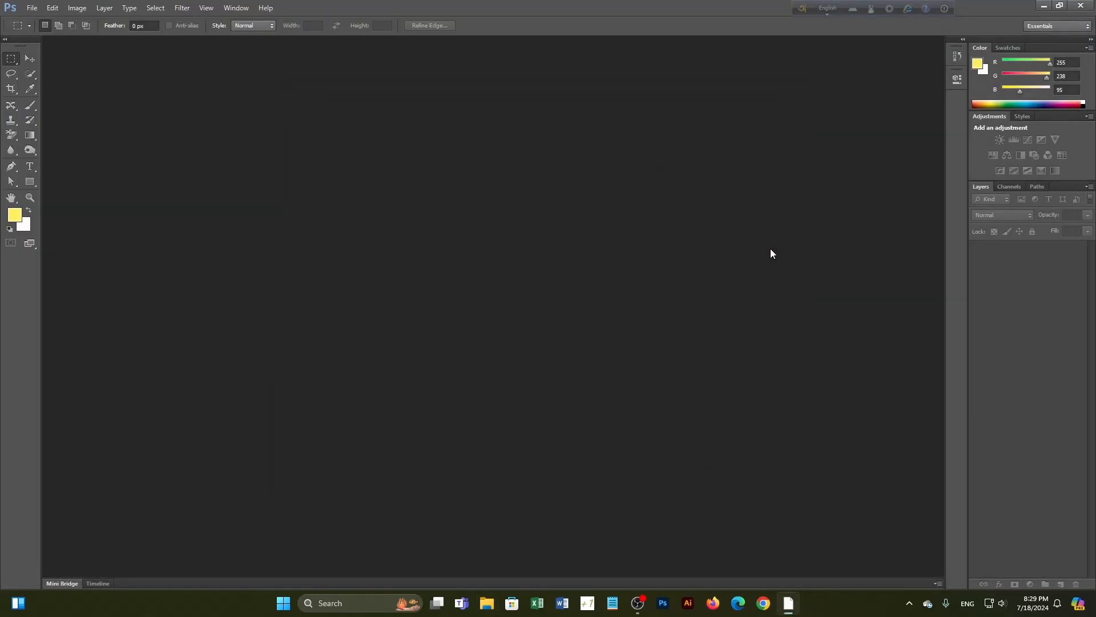
{"action": "left_click", "coordinate": [625, 603]}
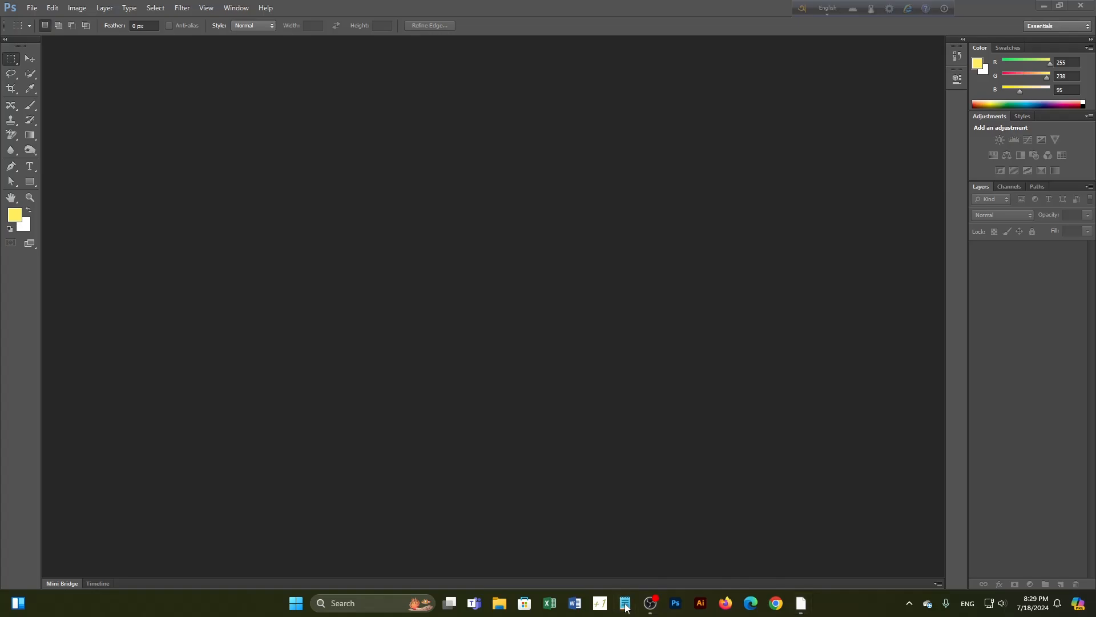
{"action": "left_click", "coordinate": [697, 91]}
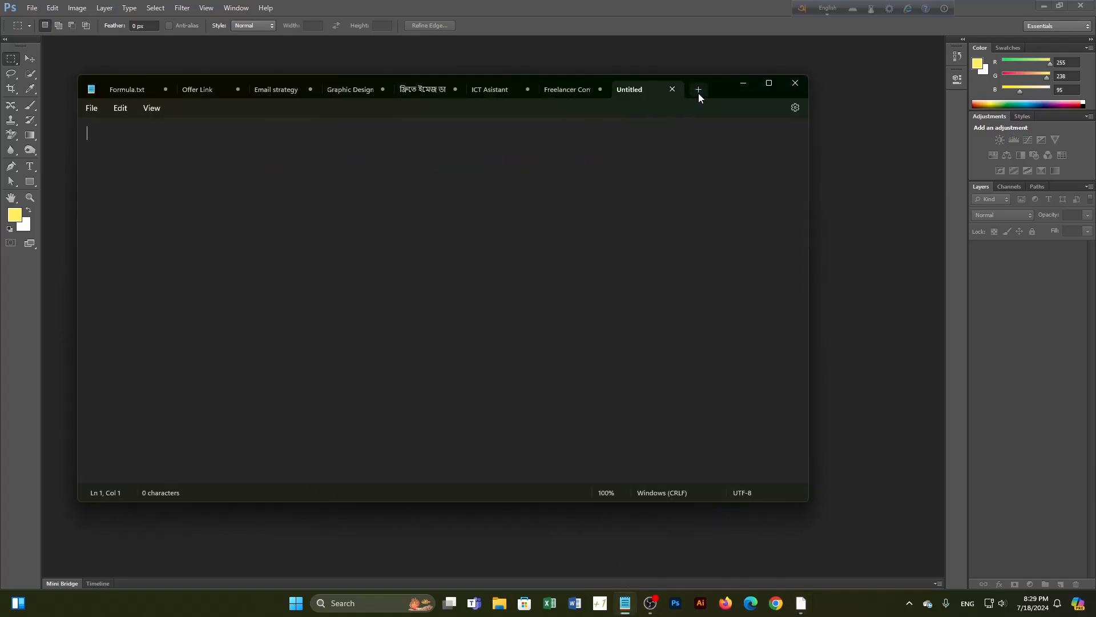
{"action": "left_click", "coordinate": [769, 84]}
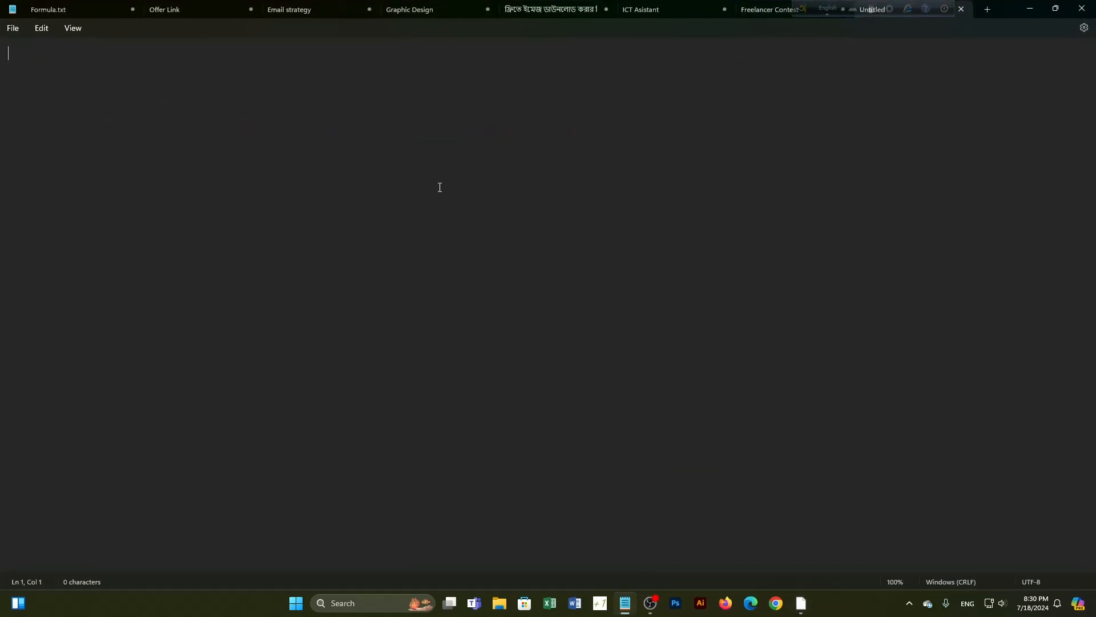
Set Notepad's font size to 22 in Settings and return to the editor
{"action": "left_click", "coordinate": [1075, 32]}
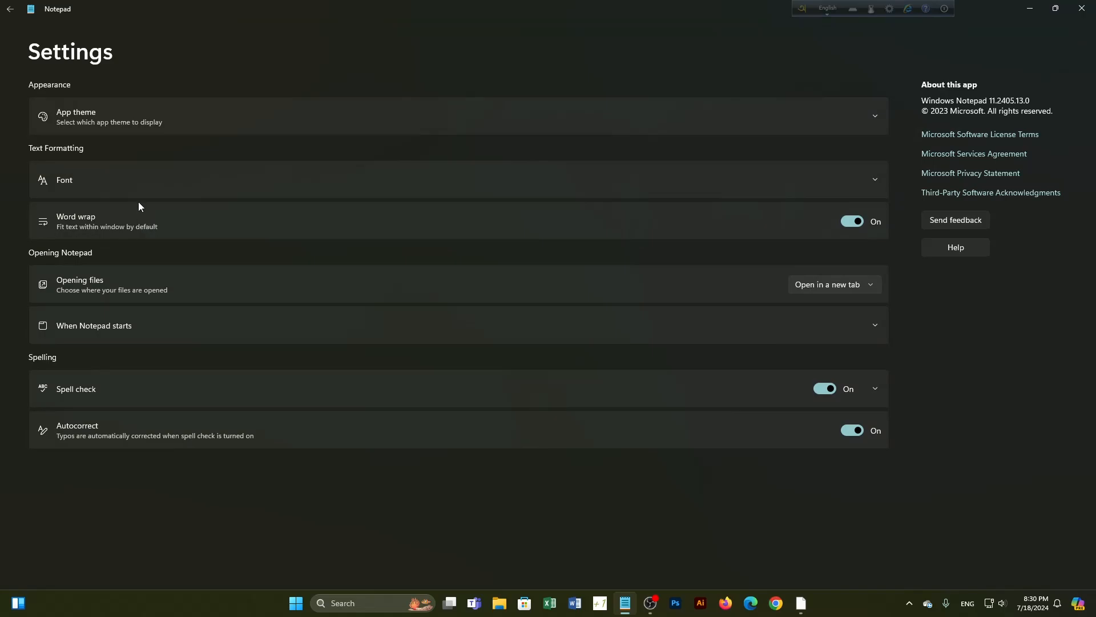
{"action": "left_click", "coordinate": [875, 180]}
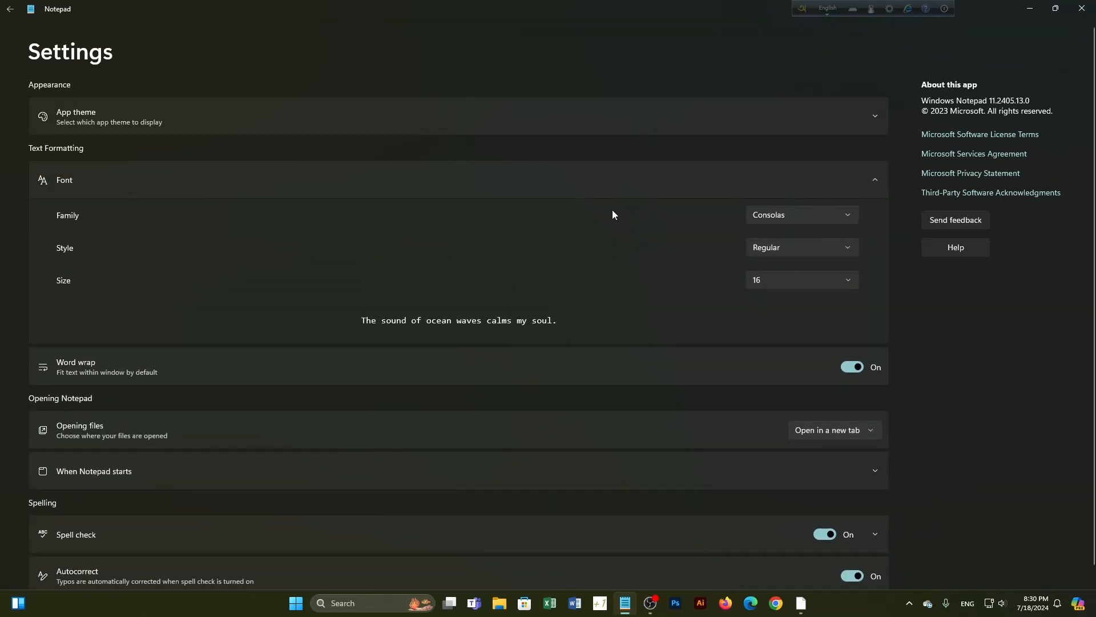
{"action": "left_click", "coordinate": [851, 286]}
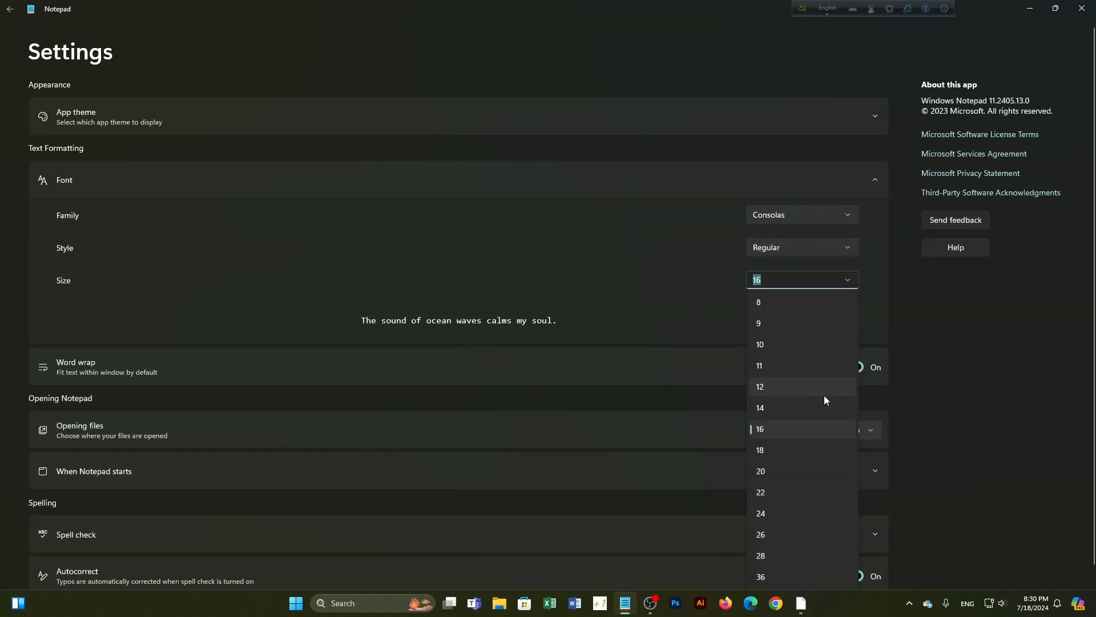
{"action": "left_click", "coordinate": [785, 492]}
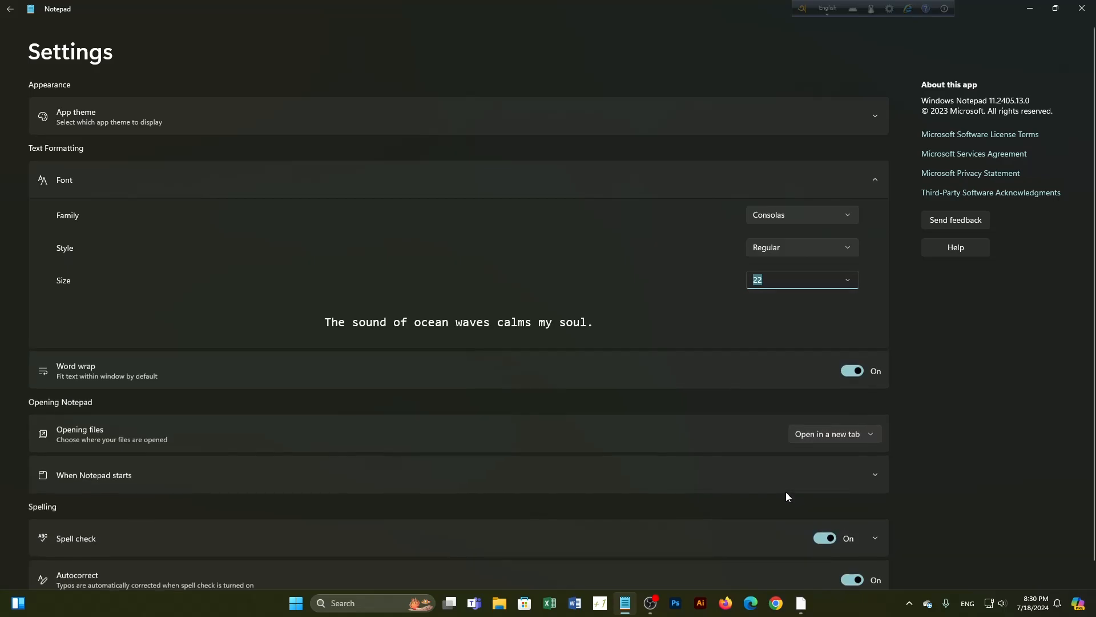
{"action": "left_click", "coordinate": [10, 9]}
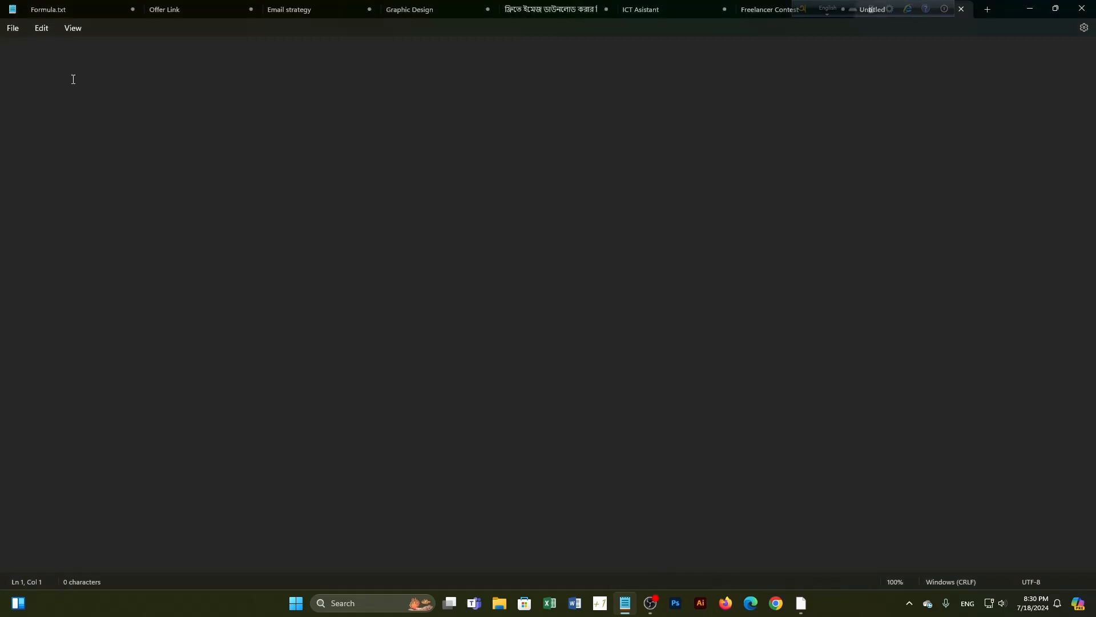
Type 'Card:2' and, on a new line, 'Vertical', correcting its spelling
{"action": "type", "text": "Cad"}
{"action": "key", "text": "BackSpace"}
{"action": "type", "text": "rd:2"}
{"action": "key", "text": "Return"}
{"action": "type", "text": "VErt"}
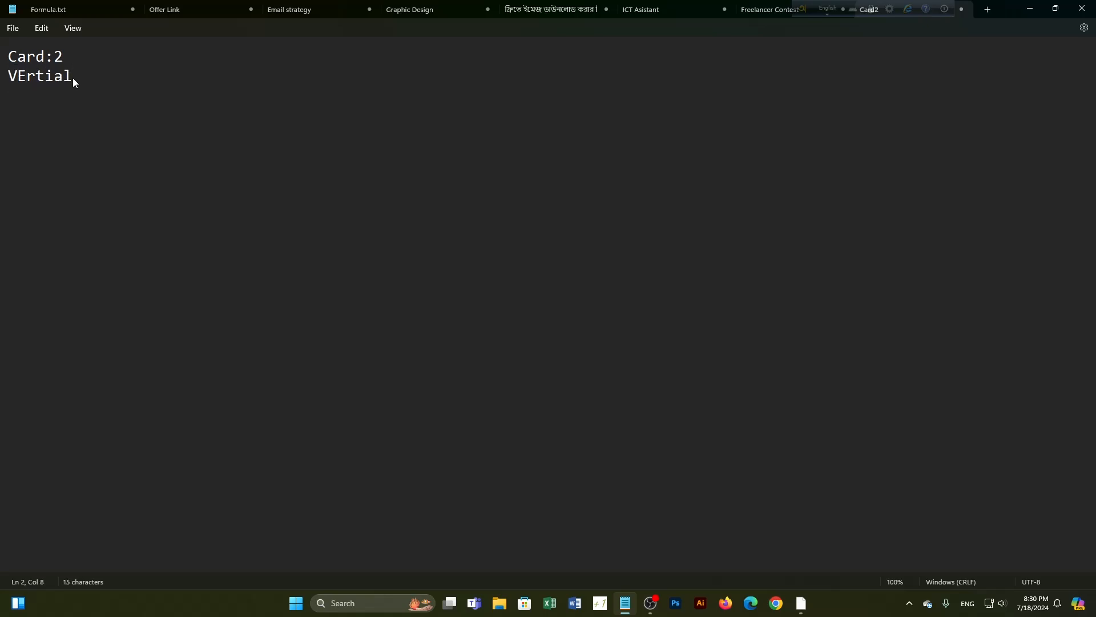
{"action": "type", "text": "ial"}
{"action": "right_click", "coordinate": [39, 74]}
{"action": "left_click", "coordinate": [76, 85]}
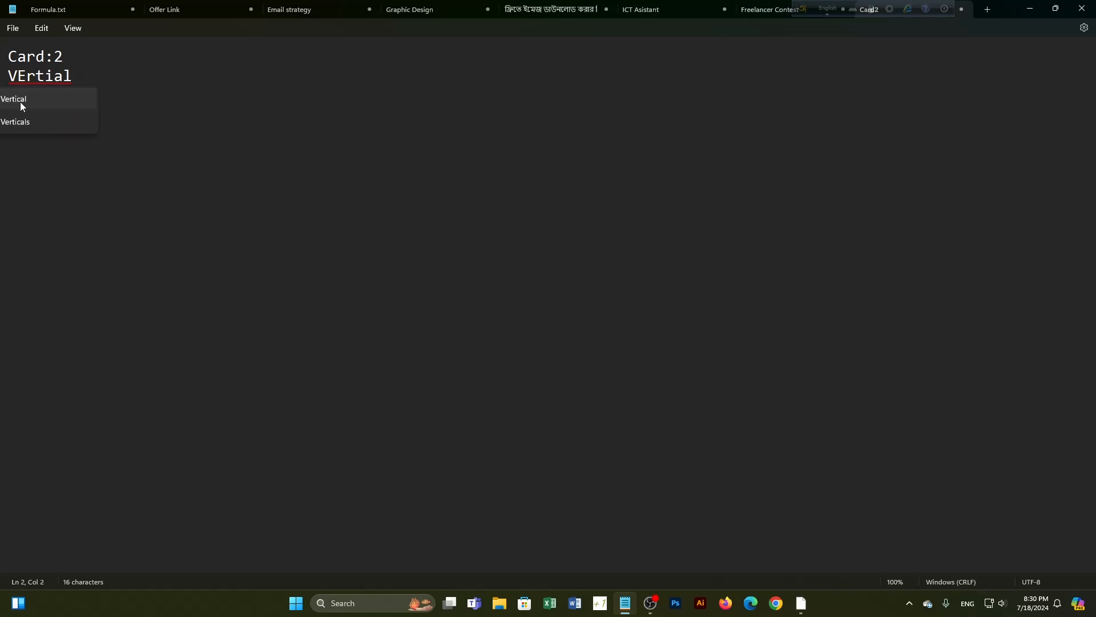
{"action": "left_click", "coordinate": [19, 102]}
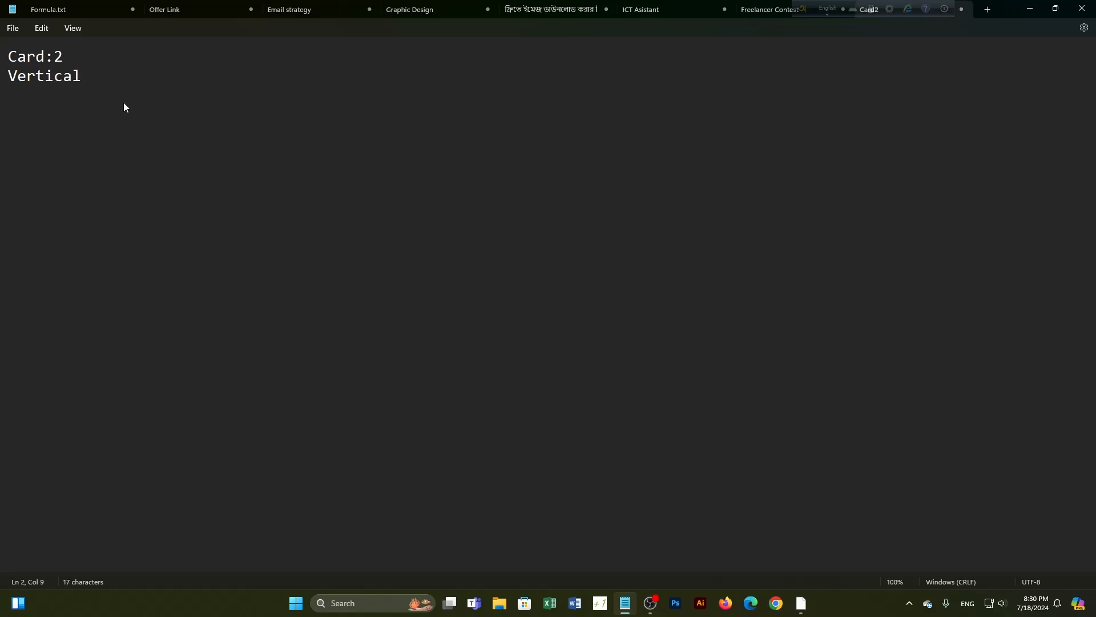
Add '/ Horizontal' via spell check, then type 'Size: 3.5/2 2/3.5' below
{"action": "type", "text": "/ Horezental"}
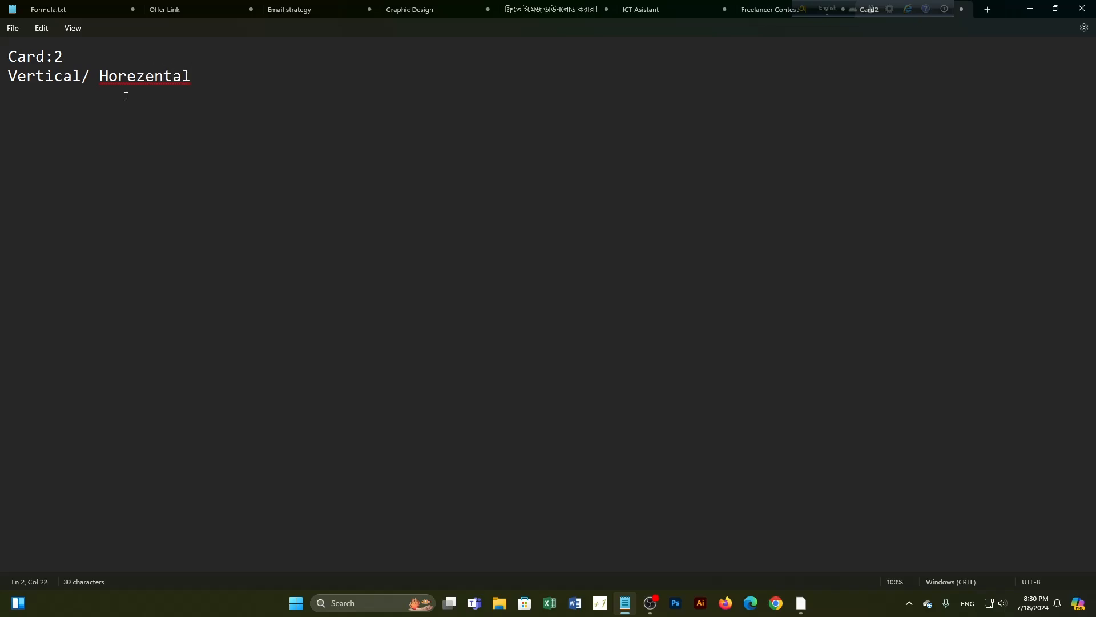
{"action": "left_click", "coordinate": [127, 76]}
{"action": "right_click", "coordinate": [131, 80]}
{"action": "left_click", "coordinate": [107, 81]}
{"action": "left_click", "coordinate": [112, 101]}
{"action": "key", "text": "Return"}
{"action": "key", "text": "Return"}
{"action": "type", "text": "Size: 3.5/2"}
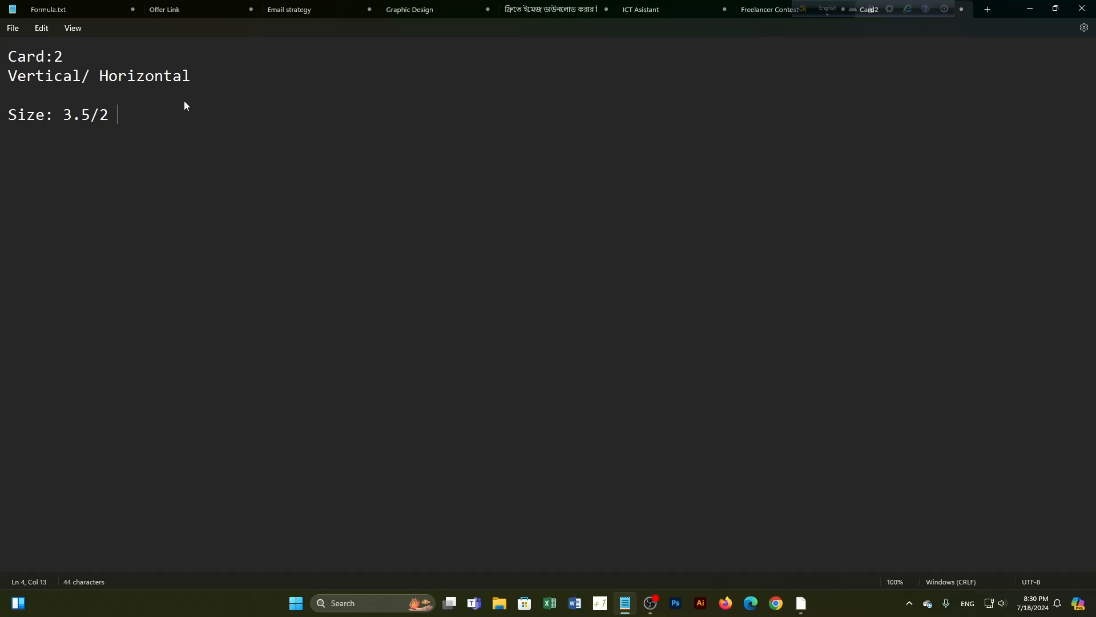
{"action": "type", "text": "   2/3.5"}
Highlight the 3.5/2 and 2/3.5 size values in the notes
{"action": "left_click", "coordinate": [101, 115]}
{"action": "mouse_move", "coordinate": [101, 115]}
{"action": "left_mouse_down"}
{"action": "mouse_move", "coordinate": [80, 115]}
{"action": "mouse_move", "coordinate": [108, 110]}
{"action": "left_mouse_up"}
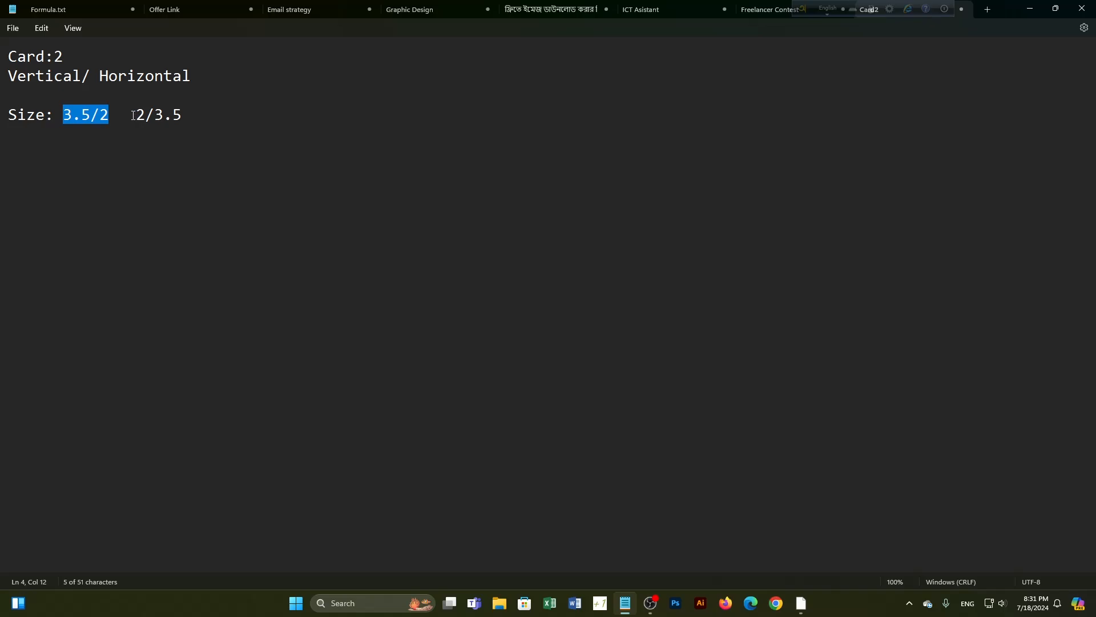
{"action": "left_click_drag", "start_coordinate": [135, 115], "coordinate": [184, 124]}
{"action": "left_click", "coordinate": [189, 118]}
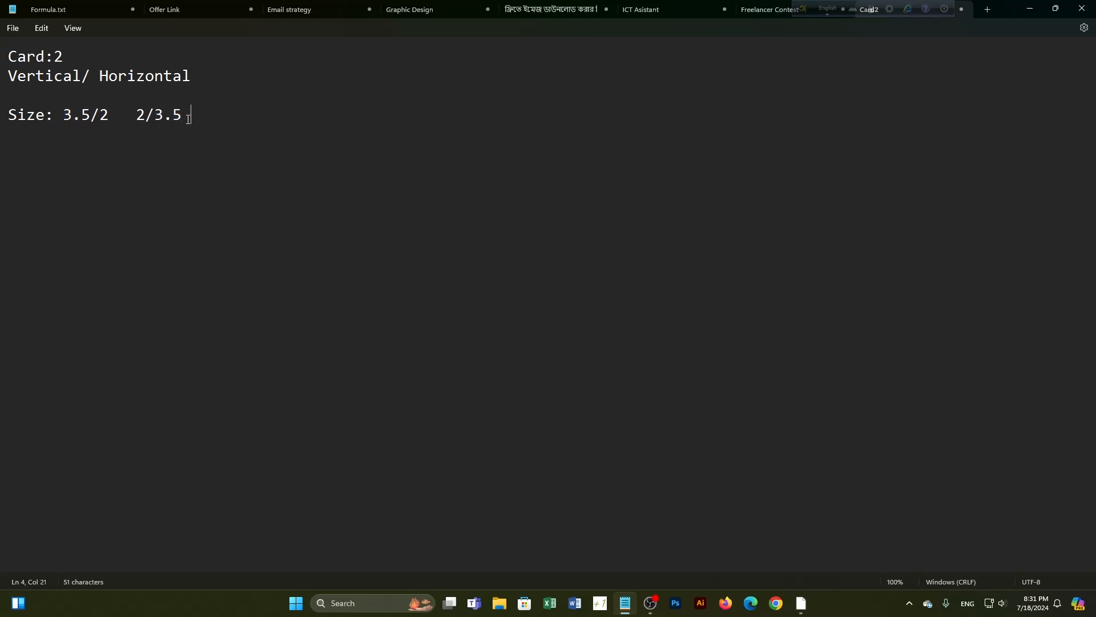
Add a 'color; CMYK Reso:300dpi' line, fixing the typos and the 200 value
{"action": "key", "text": "Return"}
{"action": "type", "text": "color; CMYK"}
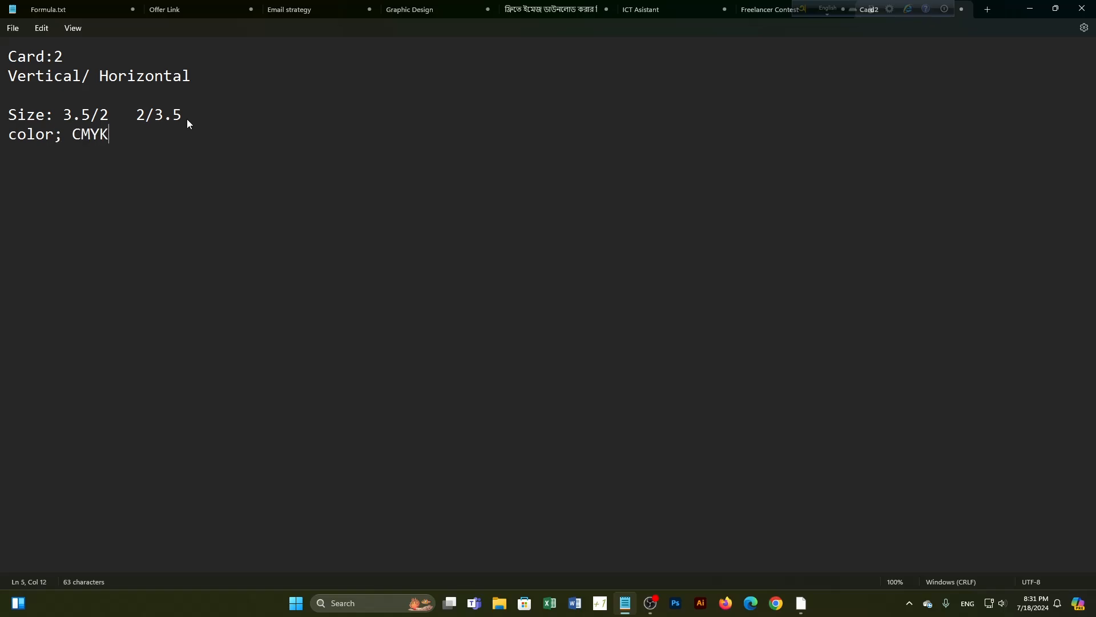
{"action": "type", "text": " REso"}
{"action": "key", "text": "BackSpace"}
{"action": "key", "text": "BackSpace"}
{"action": "key", "text": "BackSpace"}
{"action": "type", "text": "e"}
{"action": "type", "text": "so"}
{"action": "type", "text": ":200"}
{"action": "key", "text": "BackSpace"}
{"action": "key", "text": "BackSpace"}
{"action": "type", "text": "00"}
{"action": "key", "text": "Left"}
{"action": "left_click", "coordinate": [238, 141]}
Point out the 3.5/2 size and 300dpi value, then close Notepad to reveal Photoshop
{"action": "left_click_drag", "start_coordinate": [65, 116], "coordinate": [102, 142]}
{"action": "left_click", "coordinate": [145, 226]}
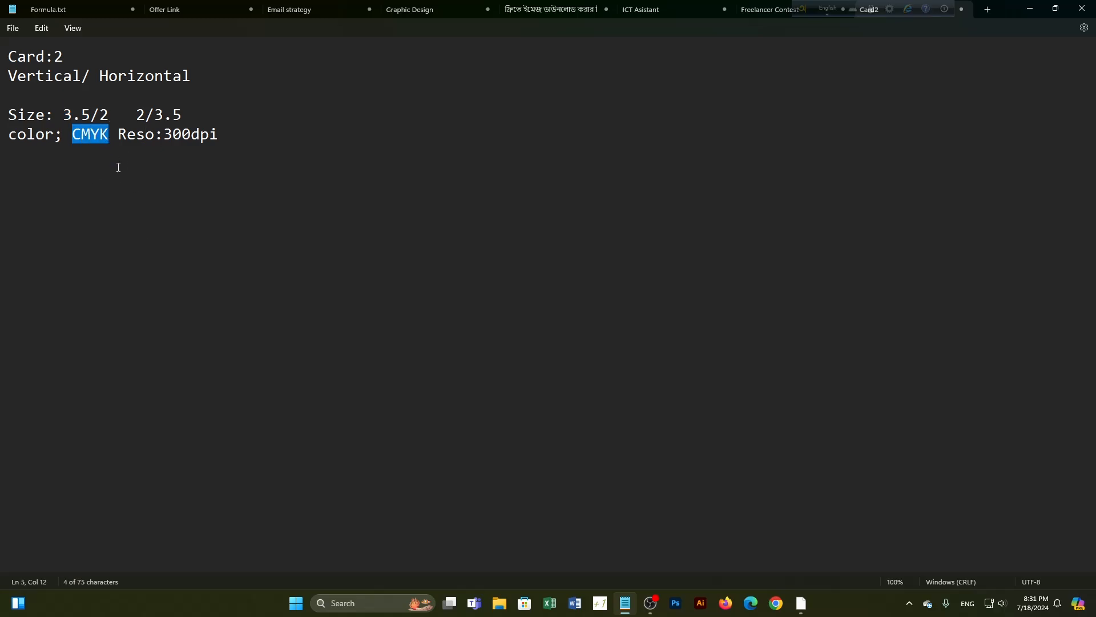
{"action": "left_click", "coordinate": [90, 140]}
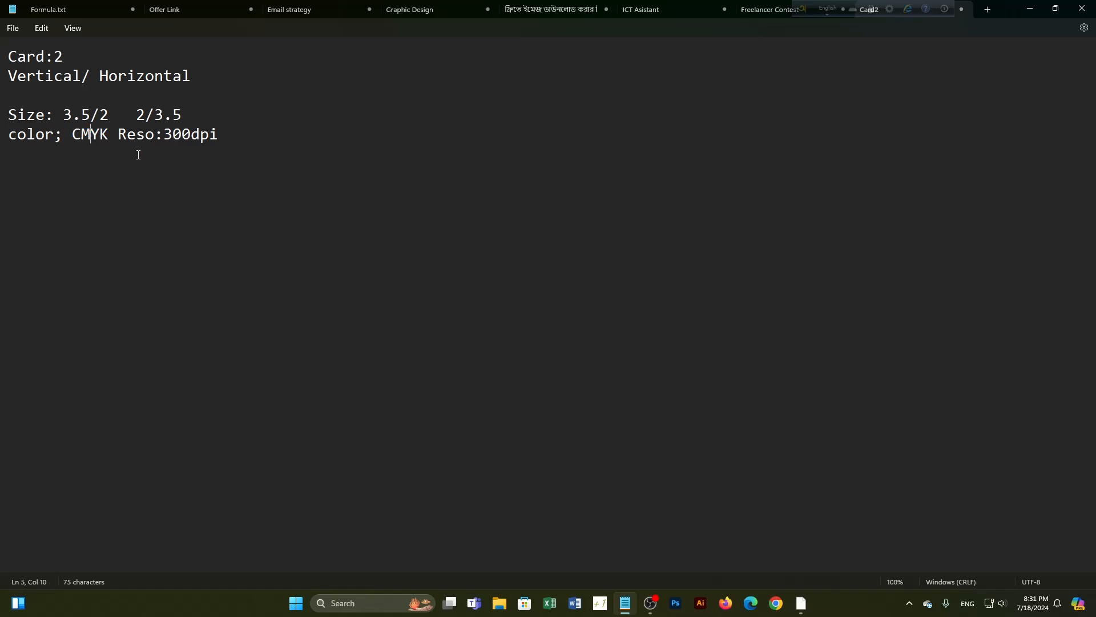
{"action": "left_click_drag", "start_coordinate": [164, 137], "coordinate": [216, 144]}
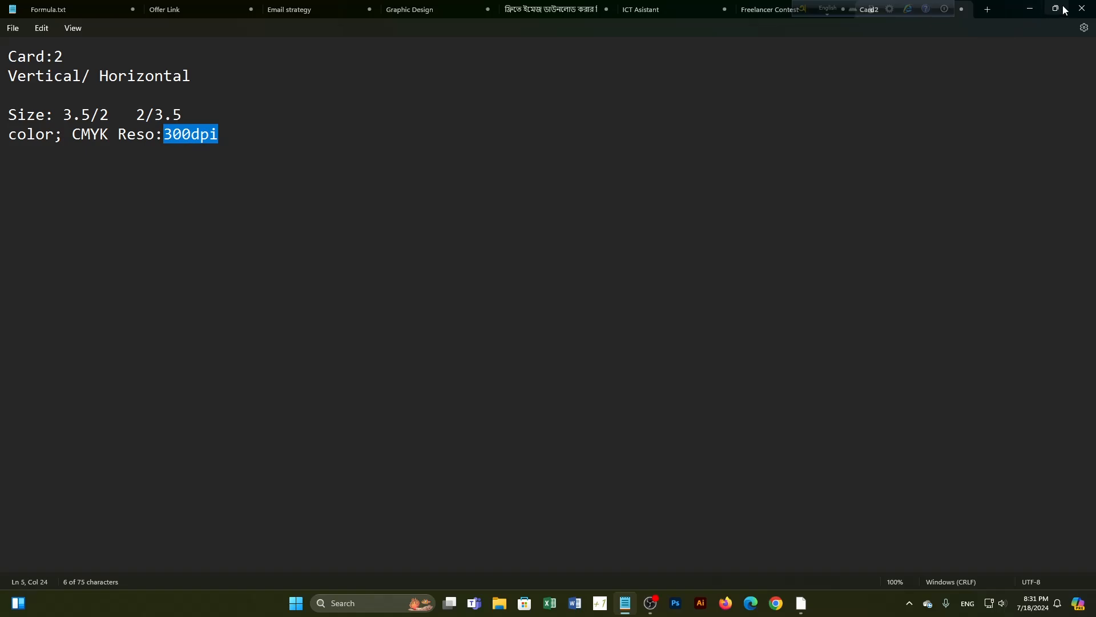
{"action": "left_click", "coordinate": [492, 152]}
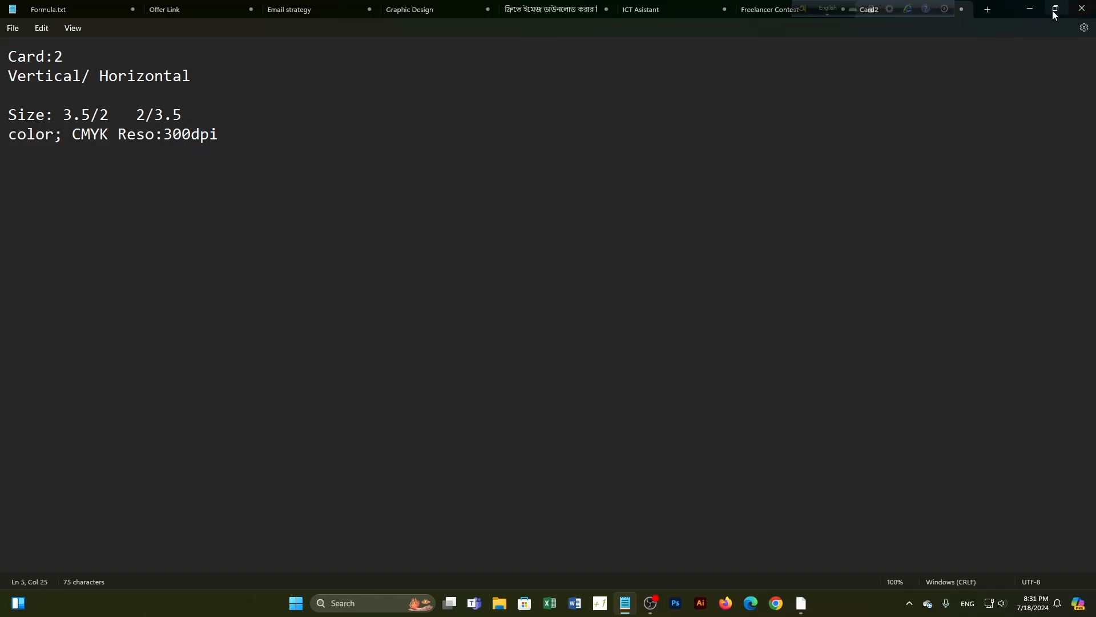
{"action": "left_click", "coordinate": [1082, 9]}
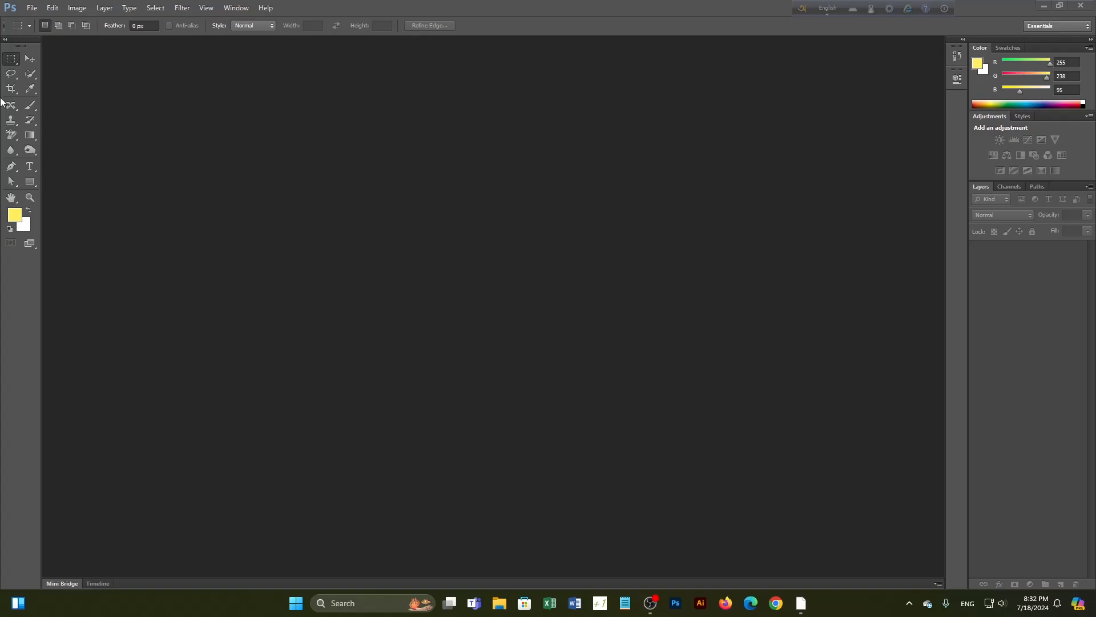
{"action": "left_click", "coordinate": [32, 8]}
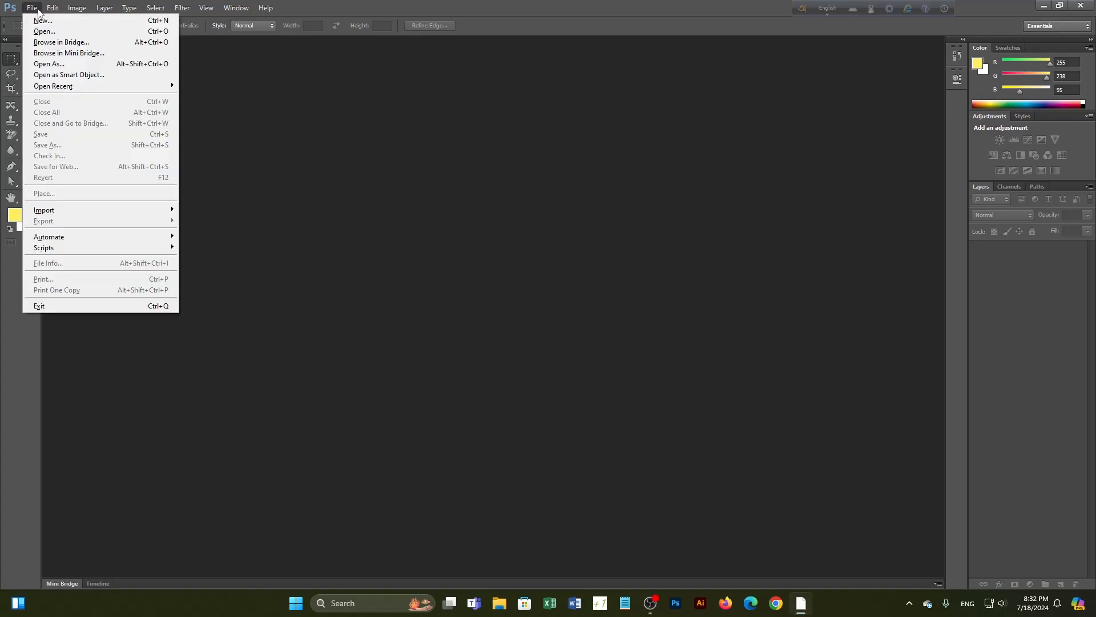
Start a new document measured in inches and enter its name
{"action": "left_click", "coordinate": [43, 20]}
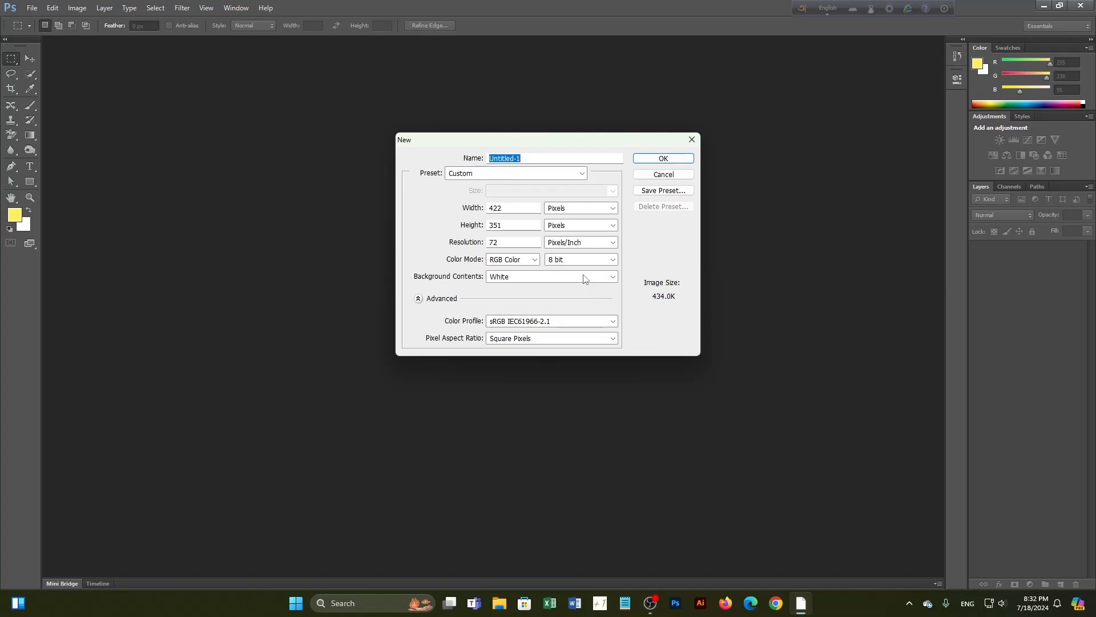
{"action": "left_click", "coordinate": [600, 211]}
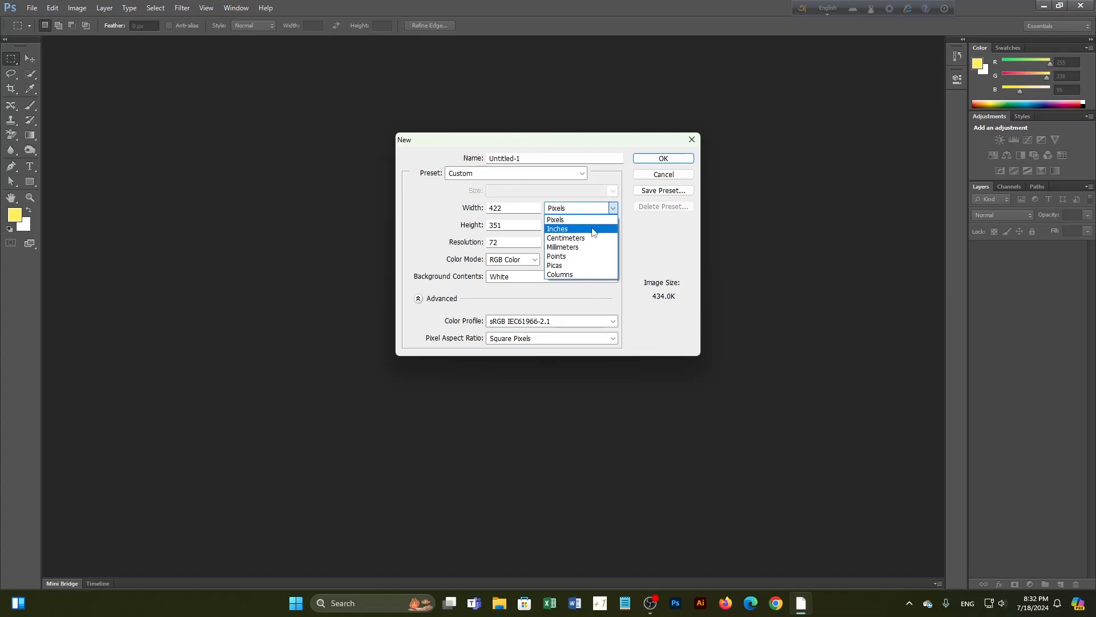
{"action": "left_click", "coordinate": [593, 230]}
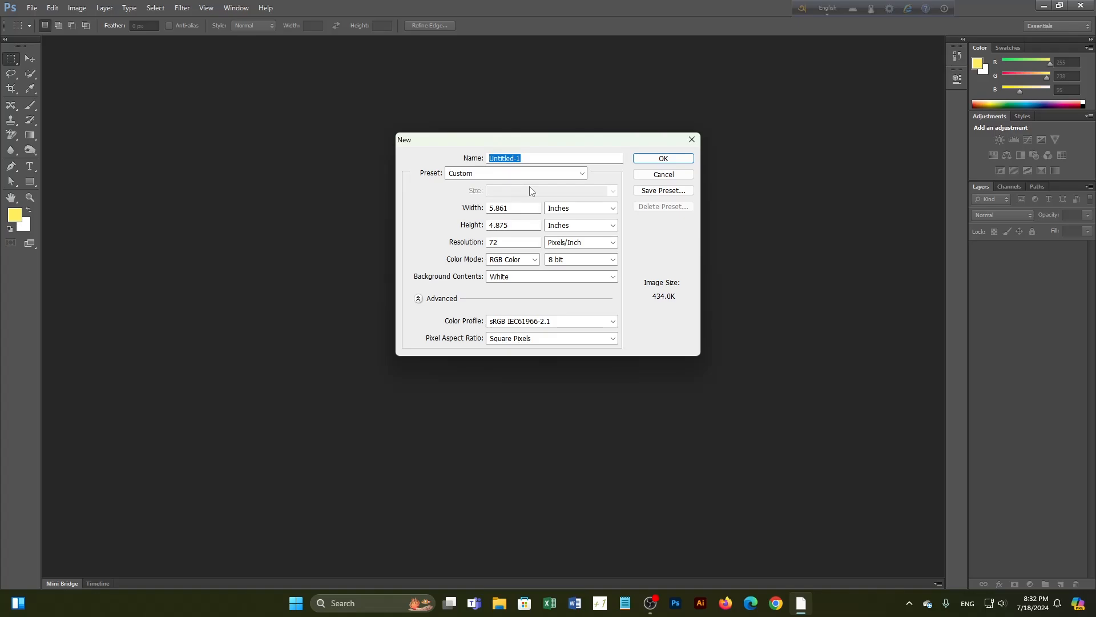
{"action": "type", "text": "CArd"}
{"action": "left_click", "coordinate": [552, 158]}
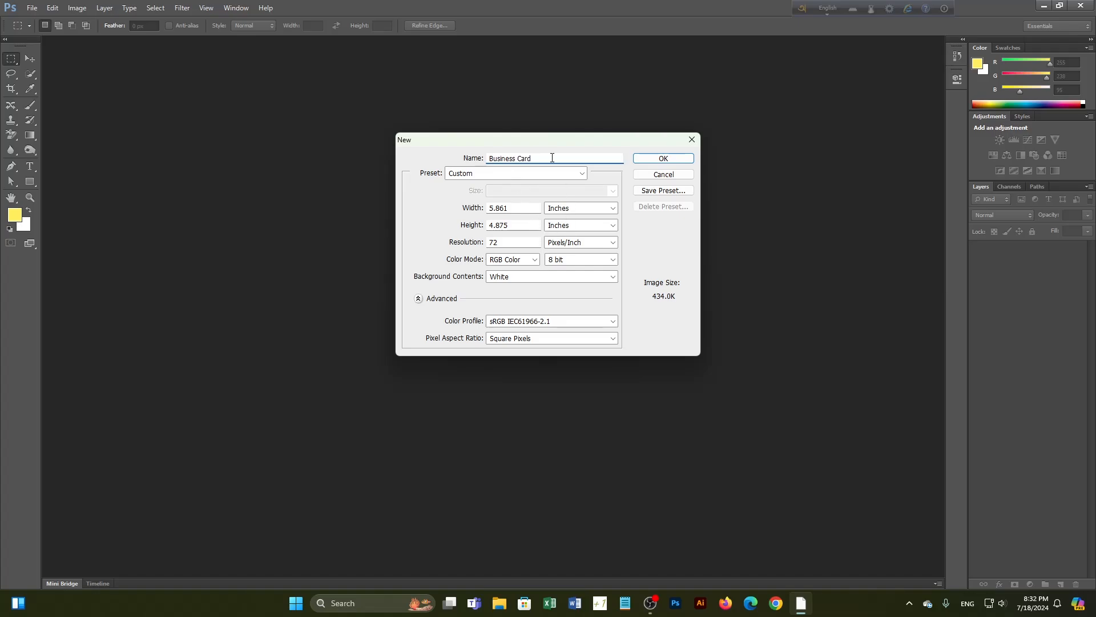
Set width 3, height 2, resolution 300 and CMYK Color mode
{"action": "double_click", "coordinate": [523, 208]}
{"action": "type", "text": "3.5"}
{"action": "double_click", "coordinate": [503, 225]}
{"action": "type", "text": "2"}
{"action": "double_click", "coordinate": [506, 242]}
{"action": "type", "text": "300"}
{"action": "left_click", "coordinate": [524, 260]}
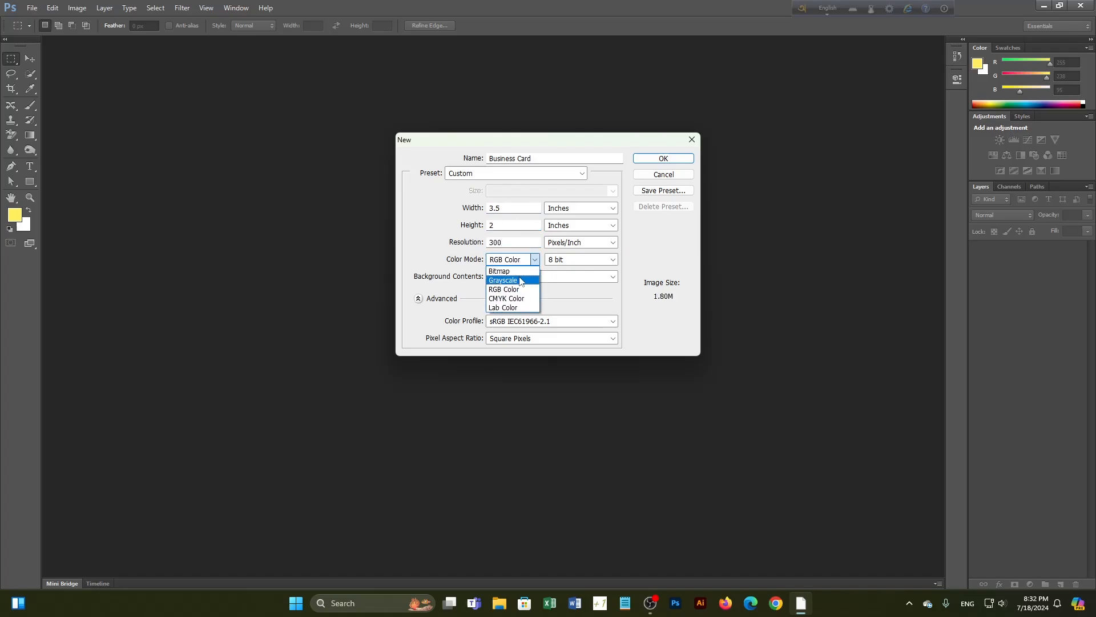
{"action": "left_click", "coordinate": [515, 299]}
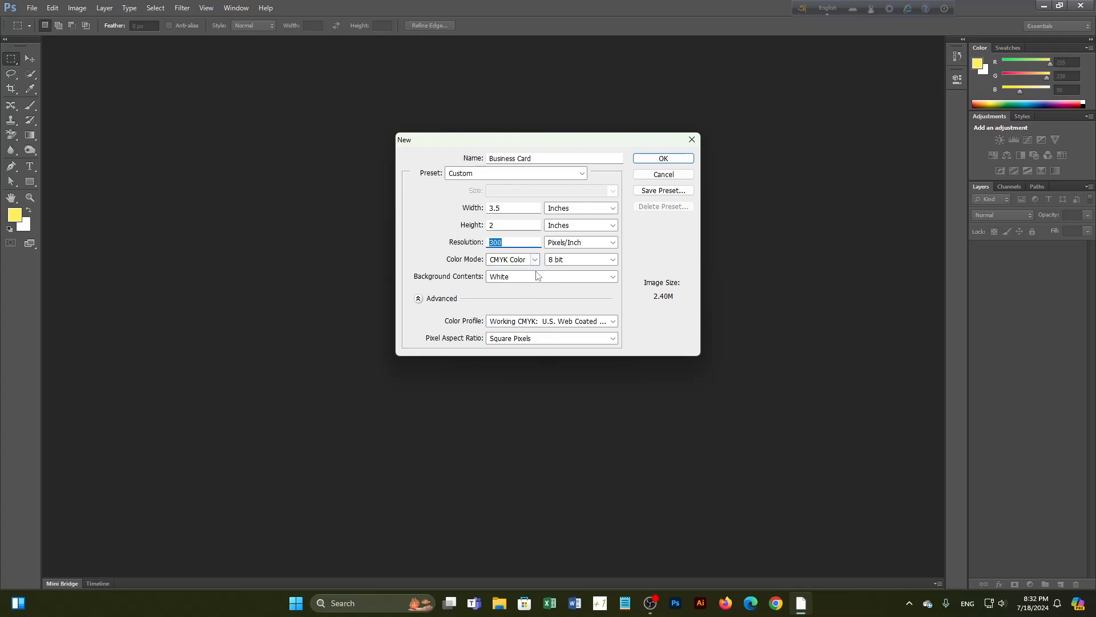
Correct the size to 3.25 x 1.75 inches, keep CMYK, and create the Business Card document
{"action": "double_click", "coordinate": [508, 209]}
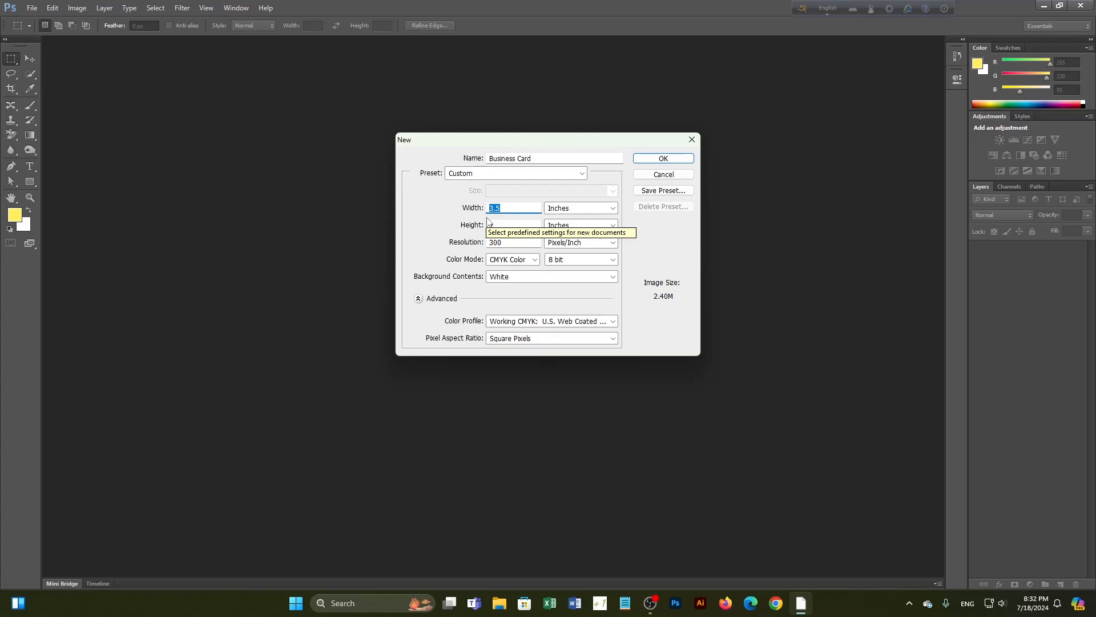
{"action": "type", "text": "3.25"}
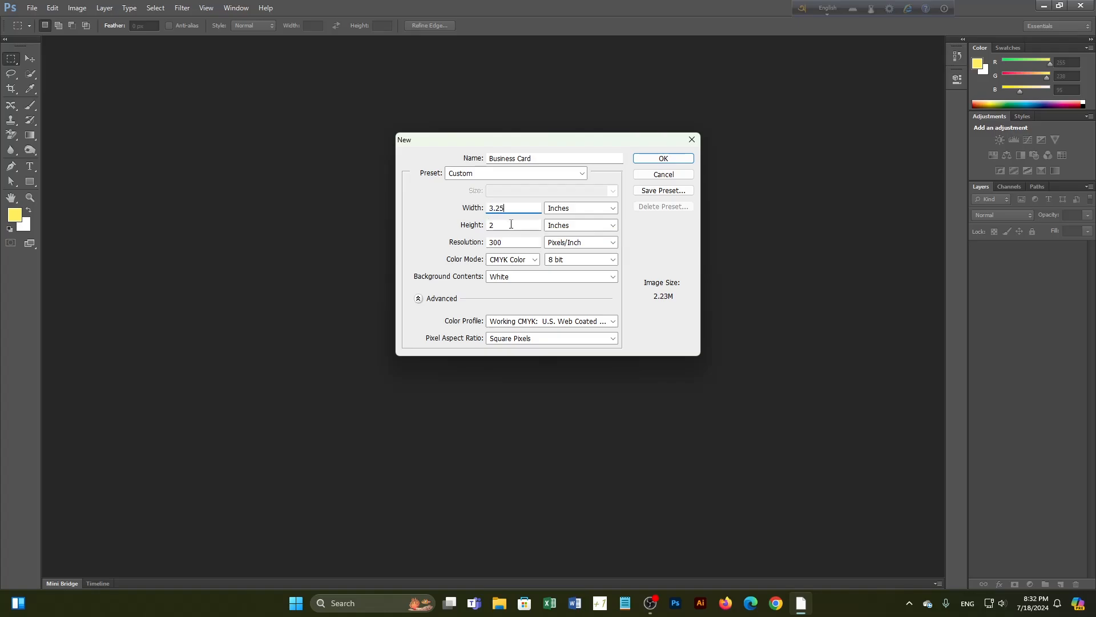
{"action": "key", "text": "Tab"}
{"action": "type", "text": "1."}
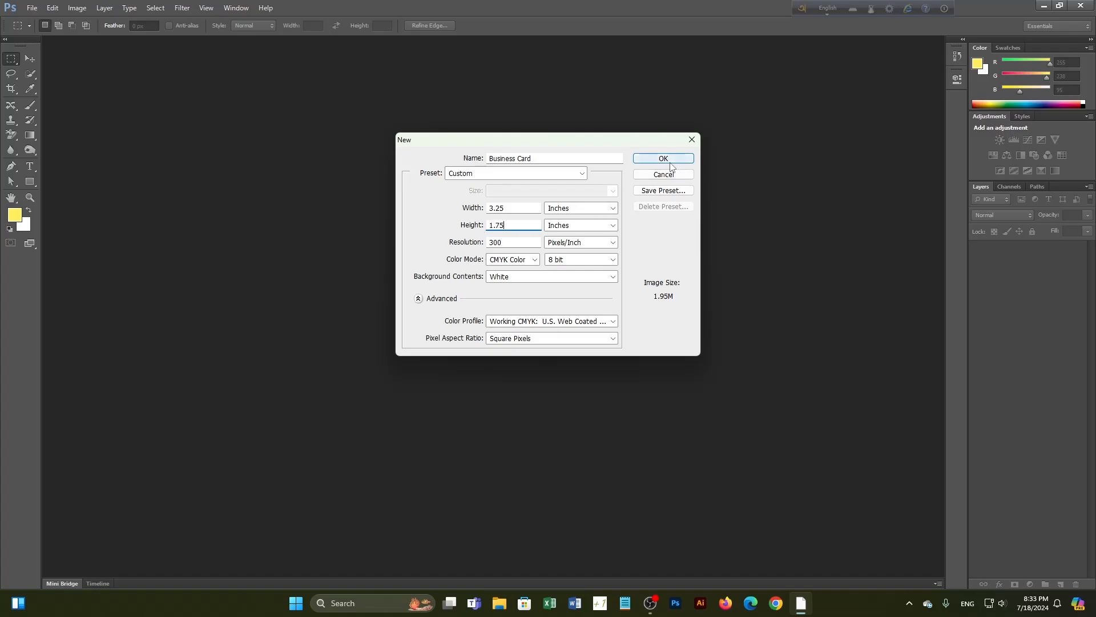
{"action": "key", "text": "ctrl+a"}
{"action": "left_click", "coordinate": [520, 261]}
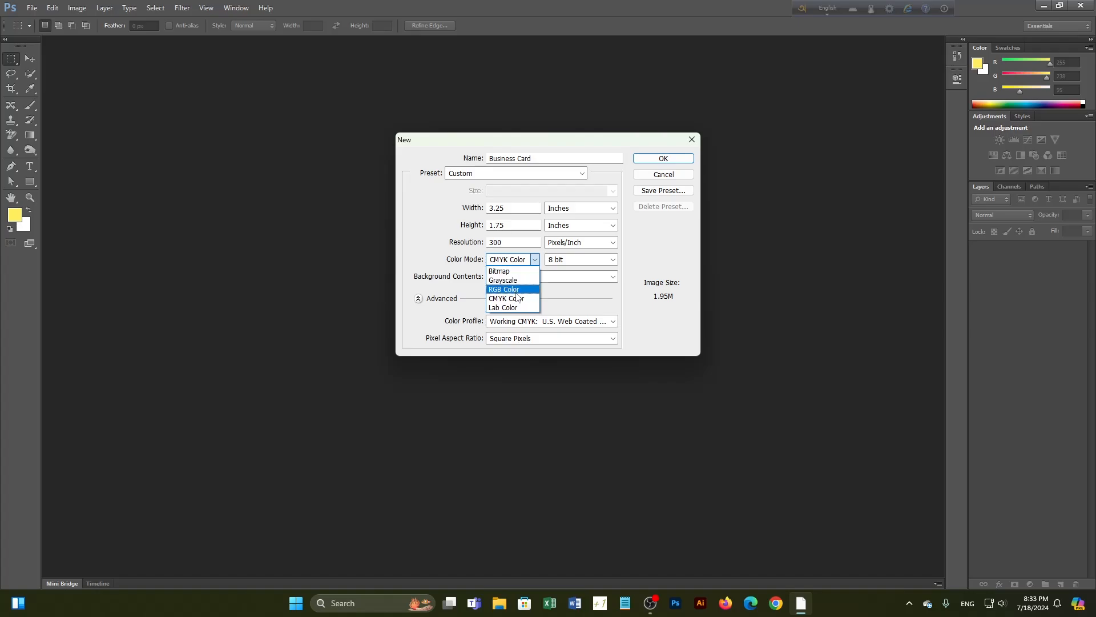
{"action": "left_click", "coordinate": [522, 298]}
{"action": "left_click", "coordinate": [657, 158]}
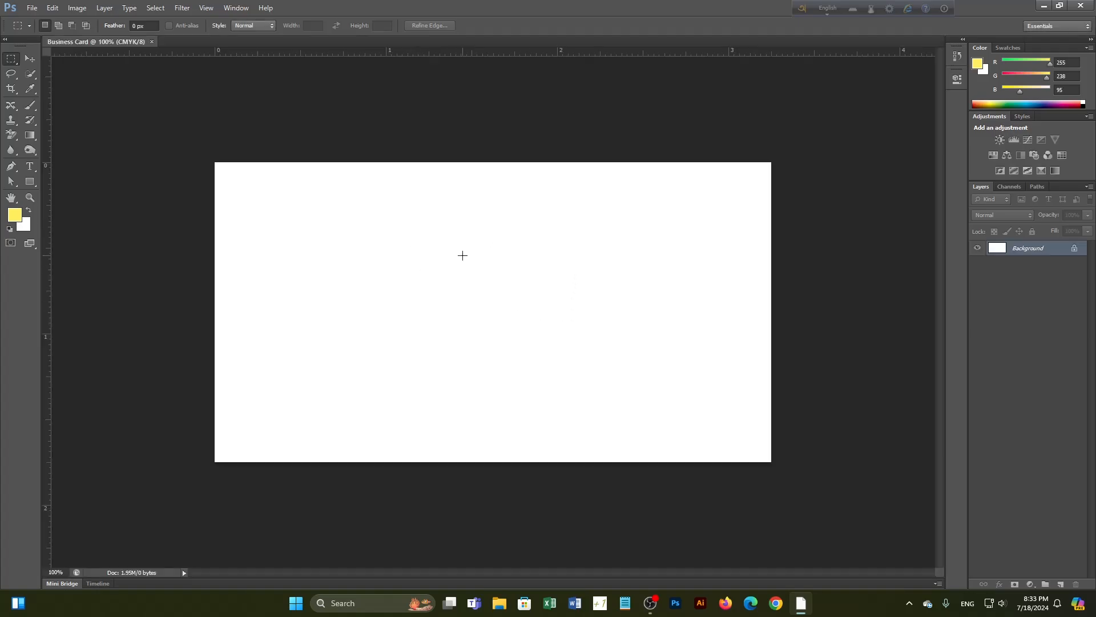
Toggle the rulers with Ctrl+R and confirm Inches as the ruler unit
{"action": "scroll", "coordinate": [431, 254], "scroll_direction": "down", "scroll_amount": 2}
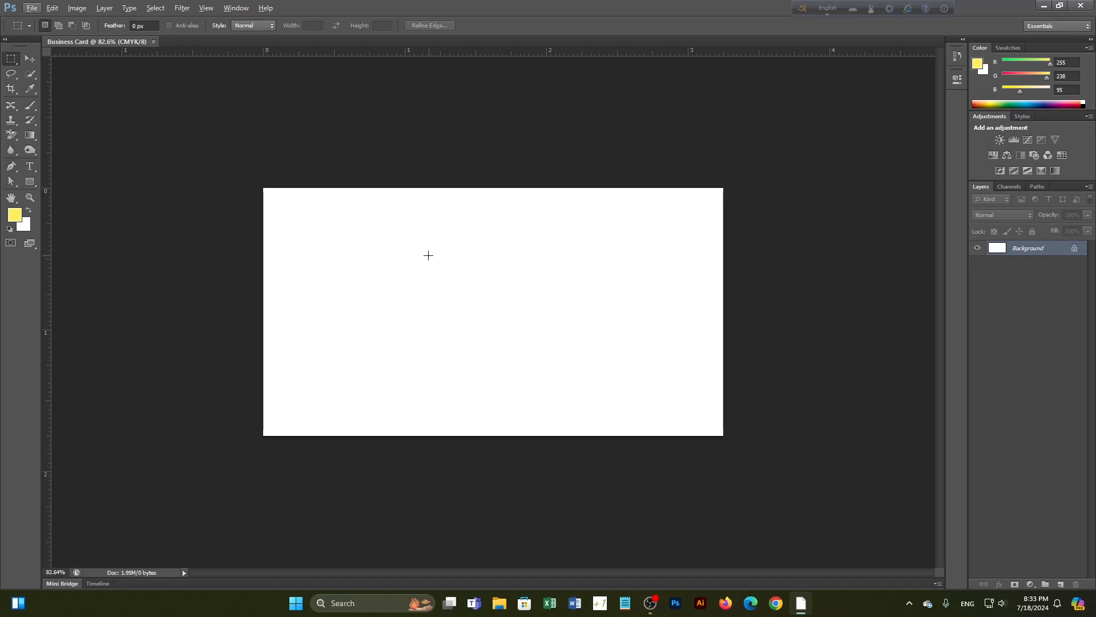
{"action": "scroll", "coordinate": [425, 256], "scroll_direction": "up", "scroll_amount": 1}
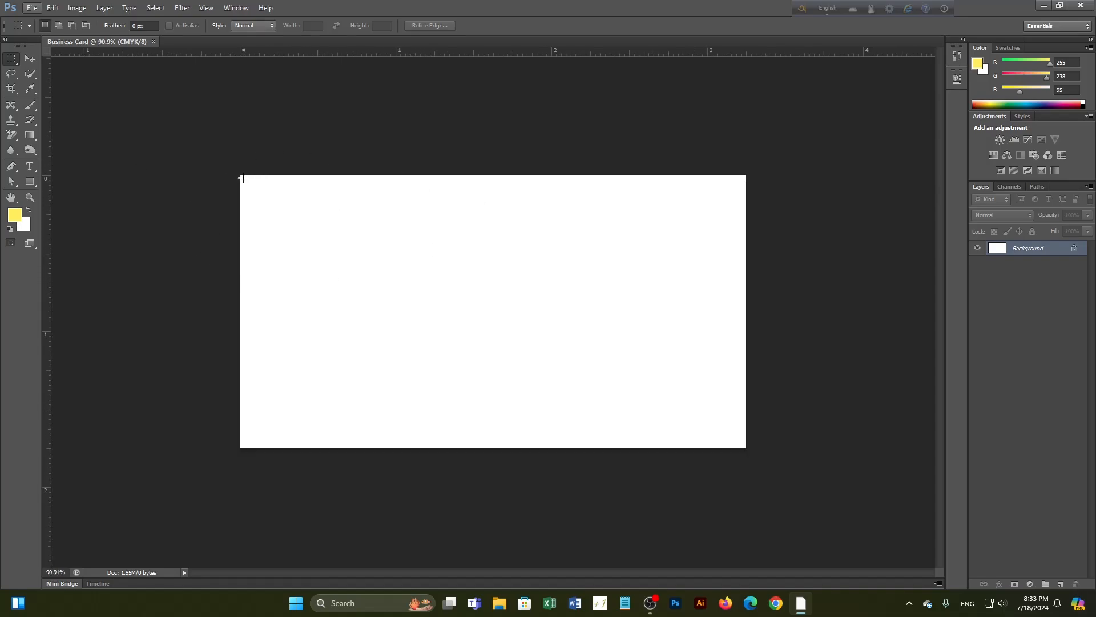
{"action": "left_click_drag", "start_coordinate": [243, 176], "coordinate": [670, 423]}
{"action": "key", "text": "ctrl+d"}
{"action": "key", "text": "ctrl+r"}
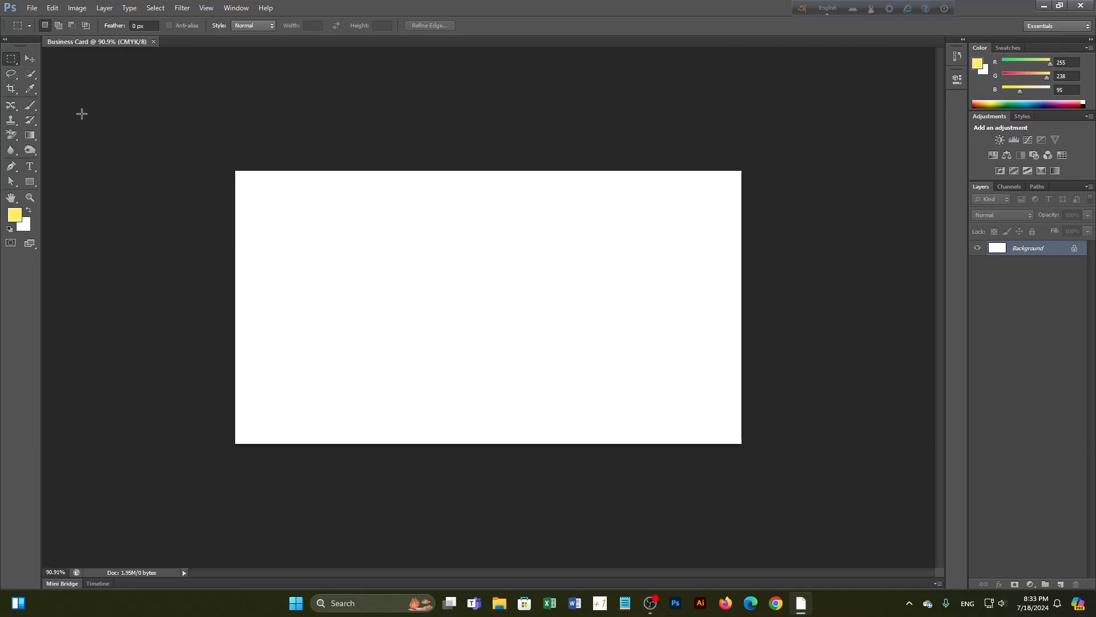
{"action": "key", "text": "ctrl+r"}
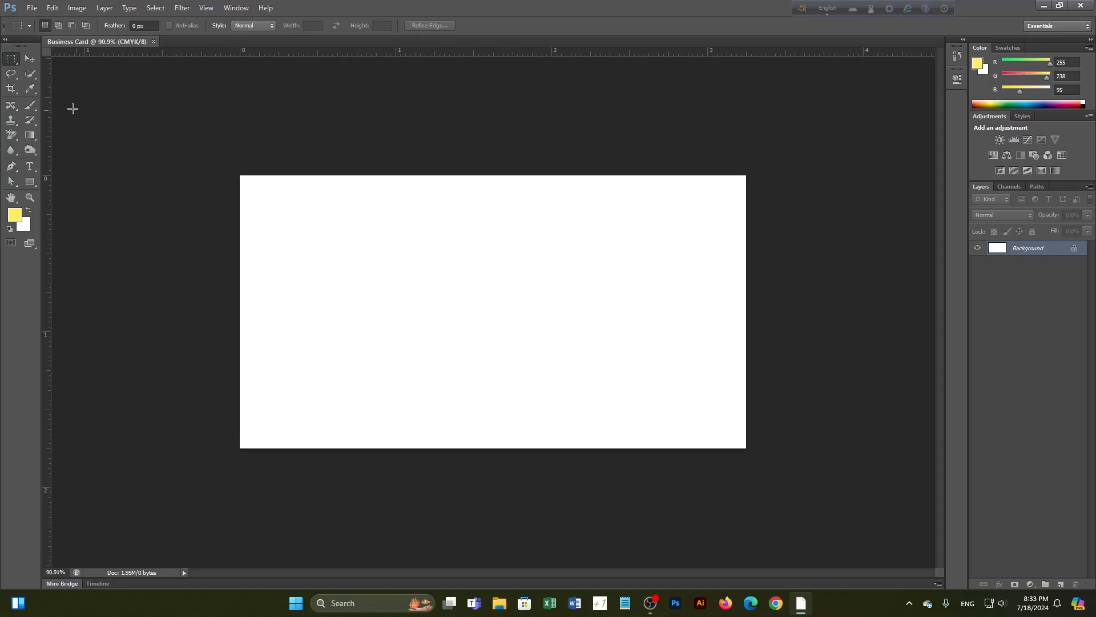
{"action": "right_click", "coordinate": [546, 48]}
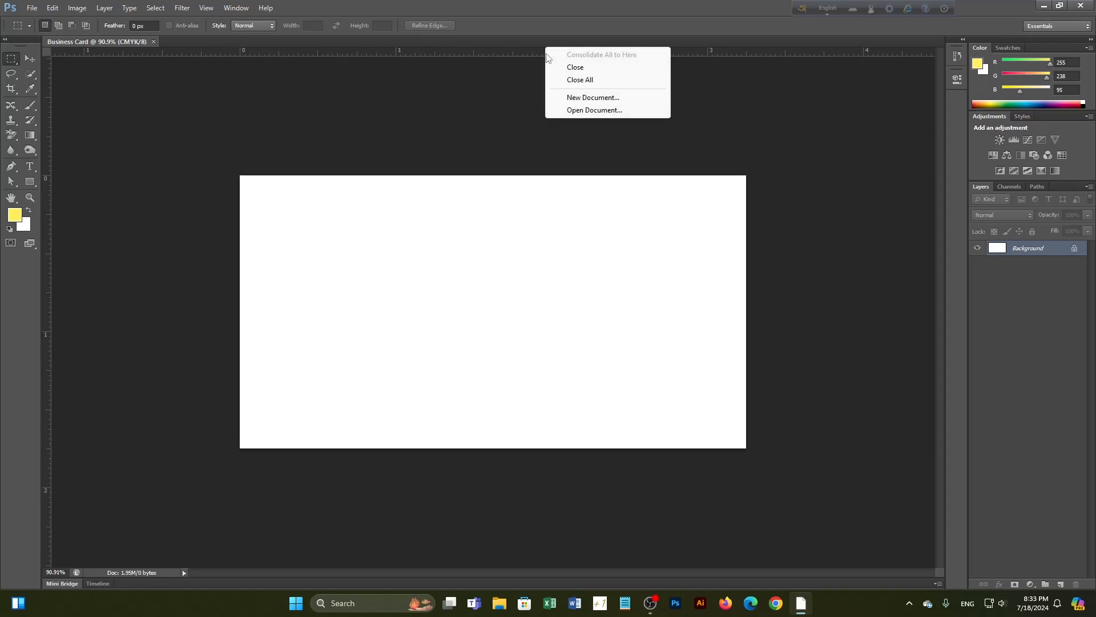
{"action": "left_click", "coordinate": [435, 61]}
{"action": "right_click", "coordinate": [433, 54]}
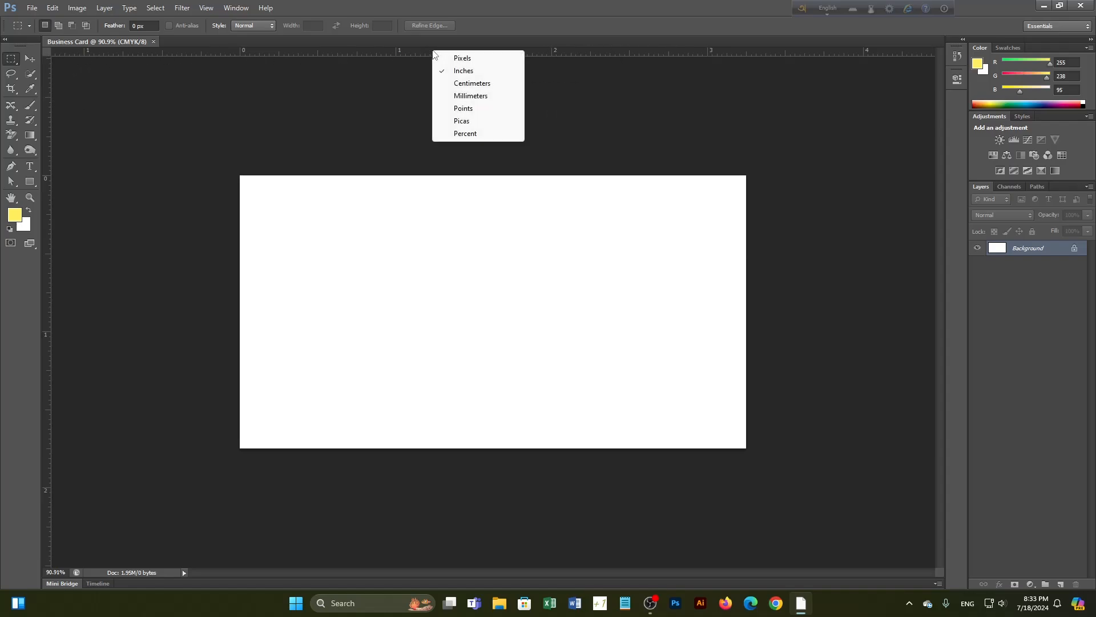
{"action": "left_click", "coordinate": [462, 71]}
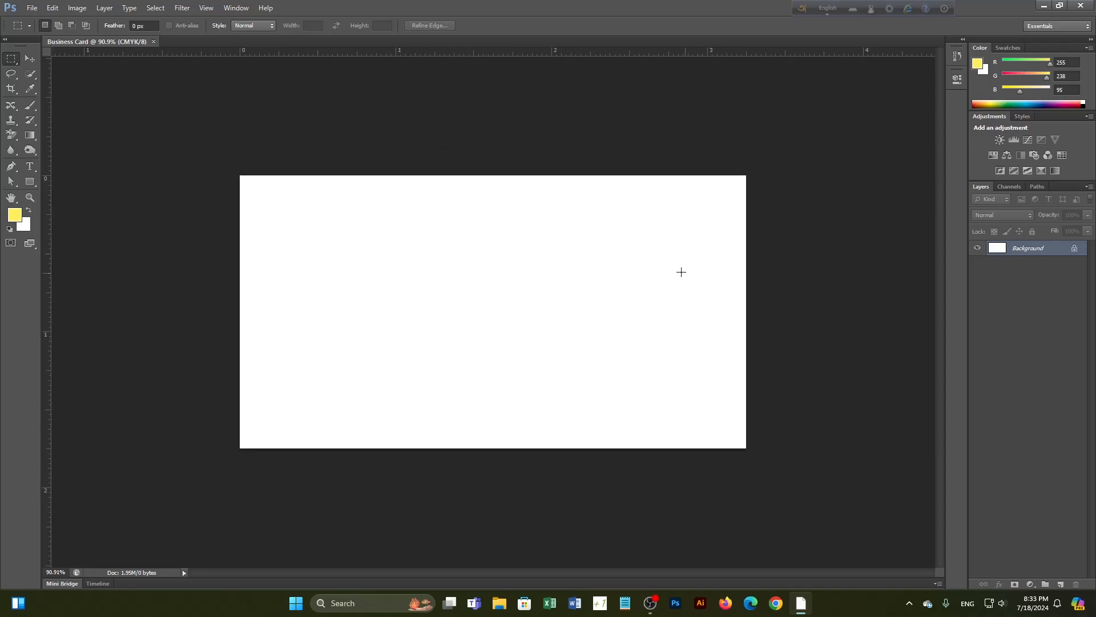
Drag vertical guides to the left and right edges and horizontal guides to the top and bottom
{"action": "left_click_drag", "start_coordinate": [47, 311], "coordinate": [240, 319]}
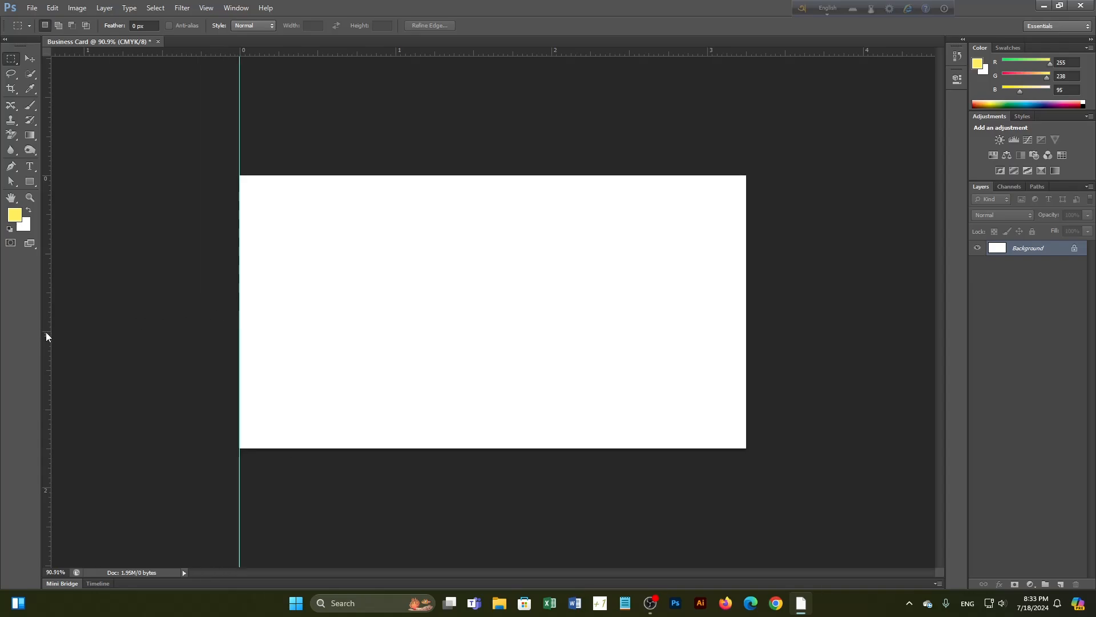
{"action": "left_click_drag", "start_coordinate": [46, 337], "coordinate": [746, 338]}
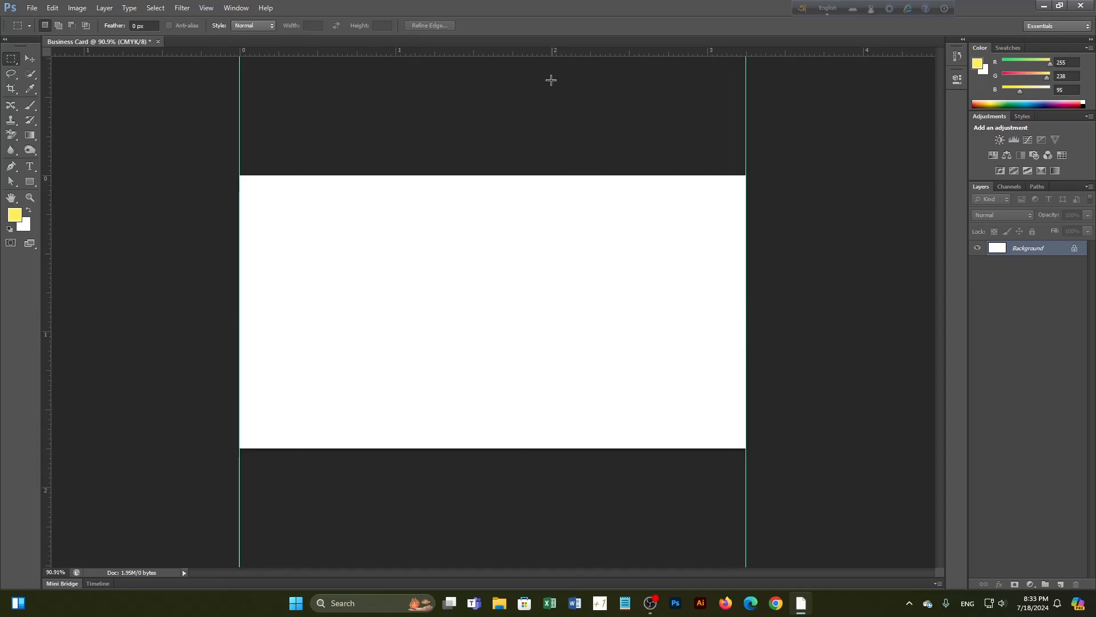
{"action": "left_click_drag", "start_coordinate": [550, 53], "coordinate": [550, 175]}
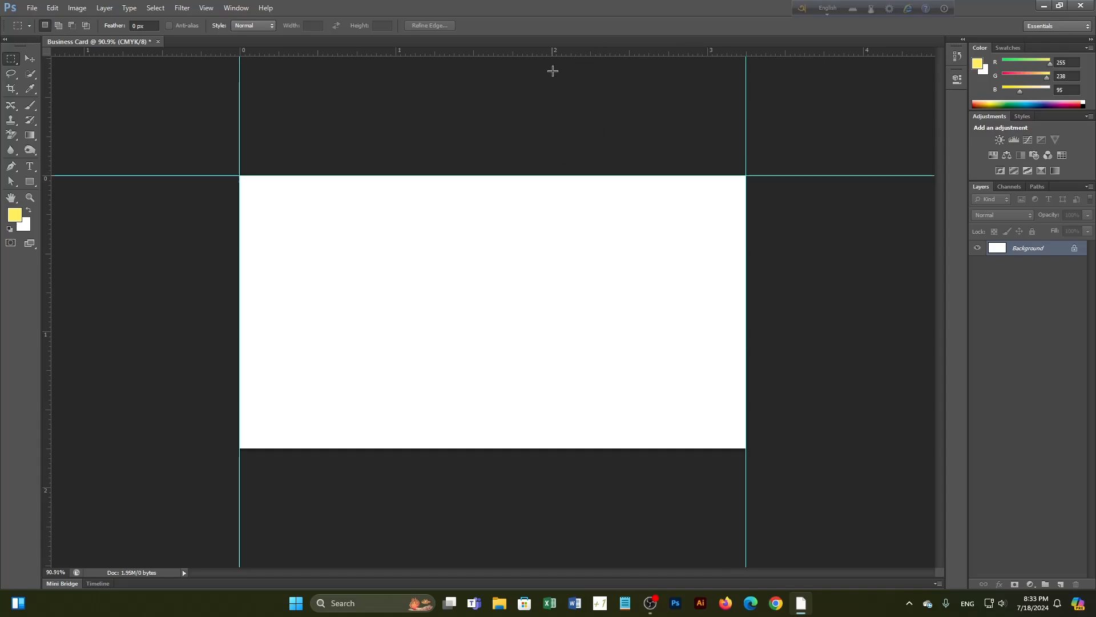
{"action": "left_click_drag", "start_coordinate": [553, 53], "coordinate": [576, 448]}
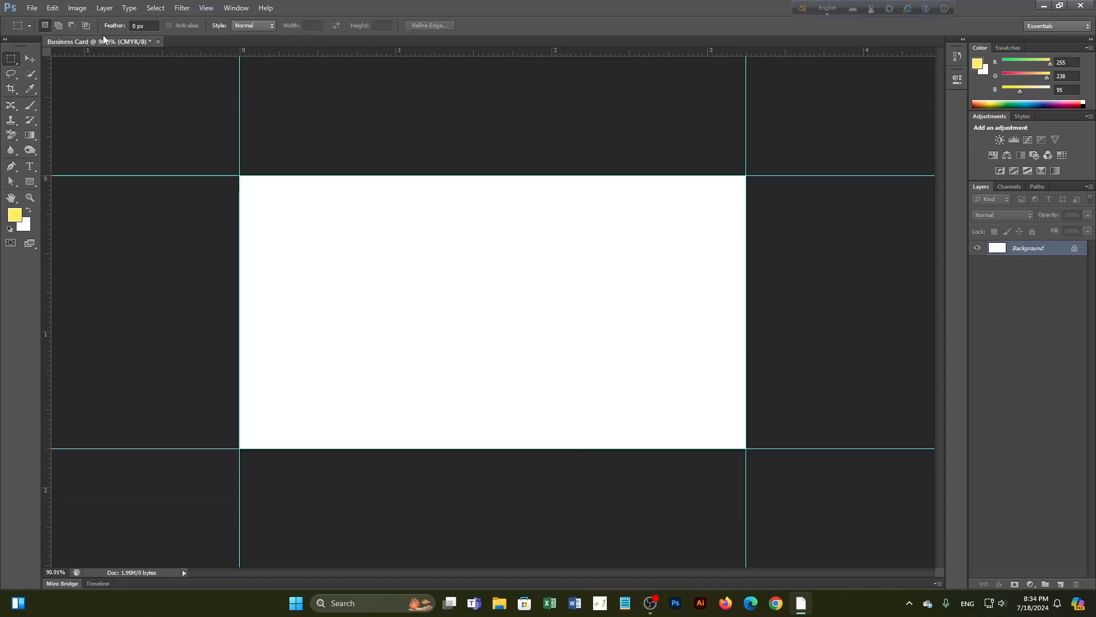
Add a relative 0.25 inch to canvas width and height with a white extension
{"action": "left_click", "coordinate": [79, 11]}
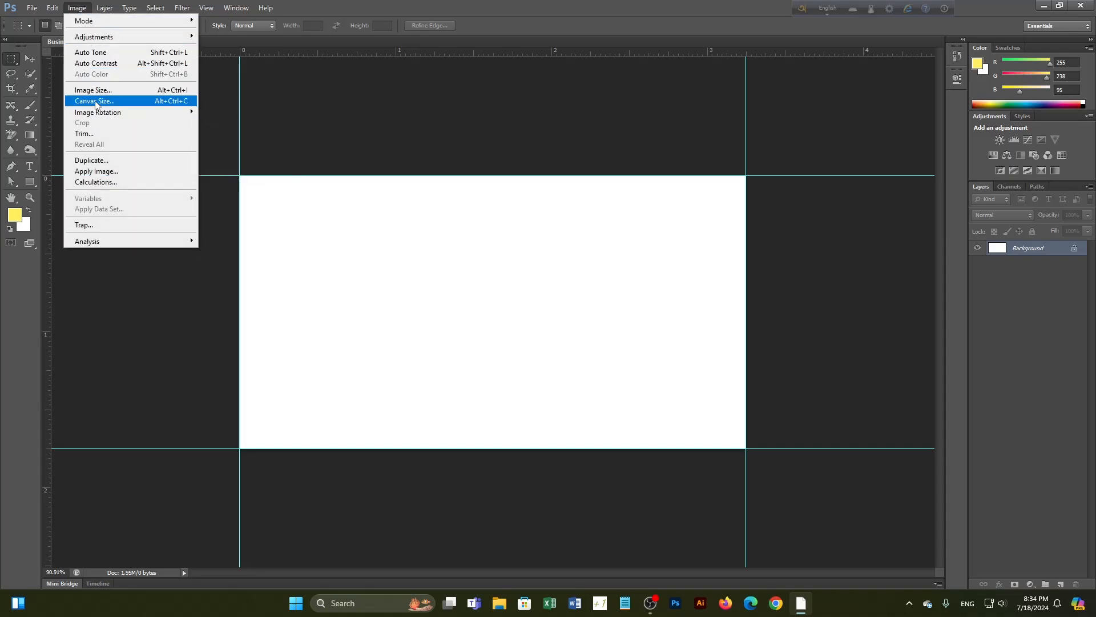
{"action": "left_click", "coordinate": [95, 102]}
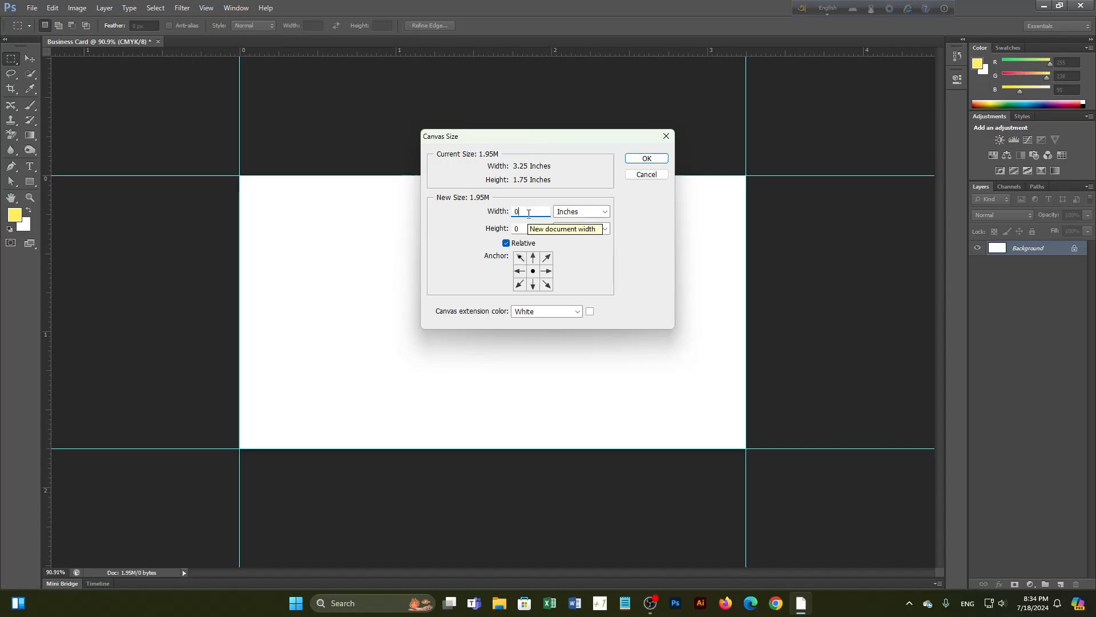
{"action": "type", "text": ".25"}
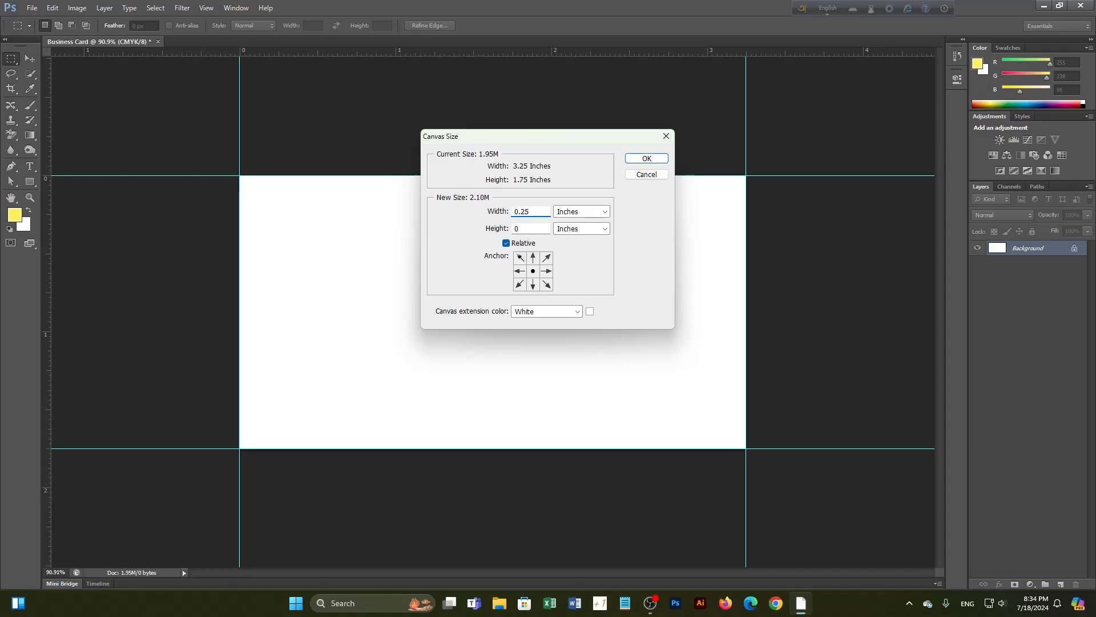
{"action": "left_click", "coordinate": [529, 228]}
{"action": "type", "text": ".25"}
{"action": "left_click", "coordinate": [576, 320]}
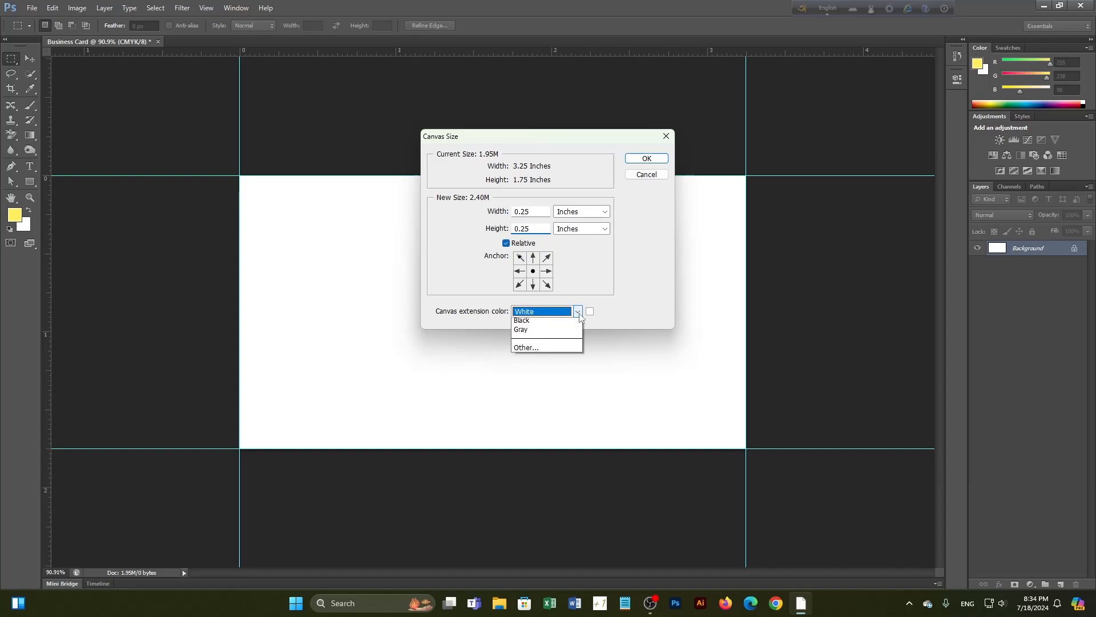
{"action": "left_click", "coordinate": [541, 350]}
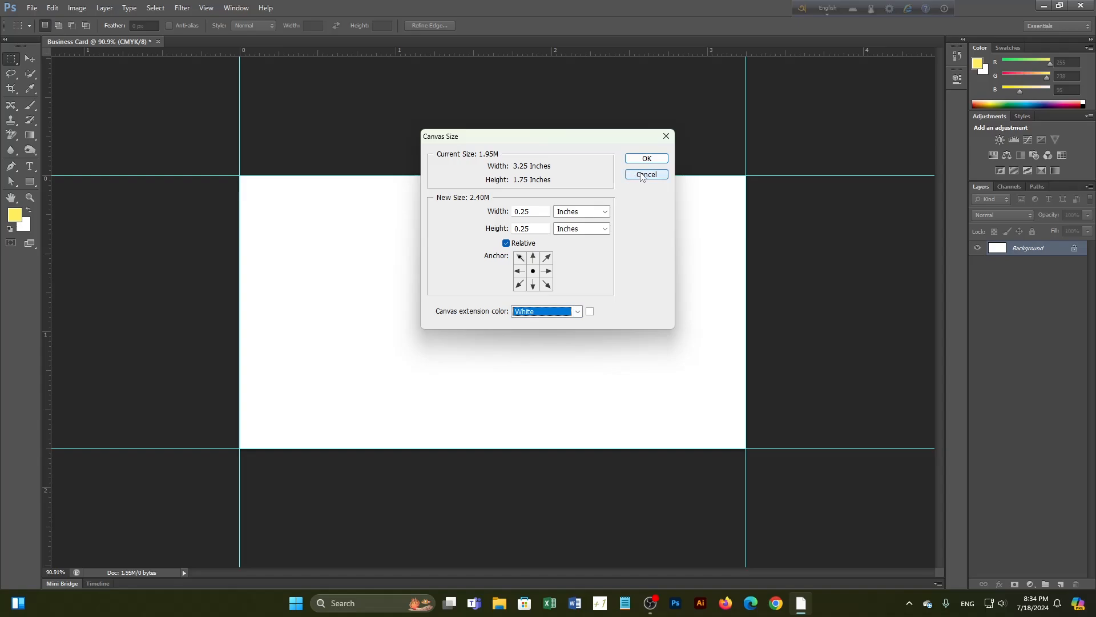
{"action": "left_click", "coordinate": [640, 158]}
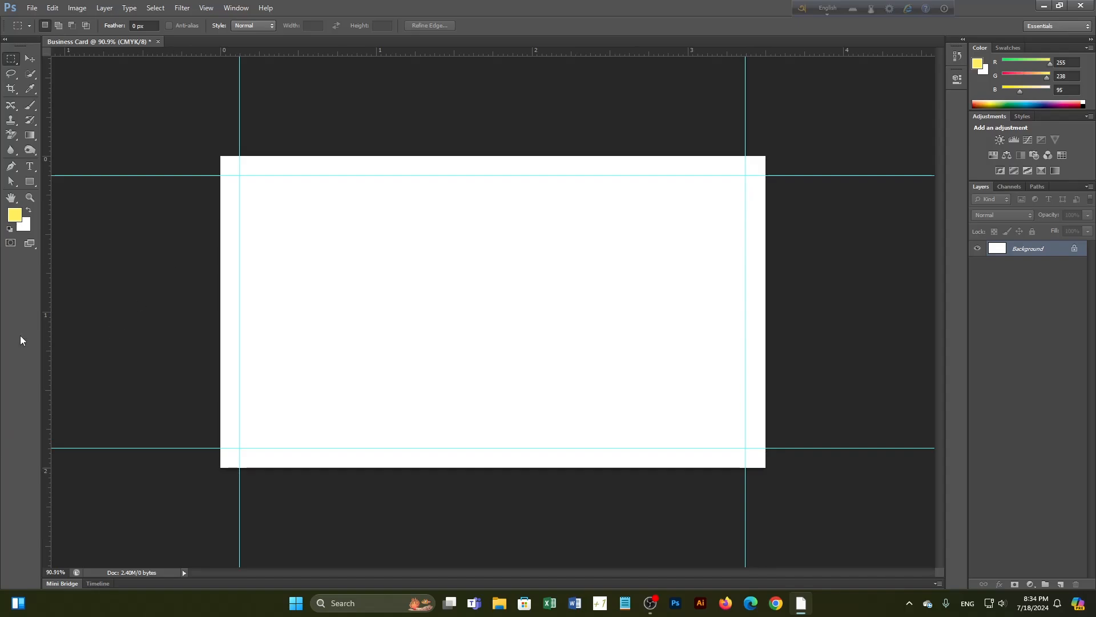
Drag guides to the enlarged canvas's four edges, nudging the bottom one with the Move tool
{"action": "left_click_drag", "start_coordinate": [47, 312], "coordinate": [217, 317]}
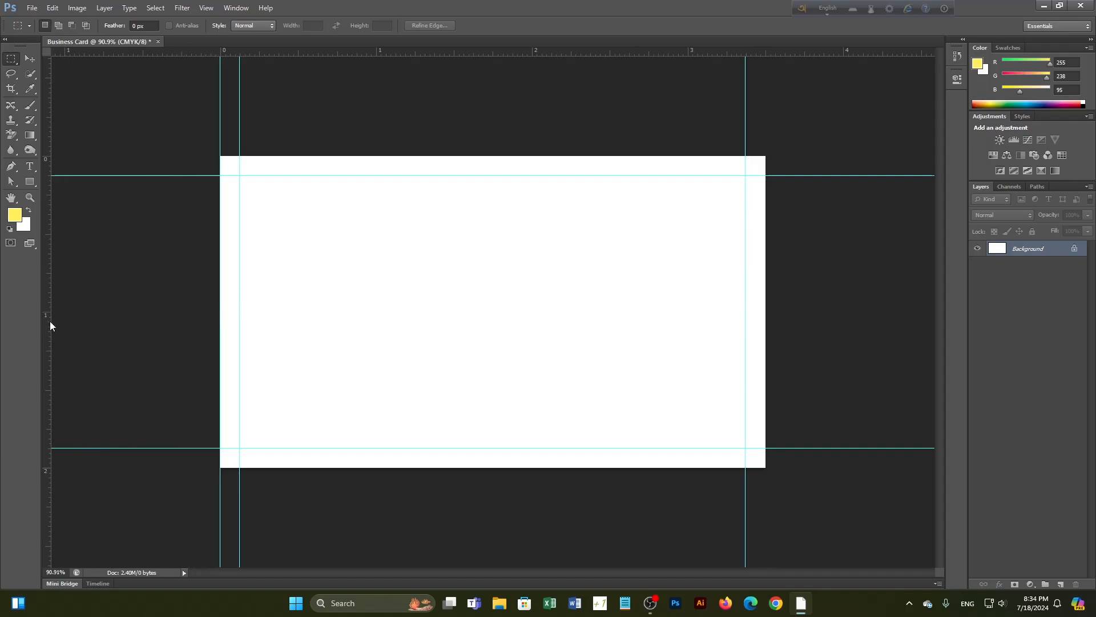
{"action": "left_click_drag", "start_coordinate": [49, 324], "coordinate": [765, 321]}
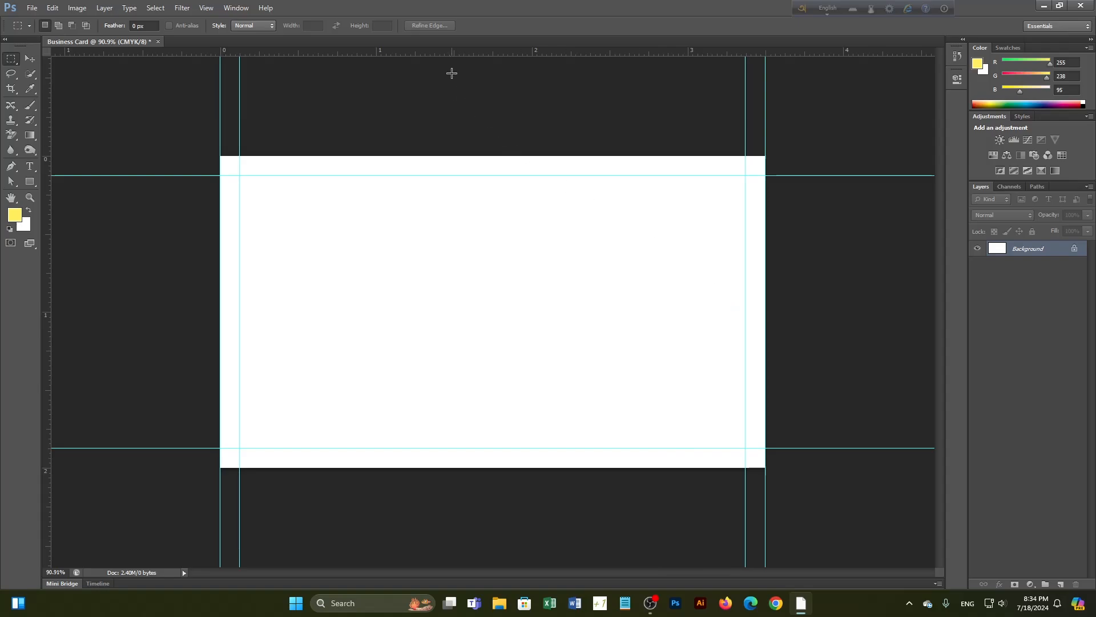
{"action": "left_click_drag", "start_coordinate": [458, 53], "coordinate": [455, 147]}
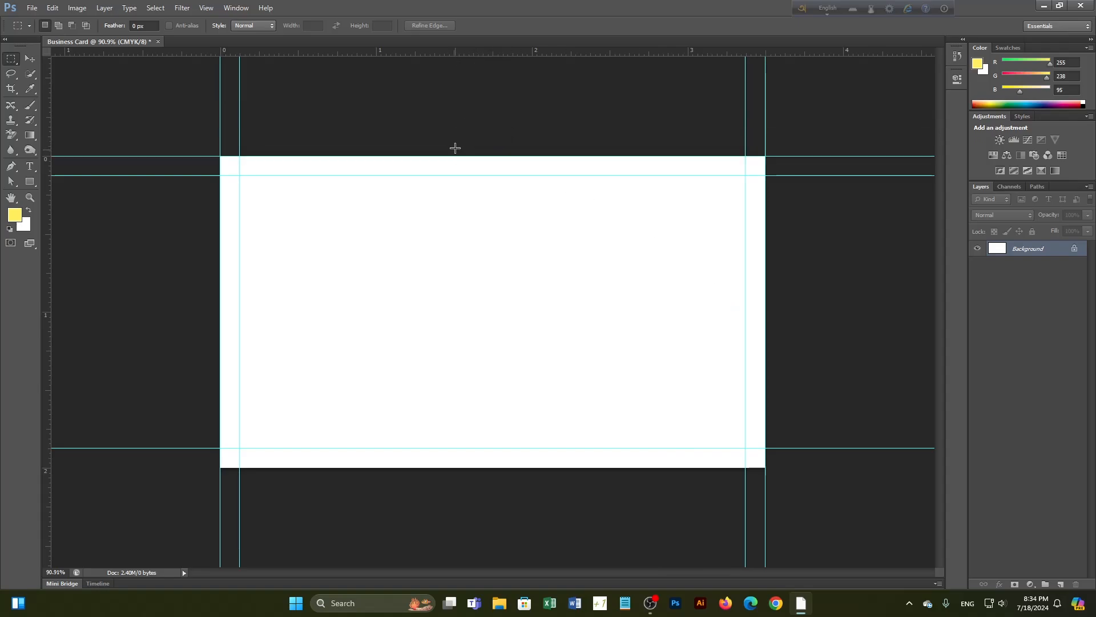
{"action": "left_click_drag", "start_coordinate": [453, 53], "coordinate": [472, 471]}
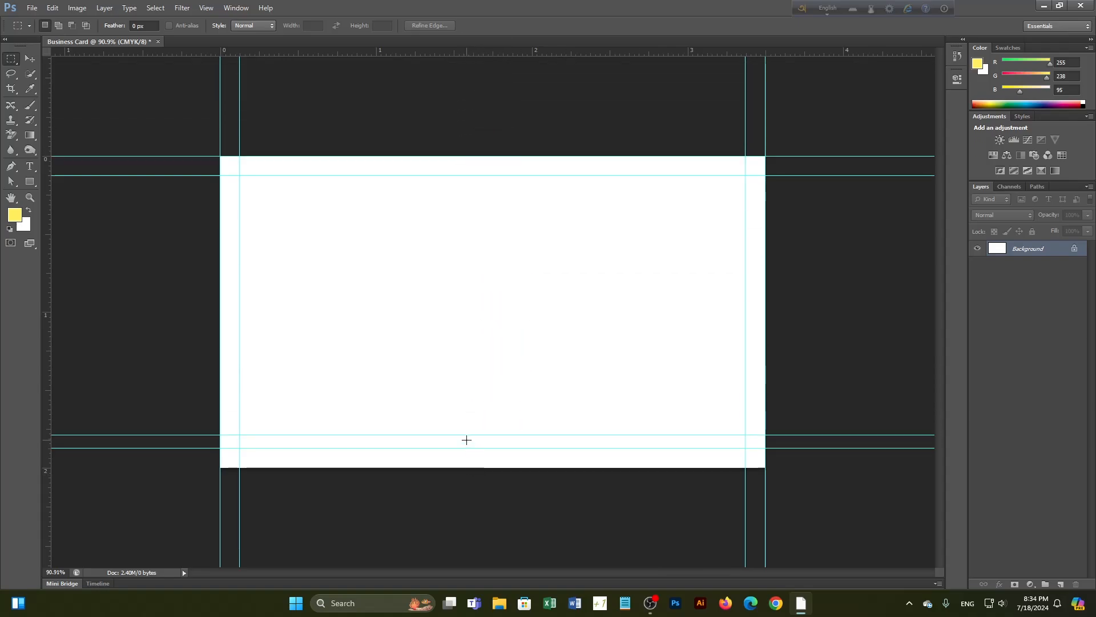
{"action": "left_click", "coordinate": [30, 58]}
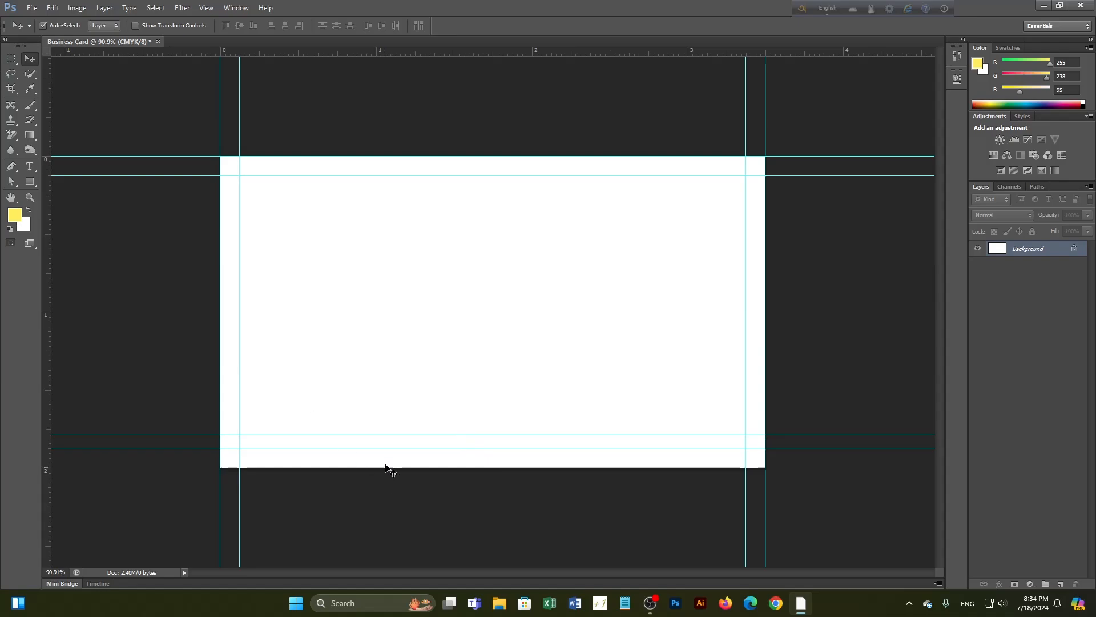
{"action": "left_click_drag", "start_coordinate": [392, 436], "coordinate": [392, 468]}
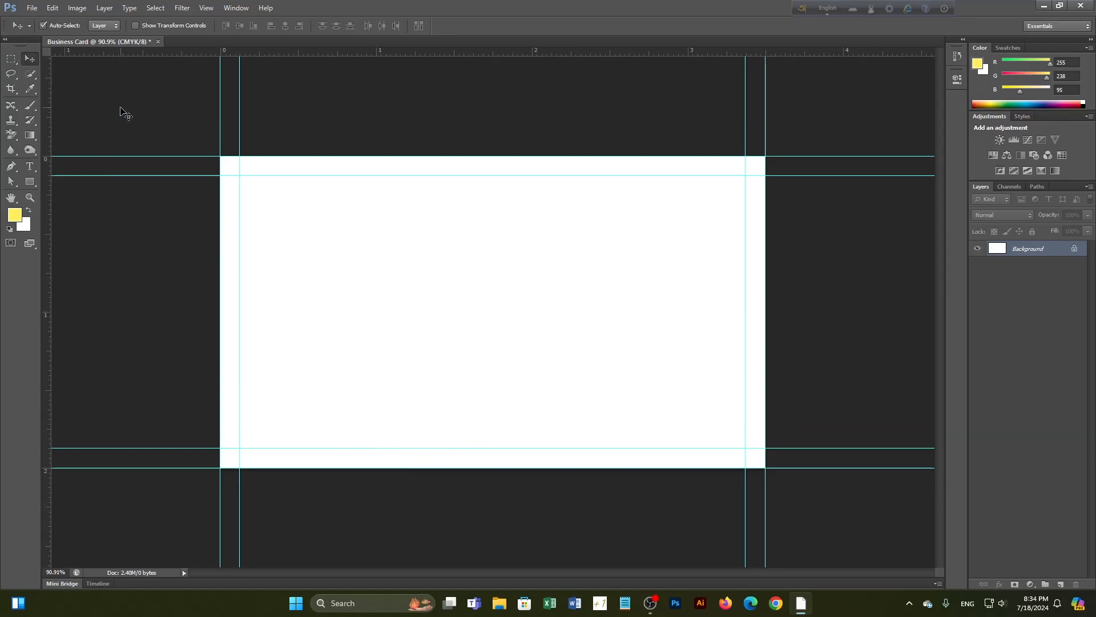
Enlarge the canvas relatively by 0.125 inch in both width and height
{"action": "left_click", "coordinate": [85, 10]}
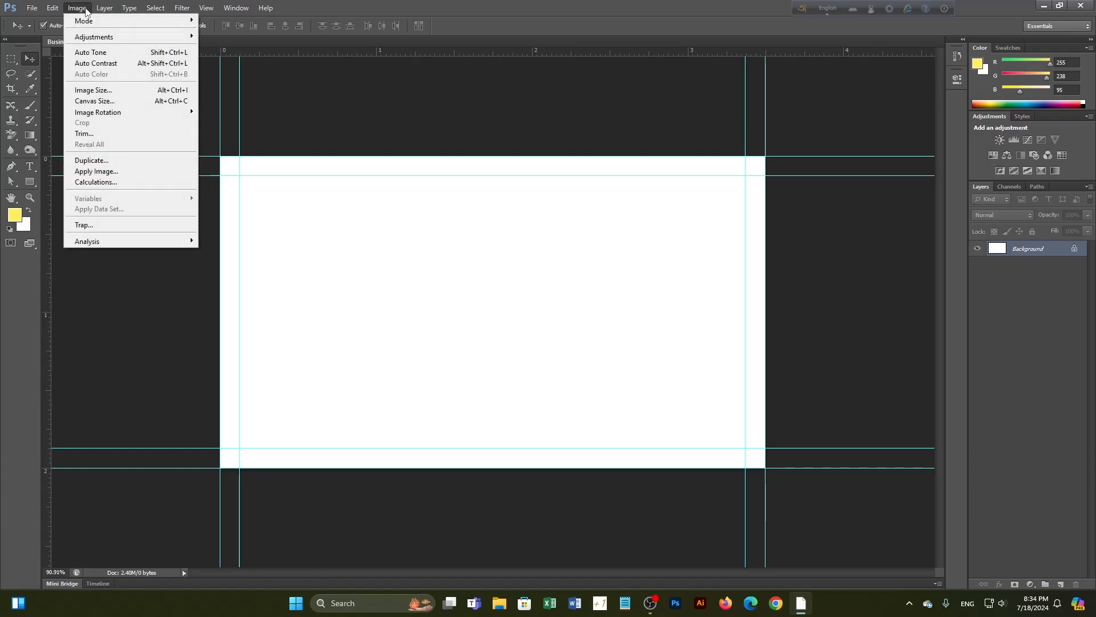
{"action": "left_click", "coordinate": [96, 101]}
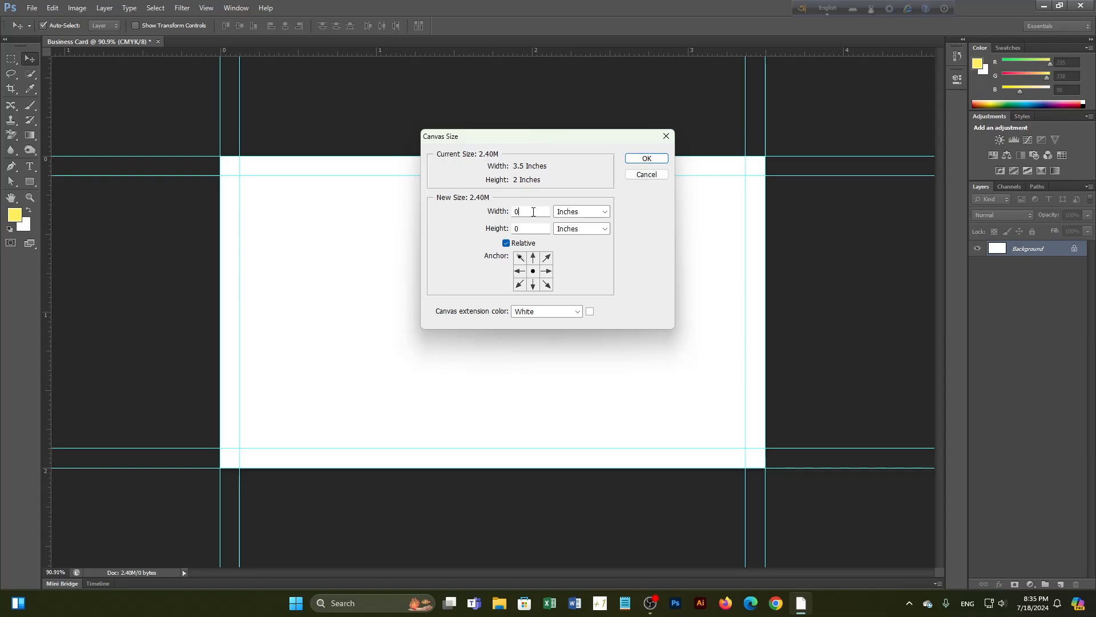
{"action": "left_click", "coordinate": [533, 211]}
{"action": "type", "text": ".125"}
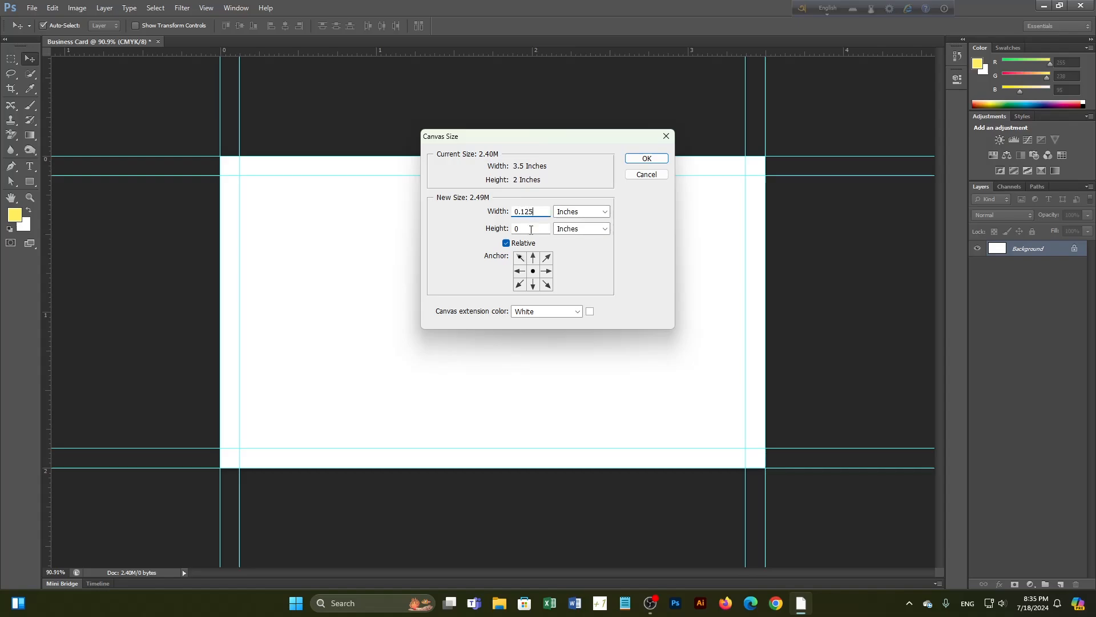
{"action": "left_click", "coordinate": [530, 230]}
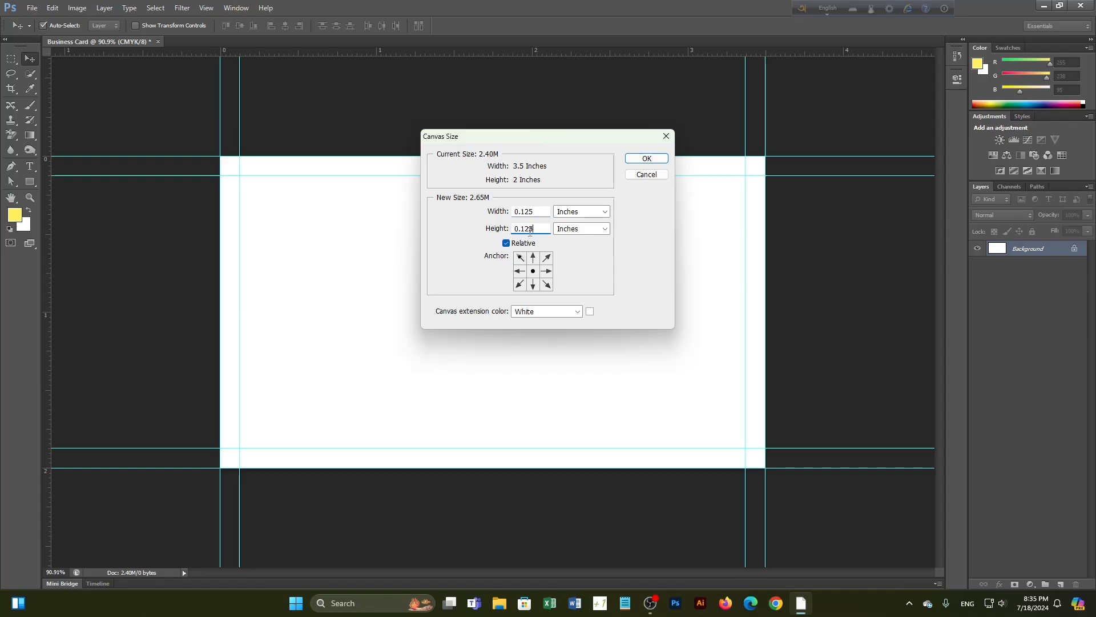
{"action": "type", "text": ".125"}
{"action": "left_click", "coordinate": [647, 158]}
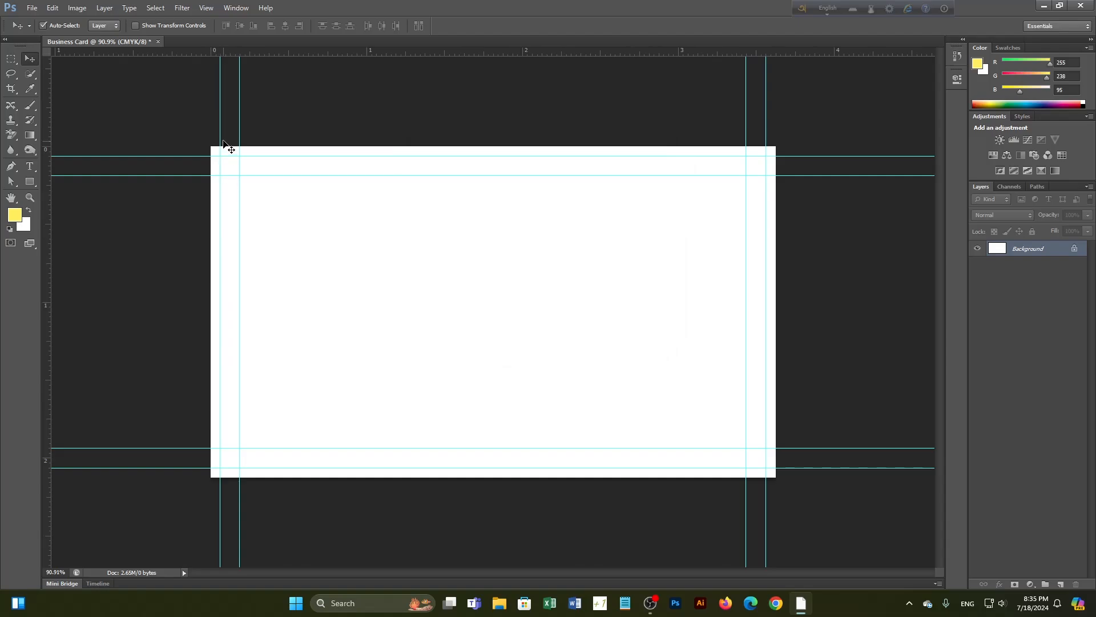
{"action": "left_click", "coordinate": [11, 58]}
{"action": "left_click_drag", "start_coordinate": [211, 147], "coordinate": [218, 479]}
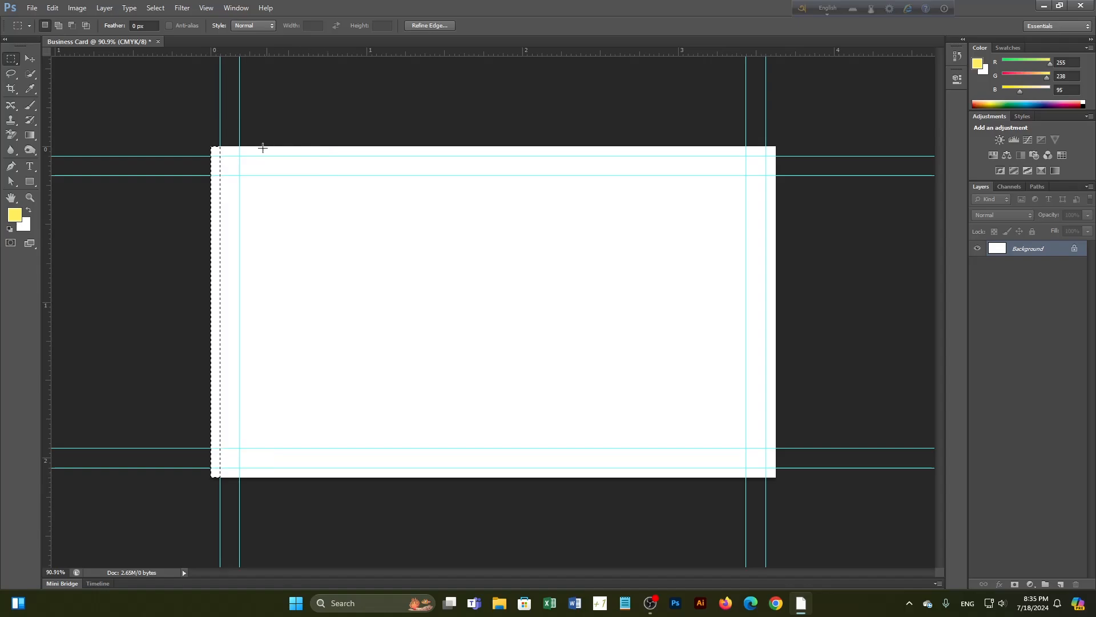
{"action": "left_click", "coordinate": [192, 138]}
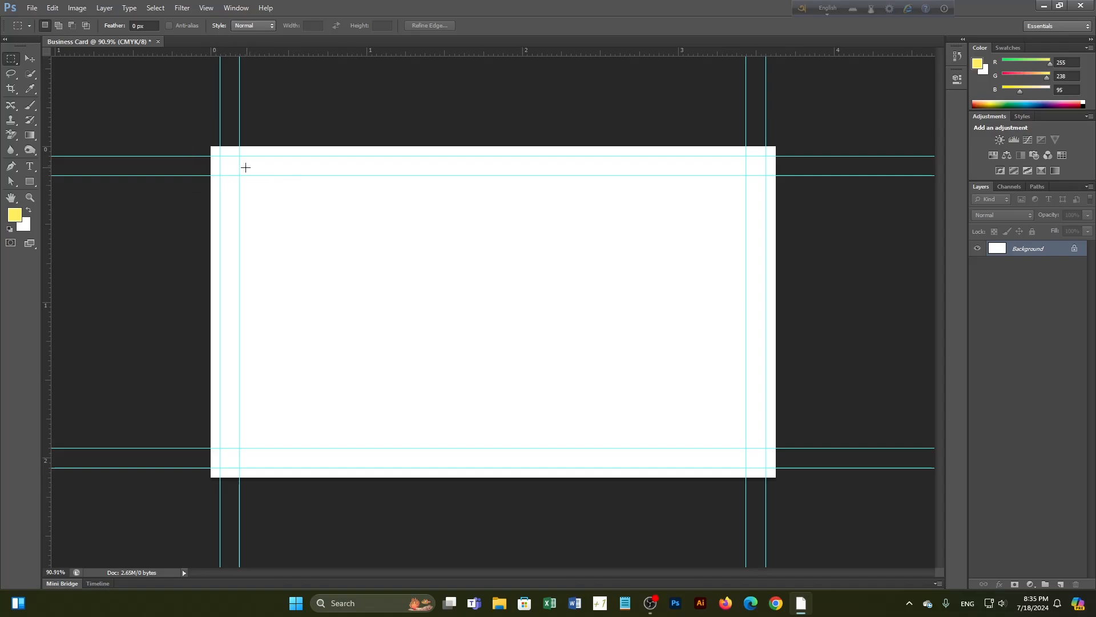
{"action": "left_click_drag", "start_coordinate": [220, 155], "coordinate": [766, 466]}
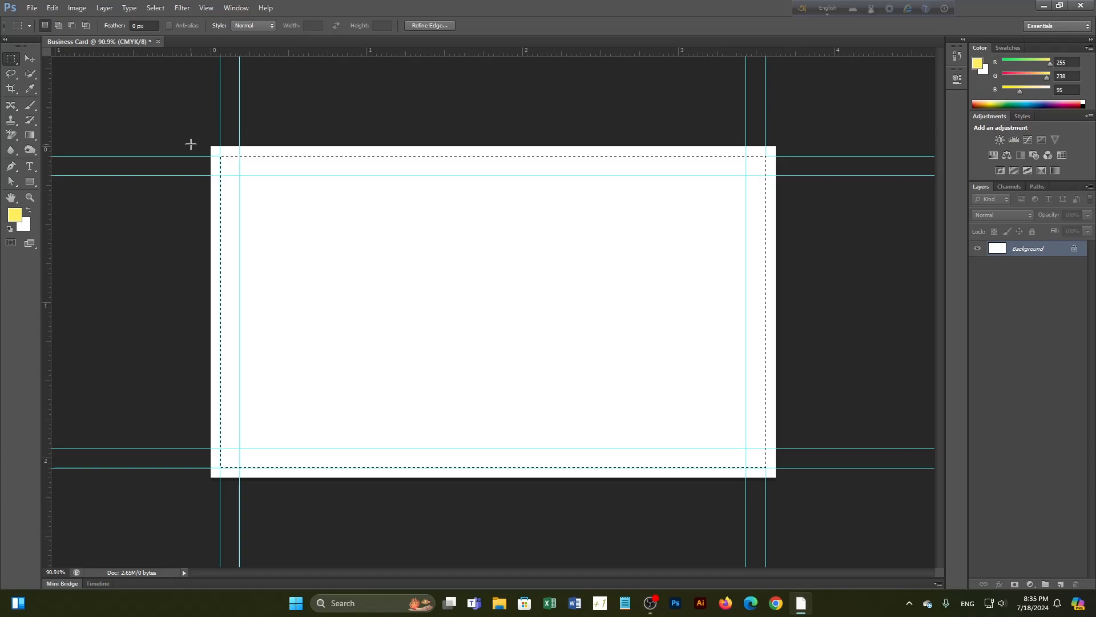
{"action": "key", "text": "ctrl+d"}
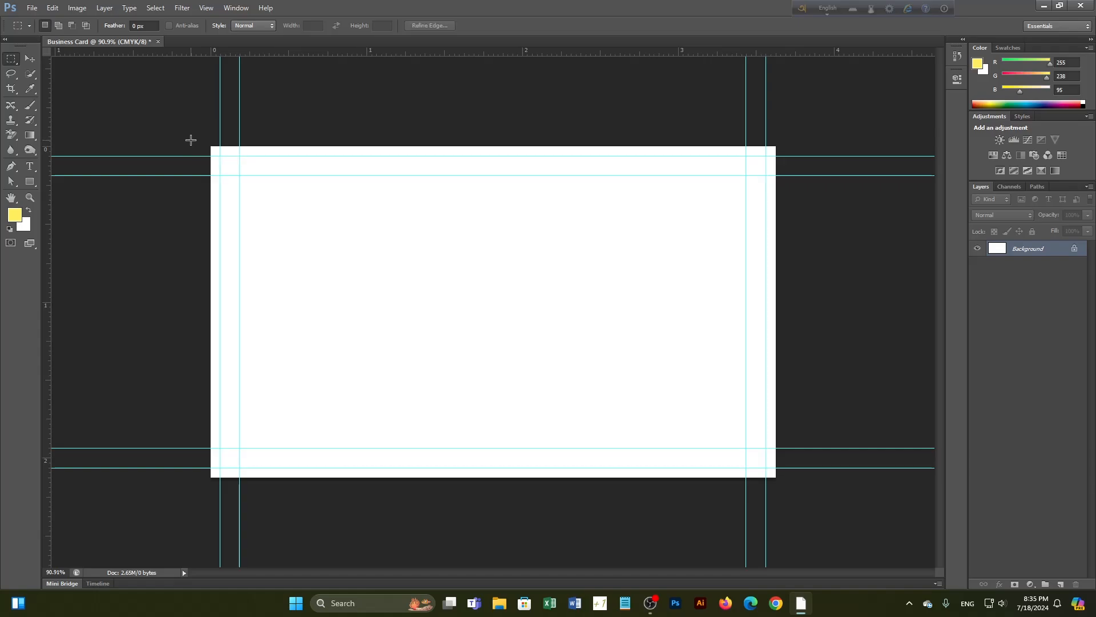
{"action": "left_click_drag", "start_coordinate": [203, 137], "coordinate": [221, 491]}
{"action": "key", "text": "ctrl+d"}
Convert the Background into Layer 0 and put it in a group named Bg
{"action": "double_click", "coordinate": [1075, 252]}
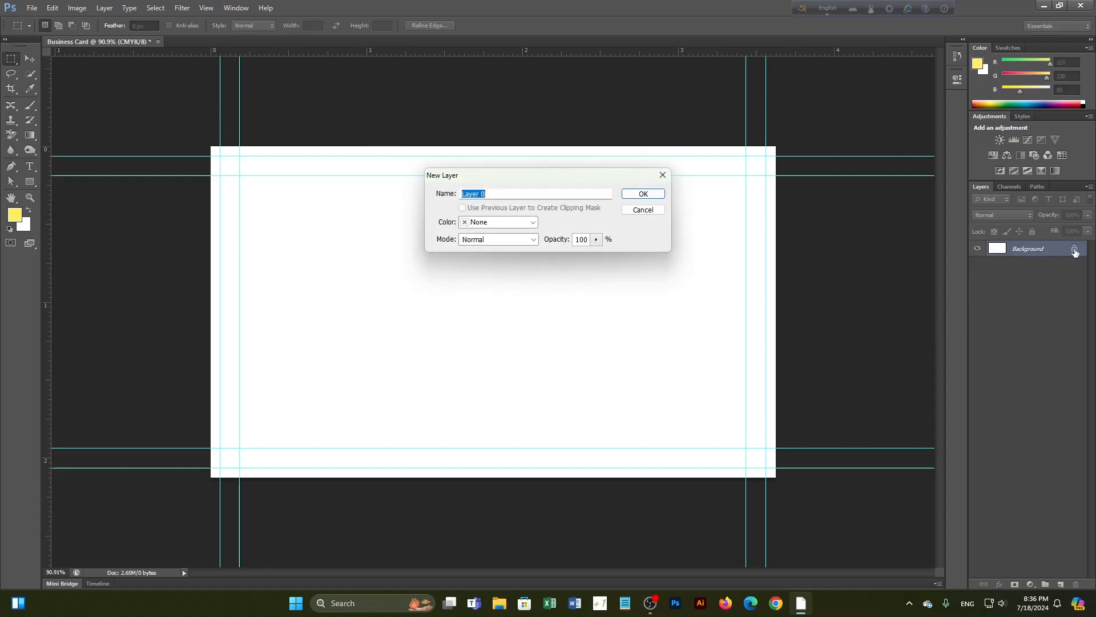
{"action": "left_click", "coordinate": [650, 195]}
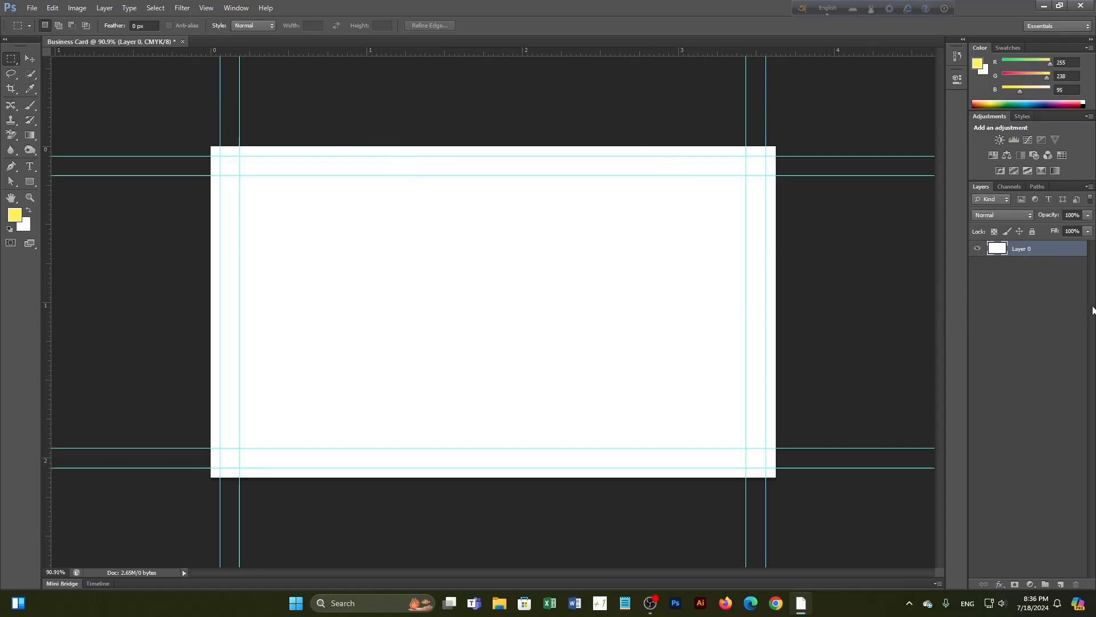
{"action": "key", "text": "ctrl+g"}
{"action": "double_click", "coordinate": [1027, 248]}
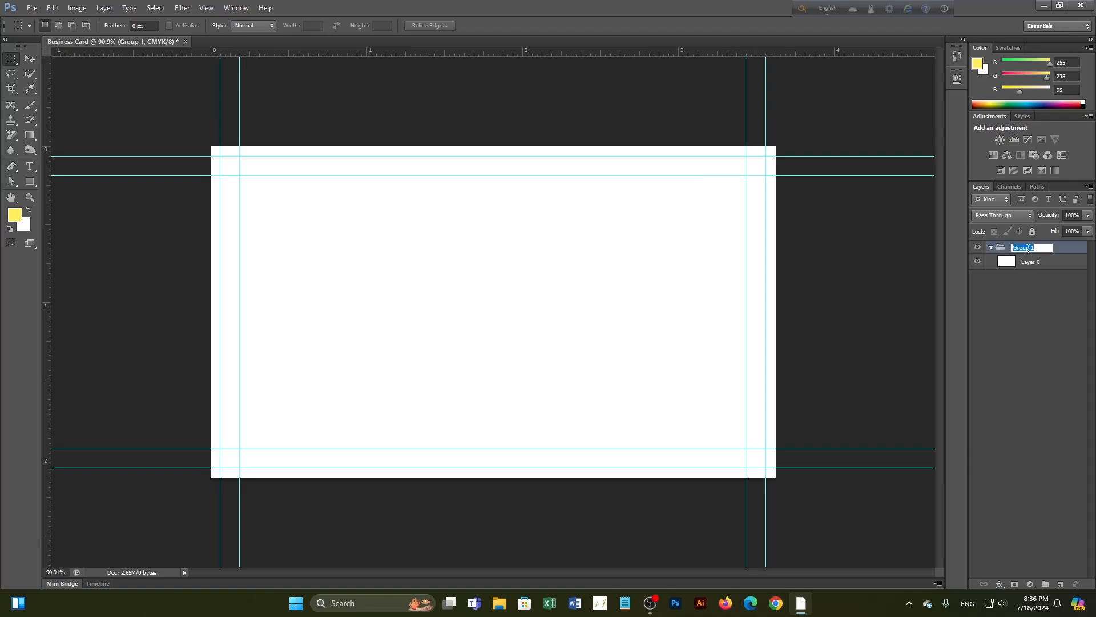
{"action": "type", "text": "Bg"}
{"action": "key", "text": "Return"}
Collapse the Bg group, then add a test layer and undo it
{"action": "left_click", "coordinate": [1000, 248]}
{"action": "left_click", "coordinate": [1024, 316]}
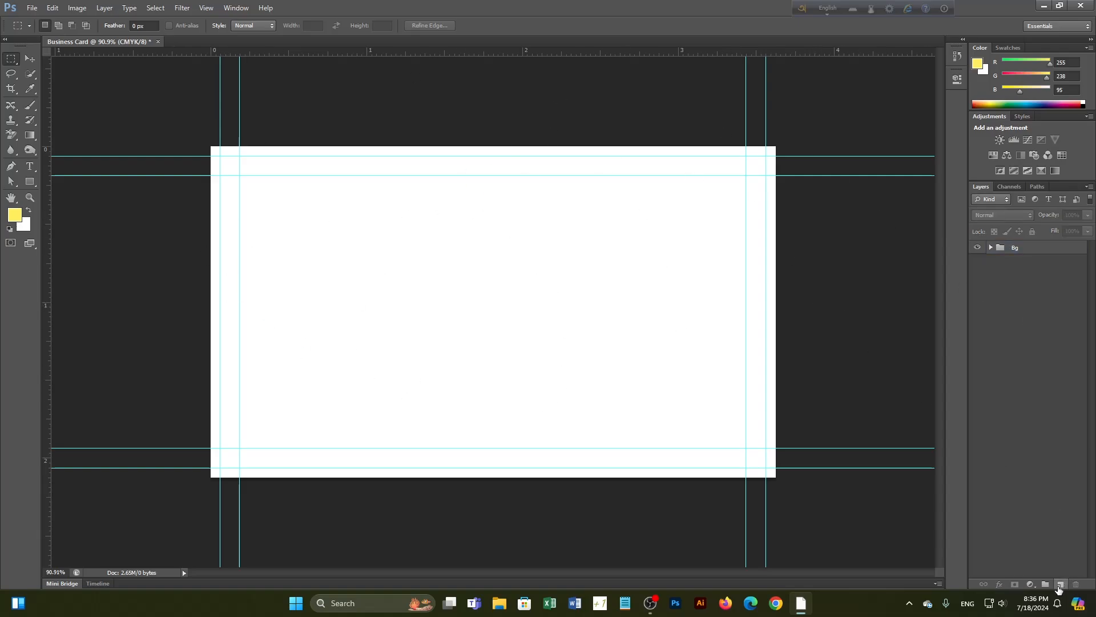
{"action": "left_click", "coordinate": [1060, 585]}
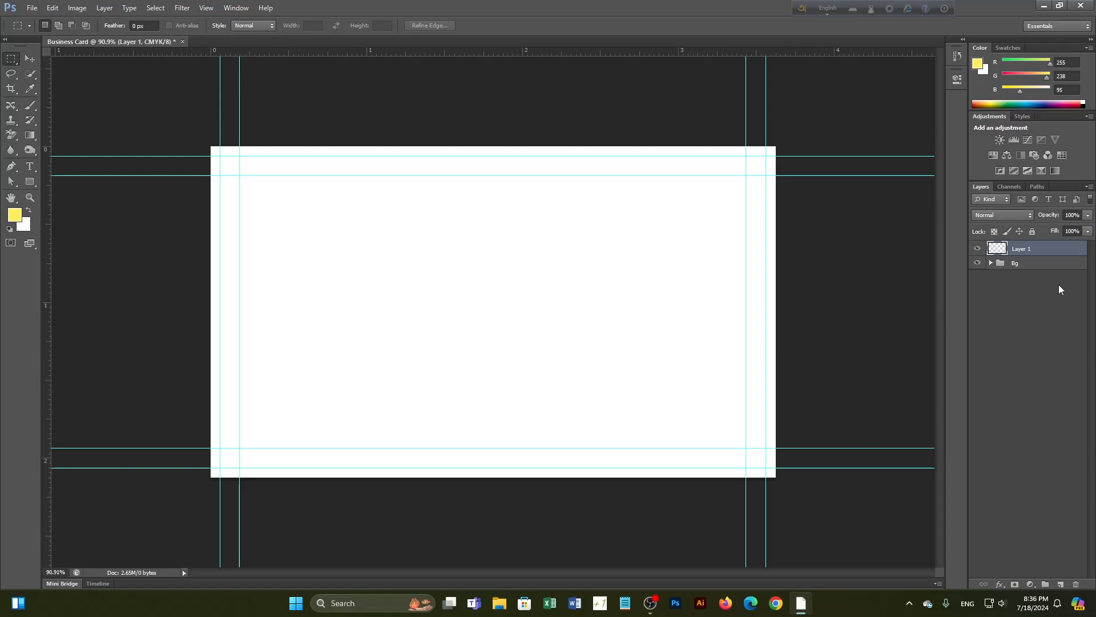
{"action": "key", "text": "ctrl+z"}
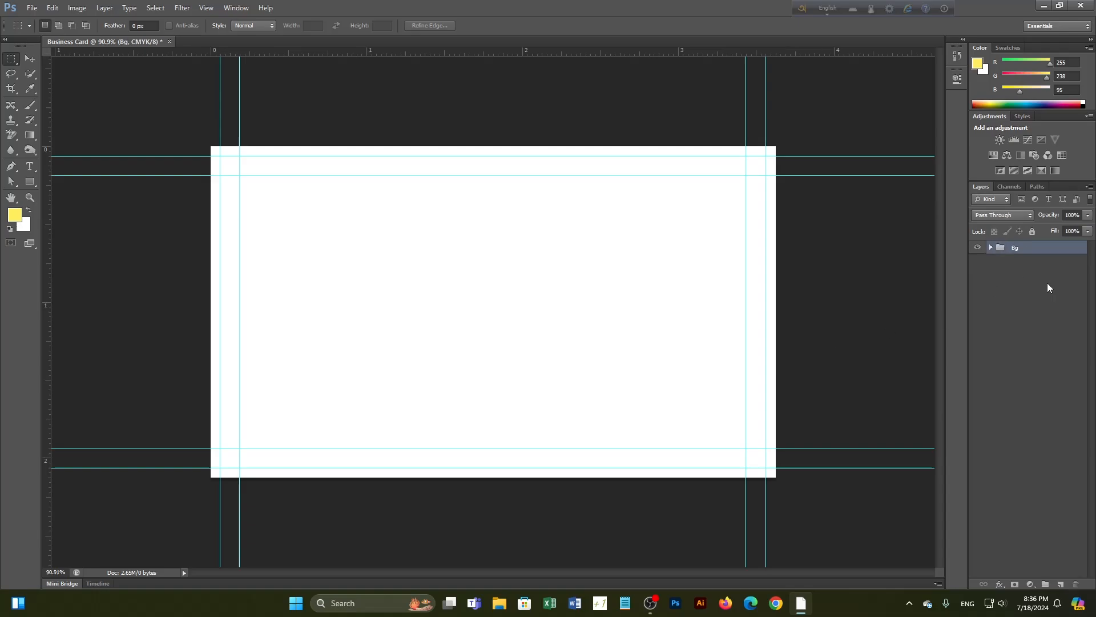
Choose the Rectangle tool and set its shape fill to red
{"action": "left_click", "coordinate": [30, 182]}
{"action": "right_click", "coordinate": [37, 183]}
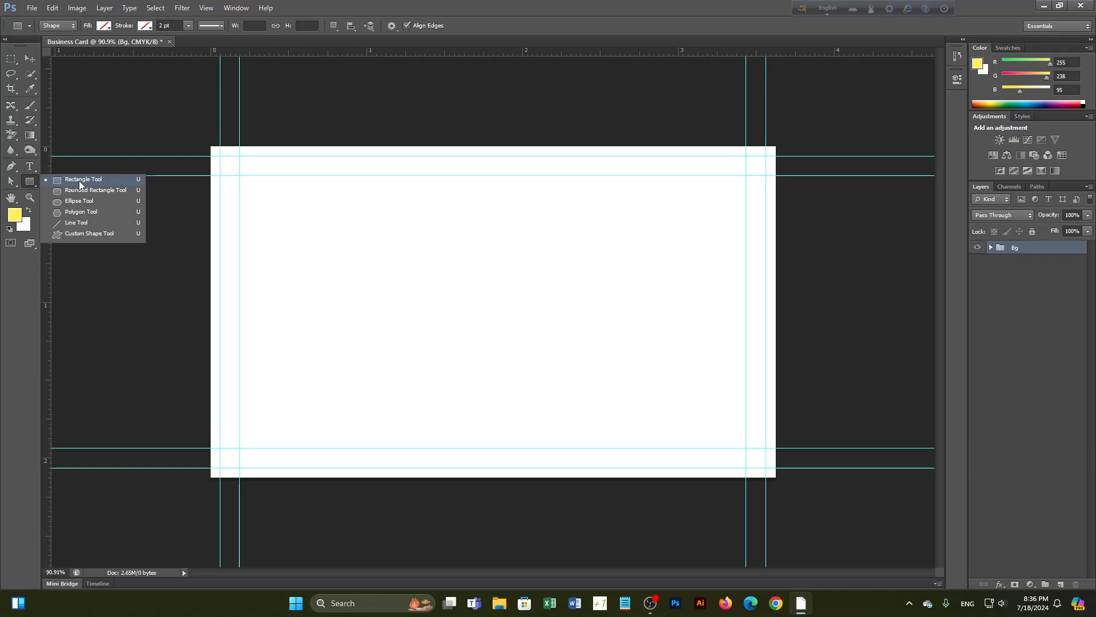
{"action": "left_click", "coordinate": [79, 180]}
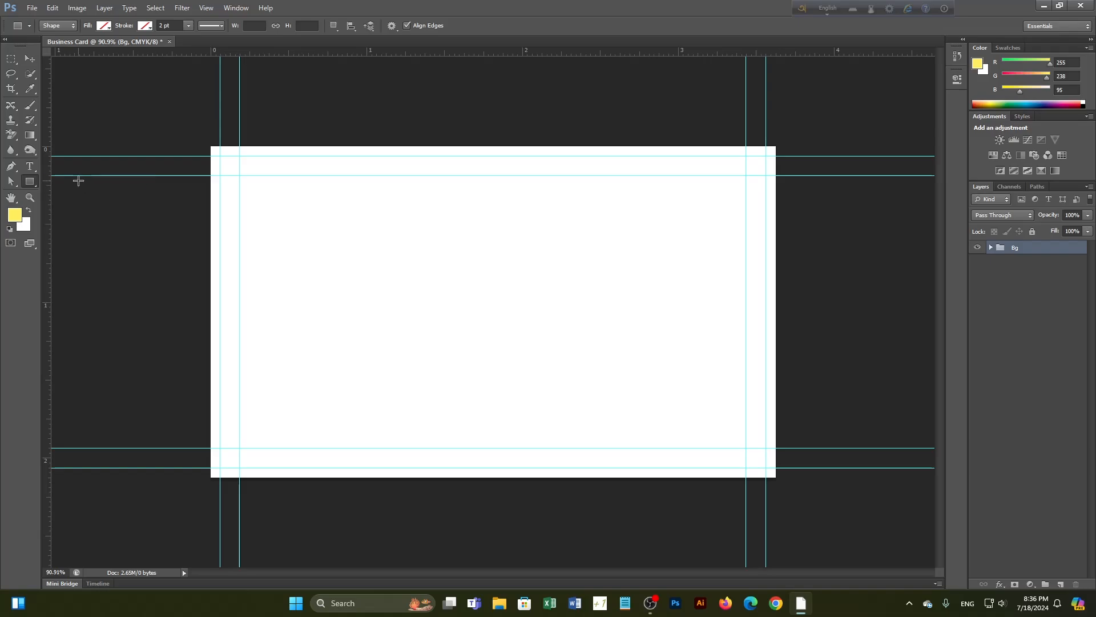
{"action": "left_click", "coordinate": [105, 28]}
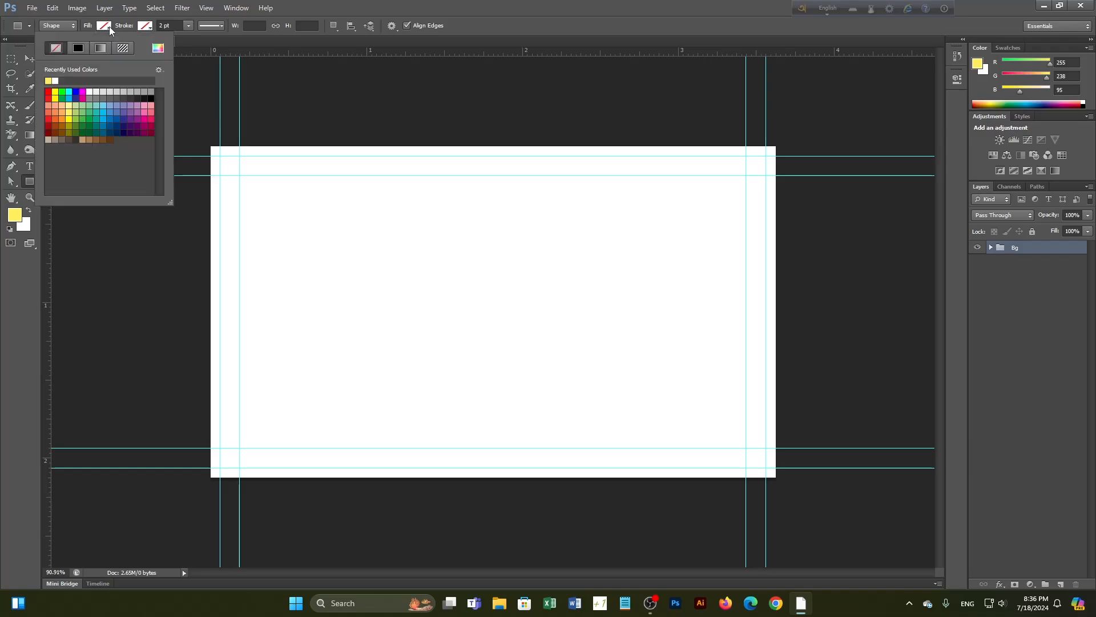
{"action": "left_click", "coordinate": [49, 93]}
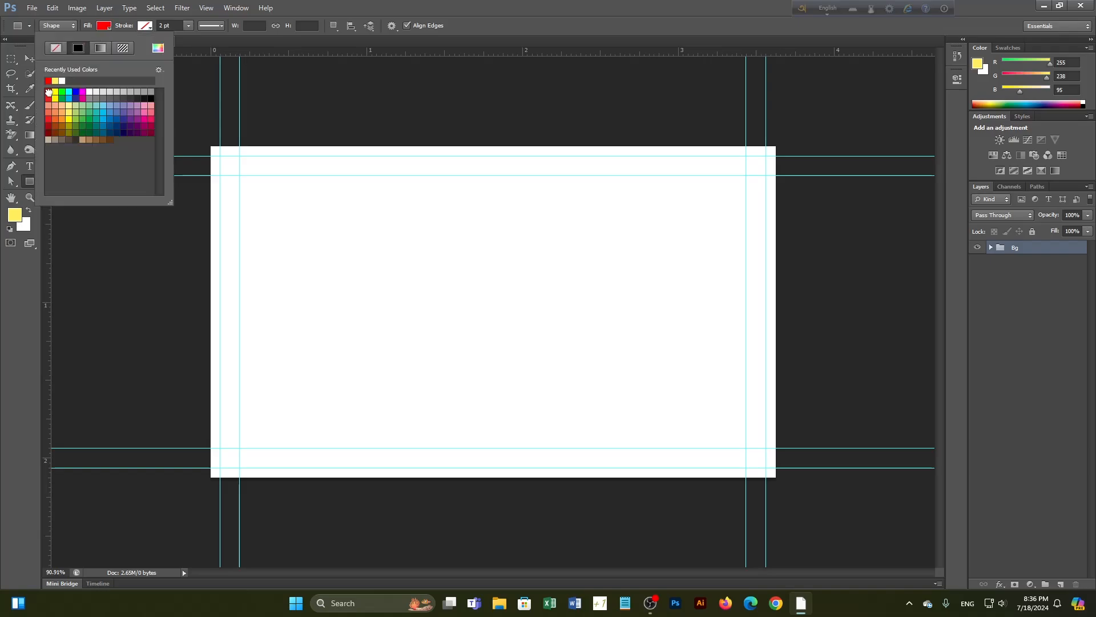
{"action": "left_click", "coordinate": [109, 26]}
{"action": "left_click", "coordinate": [337, 28]}
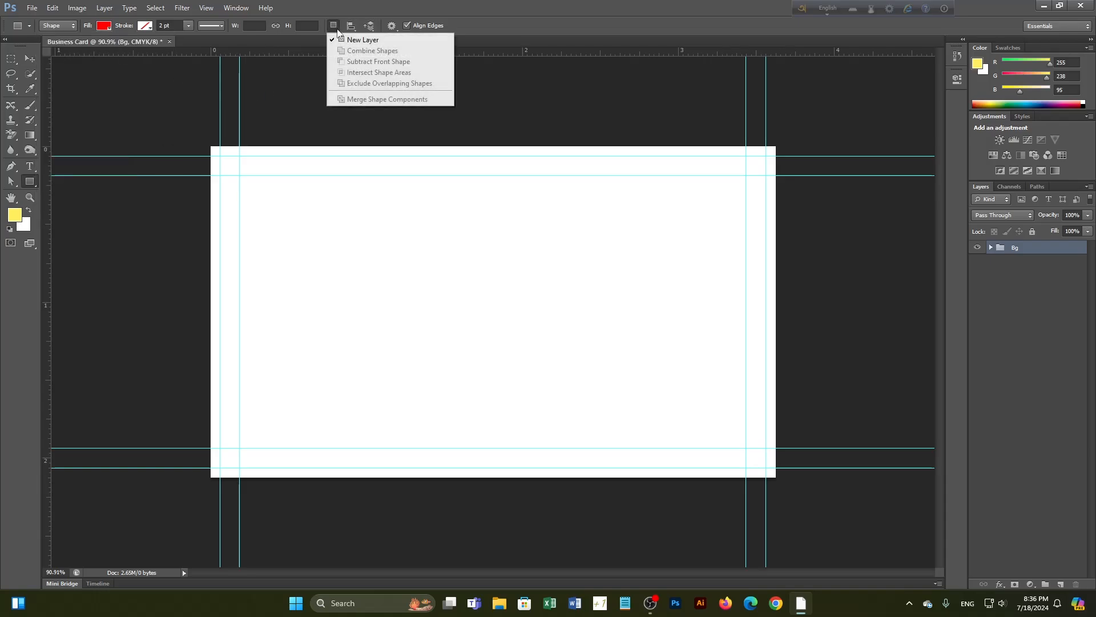
{"action": "left_click", "coordinate": [337, 28]}
{"action": "left_click", "coordinate": [392, 29]}
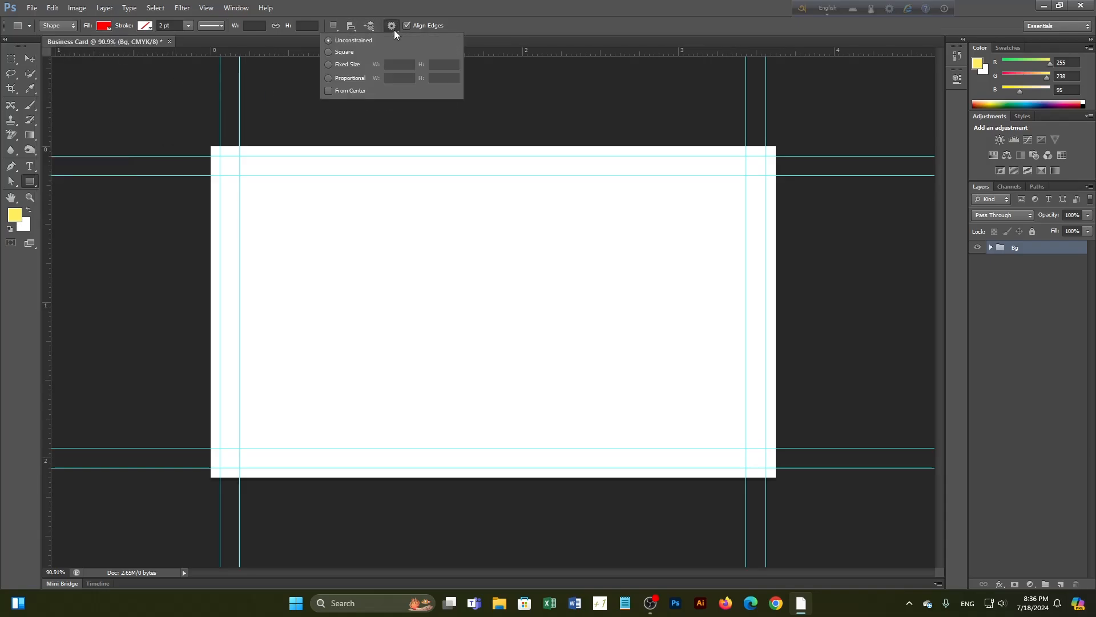
{"action": "left_click", "coordinate": [393, 29]}
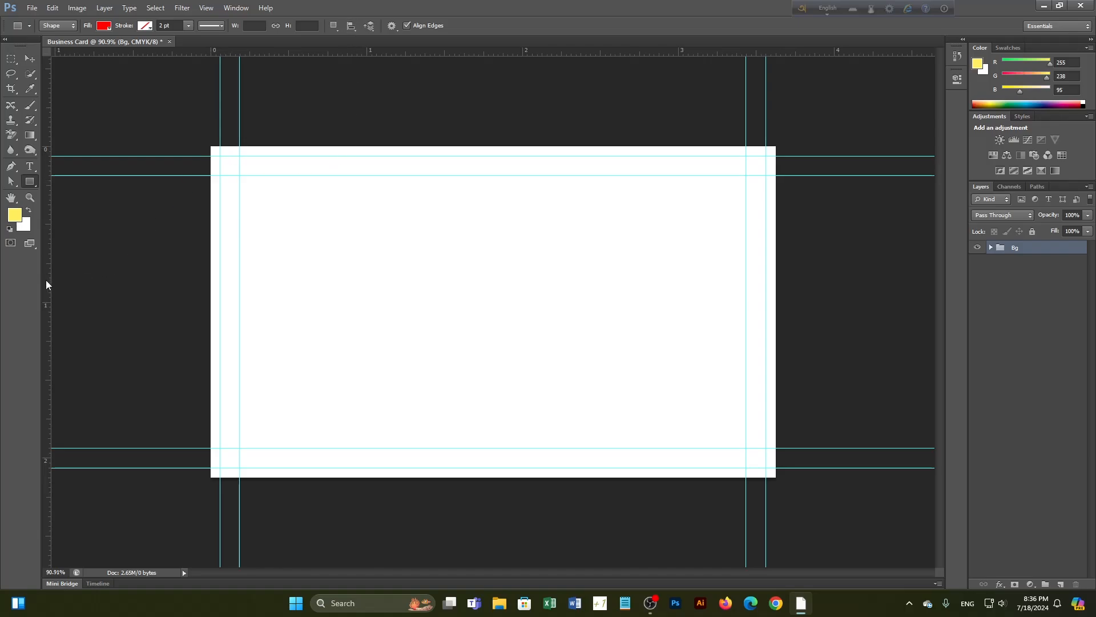
Place guides on the card's four edges and draw a rectangle covering the whole card
{"action": "left_click_drag", "start_coordinate": [46, 280], "coordinate": [211, 282]}
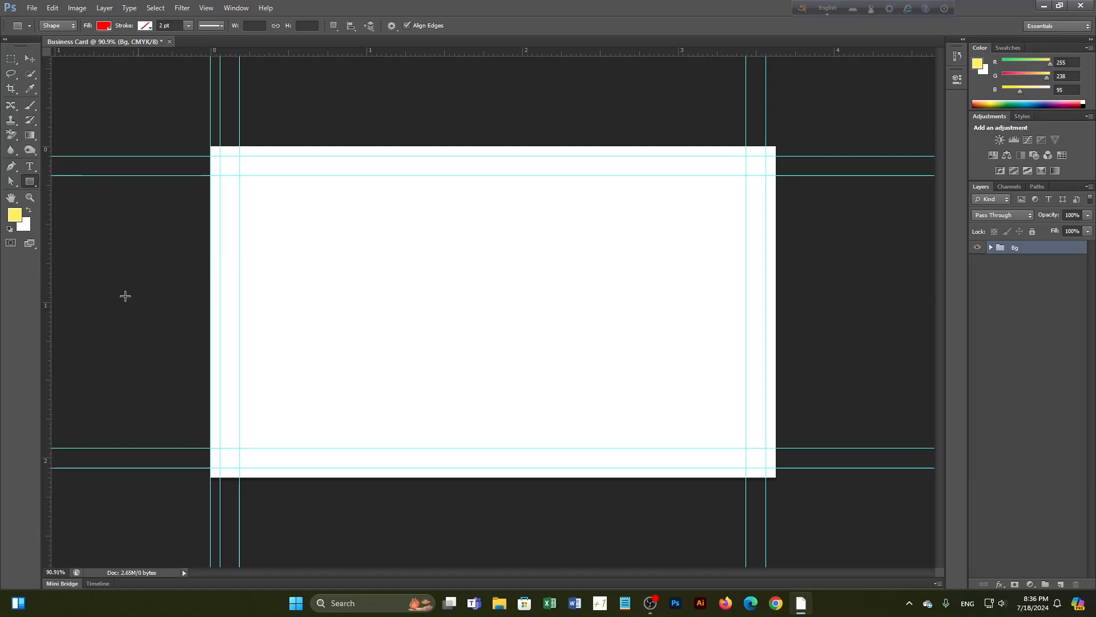
{"action": "left_click_drag", "start_coordinate": [47, 311], "coordinate": [776, 330]}
{"action": "left_click_drag", "start_coordinate": [493, 54], "coordinate": [477, 147]}
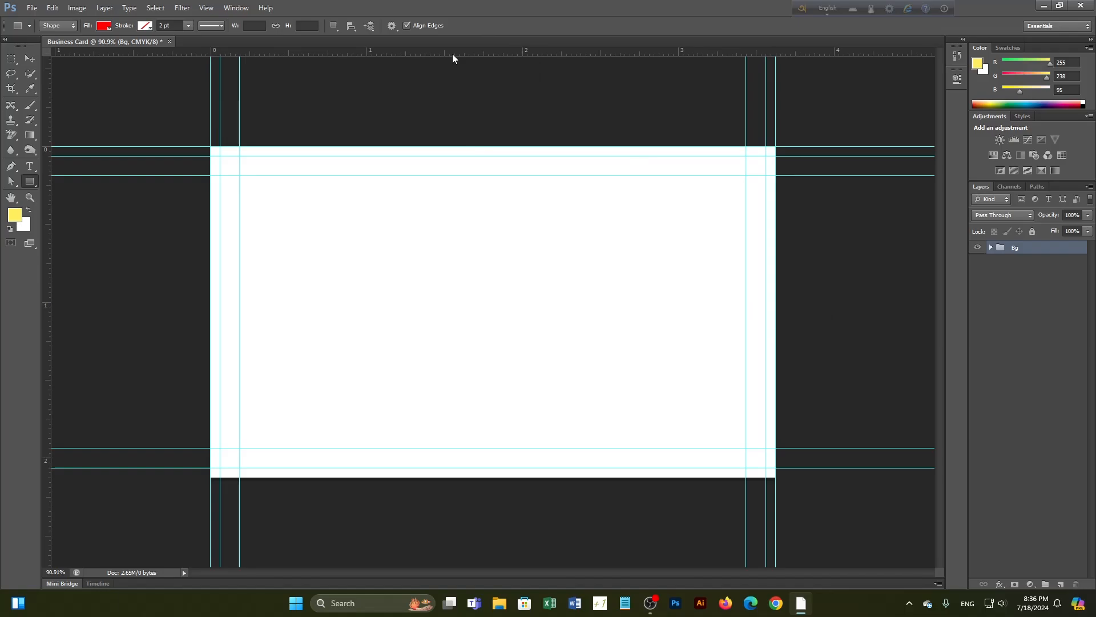
{"action": "left_click_drag", "start_coordinate": [453, 53], "coordinate": [503, 478]}
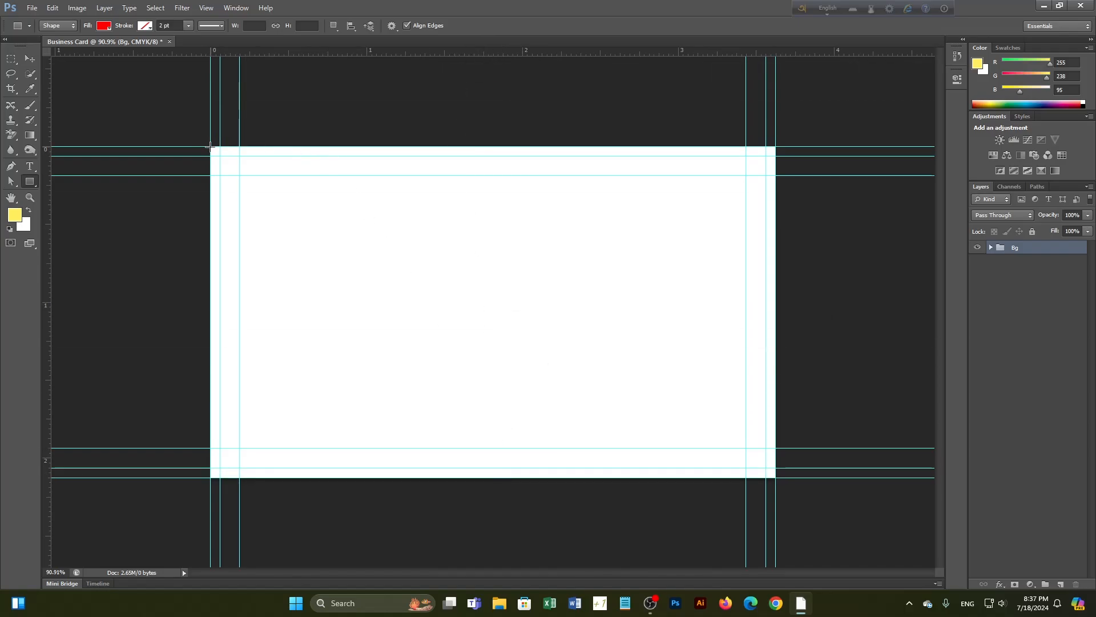
{"action": "left_click_drag", "start_coordinate": [211, 147], "coordinate": [774, 477]}
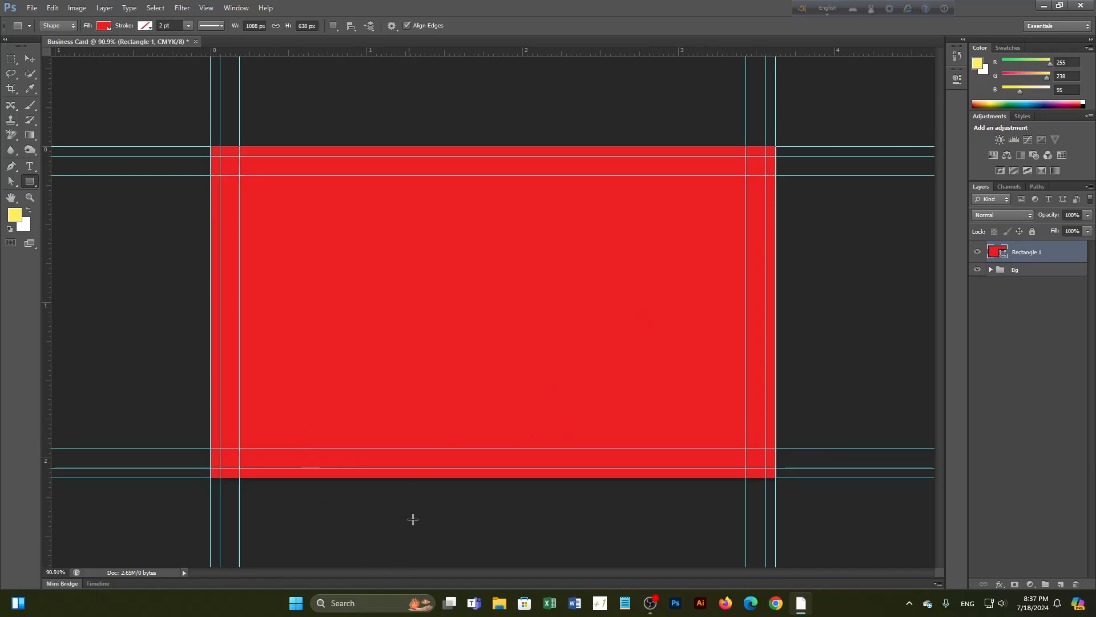
Fill Rectangle 1 with light cyan and set path operations to Subtract Front Shape
{"action": "left_click", "coordinate": [105, 26]}
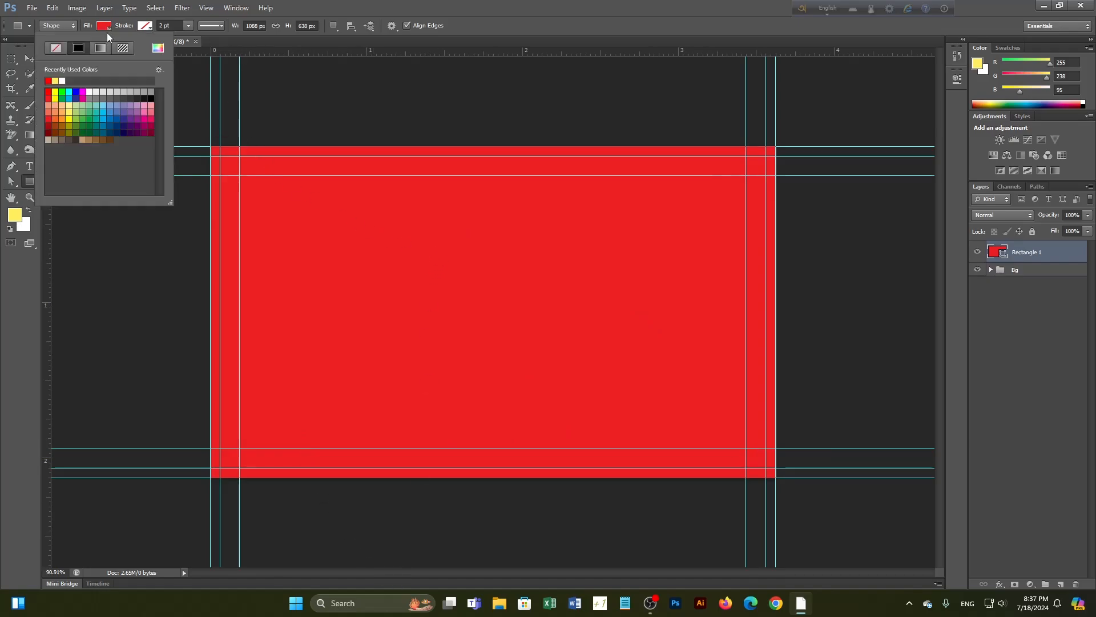
{"action": "left_click", "coordinate": [62, 92]}
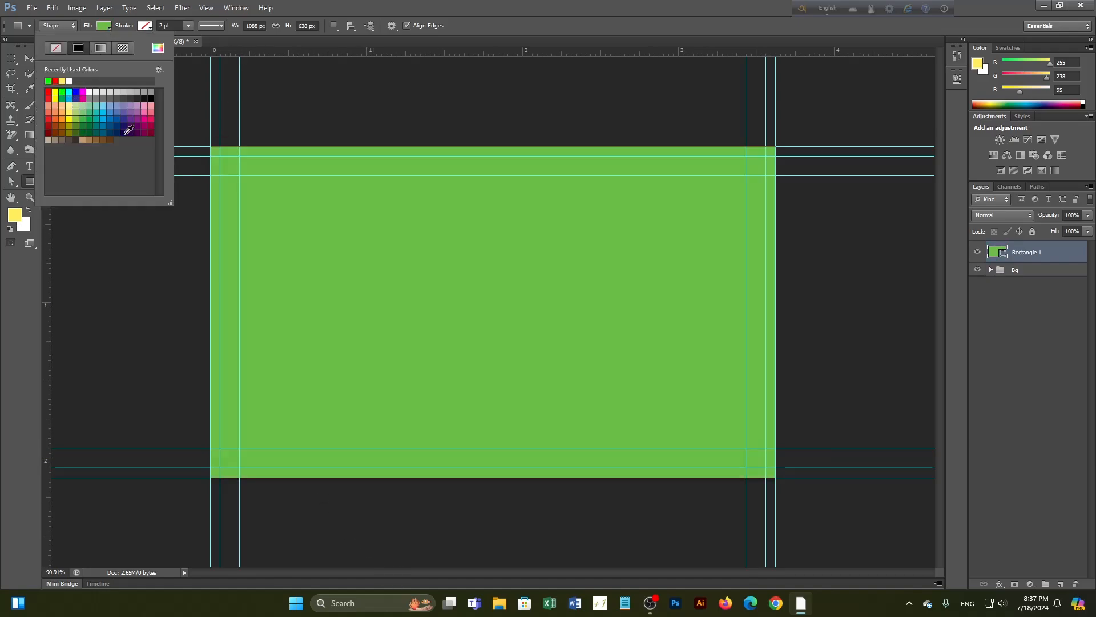
{"action": "left_click", "coordinate": [68, 92]}
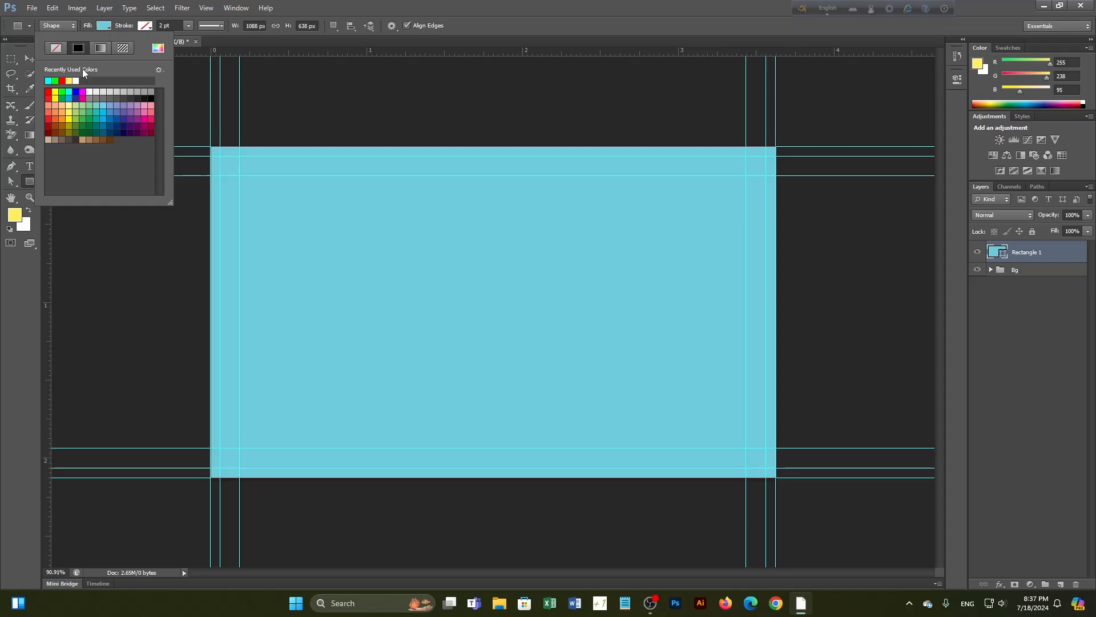
{"action": "left_click", "coordinate": [69, 80]}
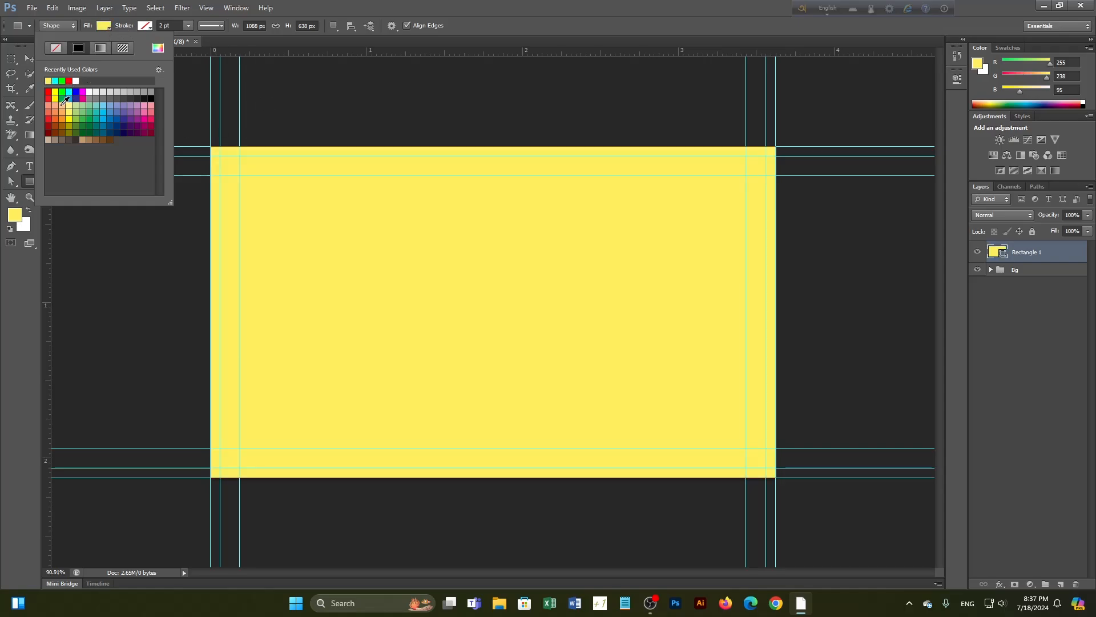
{"action": "left_click", "coordinate": [55, 94]}
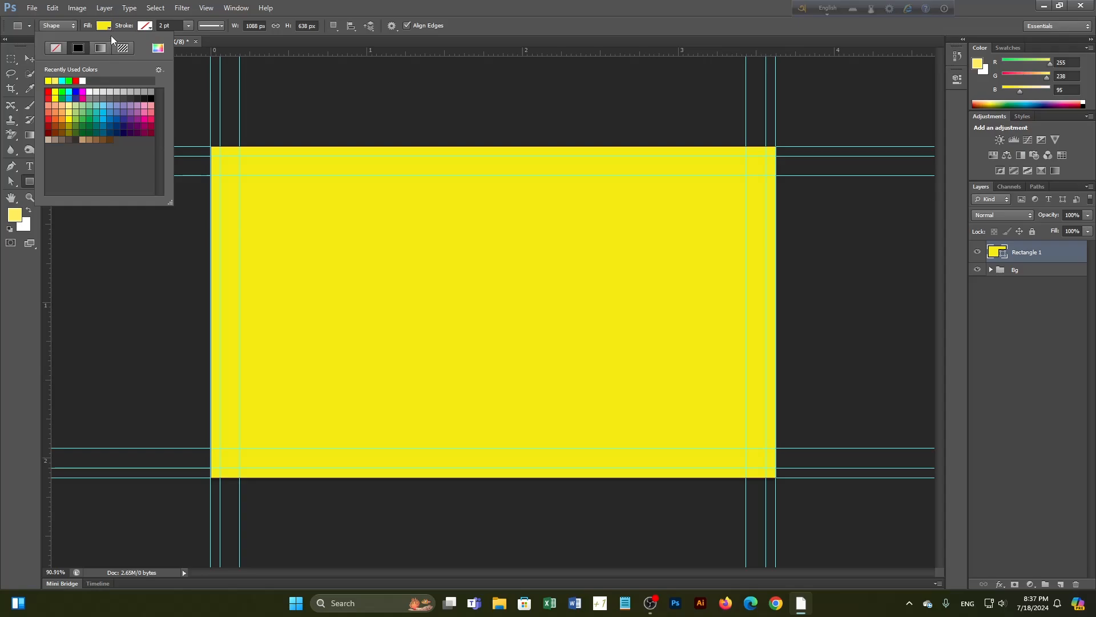
{"action": "left_click", "coordinate": [77, 89]}
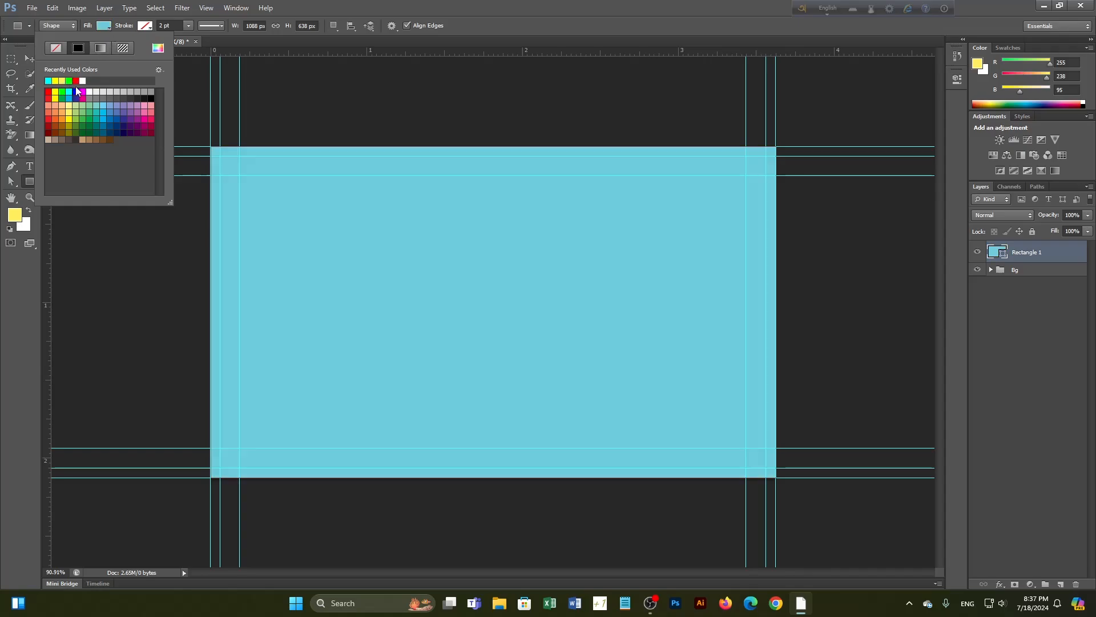
{"action": "left_click", "coordinate": [112, 26]}
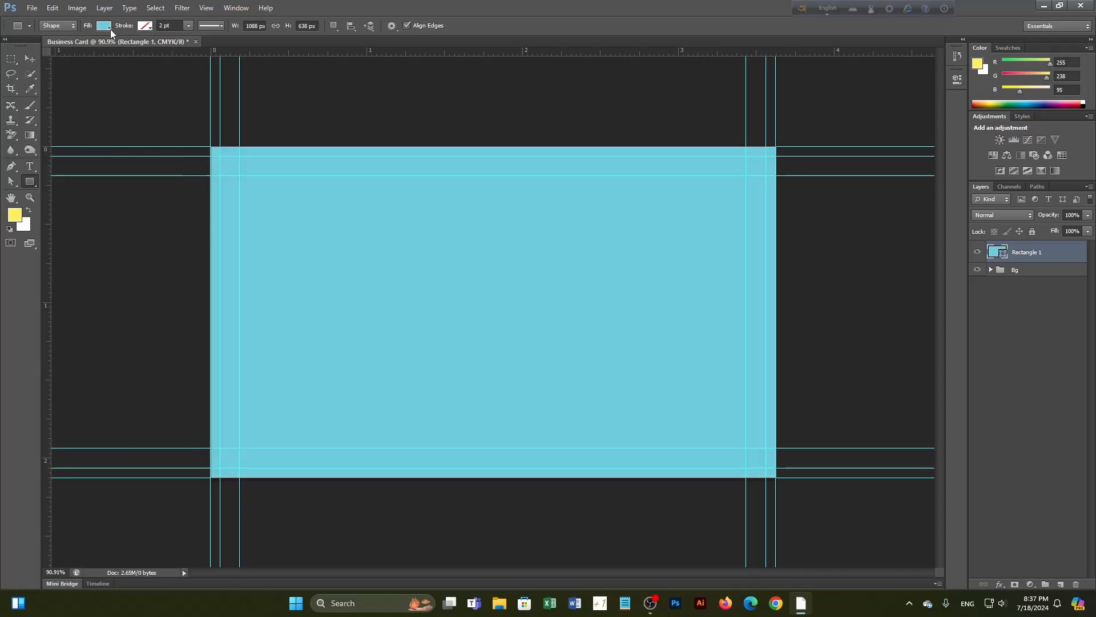
{"action": "left_click", "coordinate": [335, 27]}
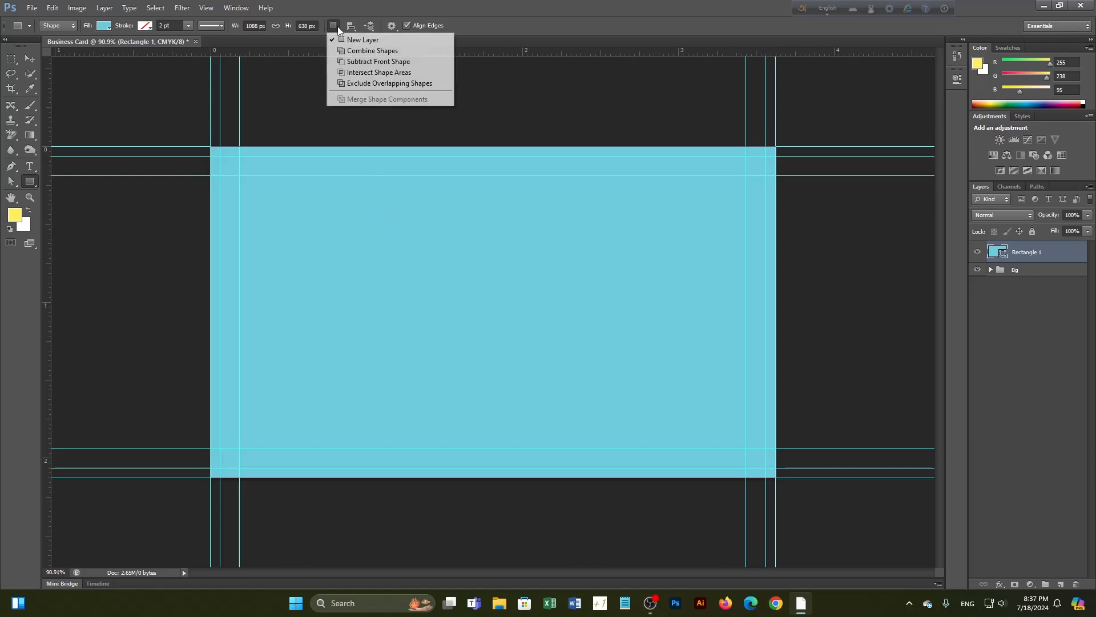
{"action": "left_click", "coordinate": [353, 61]}
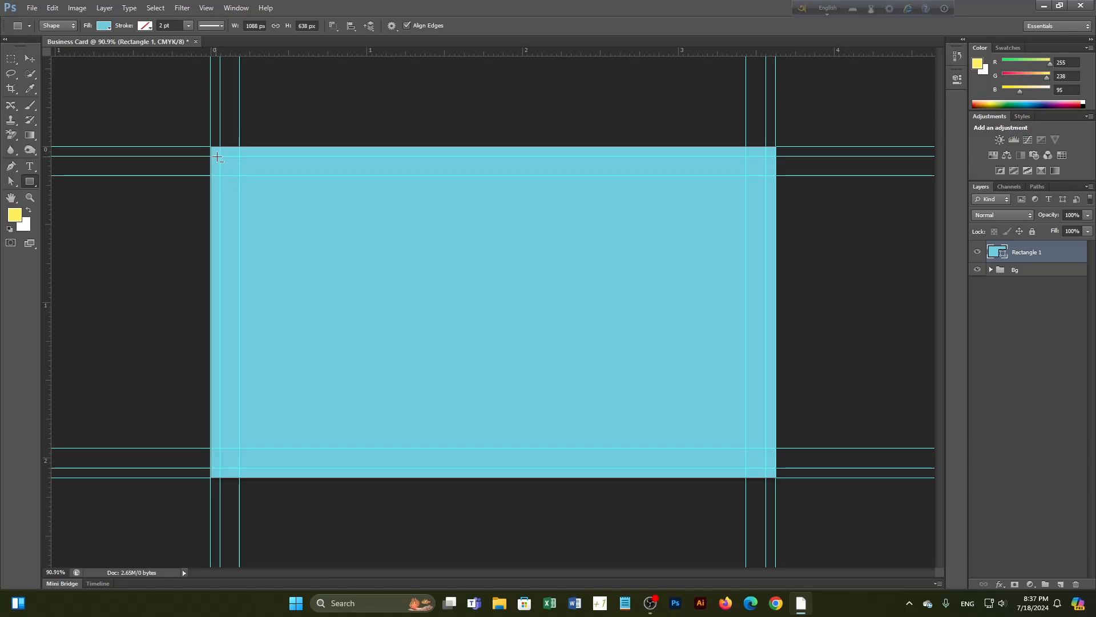
Subtract an inner rectangle along the guides to leave a thin frame, and recolour it pure red
{"action": "left_click_drag", "start_coordinate": [221, 157], "coordinate": [766, 468]}
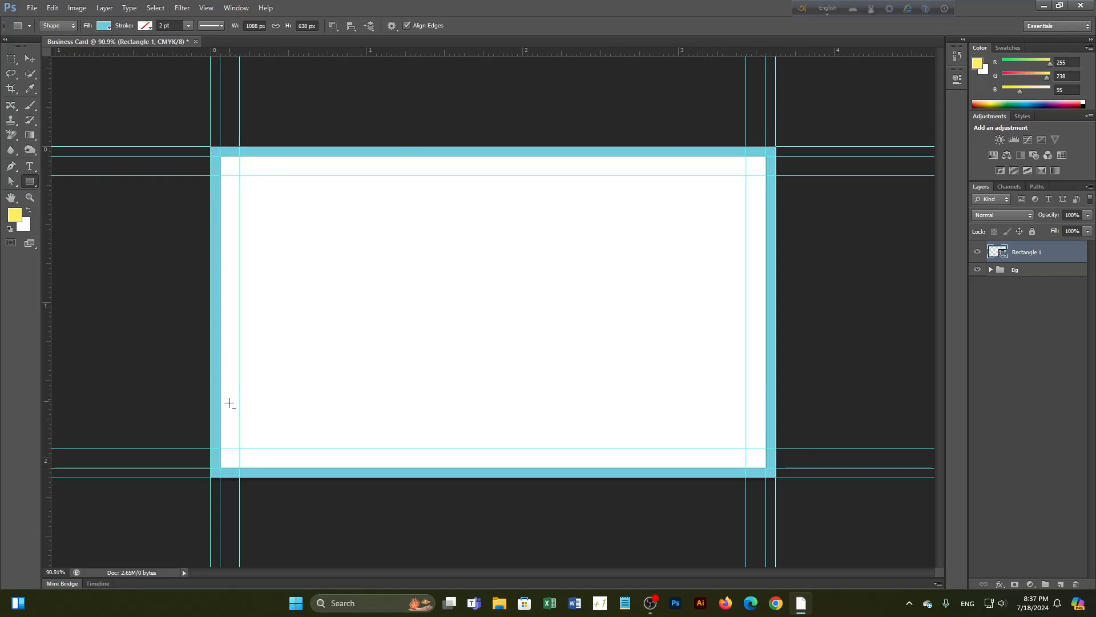
{"action": "double_click", "coordinate": [1005, 255]}
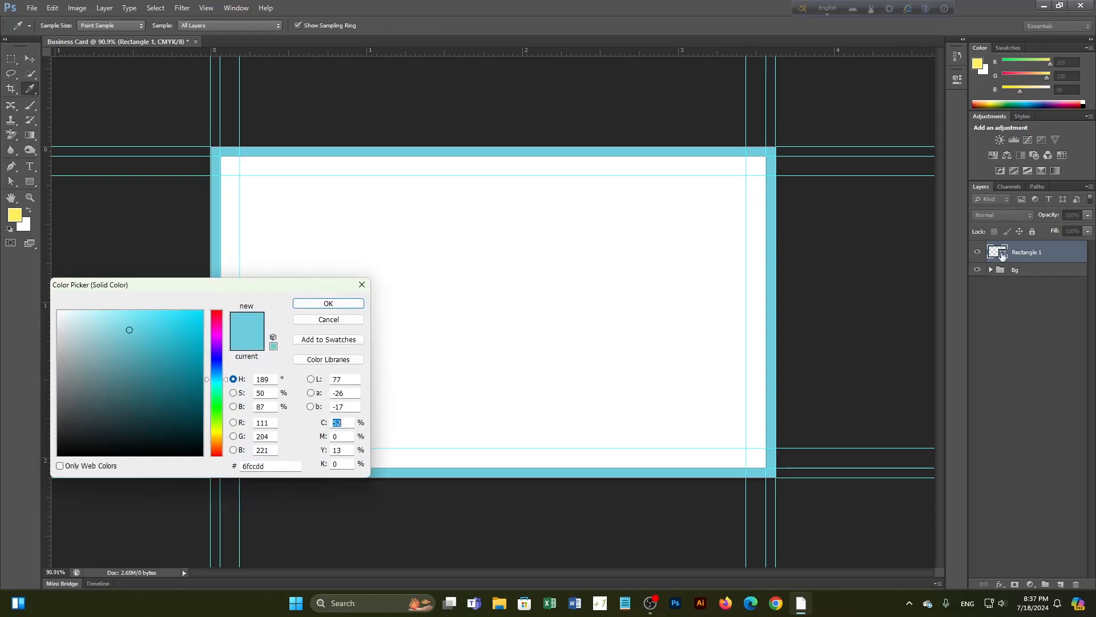
{"action": "left_click", "coordinate": [216, 311]}
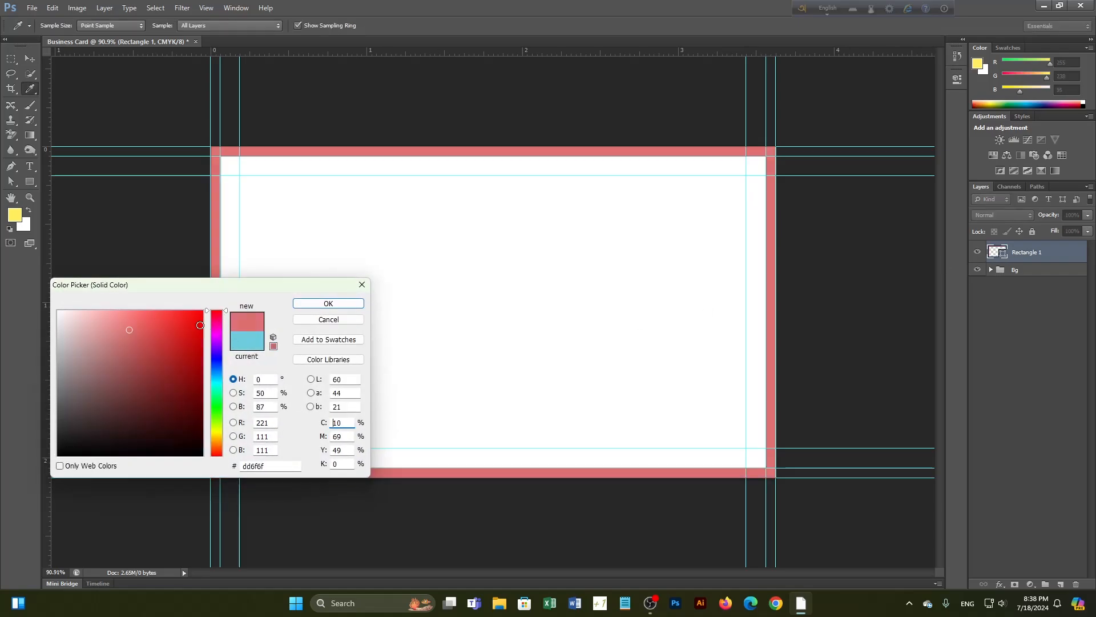
{"action": "left_click", "coordinate": [203, 310]}
{"action": "left_click", "coordinate": [343, 305]}
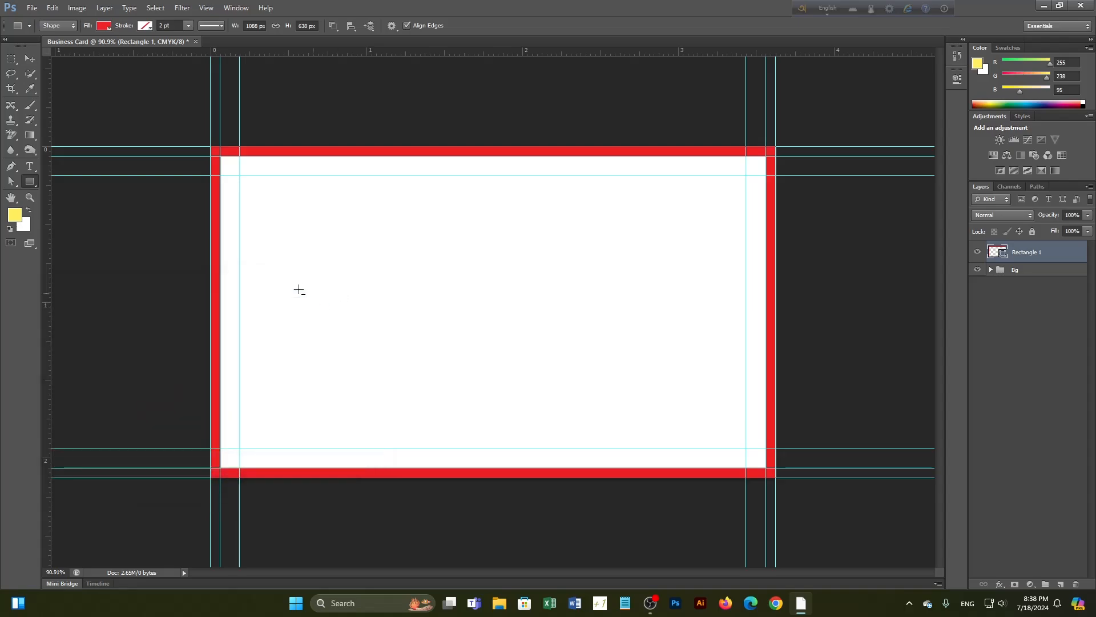
{"action": "left_click", "coordinate": [29, 59]}
{"action": "left_click", "coordinate": [997, 367]}
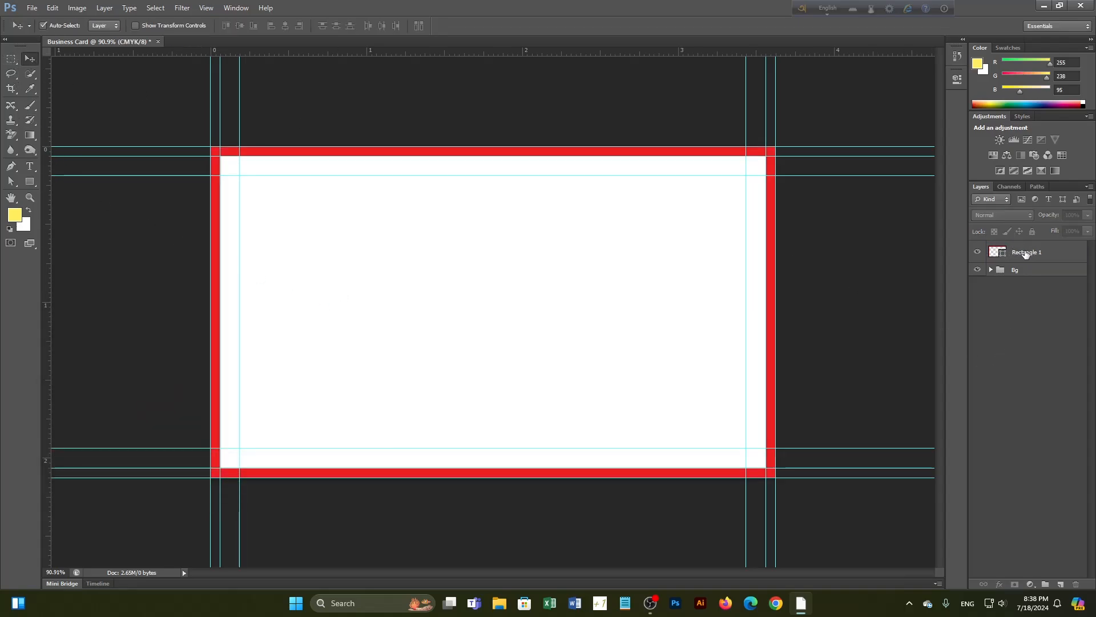
Group Rectangle 1 into a collapsed group named Bleed
{"action": "left_click", "coordinate": [1023, 255]}
{"action": "key", "text": "ctrl+g"}
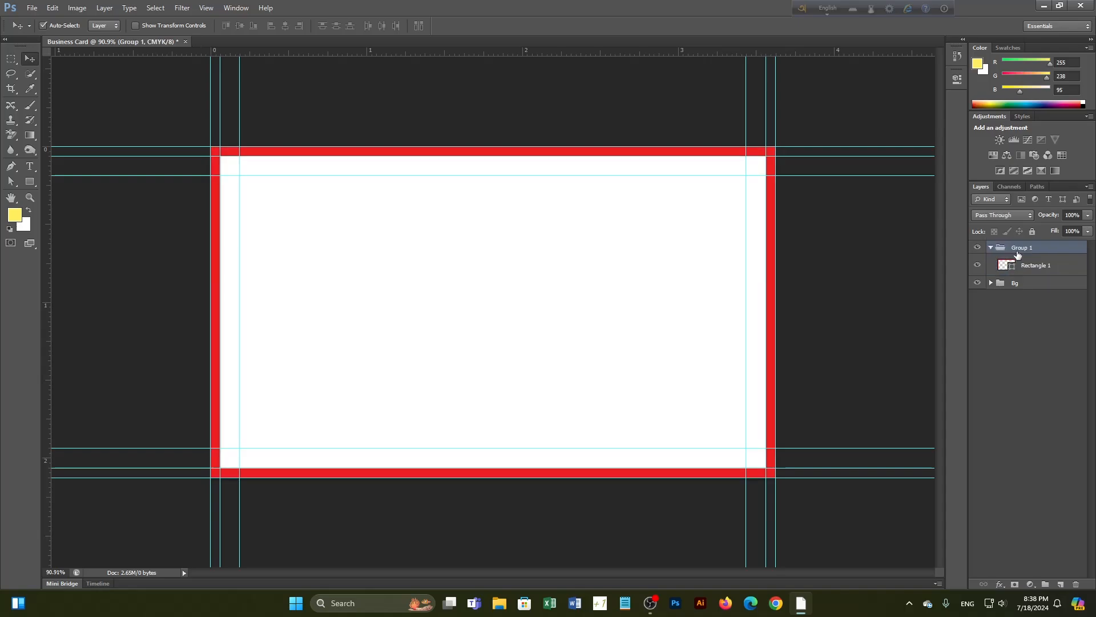
{"action": "double_click", "coordinate": [1015, 246]}
{"action": "key", "text": "BackSpace"}
{"action": "type", "text": "Bleed"}
{"action": "key", "text": "Return"}
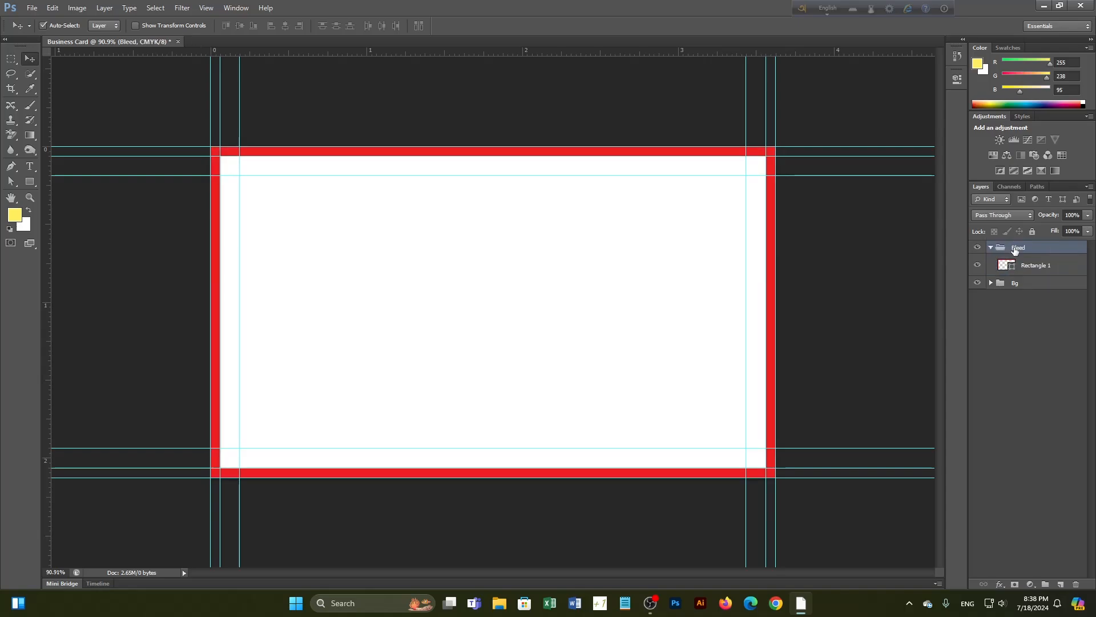
{"action": "left_click", "coordinate": [990, 247]}
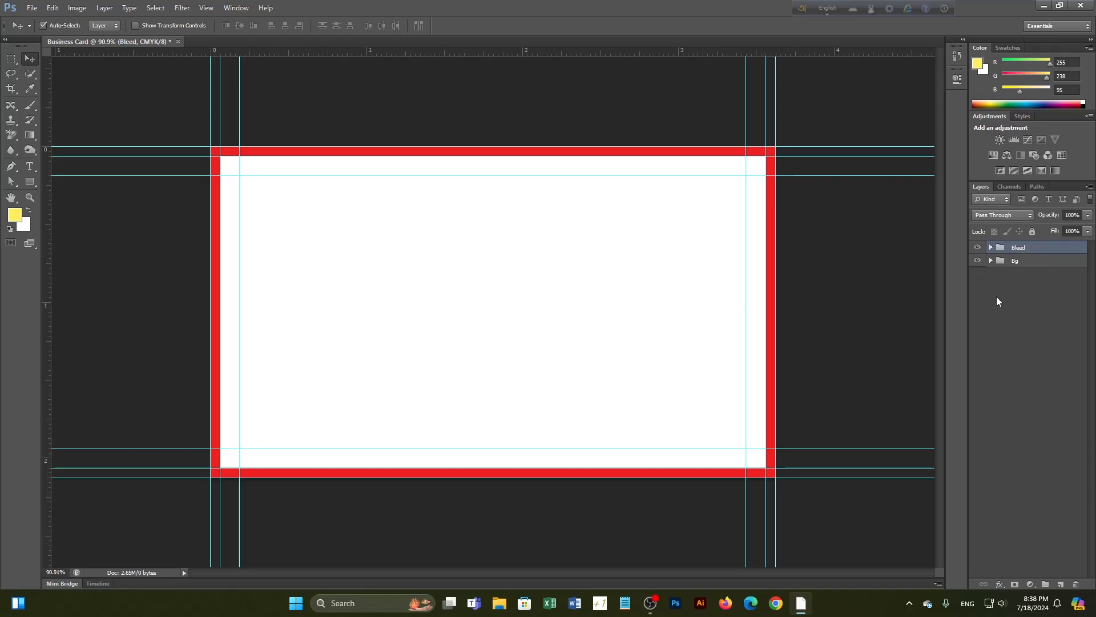
Toggle the Bleed group's visibility a few times and leave it hidden
{"action": "left_click", "coordinate": [978, 248]}
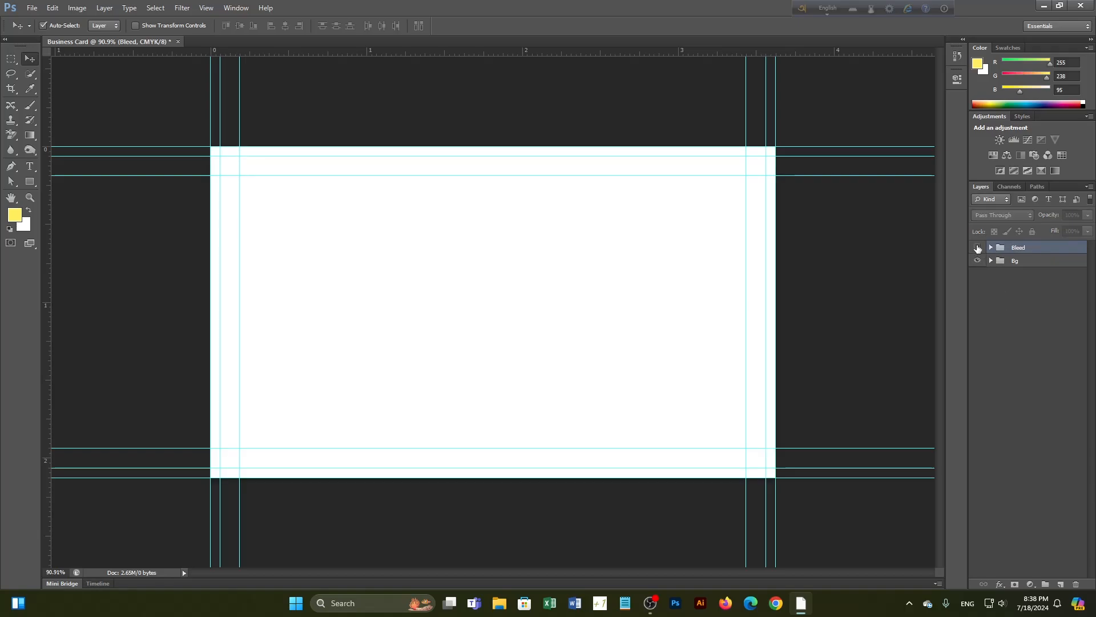
{"action": "left_click", "coordinate": [1008, 307]}
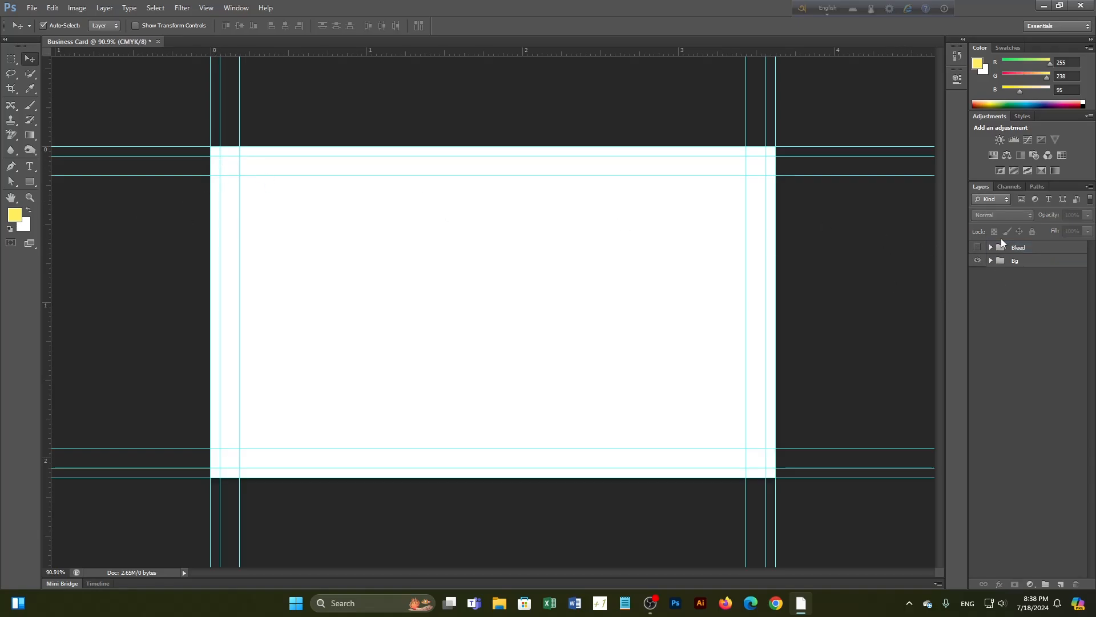
{"action": "left_click", "coordinate": [979, 248]}
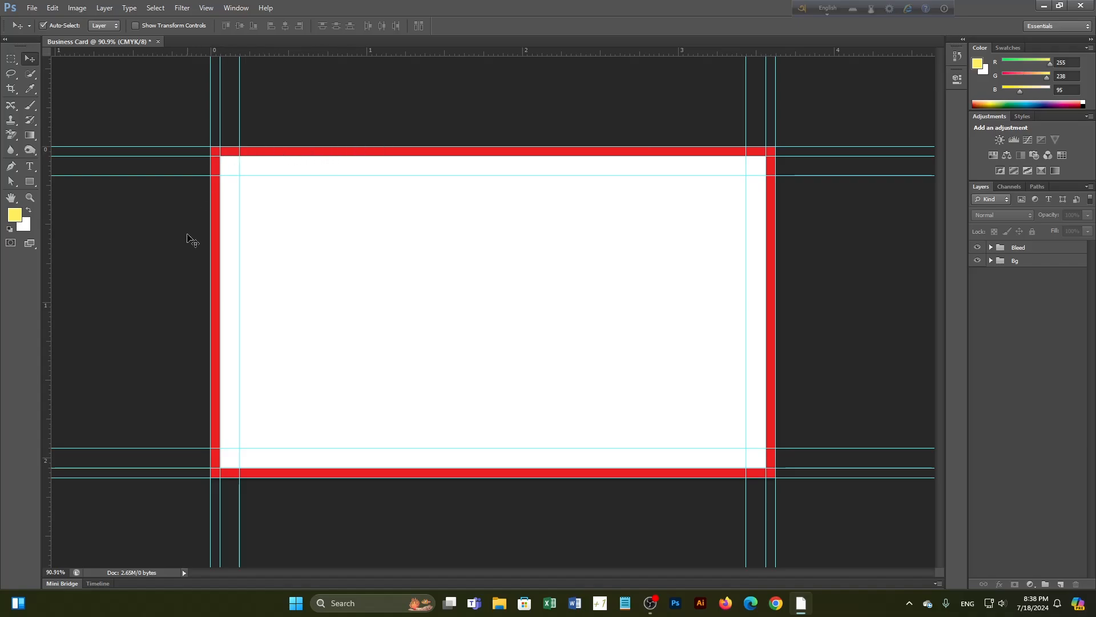
{"action": "left_click", "coordinate": [978, 248]}
{"action": "left_click", "coordinate": [977, 247]}
{"action": "left_click", "coordinate": [977, 248]}
{"action": "left_click", "coordinate": [978, 248]}
{"action": "left_click", "coordinate": [977, 248]}
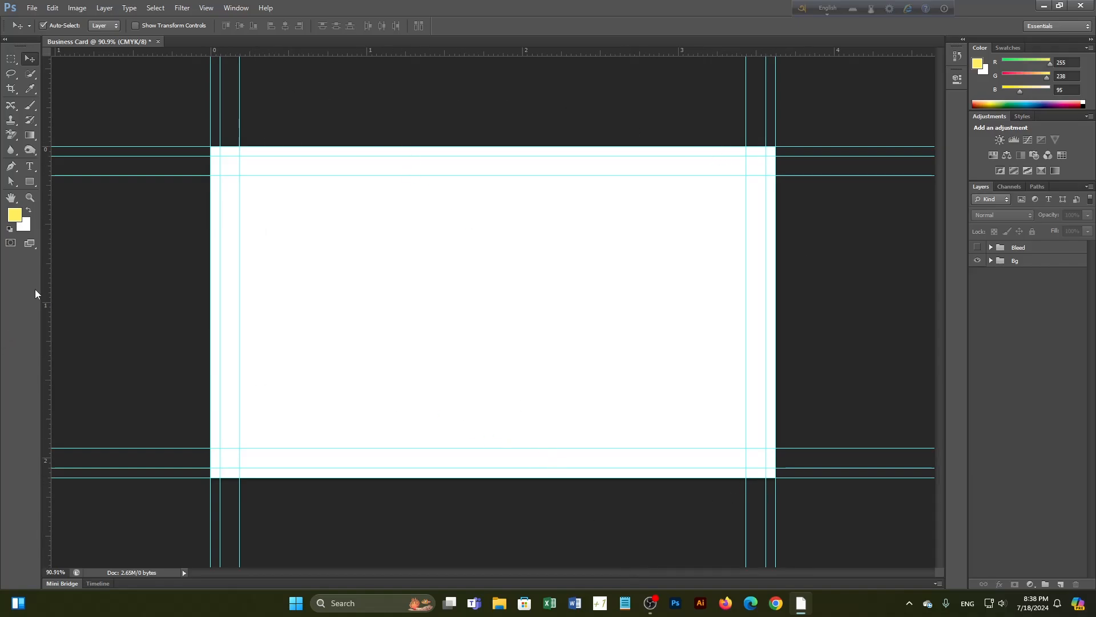
Draw Rectangle 2 over the card's right half and give it a bright blue fill
{"action": "left_click", "coordinate": [30, 182]}
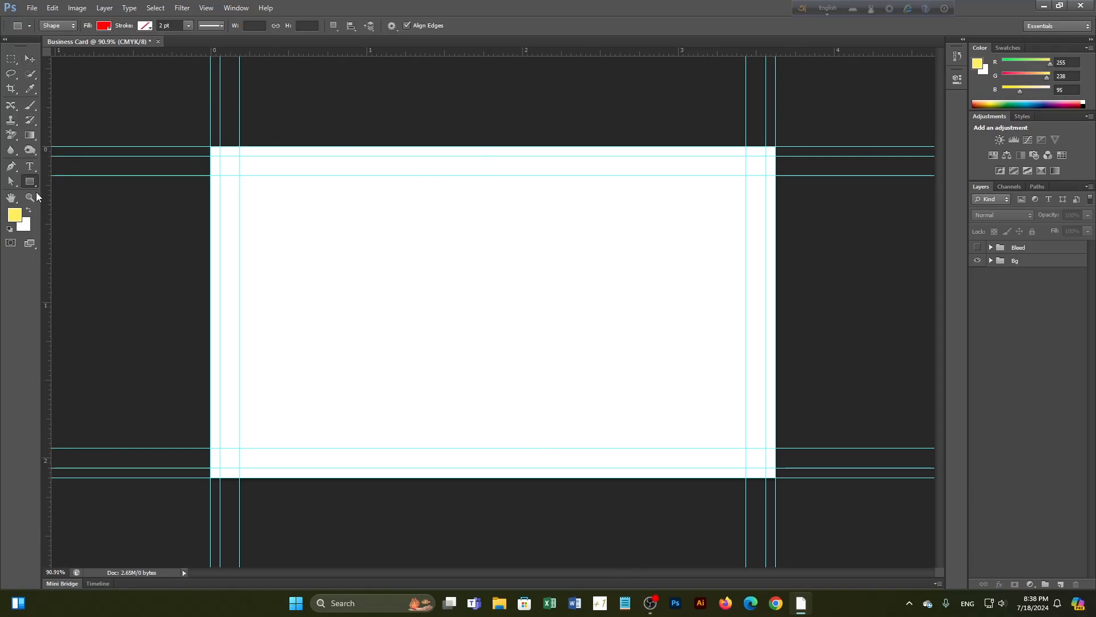
{"action": "right_click", "coordinate": [32, 182]}
{"action": "left_click", "coordinate": [97, 183]}
{"action": "left_click_drag", "start_coordinate": [482, 147], "coordinate": [776, 478]}
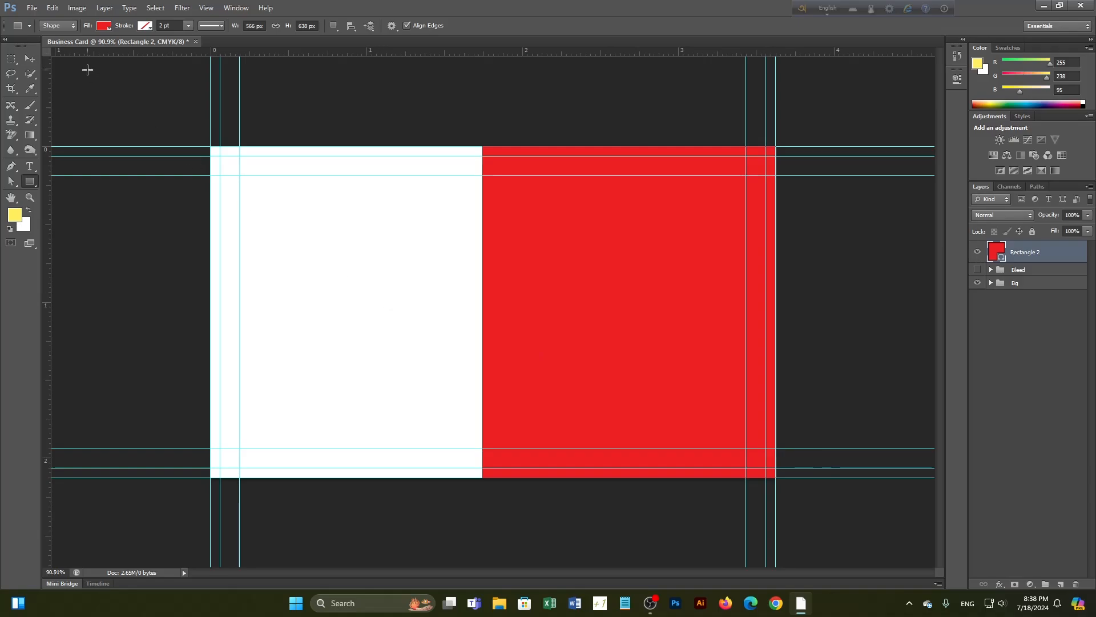
{"action": "double_click", "coordinate": [996, 251]}
{"action": "left_click", "coordinate": [217, 376]}
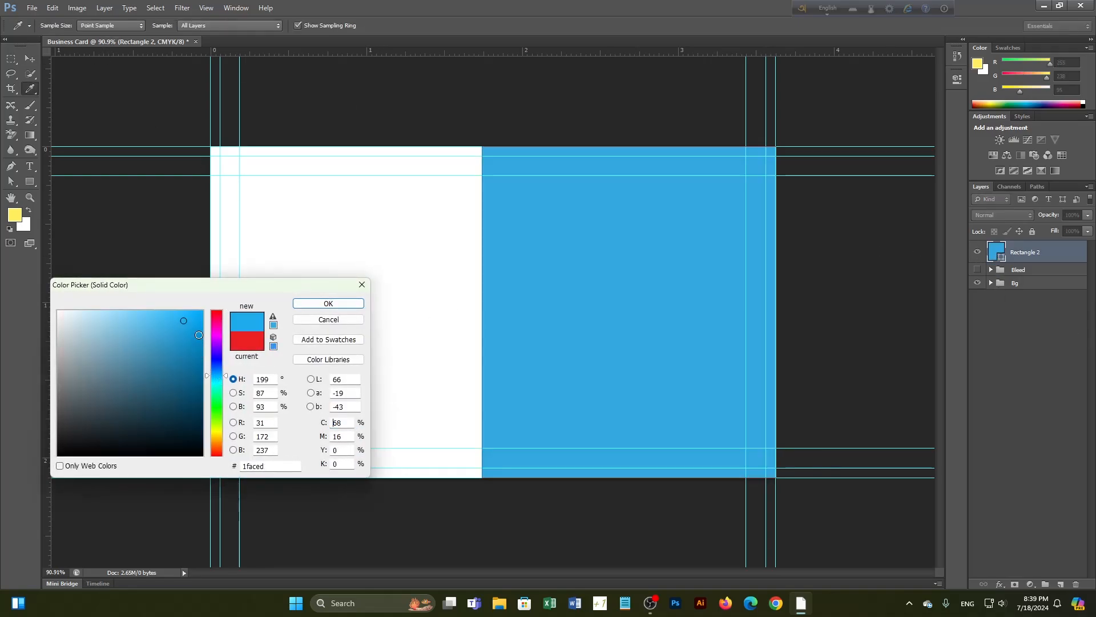
{"action": "left_click", "coordinate": [345, 304]}
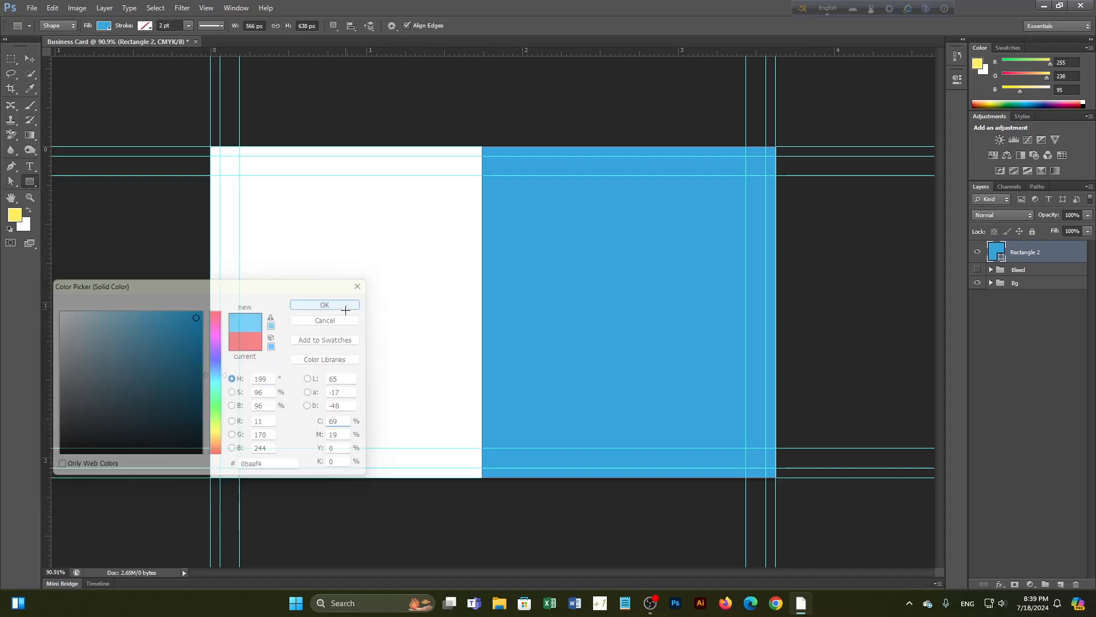
{"action": "left_click", "coordinate": [31, 59]}
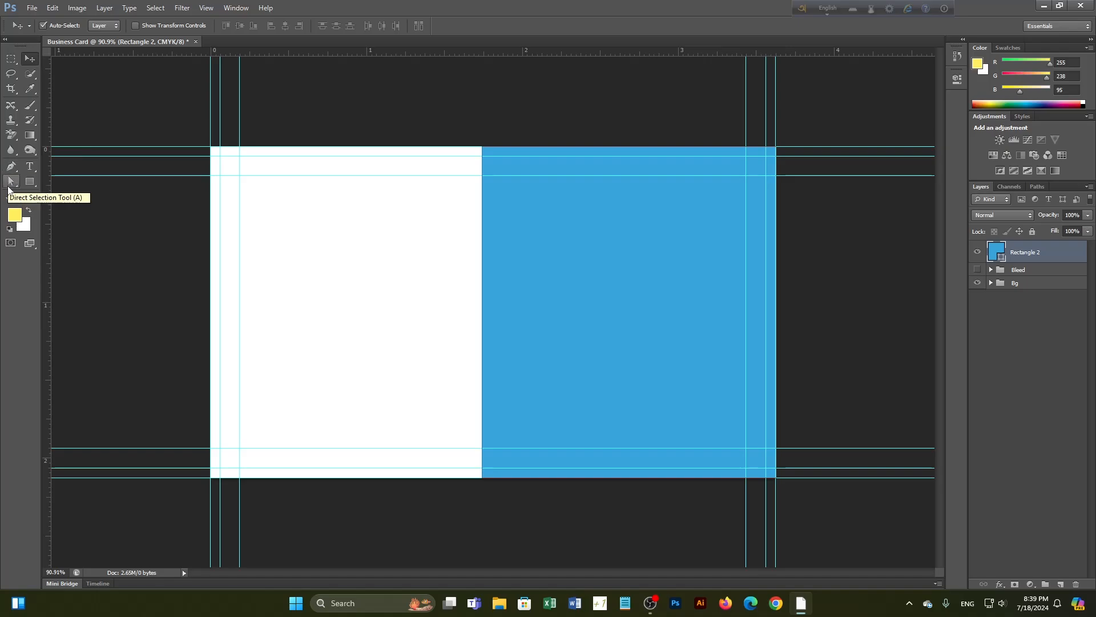
Nudge Rectangle 2's top-left anchor right three times with Shift+Right to slant its left edge
{"action": "left_click", "coordinate": [12, 182]}
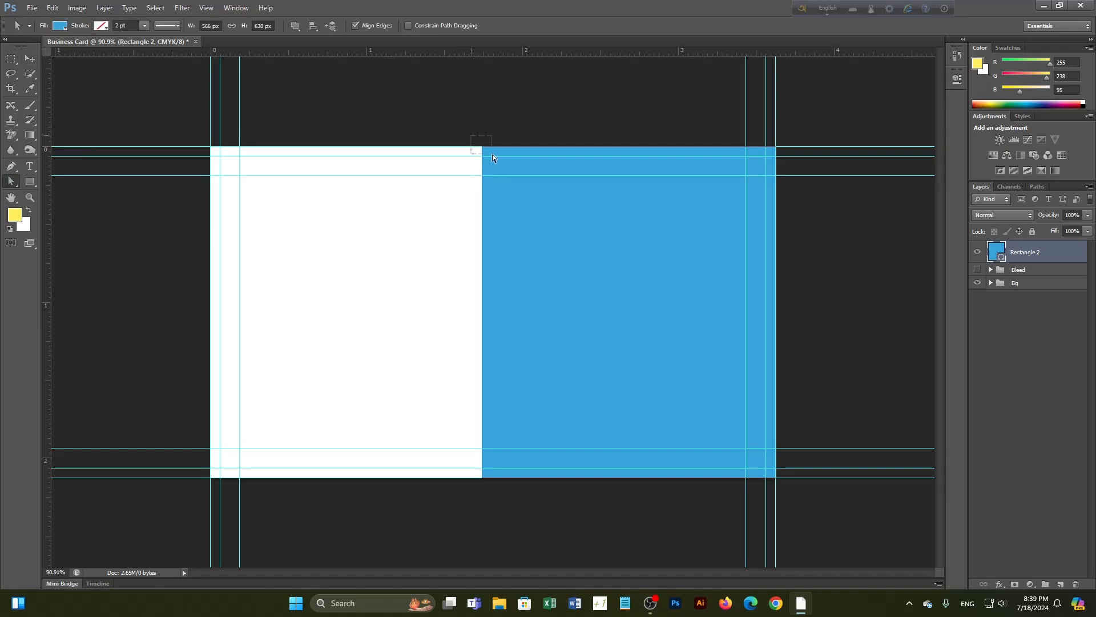
{"action": "left_click_drag", "start_coordinate": [492, 158], "coordinate": [493, 158]}
{"action": "key", "text": "shift+Right"}
{"action": "key", "text": "shift+Right"}
{"action": "key", "text": "shift+Right"}
{"action": "key", "text": "shift+Right"}
{"action": "key", "text": "shift+Right"}
{"action": "key", "text": "shift+Right"}
{"action": "key", "text": "shift+Right"}
{"action": "key", "text": "shift+Right"}
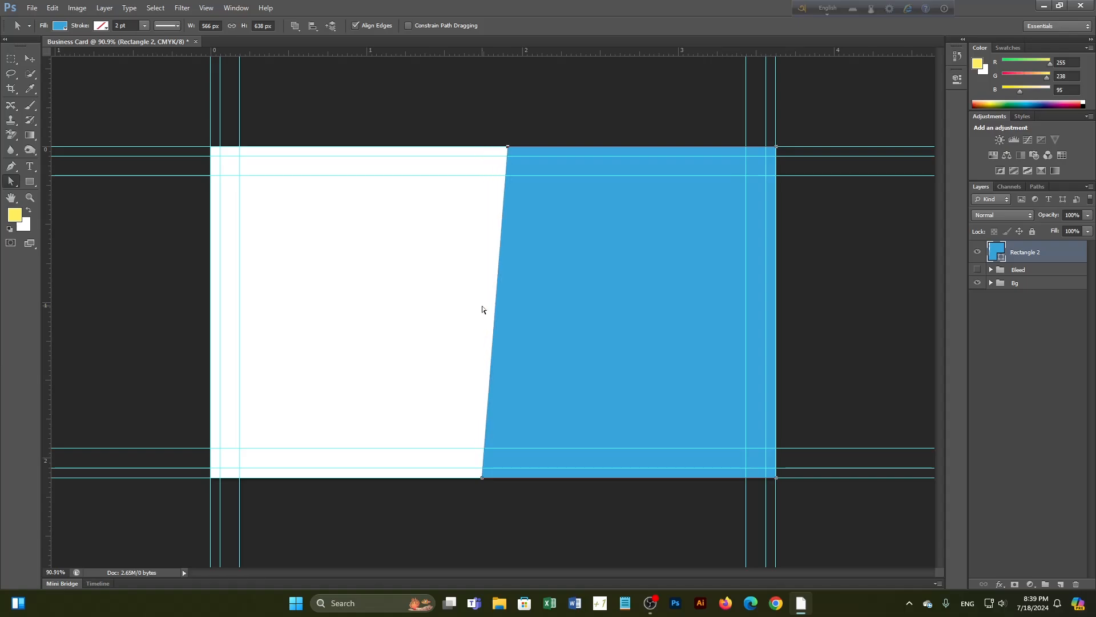
{"action": "key", "text": "shift+Right"}
{"action": "key", "text": "shift+Right"}
{"action": "key", "text": "shift+Right"}
{"action": "key", "text": "shift+Right"}
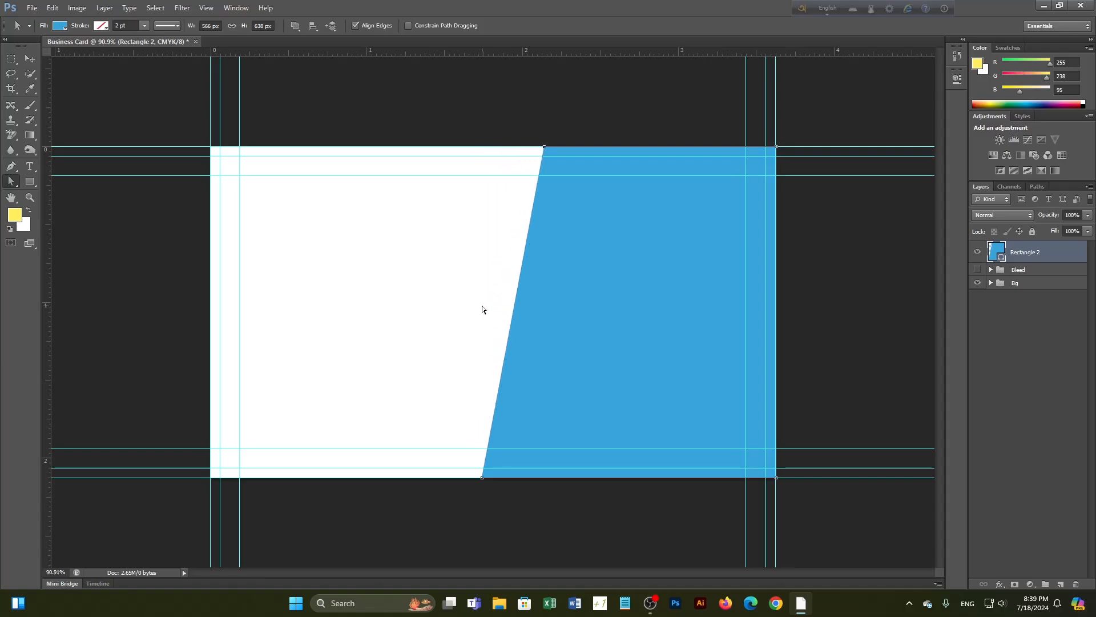
{"action": "key", "text": "shift+Right"}
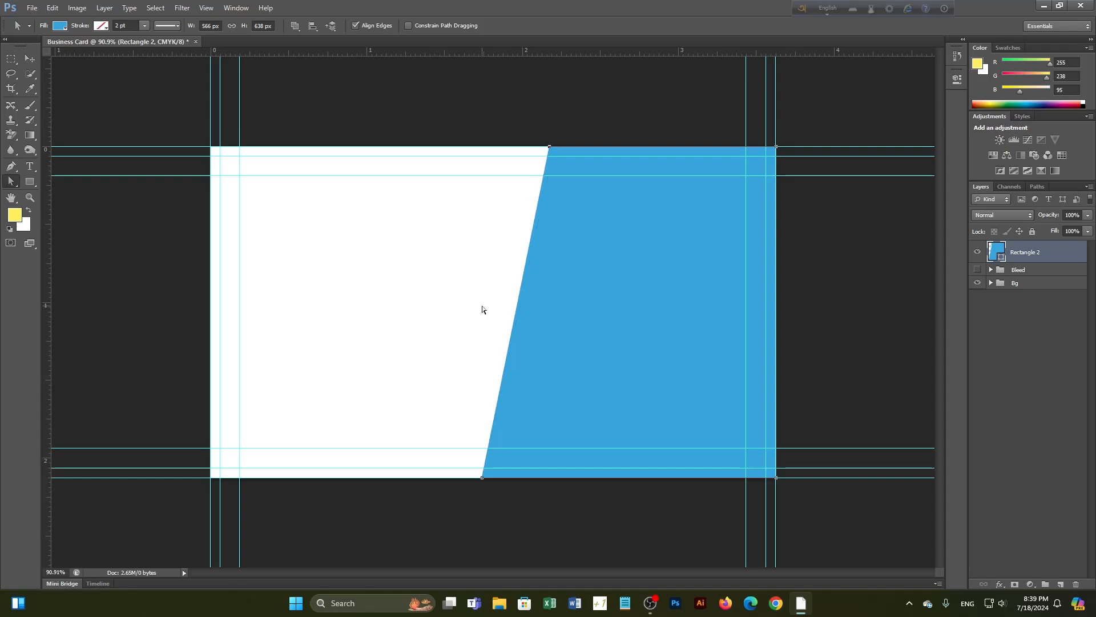
{"action": "left_click", "coordinate": [29, 58]}
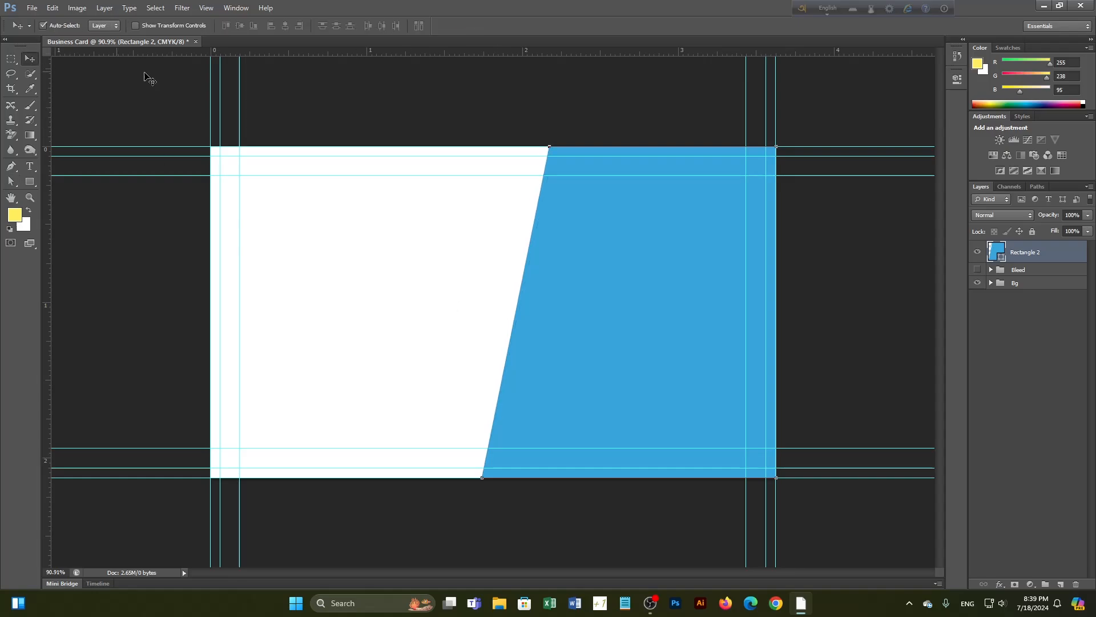
{"action": "left_click", "coordinate": [368, 114]}
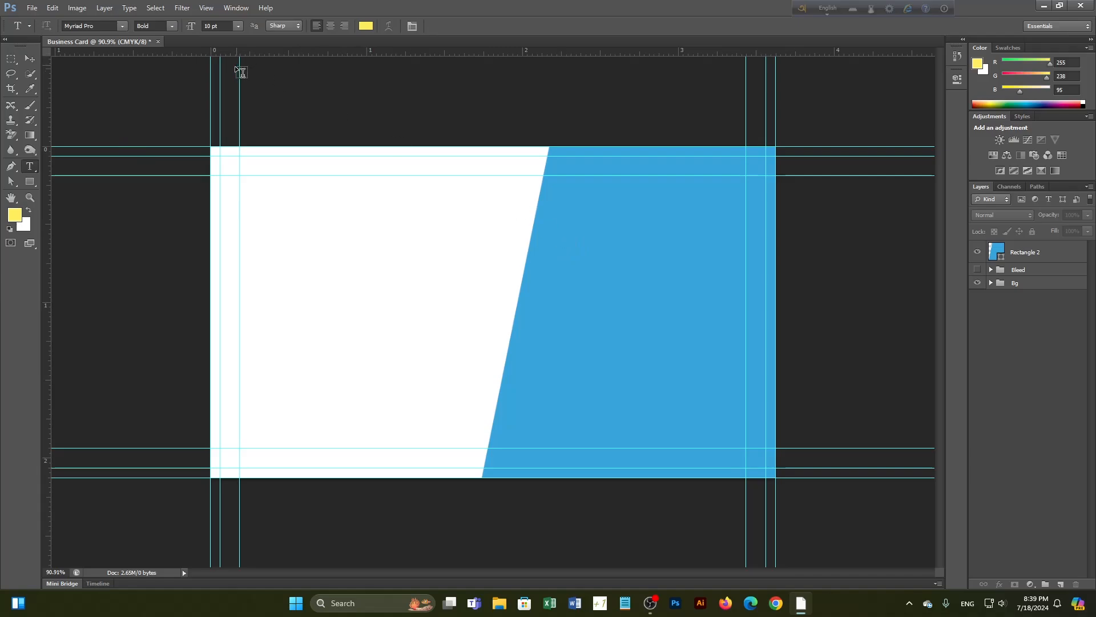
Type the cardholder's full name as a text layer and correct the mistyped letters
{"action": "left_click", "coordinate": [385, 278]}
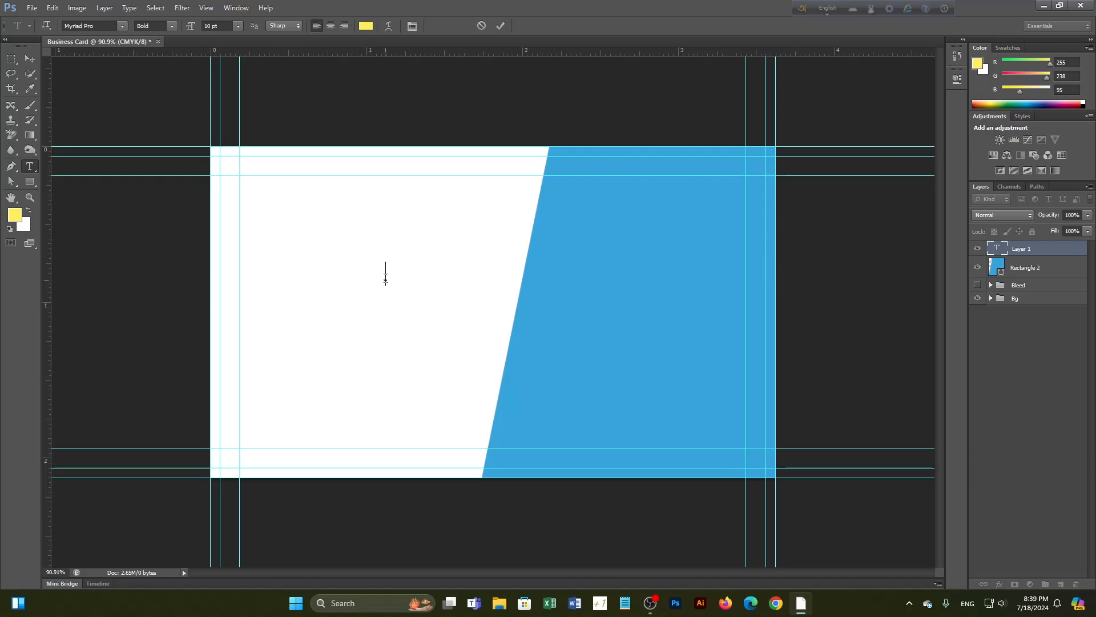
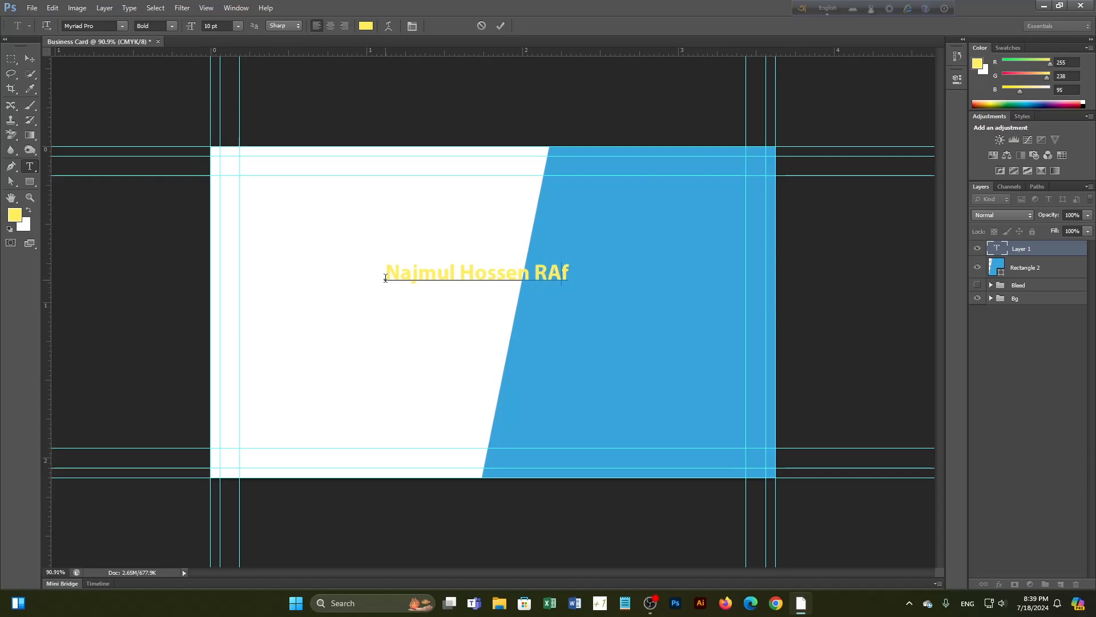
{"action": "left_click", "coordinate": [29, 58]}
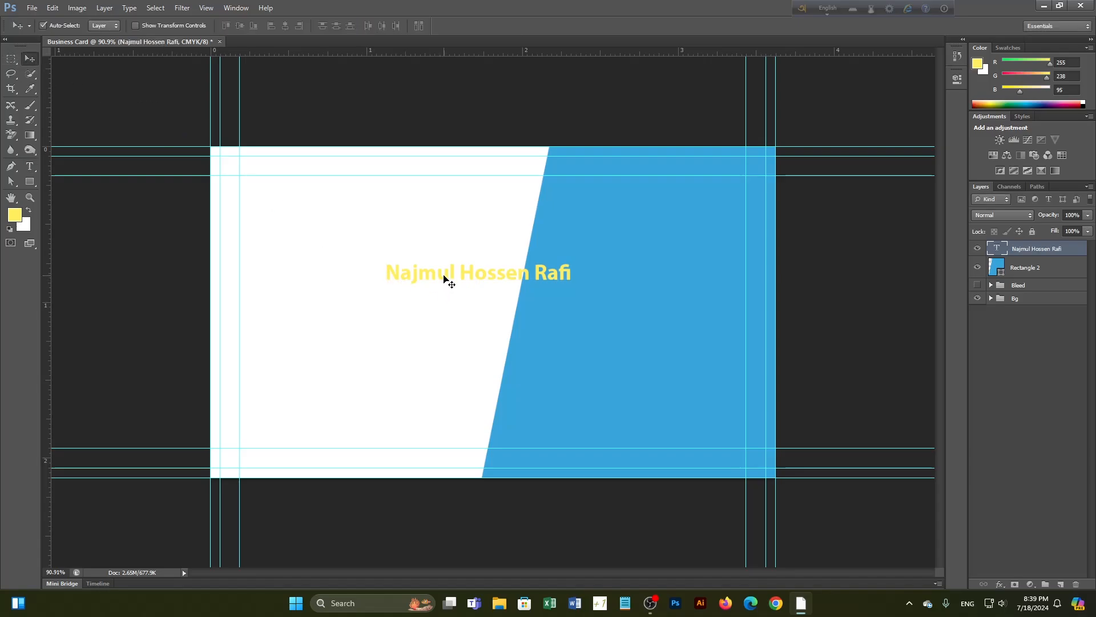
Move the name text onto the top of the blue shape
{"action": "left_click_drag", "start_coordinate": [444, 282], "coordinate": [617, 191]}
{"action": "scroll", "coordinate": [790, 289], "scroll_direction": "up", "scroll_amount": 6}
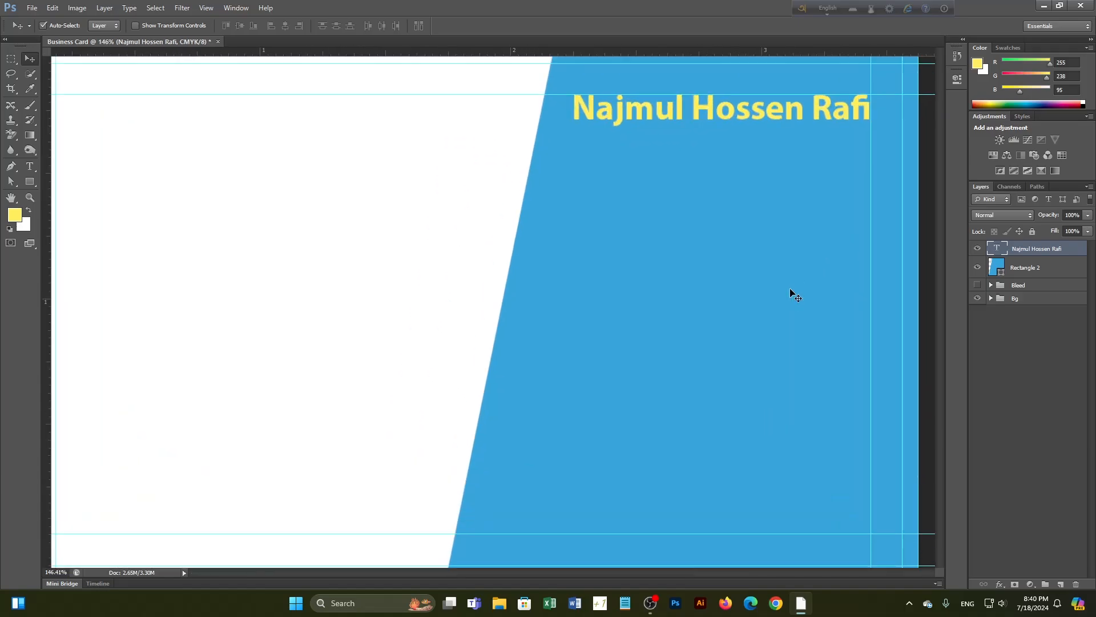
{"action": "left_click_drag", "start_coordinate": [808, 314], "coordinate": [494, 318]}
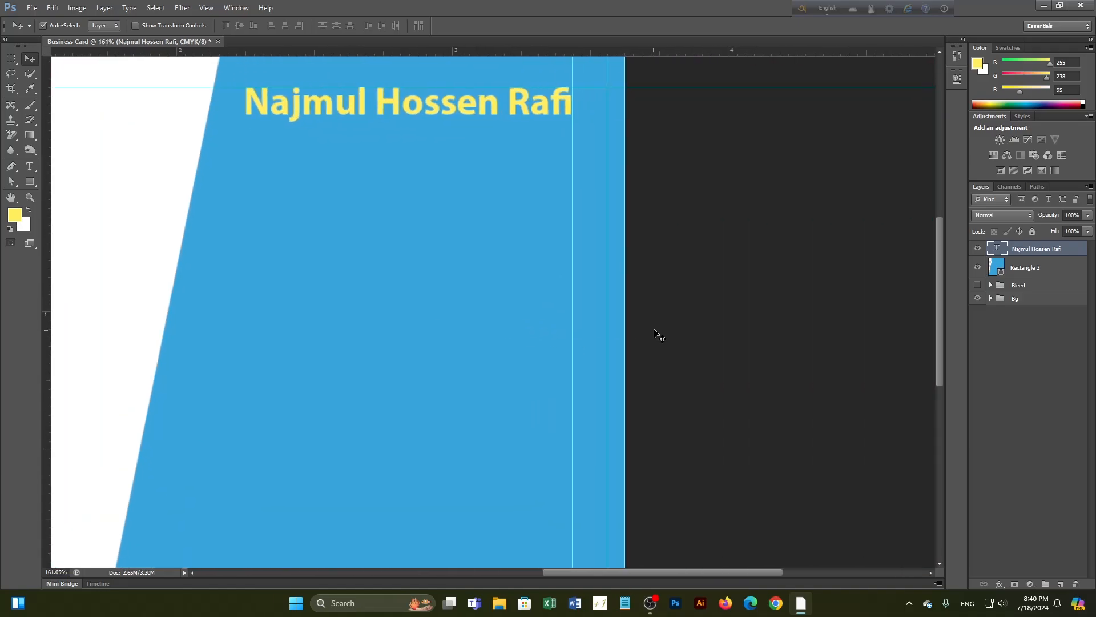
{"action": "left_click", "coordinate": [618, 319]}
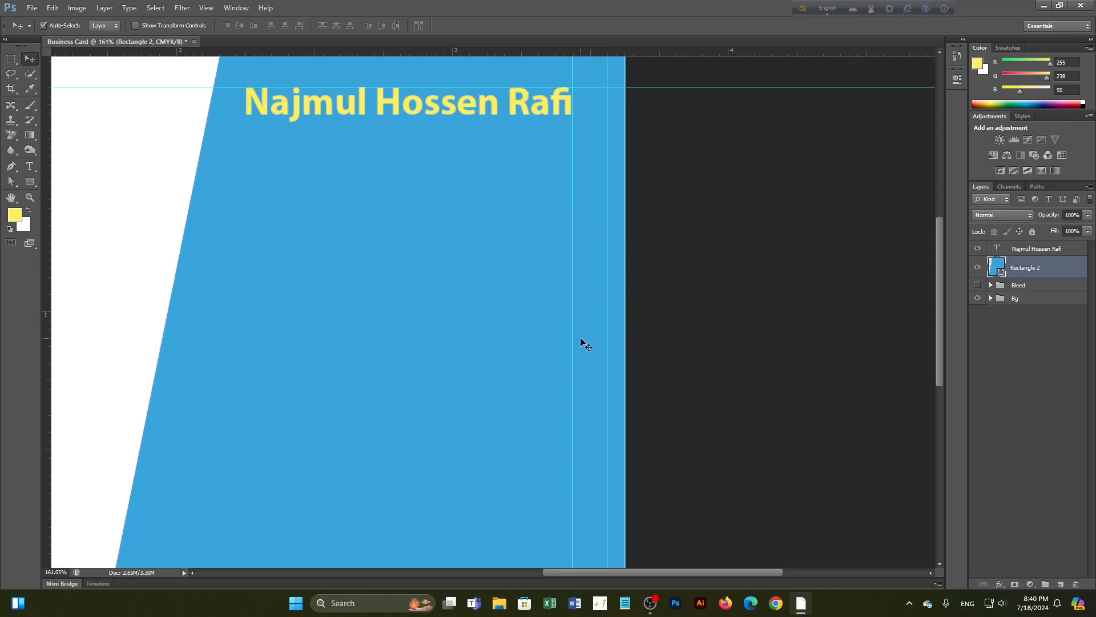
Fit the card with Ctrl+0 and marquee-select the area inside the safe-margin guides
{"action": "left_click", "coordinate": [11, 58]}
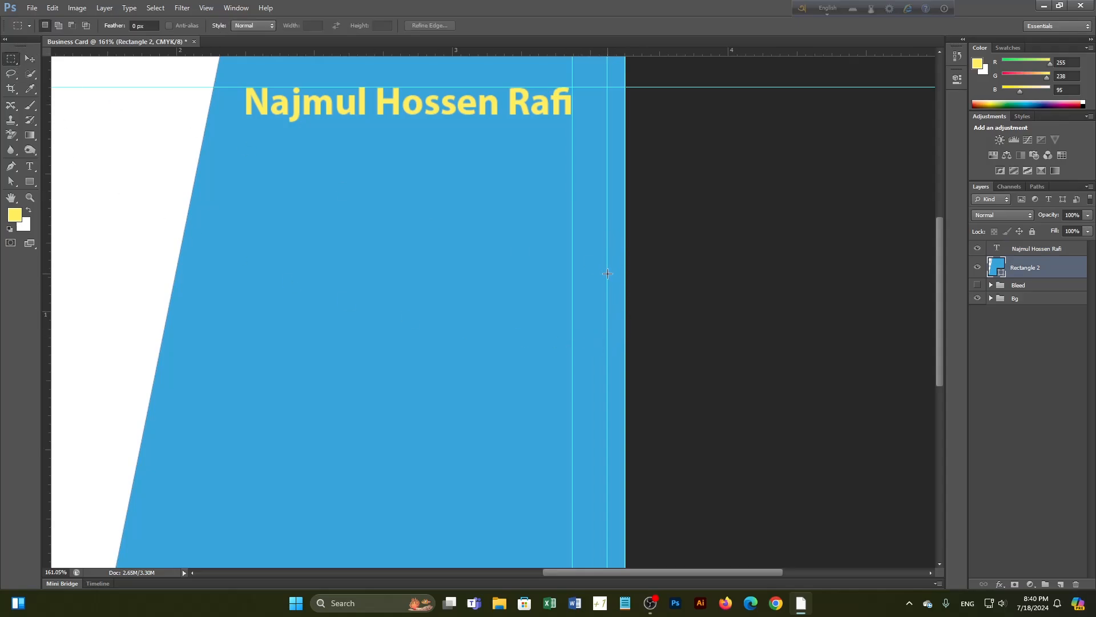
{"action": "left_click_drag", "start_coordinate": [572, 274], "coordinate": [607, 301]}
{"action": "left_click_drag", "start_coordinate": [573, 248], "coordinate": [605, 411]}
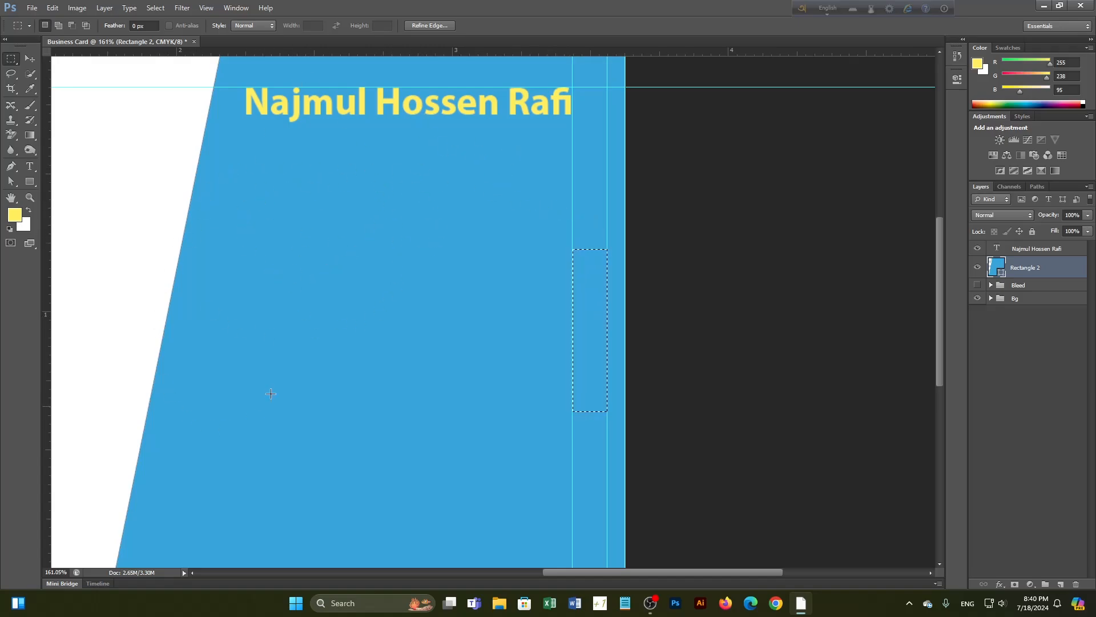
{"action": "left_click_drag", "start_coordinate": [253, 209], "coordinate": [573, 497]}
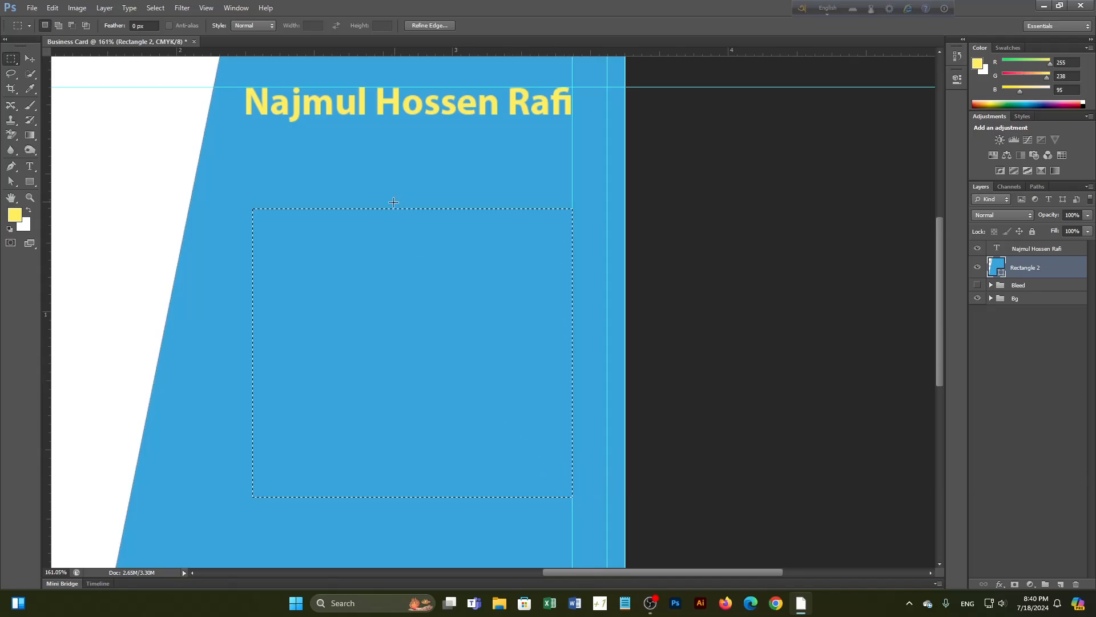
{"action": "key", "text": "ctrl+0"}
{"action": "scroll", "coordinate": [181, 194], "scroll_direction": "down", "scroll_amount": 1}
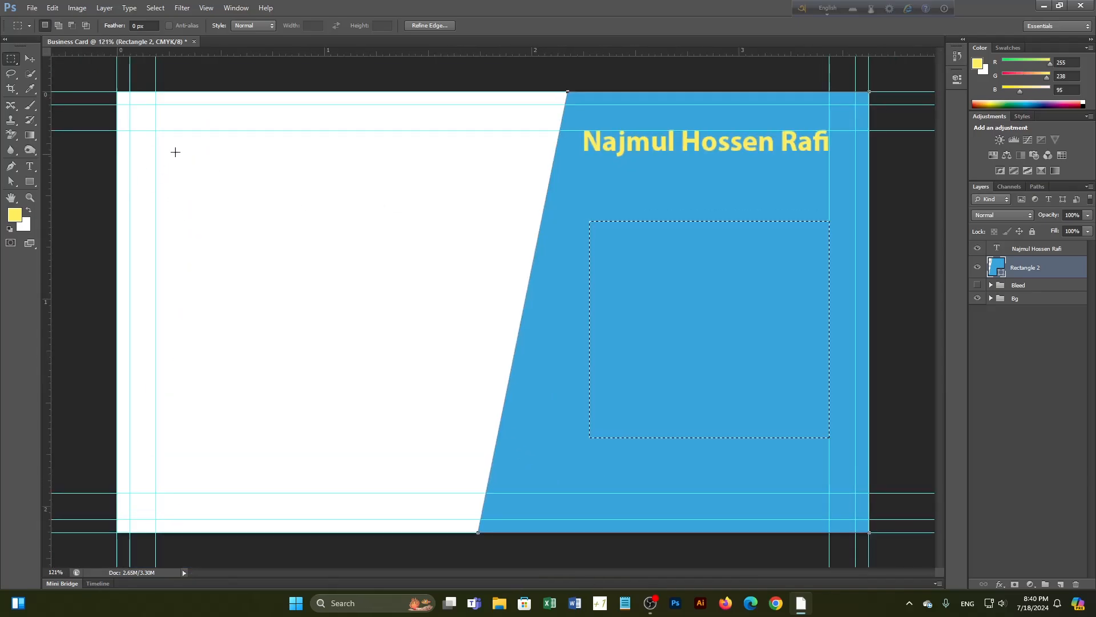
{"action": "left_click_drag", "start_coordinate": [155, 130], "coordinate": [829, 492]}
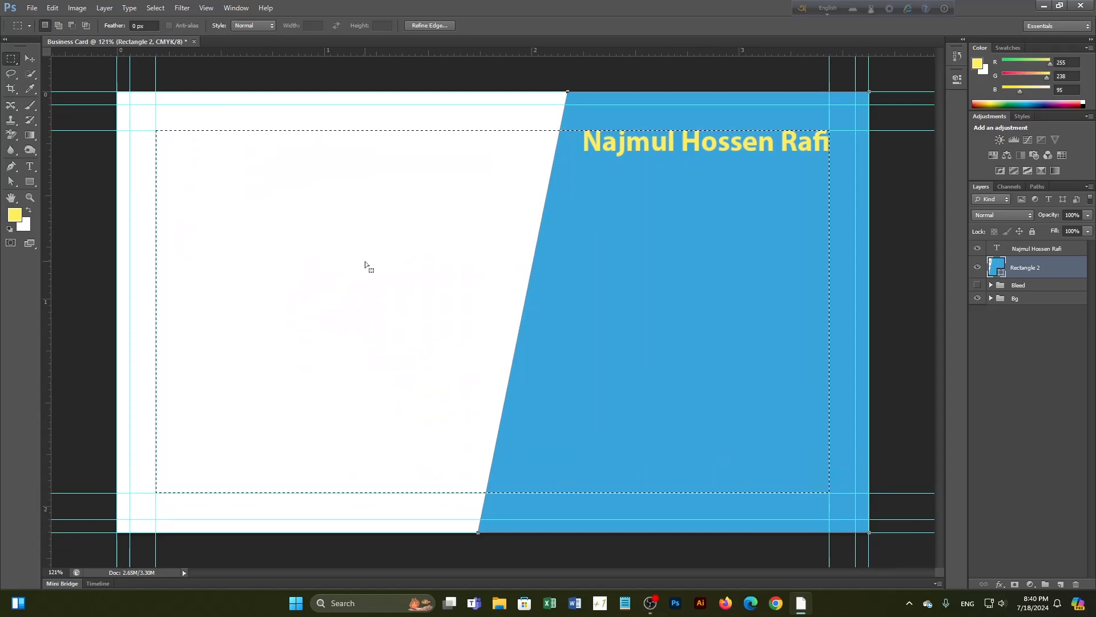
Select the whole name line and keep it in Bold at 10 pt
{"action": "key", "text": "v"}
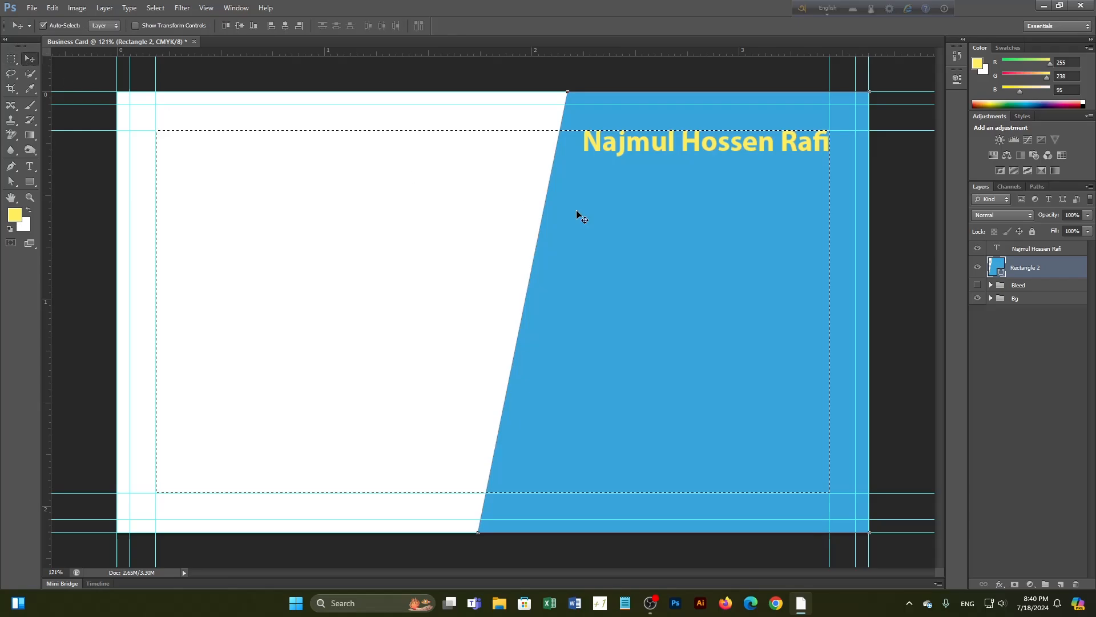
{"action": "key", "text": "ctrl+d"}
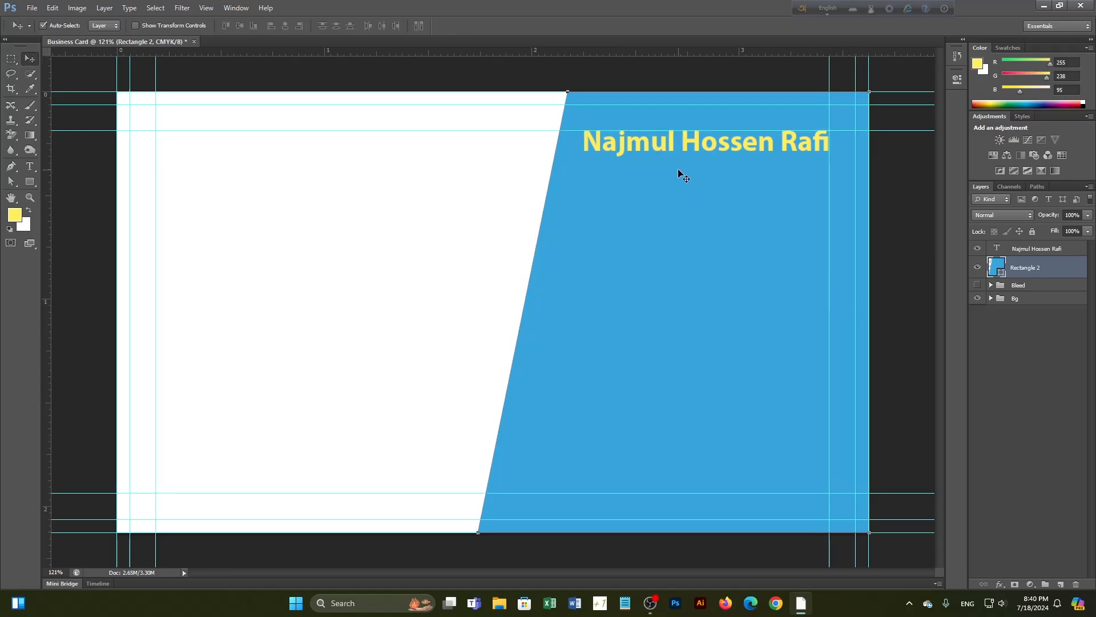
{"action": "scroll", "coordinate": [677, 148], "scroll_direction": "up", "scroll_amount": 3}
{"action": "left_click", "coordinate": [688, 135]}
{"action": "left_click_drag", "start_coordinate": [690, 184], "coordinate": [579, 237]}
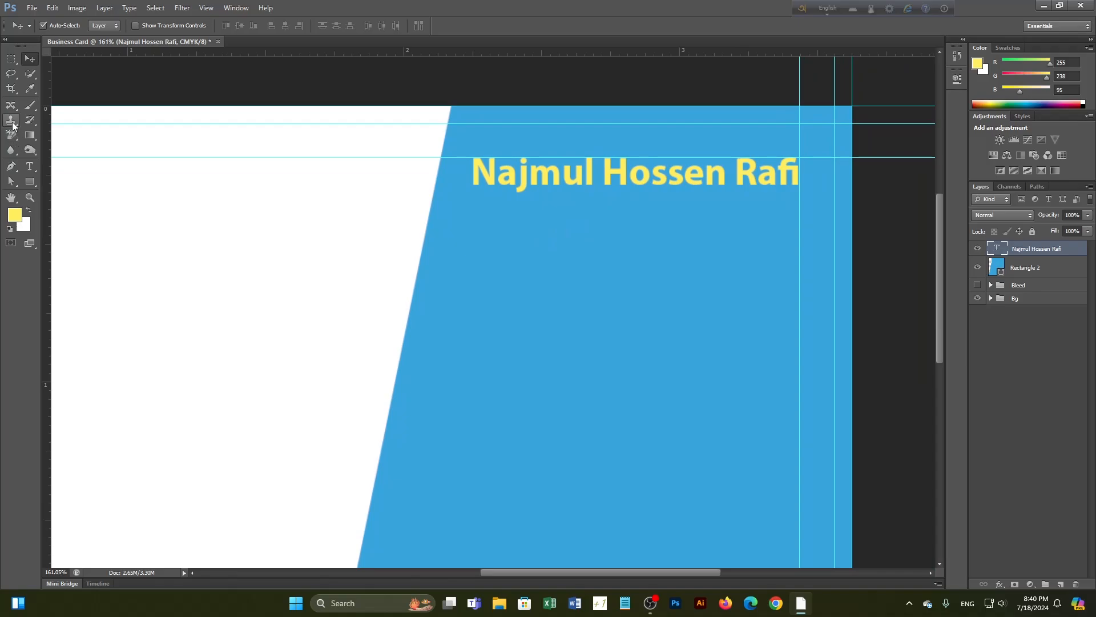
{"action": "left_click", "coordinate": [28, 172]}
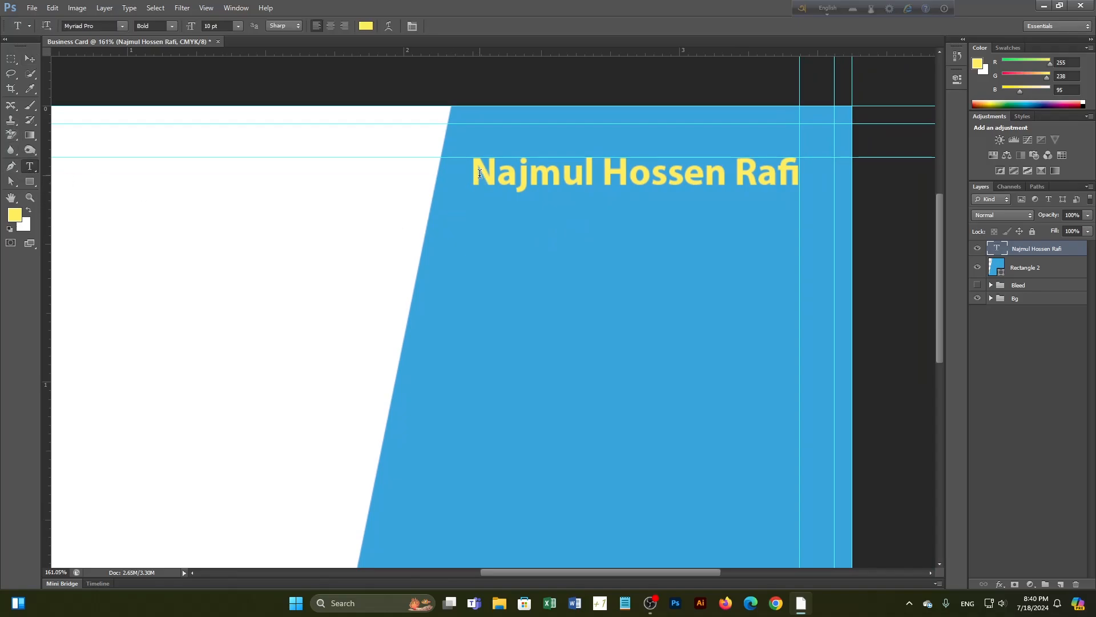
{"action": "left_click_drag", "start_coordinate": [480, 174], "coordinate": [800, 174]}
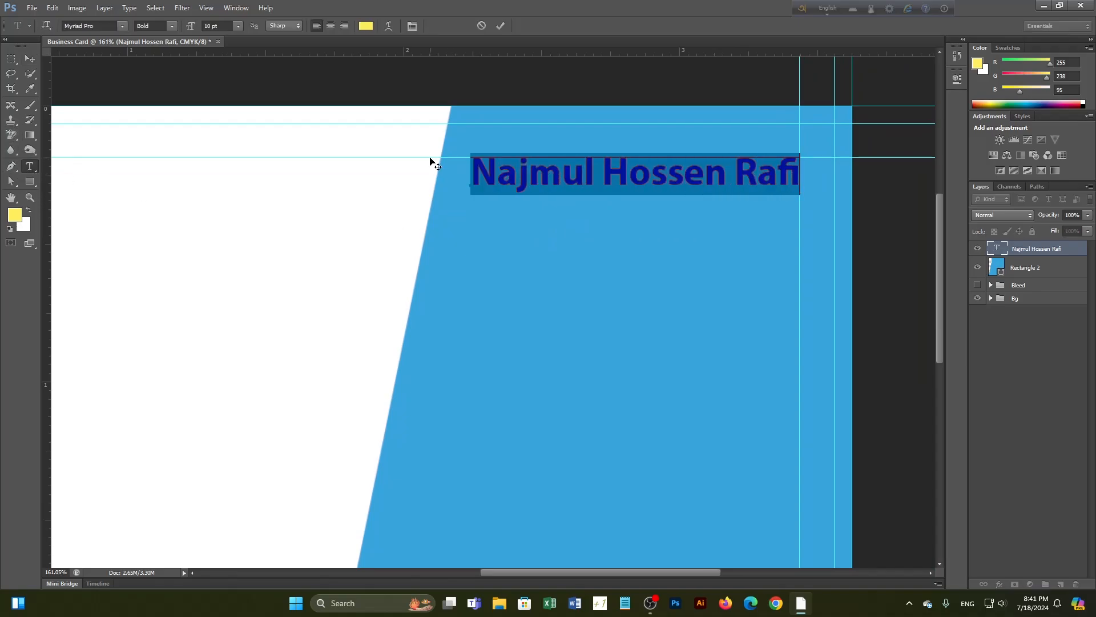
{"action": "left_click", "coordinate": [176, 25]}
{"action": "left_click", "coordinate": [178, 110]}
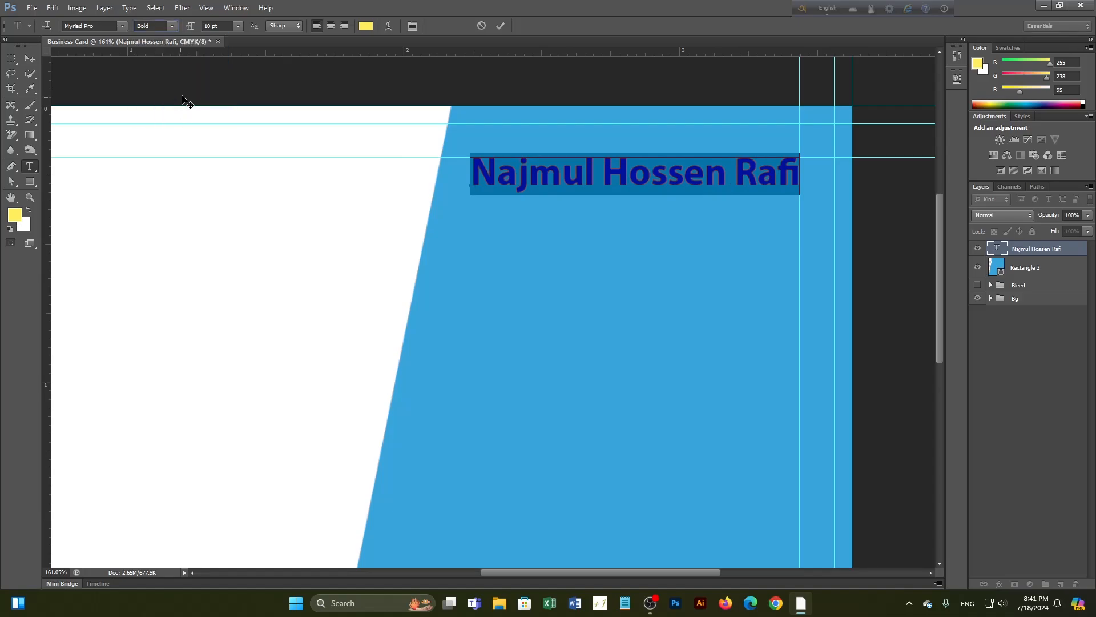
{"action": "left_click", "coordinate": [236, 26]}
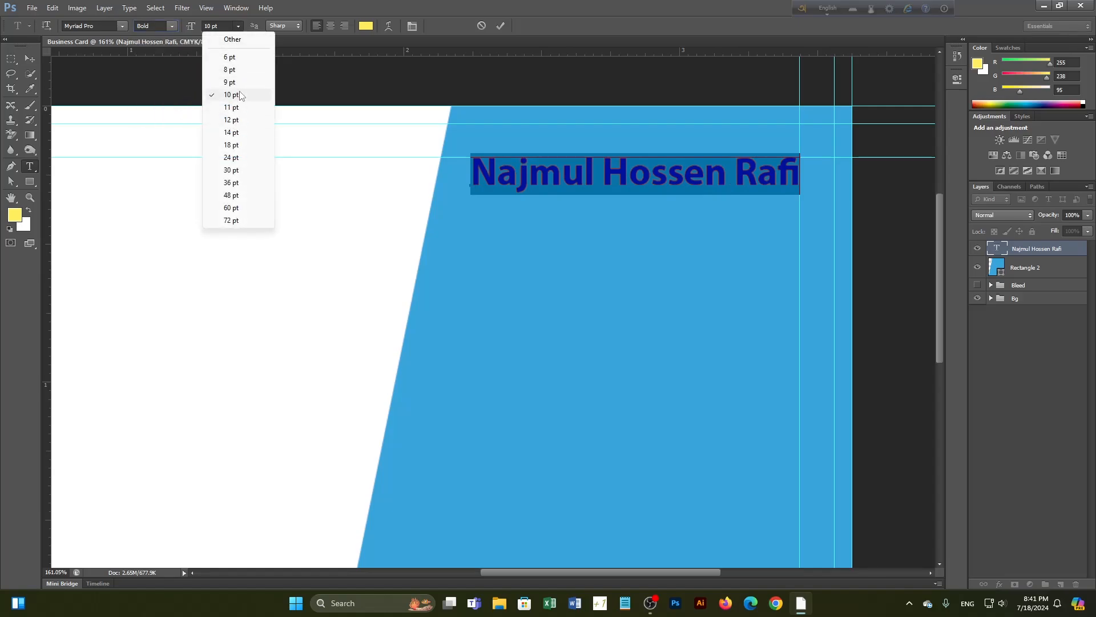
{"action": "left_click", "coordinate": [246, 98]}
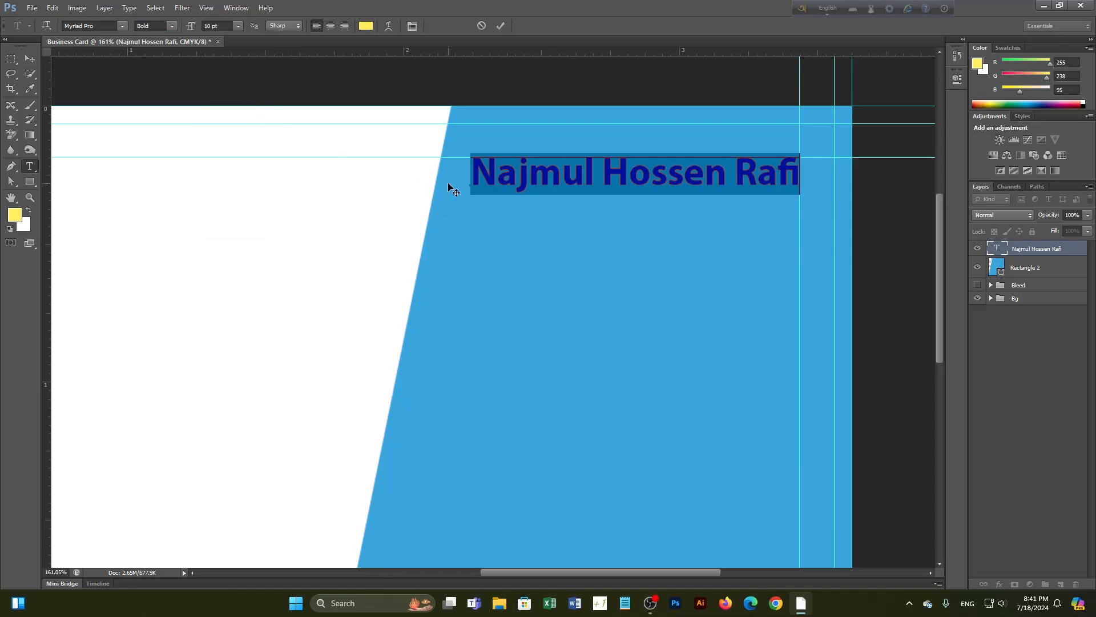
Change the name's text colour from yellow to white (#ffffff) and commit the edit
{"action": "left_click", "coordinate": [369, 28]}
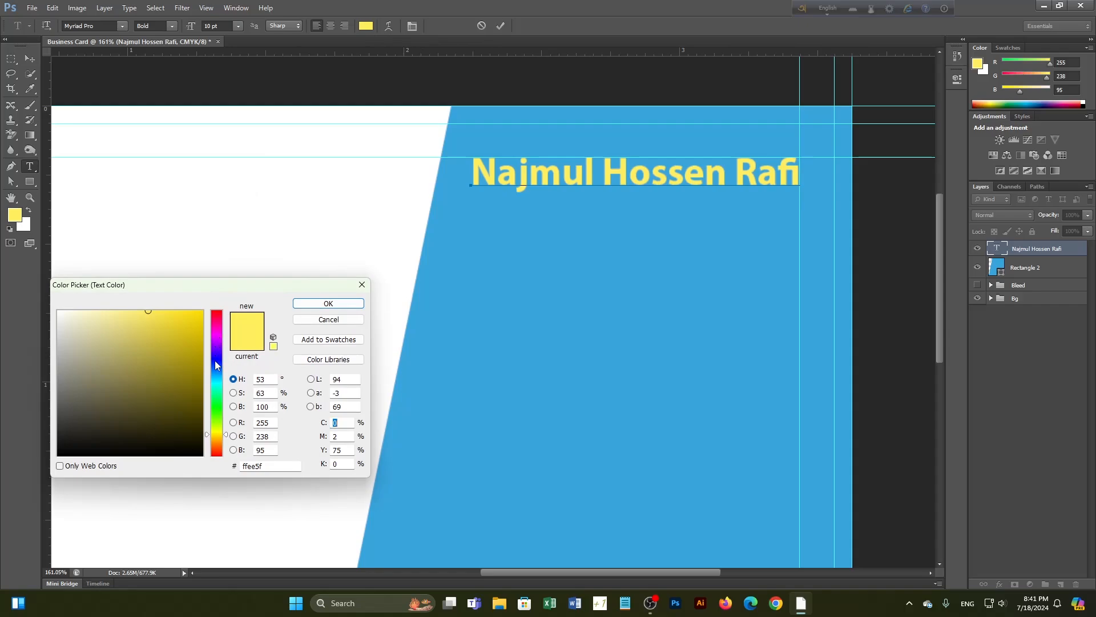
{"action": "left_click_drag", "start_coordinate": [64, 312], "coordinate": [53, 310]}
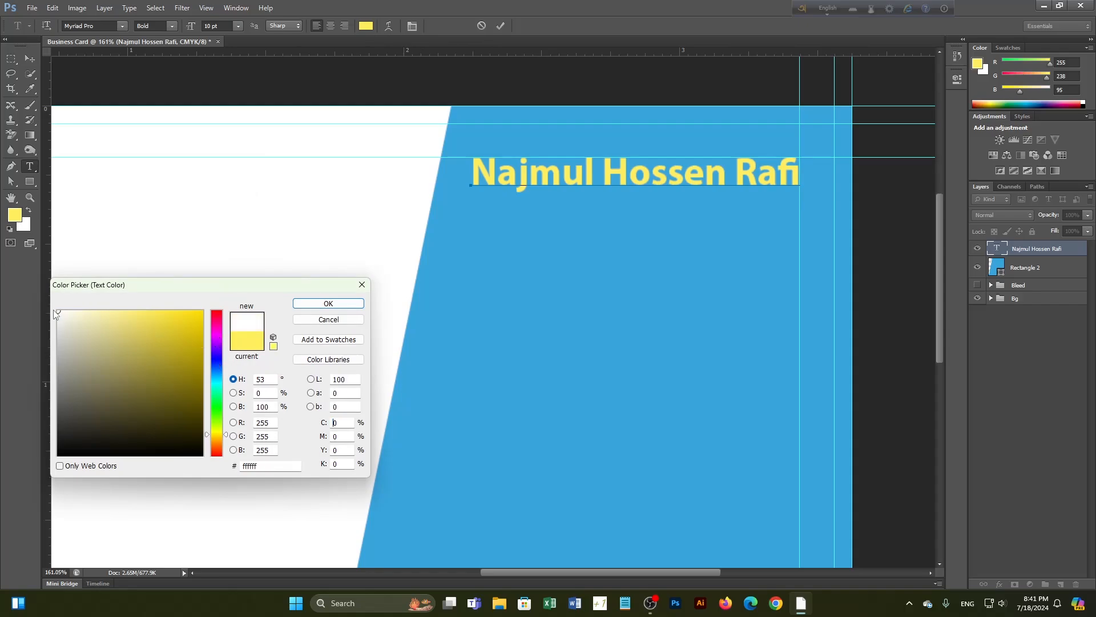
{"action": "left_click", "coordinate": [328, 303]}
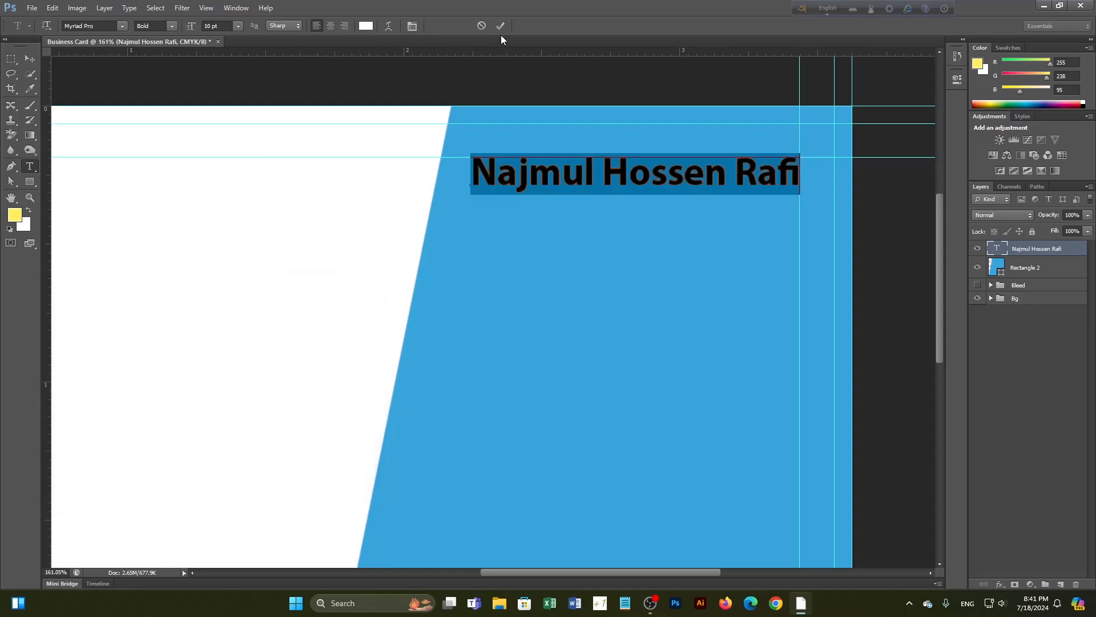
{"action": "left_click", "coordinate": [500, 26]}
{"action": "left_click", "coordinate": [29, 59]}
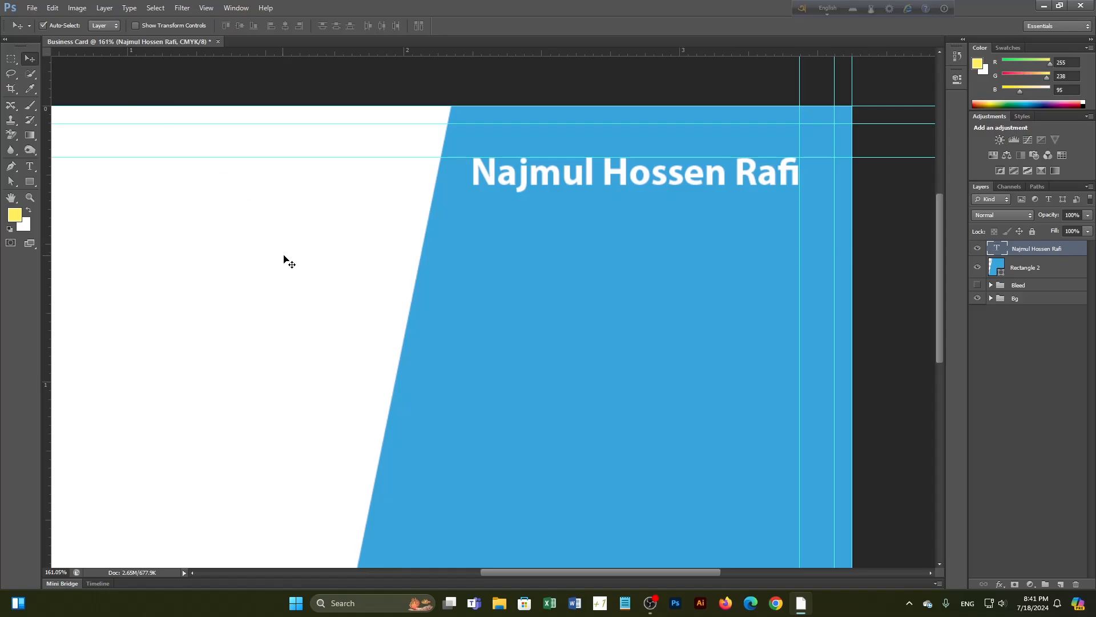
{"action": "key", "text": "ctrl+0"}
{"action": "left_click", "coordinate": [1006, 382]}
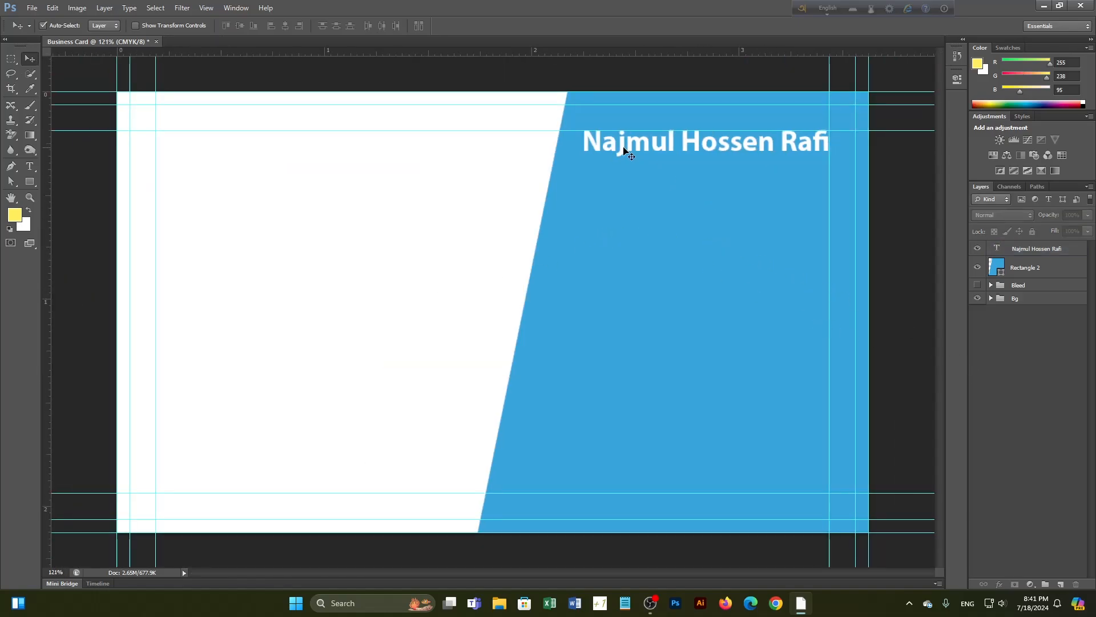
{"action": "left_click", "coordinate": [708, 152]}
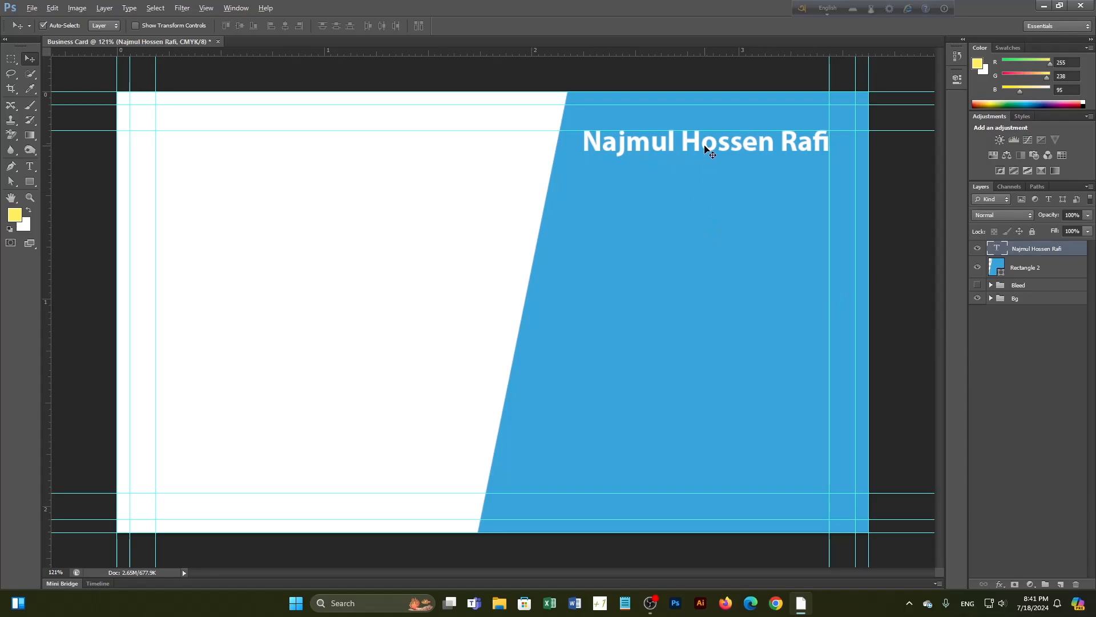
{"action": "left_click_drag", "start_coordinate": [706, 147], "coordinate": [707, 178]}
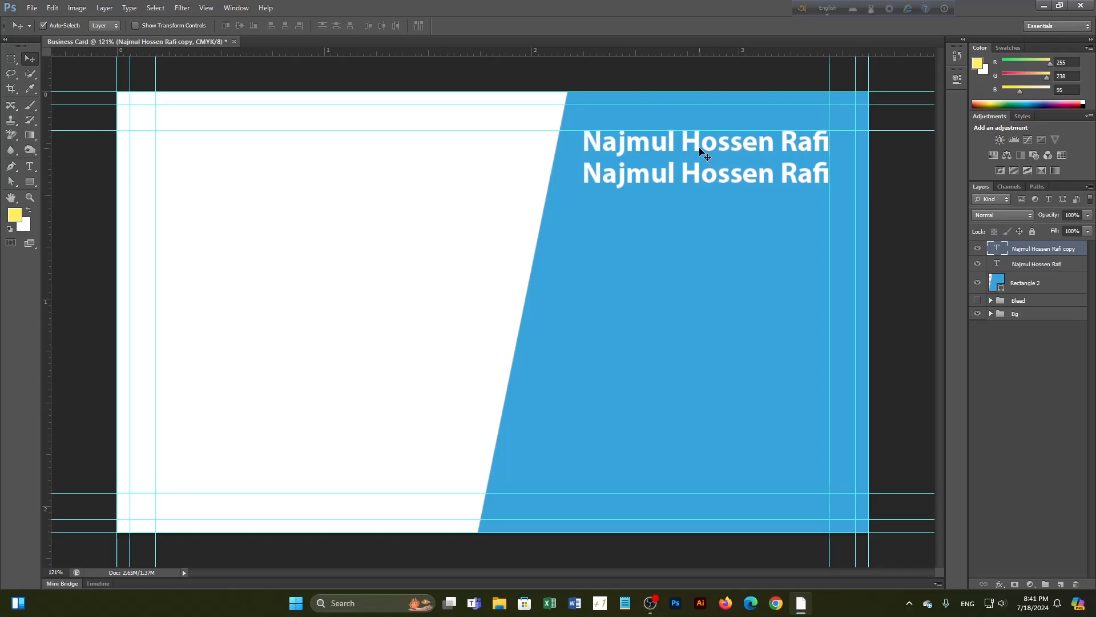
{"action": "key", "text": "ctrl+z"}
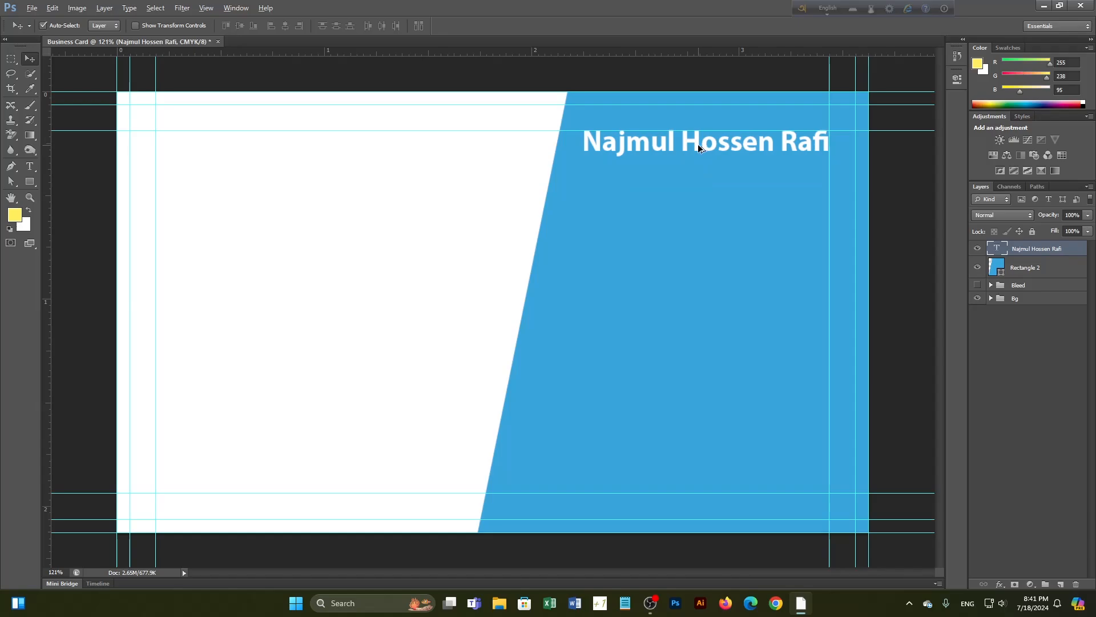
{"action": "scroll", "coordinate": [698, 144], "scroll_direction": "up", "scroll_amount": 4}
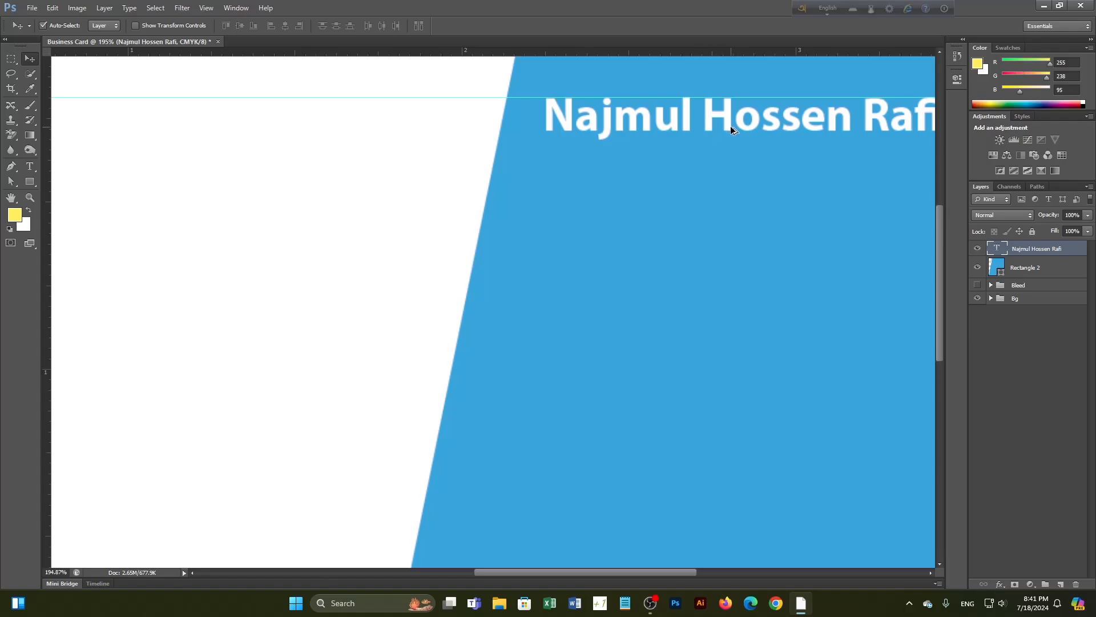
{"action": "left_click_drag", "start_coordinate": [731, 126], "coordinate": [732, 171]}
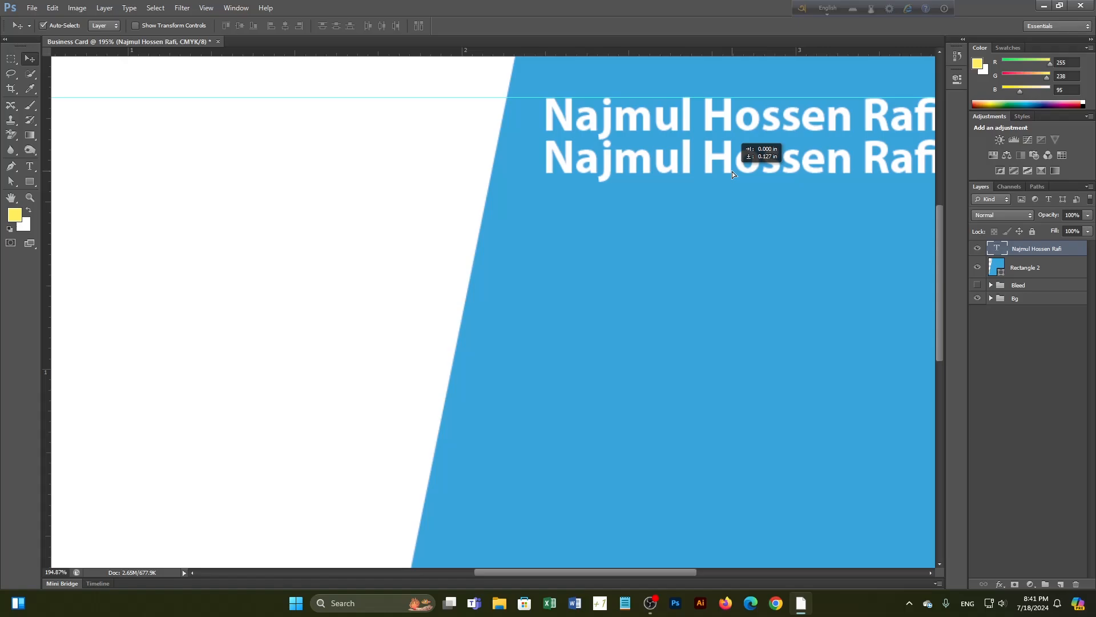
{"action": "left_click_drag", "start_coordinate": [732, 172], "coordinate": [733, 188]}
{"action": "scroll", "coordinate": [734, 189], "scroll_direction": "down", "scroll_amount": 2}
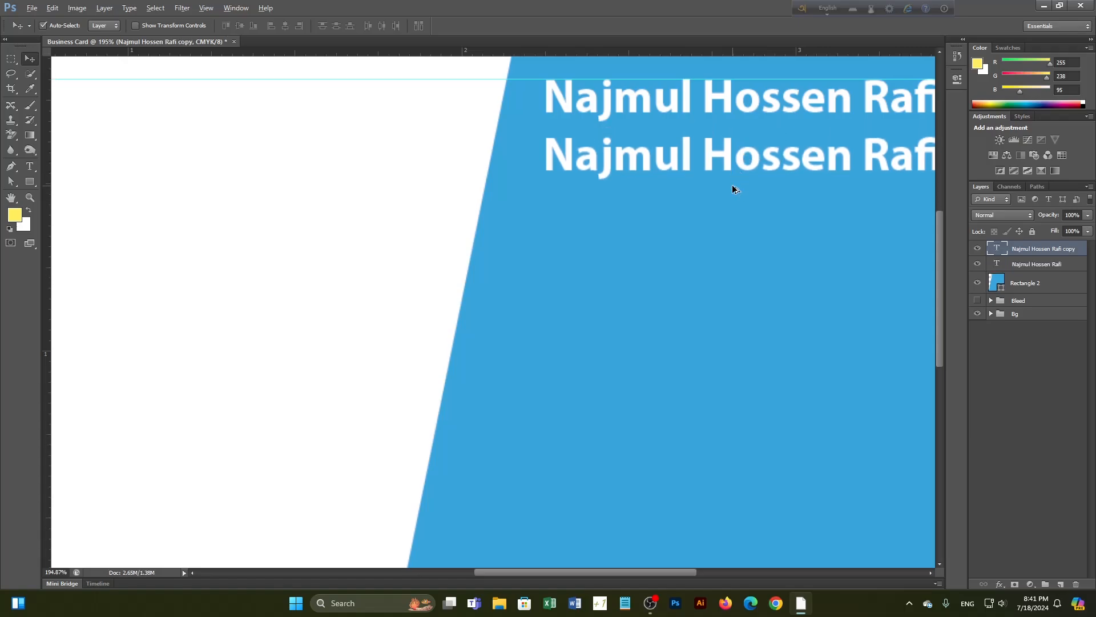
{"action": "scroll", "coordinate": [740, 185], "scroll_direction": "down", "scroll_amount": 3}
{"action": "left_click_drag", "start_coordinate": [829, 197], "coordinate": [713, 226]}
{"action": "key", "text": "ctrl+z"}
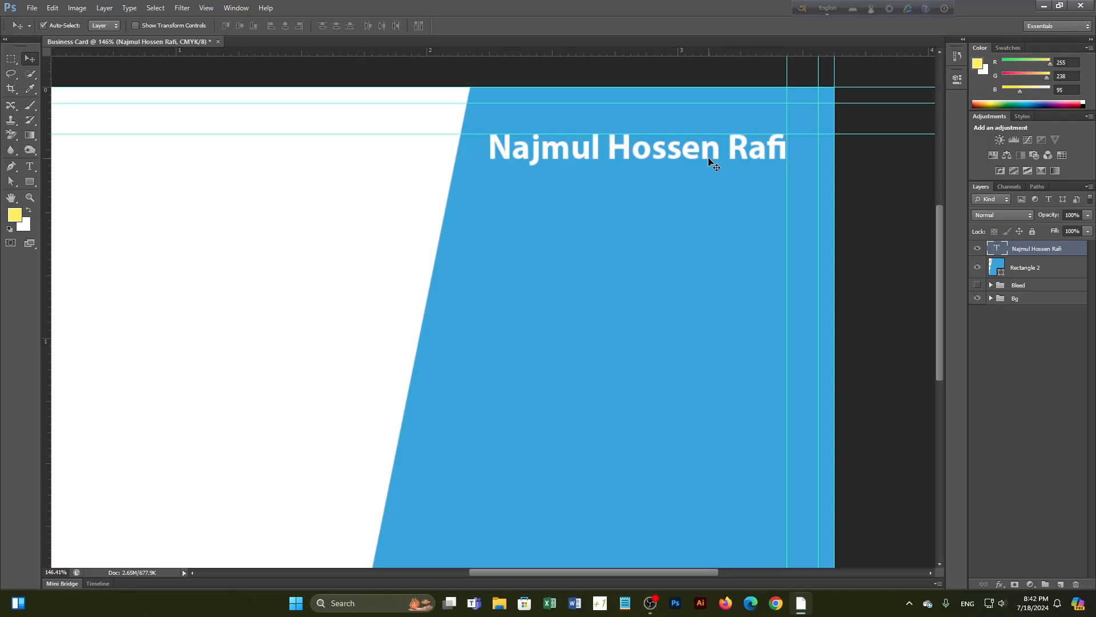
Duplicate the name line below the original and retype it as 'Graphic Designer'
{"action": "left_click_drag", "start_coordinate": [709, 161], "coordinate": [710, 198]}
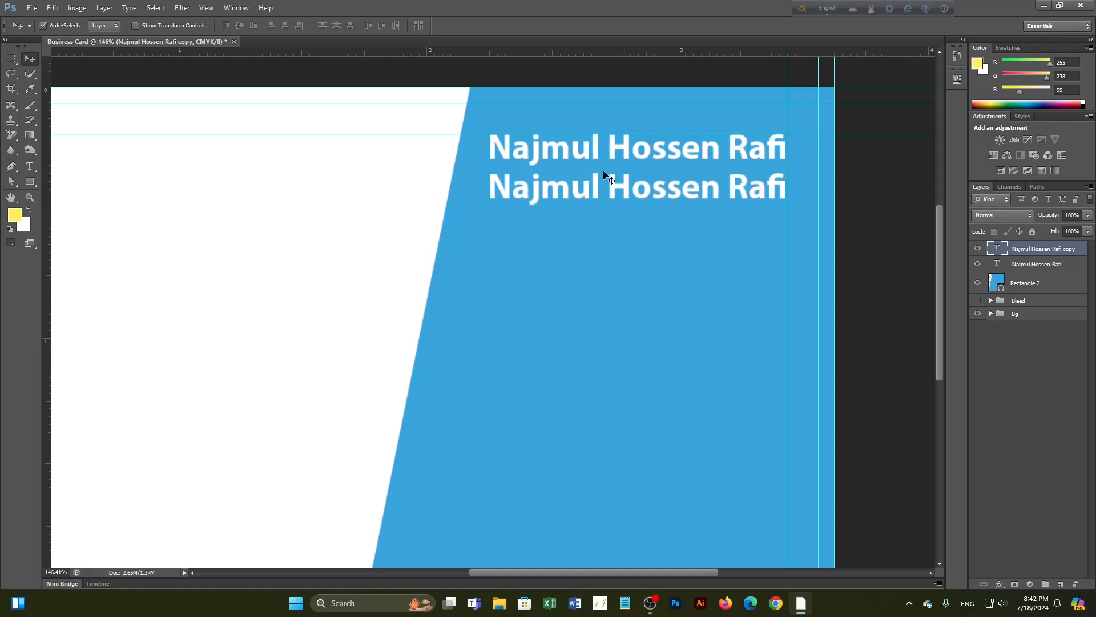
{"action": "left_click", "coordinate": [35, 165]}
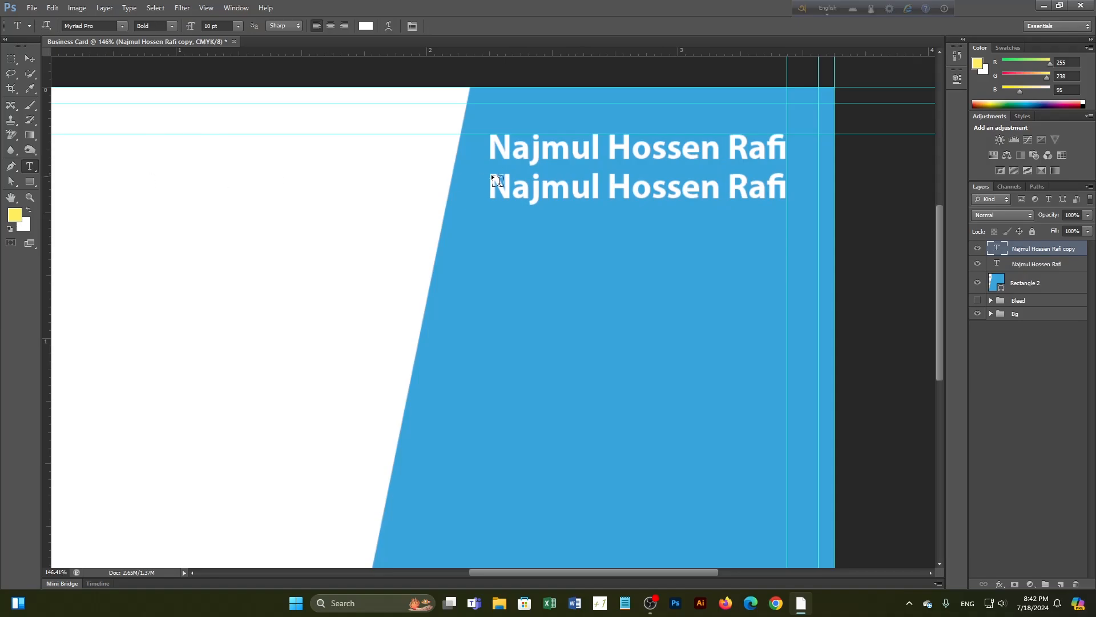
{"action": "left_click_drag", "start_coordinate": [489, 184], "coordinate": [762, 217]}
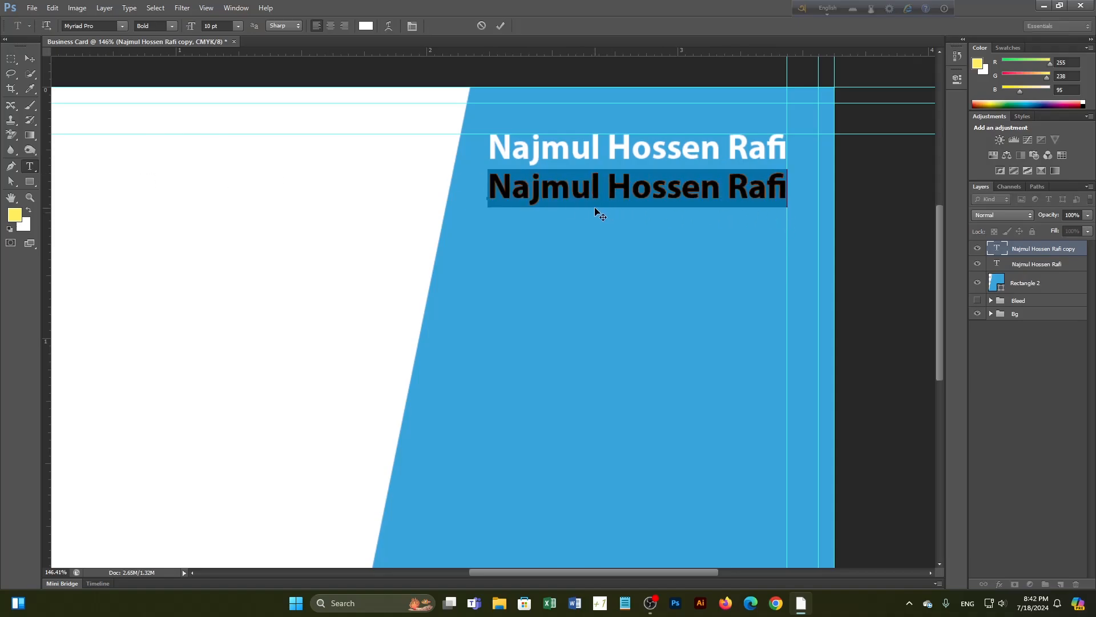
{"action": "type", "text": "G"}
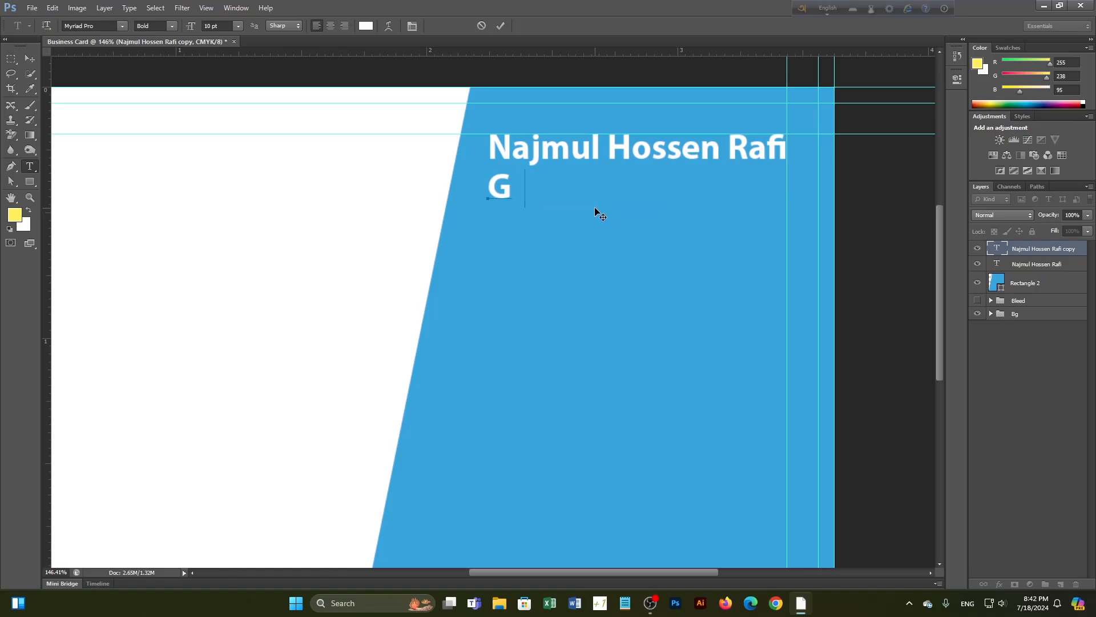
{"action": "type", "text": "rap"}
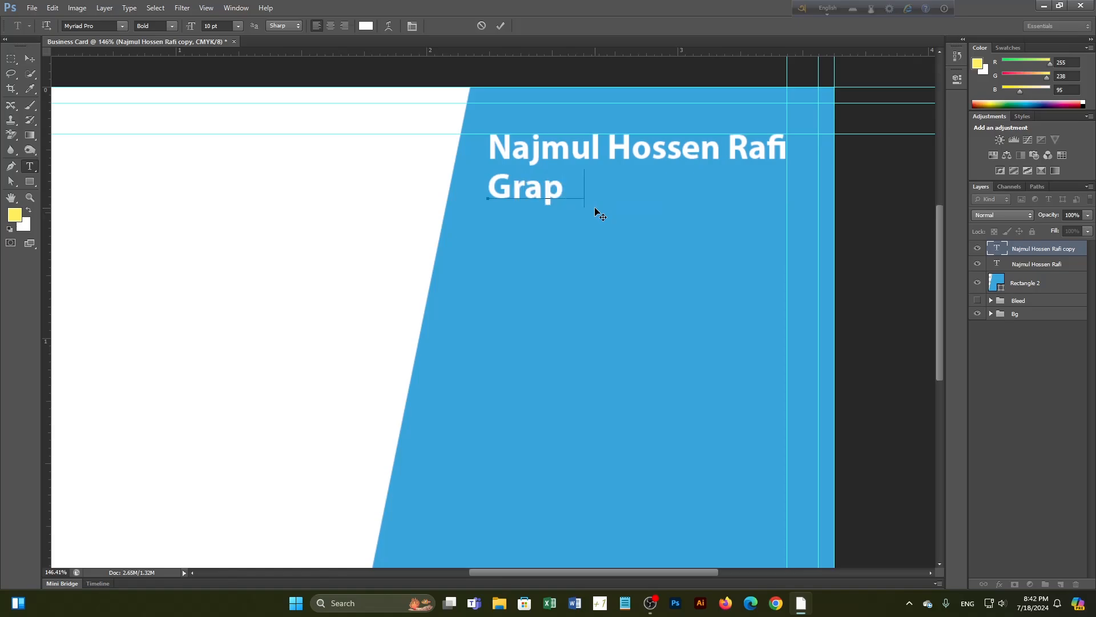
{"action": "type", "text": "hic DE"}
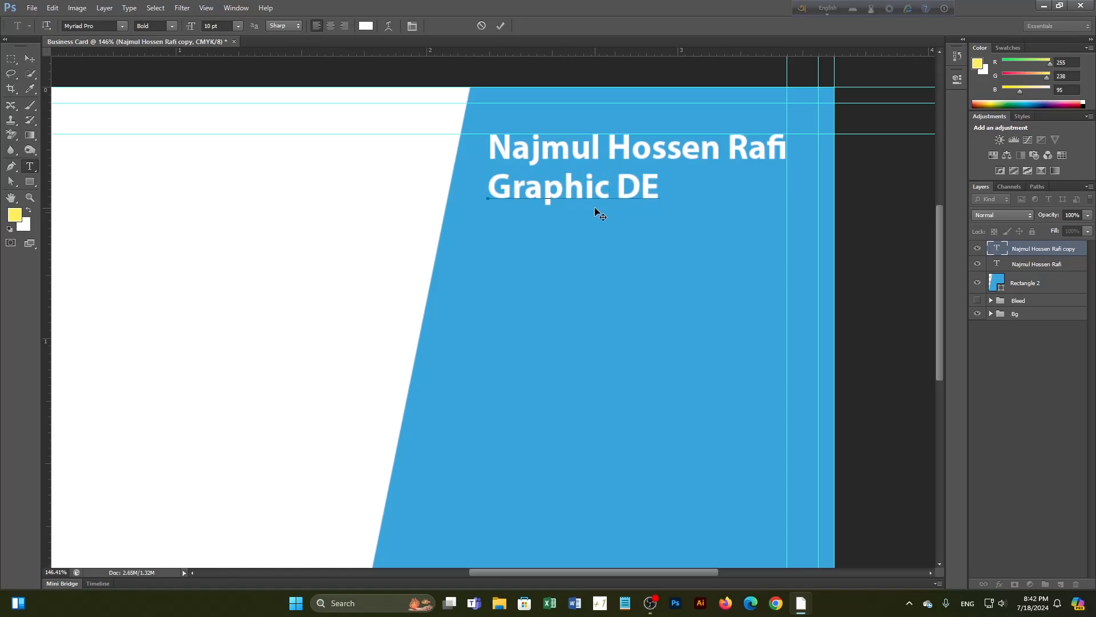
{"action": "type", "text": "signer"}
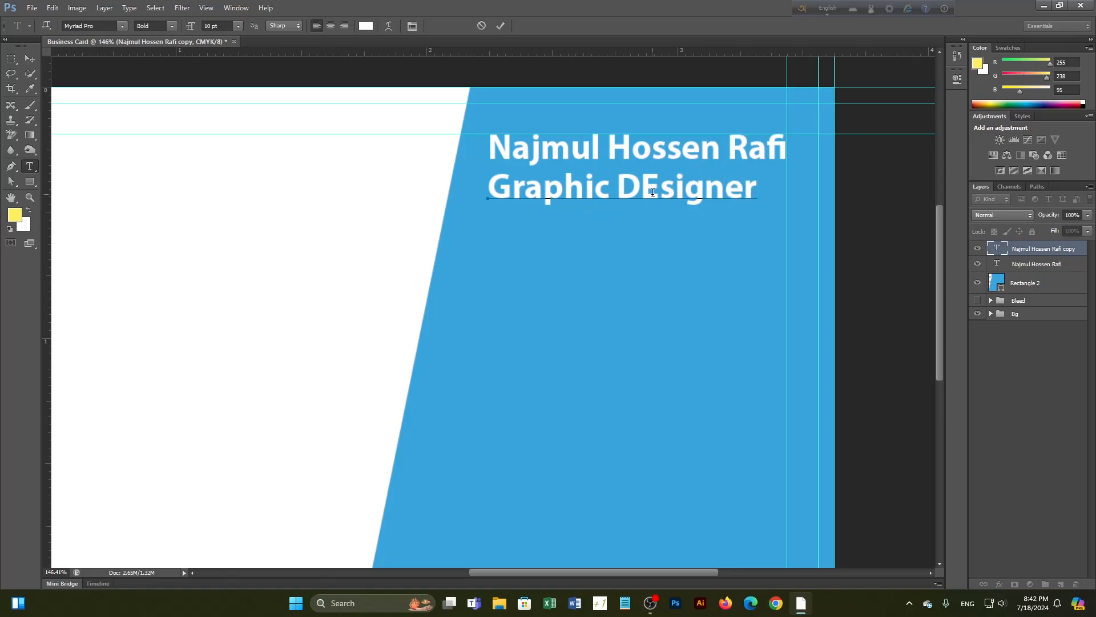
{"action": "left_click", "coordinate": [661, 191]}
{"action": "key", "text": "BackSpace"}
{"action": "type", "text": "e"}
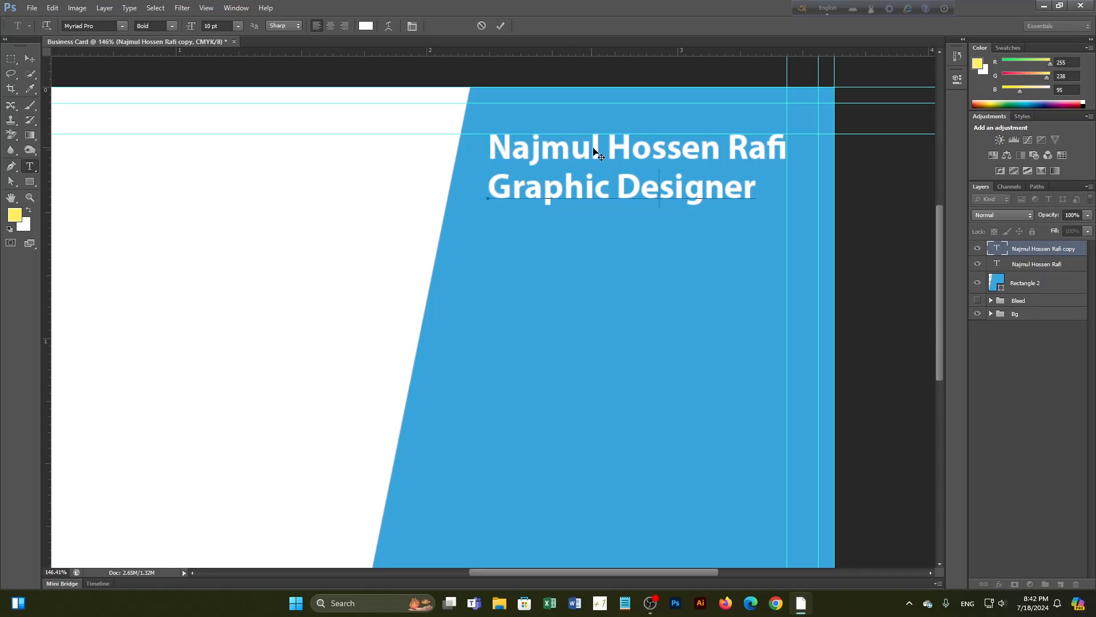
Make the 'Graphic Designer' line Regular weight at 8 pt and commit it
{"action": "left_click_drag", "start_coordinate": [486, 182], "coordinate": [762, 200]}
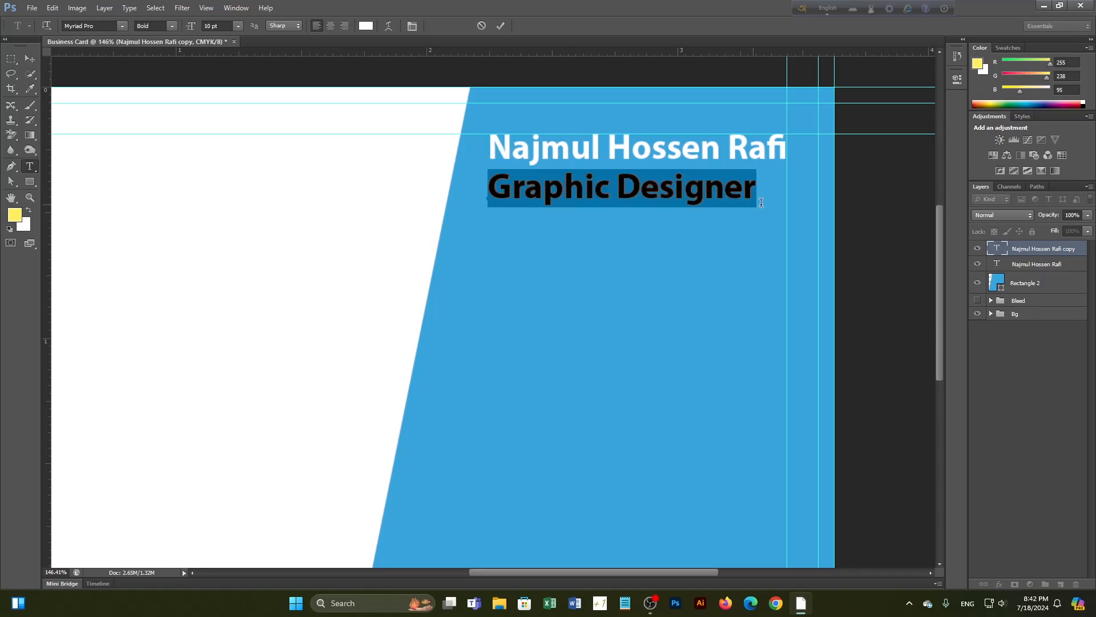
{"action": "left_click", "coordinate": [170, 27]}
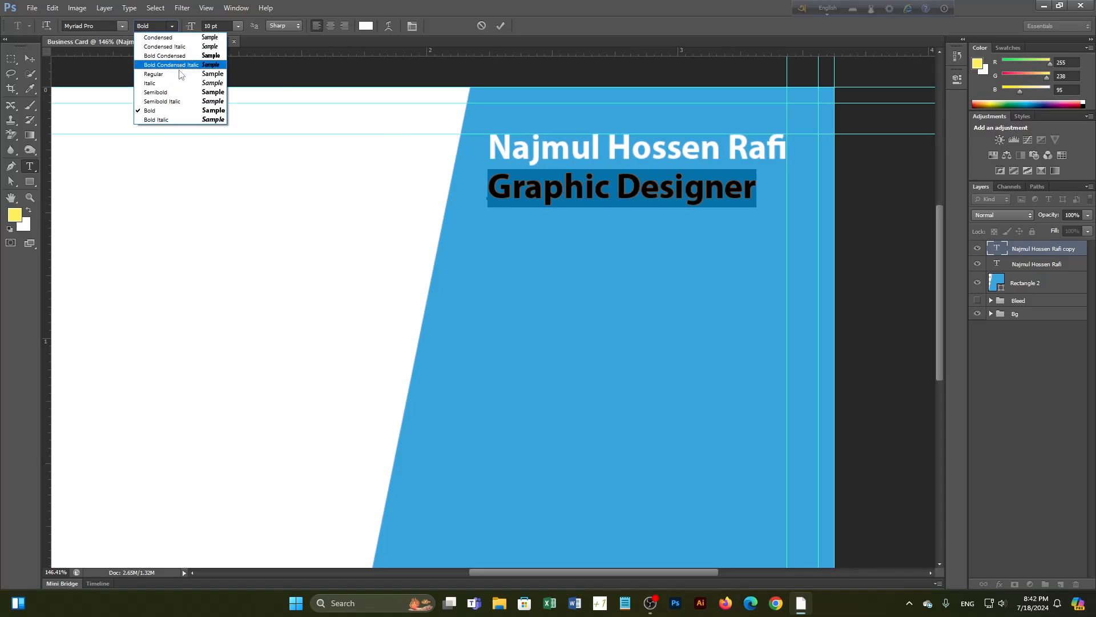
{"action": "left_click", "coordinate": [155, 81]}
{"action": "left_click", "coordinate": [237, 26]}
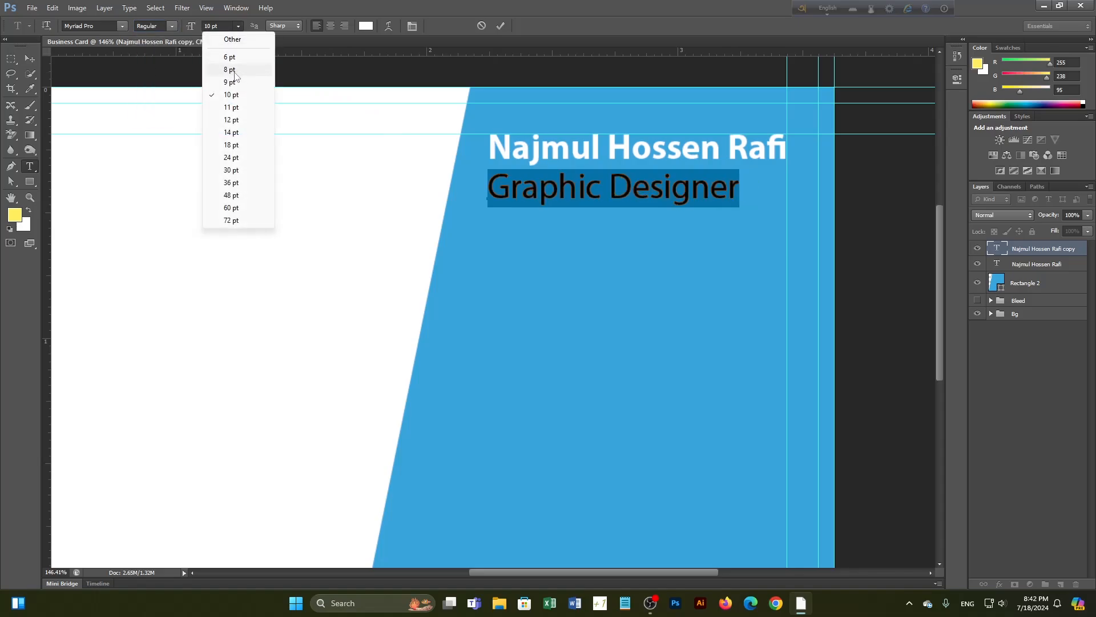
{"action": "left_click", "coordinate": [231, 57]}
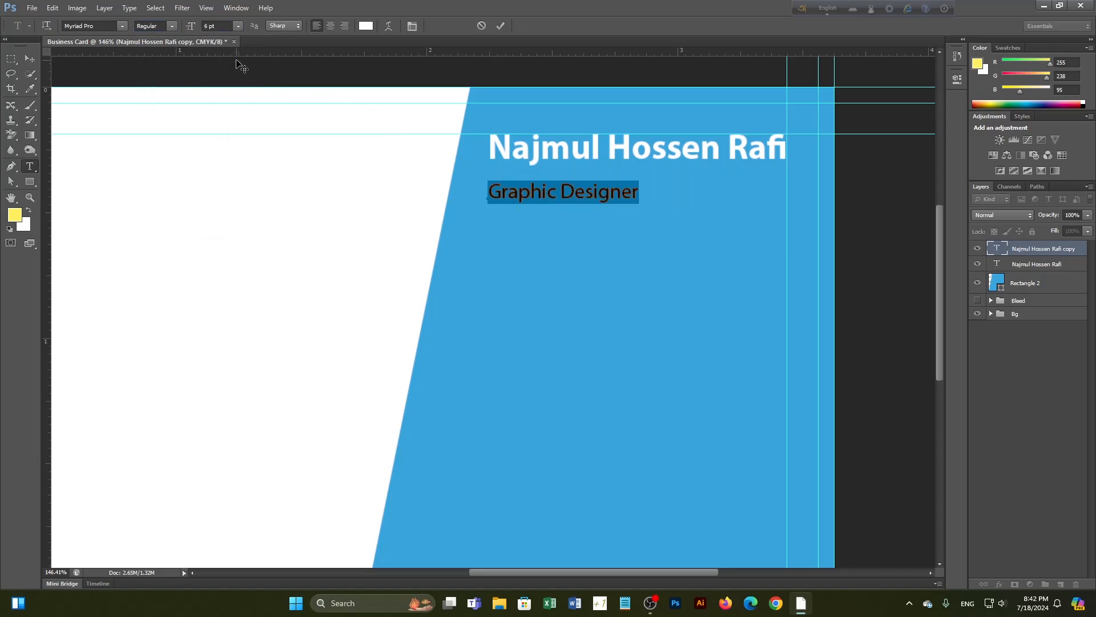
{"action": "left_click", "coordinate": [239, 28]}
{"action": "left_click", "coordinate": [243, 69]}
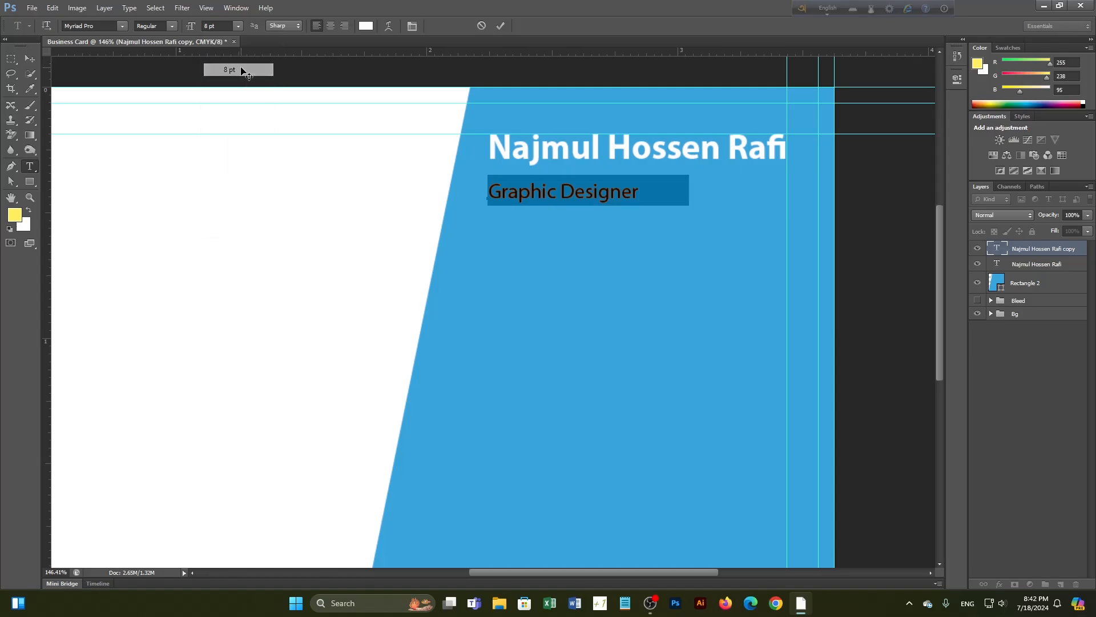
{"action": "left_click", "coordinate": [501, 25]}
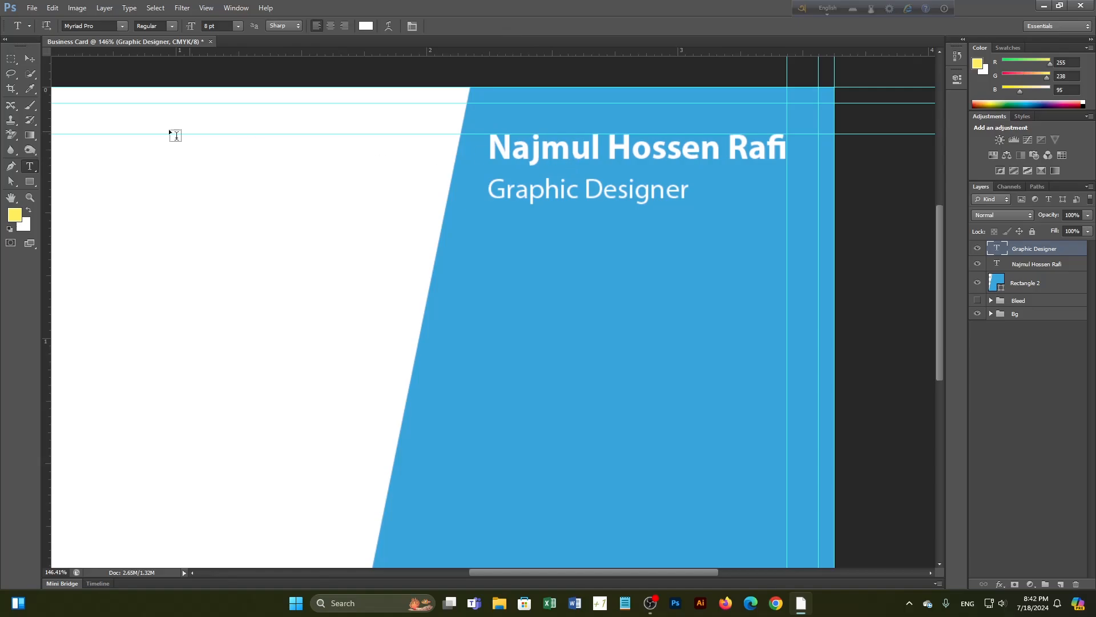
{"action": "left_click", "coordinate": [29, 59]}
Select the name and Graphic Designer layers together and align their right edges
{"action": "left_click", "coordinate": [509, 159]}
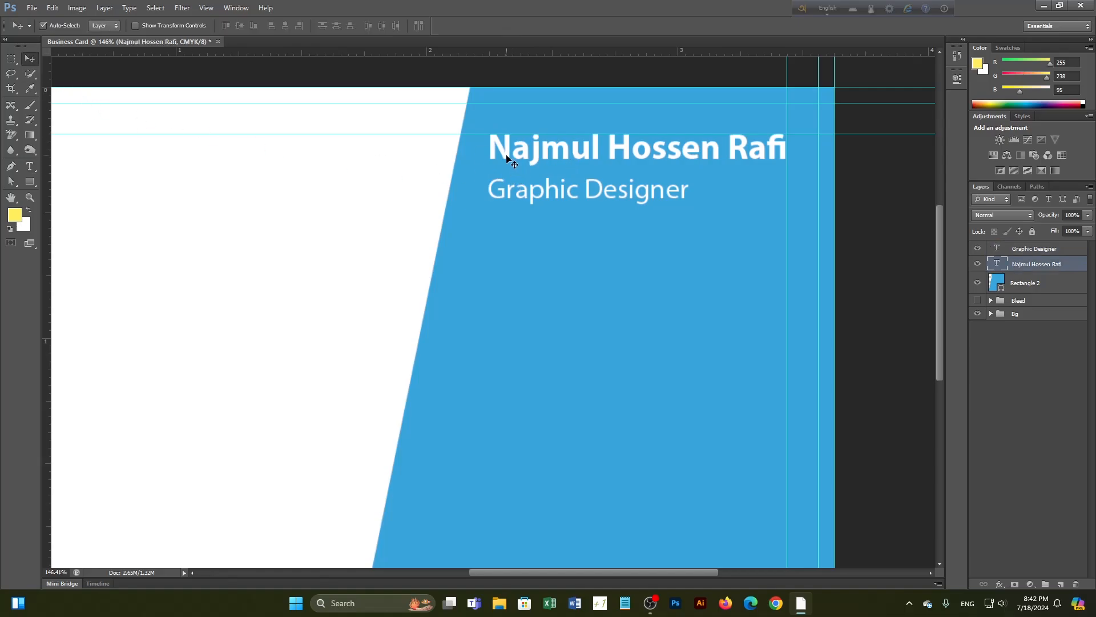
{"action": "left_click", "coordinate": [510, 194], "text": "shift"}
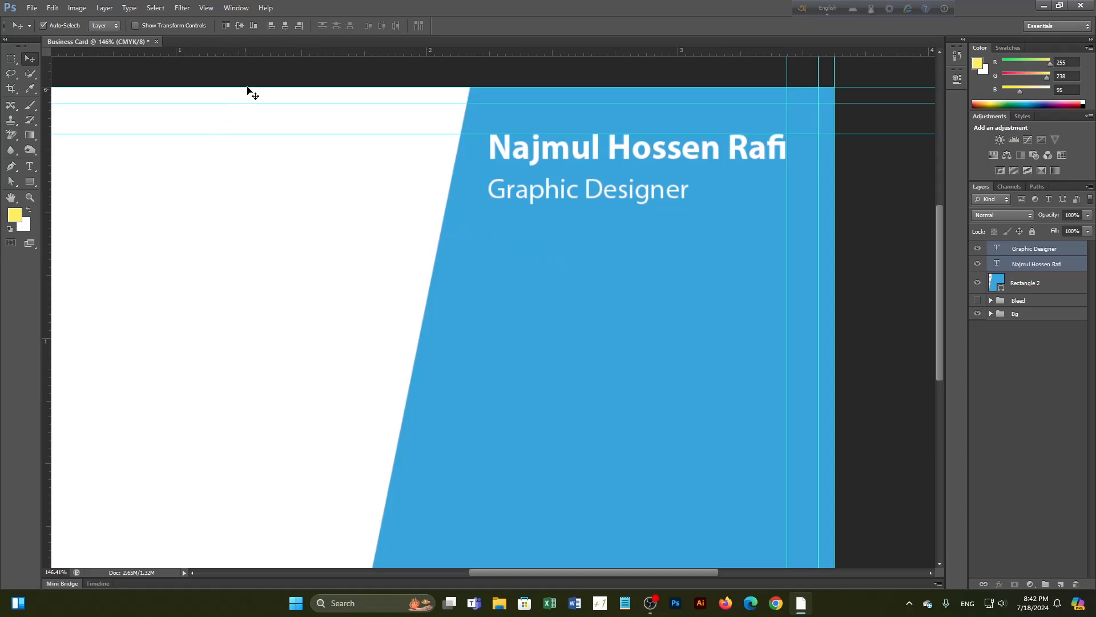
{"action": "left_click", "coordinate": [299, 25]}
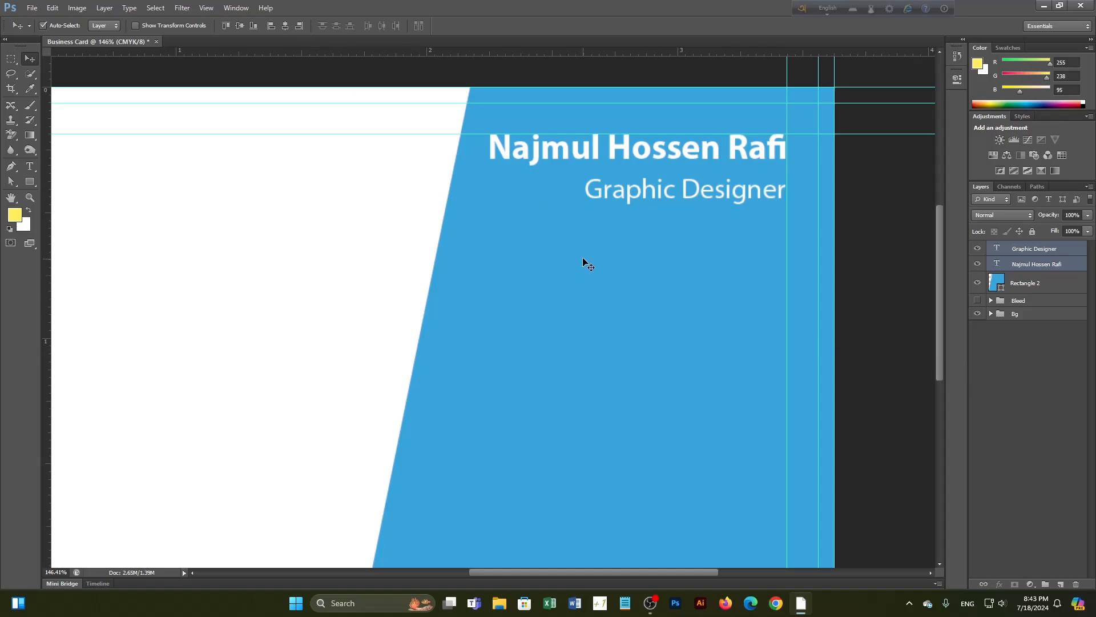
{"action": "key", "text": "ctrl+0"}
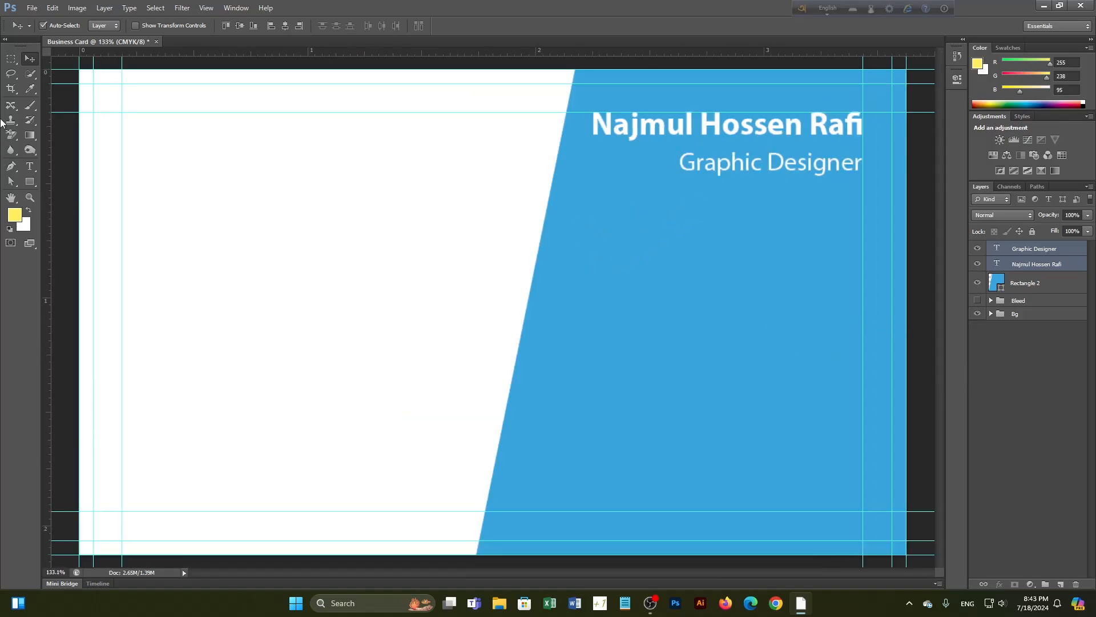
Draw a thin rectangle line under the Graphic Designer subtitle and nudge it slightly lower
{"action": "left_click", "coordinate": [30, 182]}
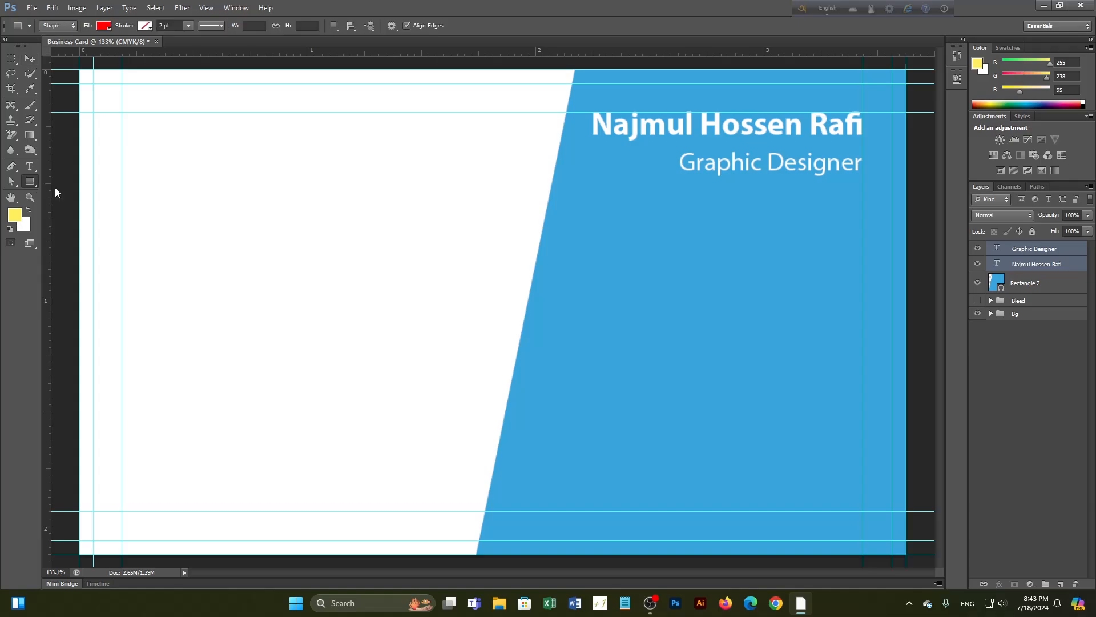
{"action": "left_click_drag", "start_coordinate": [579, 173], "coordinate": [863, 173]}
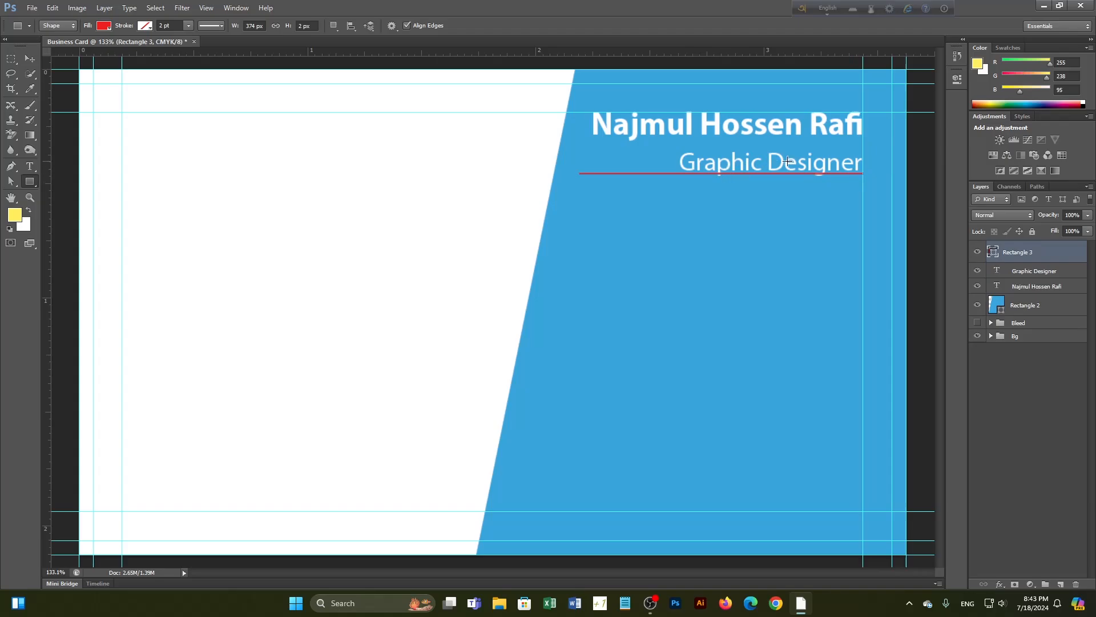
{"action": "scroll", "coordinate": [825, 161], "scroll_direction": "up", "scroll_amount": 6}
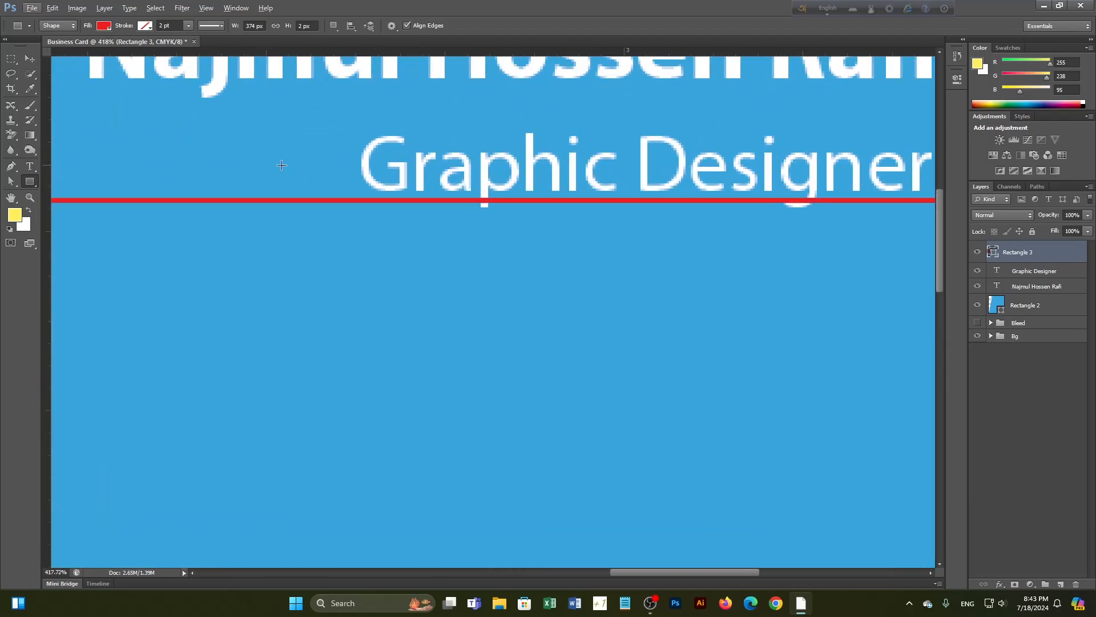
{"action": "left_click", "coordinate": [30, 58]}
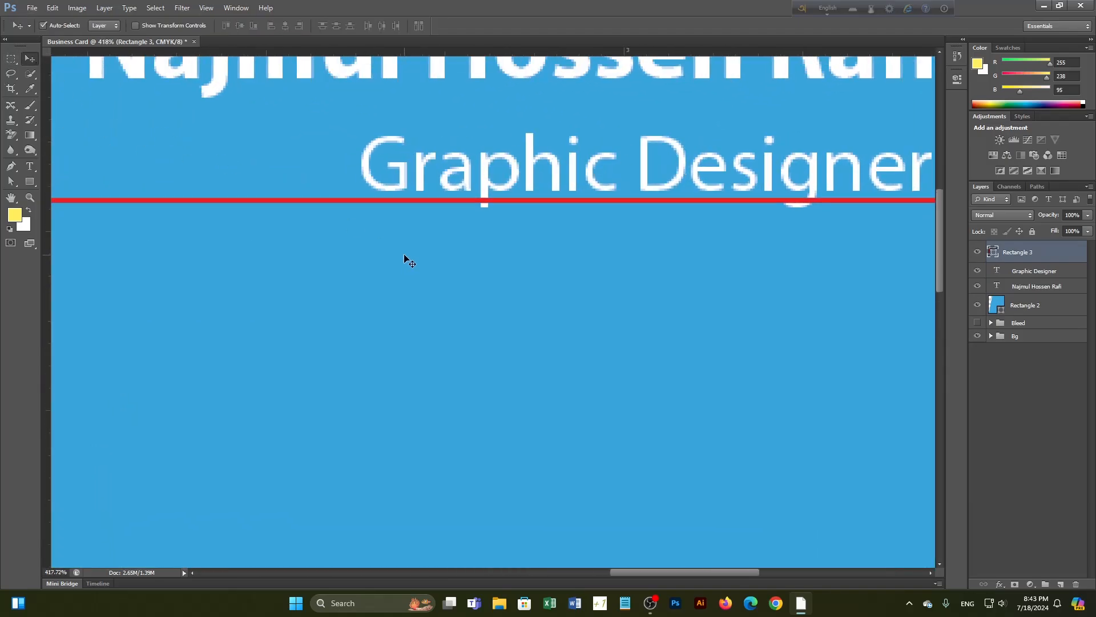
{"action": "key", "text": "shift+Down"}
{"action": "scroll", "coordinate": [414, 263], "scroll_direction": "down", "scroll_amount": 2}
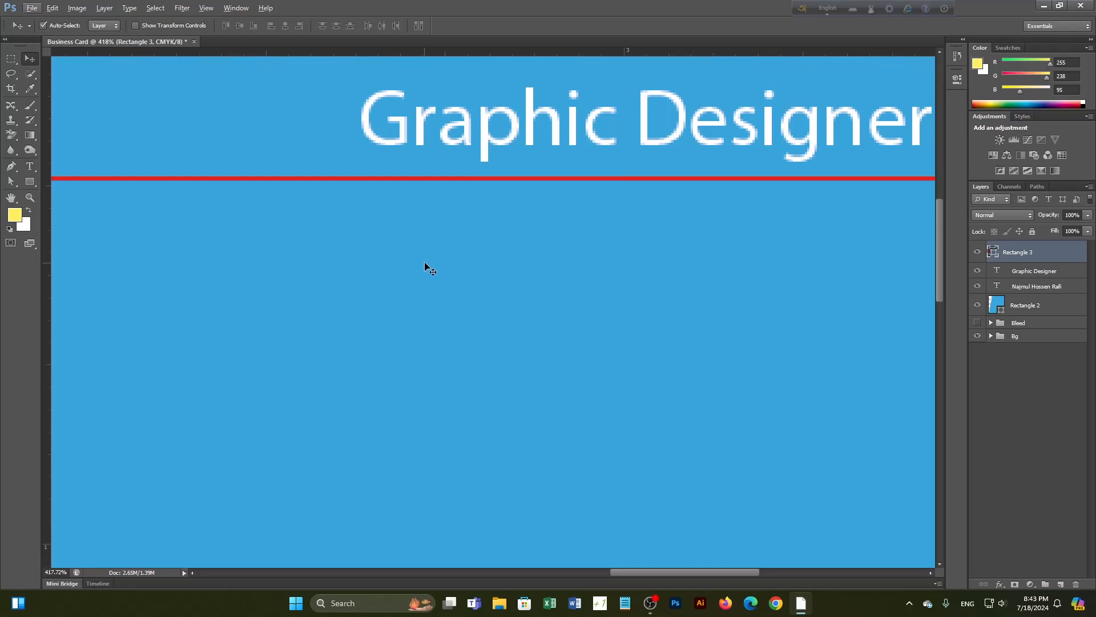
{"action": "scroll", "coordinate": [451, 266], "scroll_direction": "down", "scroll_amount": 4}
{"action": "key", "text": "alt+f"}
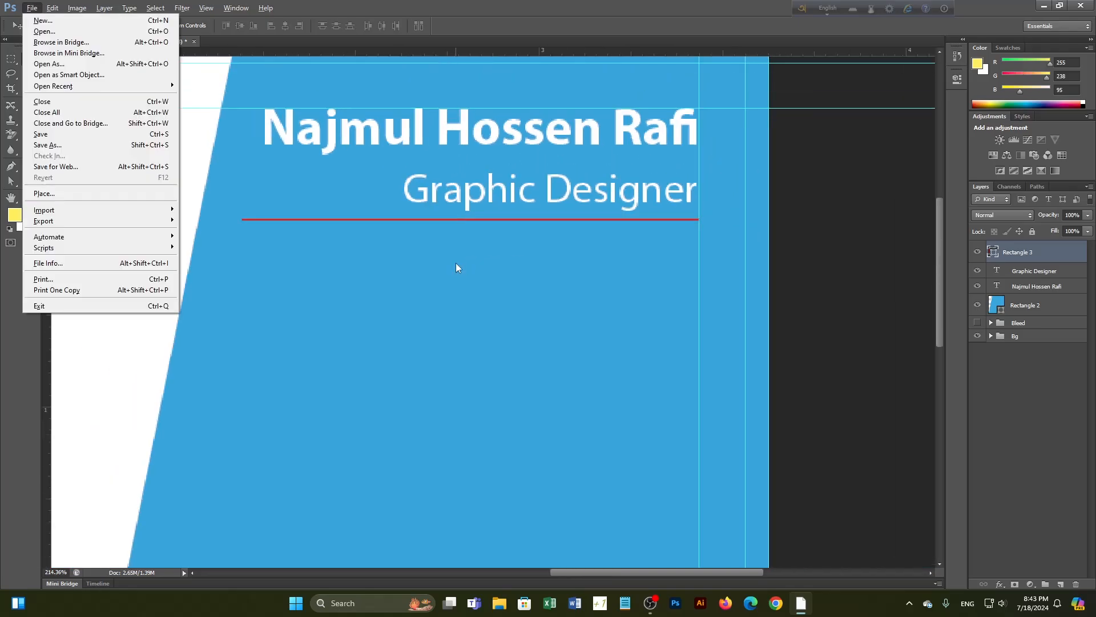
{"action": "key", "text": "Down"}
{"action": "key", "text": "Escape"}
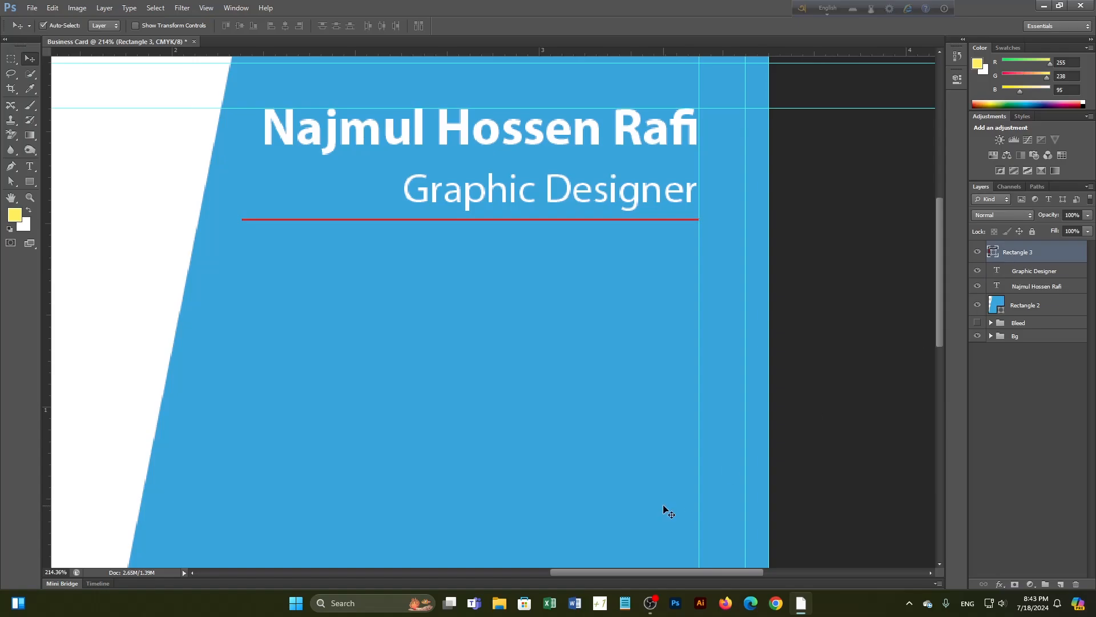
{"action": "key", "text": "Down"}
{"action": "key", "text": "Down"}
{"action": "key", "text": "Down"}
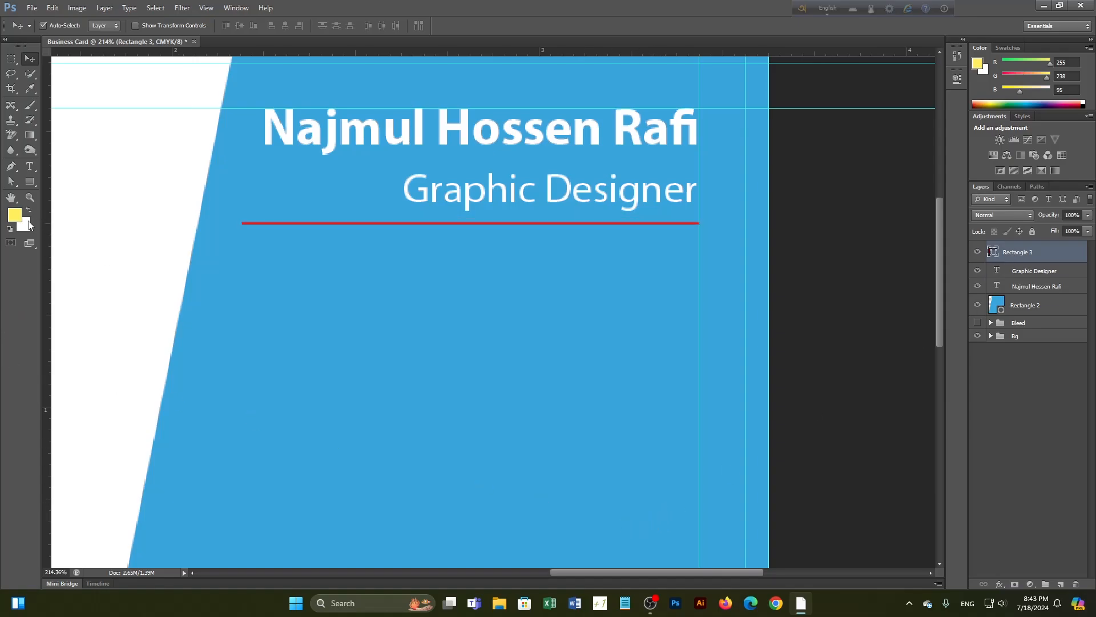
Fill the divider line with white and fit the whole card in view
{"action": "left_click", "coordinate": [30, 212]}
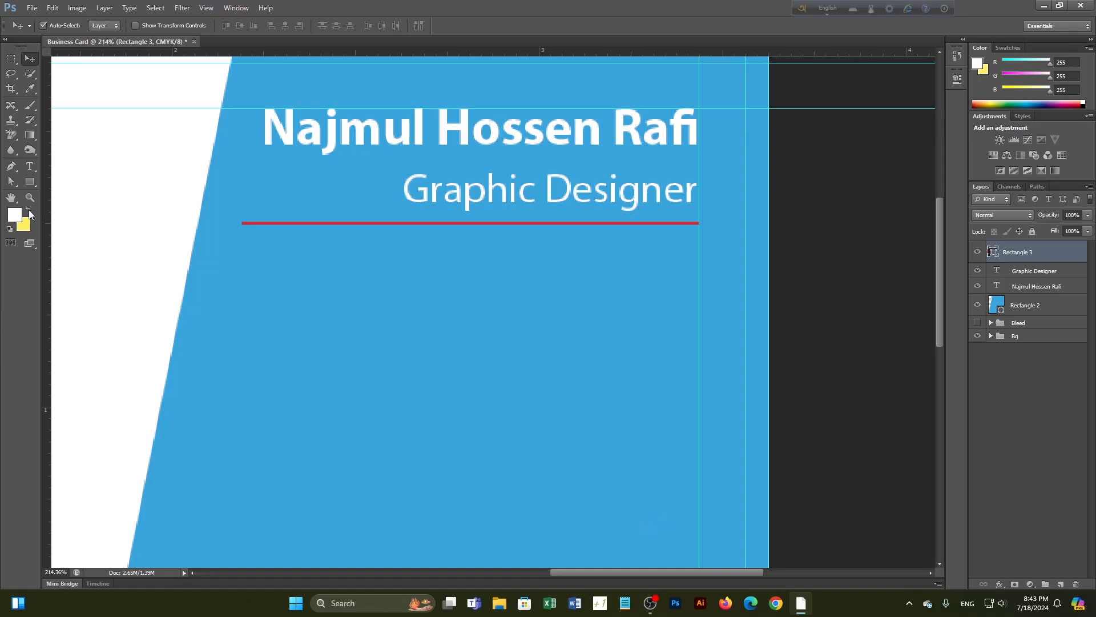
{"action": "key", "text": "alt+BackSpace"}
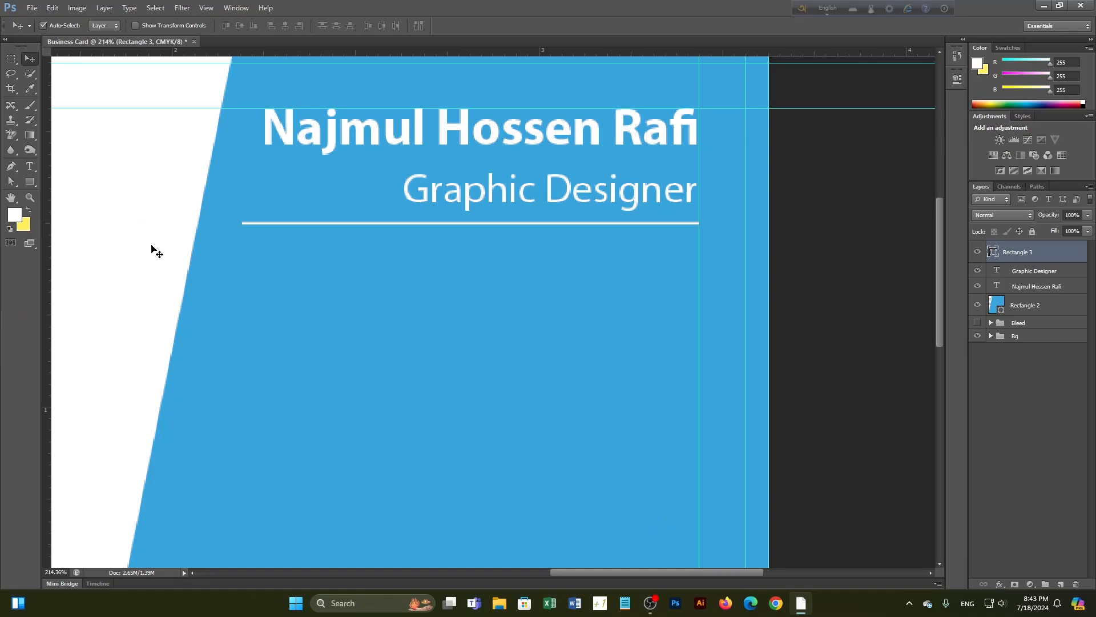
{"action": "key", "text": "ctrl+0"}
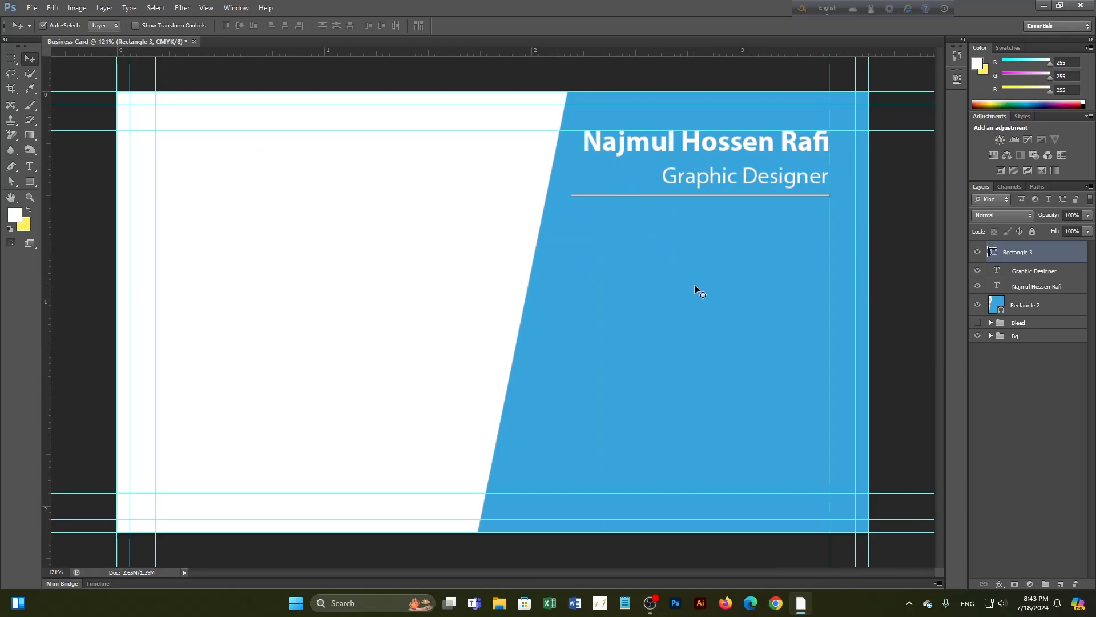
Switch from the Rectangle tool to the Custom Shape tool and show its shape picker
{"action": "scroll", "coordinate": [493, 314], "scroll_direction": "down", "scroll_amount": 1}
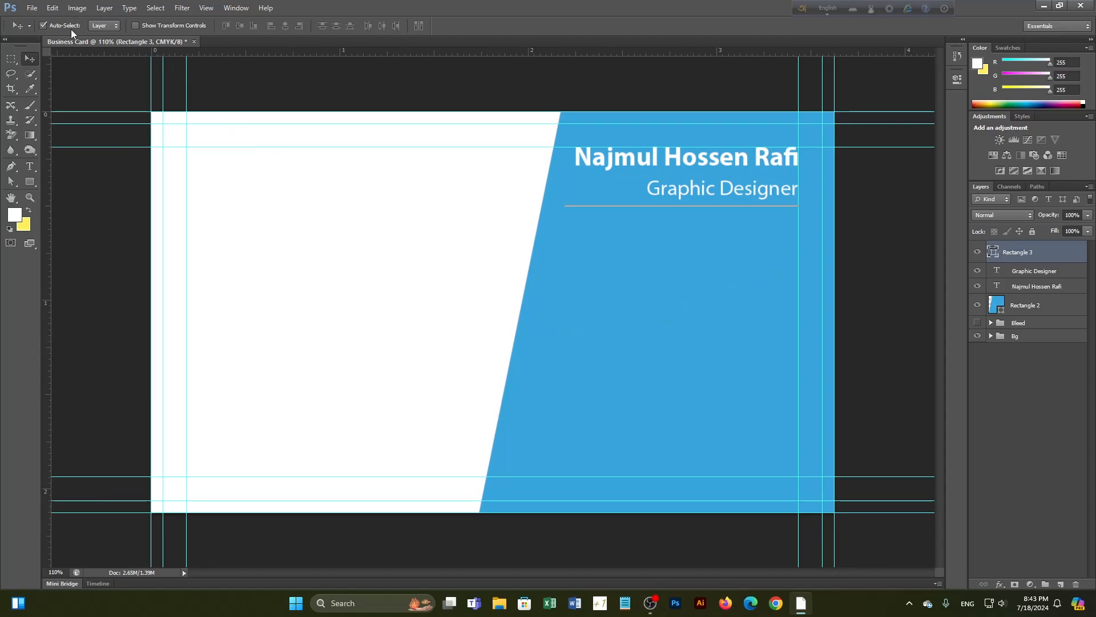
{"action": "left_click", "coordinate": [27, 184]}
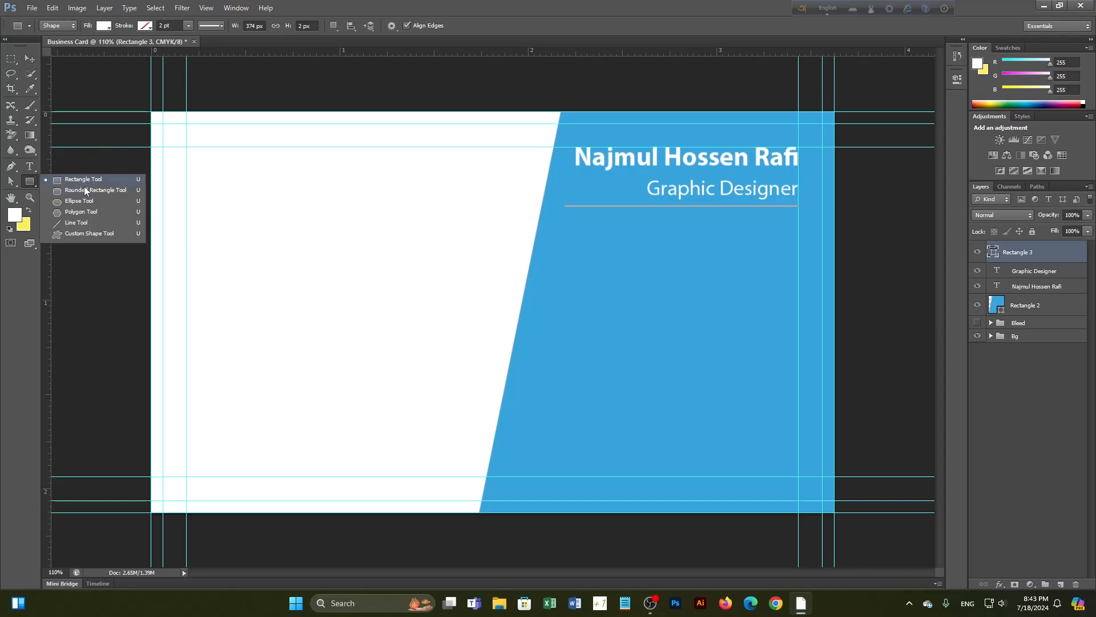
{"action": "left_click", "coordinate": [92, 234]}
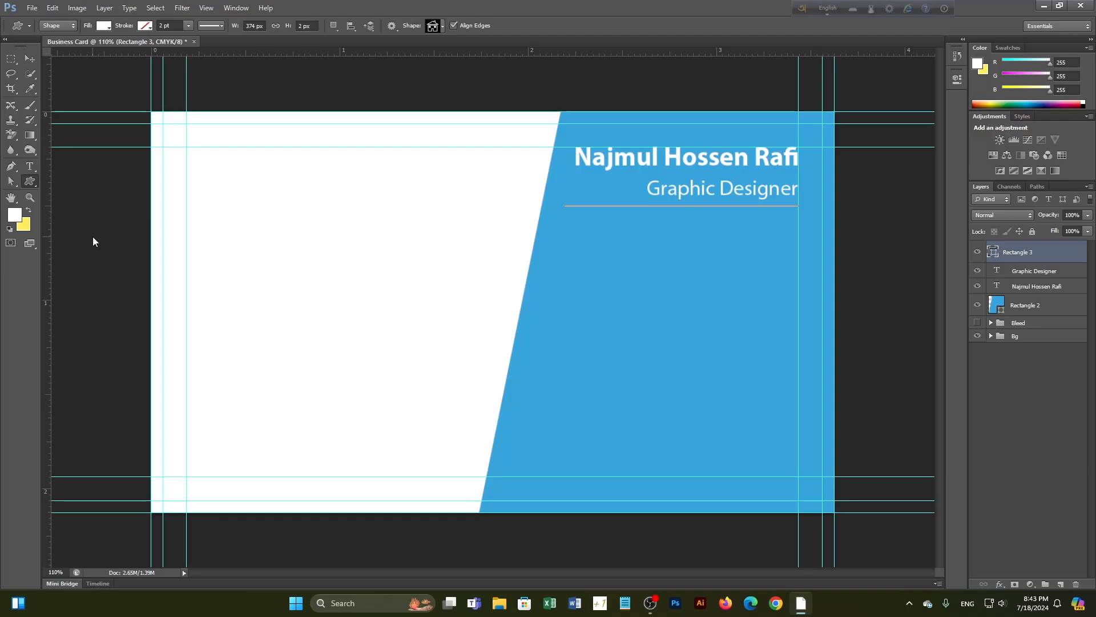
{"action": "left_click", "coordinate": [441, 26]}
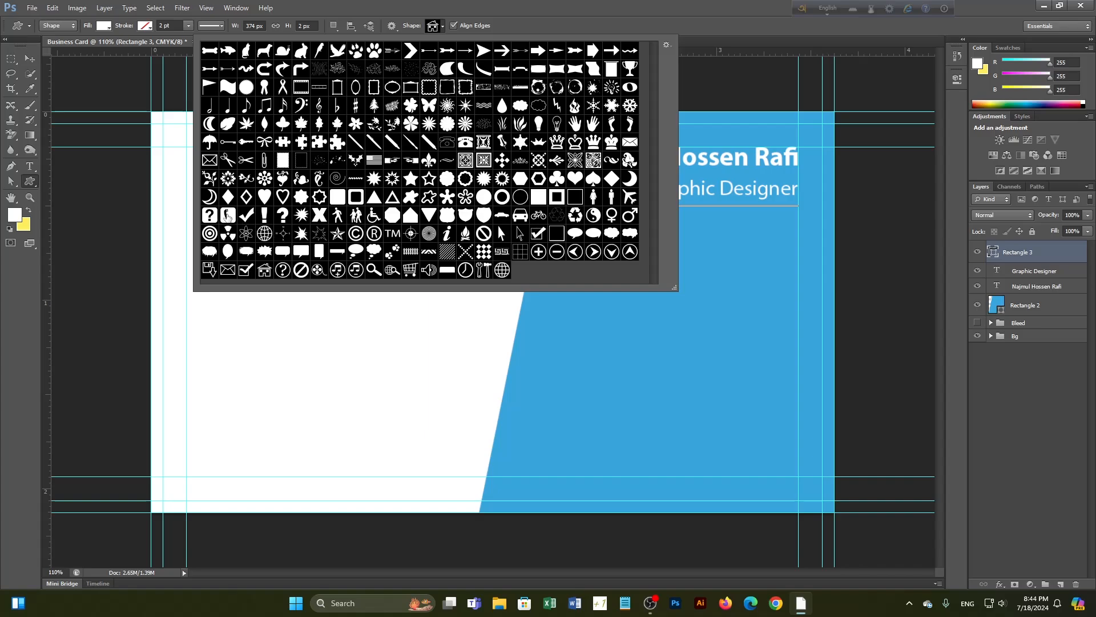
Draw a phone icon and a globe icon on the blue panel with the Custom Shape tool
{"action": "left_click", "coordinate": [229, 216]}
{"action": "left_click_drag", "start_coordinate": [649, 332], "coordinate": [680, 369]}
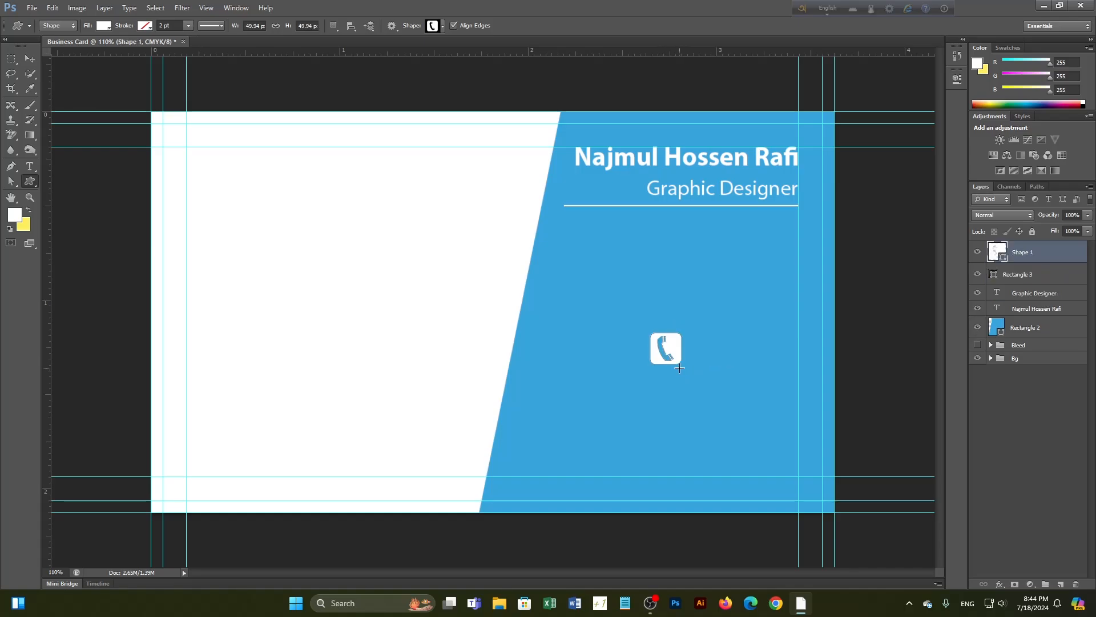
{"action": "left_click", "coordinate": [442, 26]}
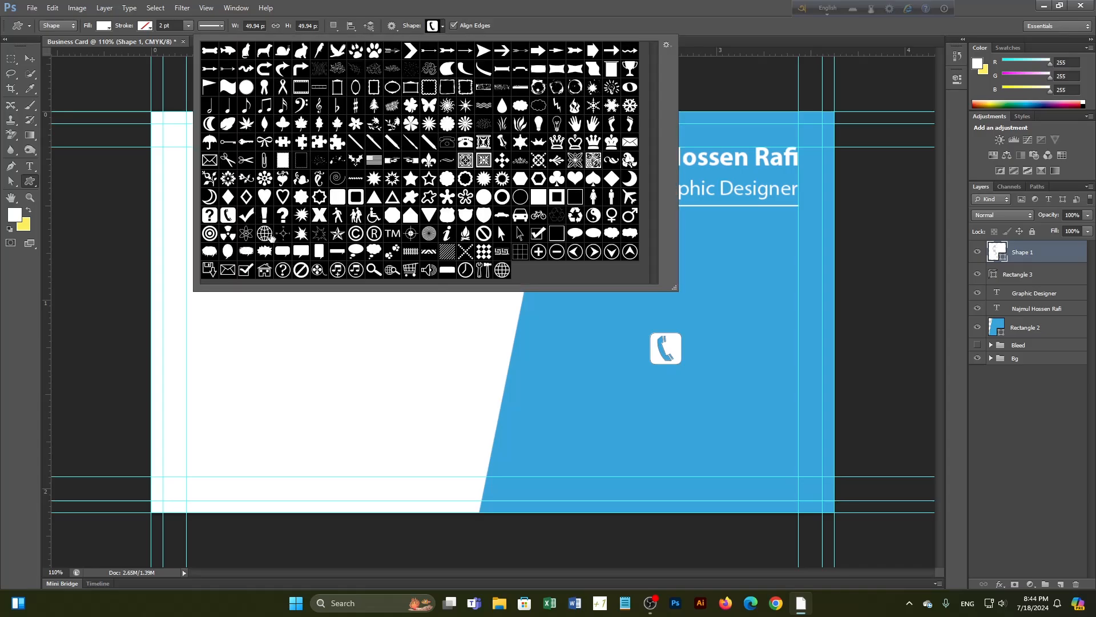
{"action": "left_click", "coordinate": [264, 233]}
{"action": "left_click_drag", "start_coordinate": [564, 339], "coordinate": [604, 371]}
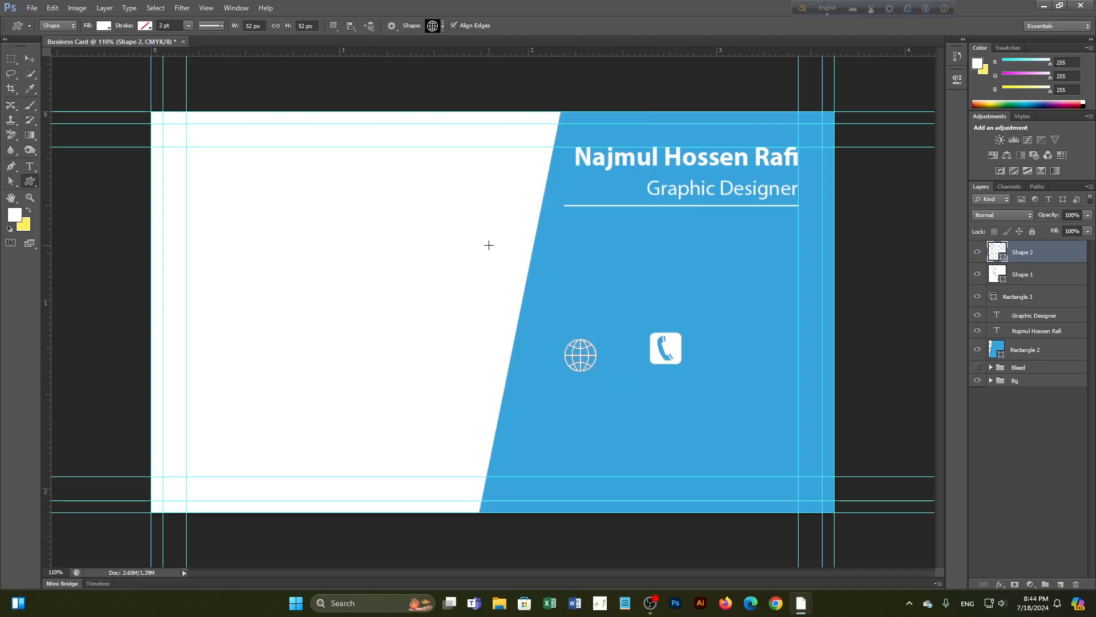
Add a house icon and an envelope icon below the globe on the blue panel
{"action": "left_click", "coordinate": [443, 26]}
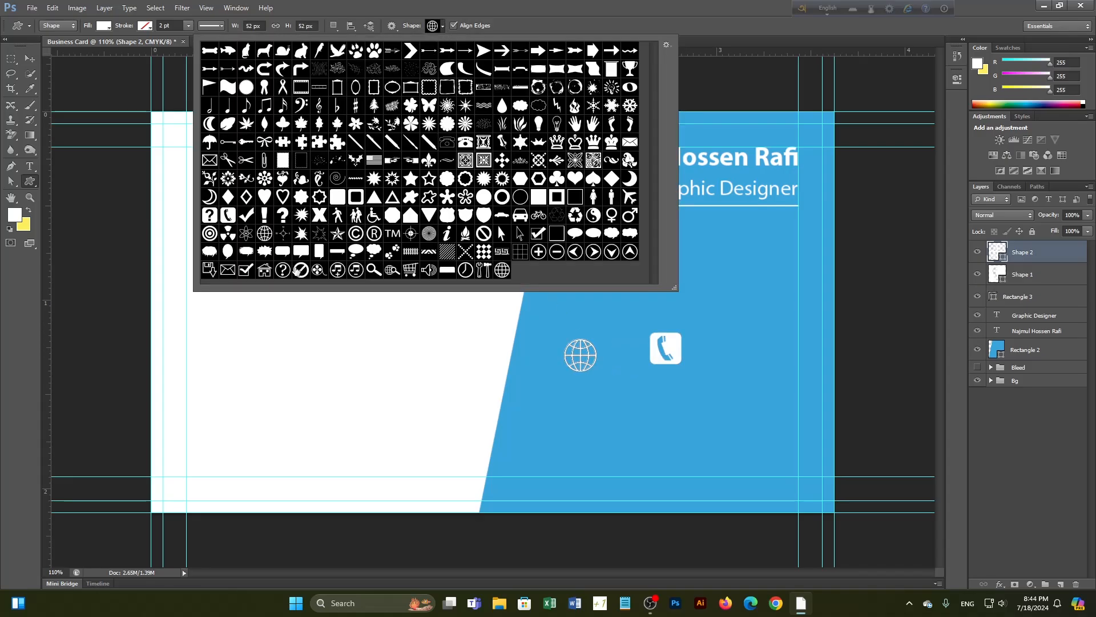
{"action": "left_click", "coordinate": [263, 271]}
{"action": "left_click_drag", "start_coordinate": [723, 287], "coordinate": [755, 325]}
{"action": "left_click", "coordinate": [443, 27]}
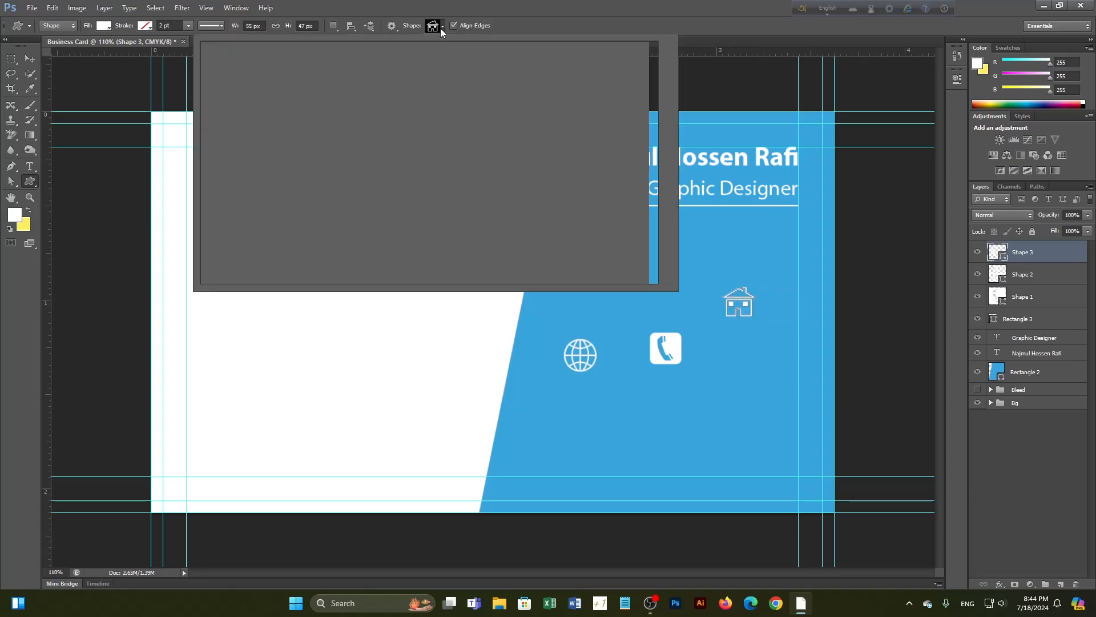
{"action": "left_click", "coordinate": [228, 269]}
{"action": "left_click", "coordinate": [579, 404]}
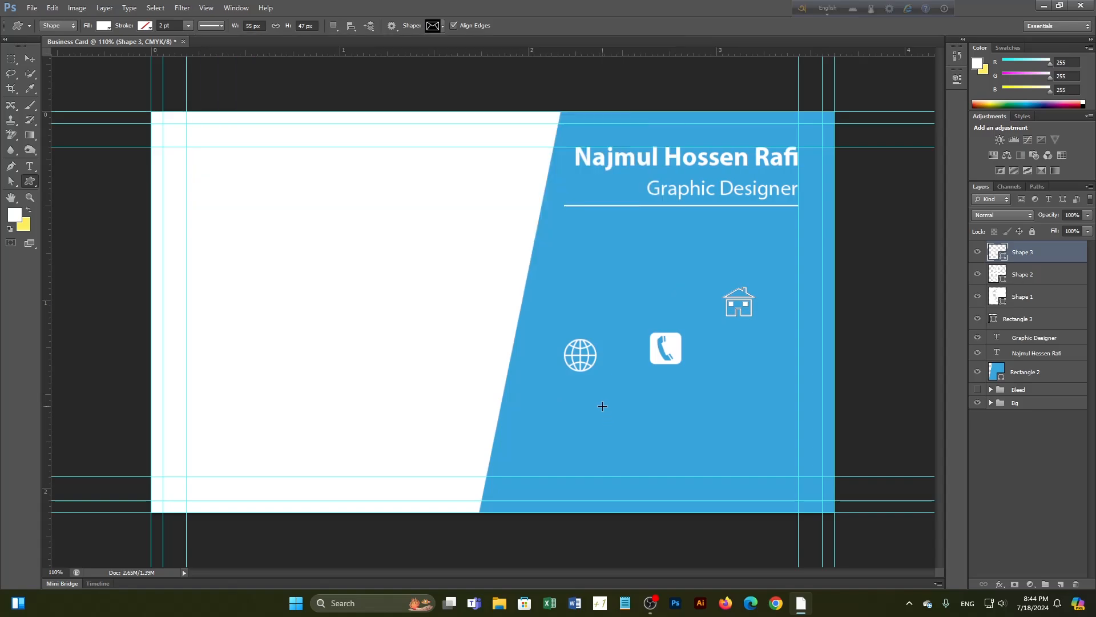
{"action": "left_click_drag", "start_coordinate": [602, 406], "coordinate": [634, 428]}
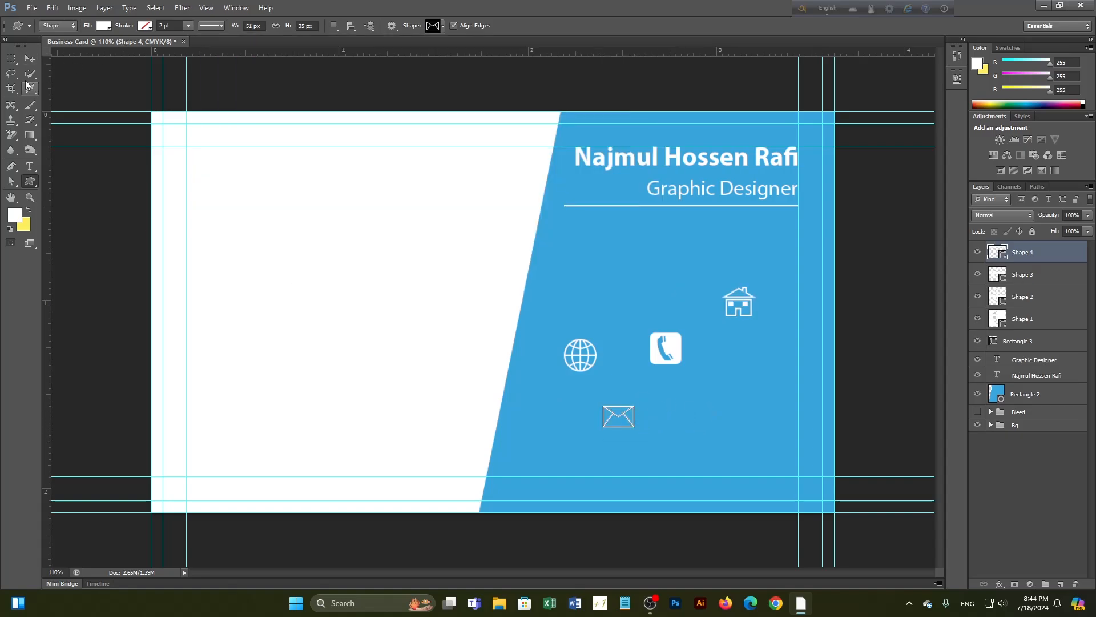
Drag the icons into a column: phone, envelope, globe, then house
{"action": "left_click", "coordinate": [30, 58]}
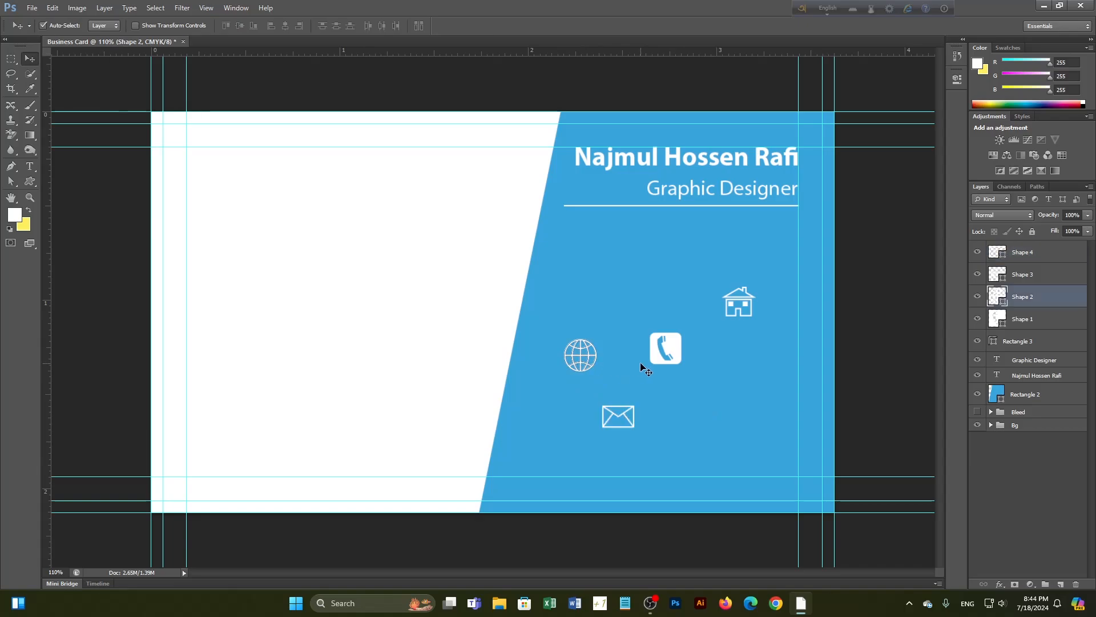
{"action": "left_click_drag", "start_coordinate": [665, 349], "coordinate": [587, 286]}
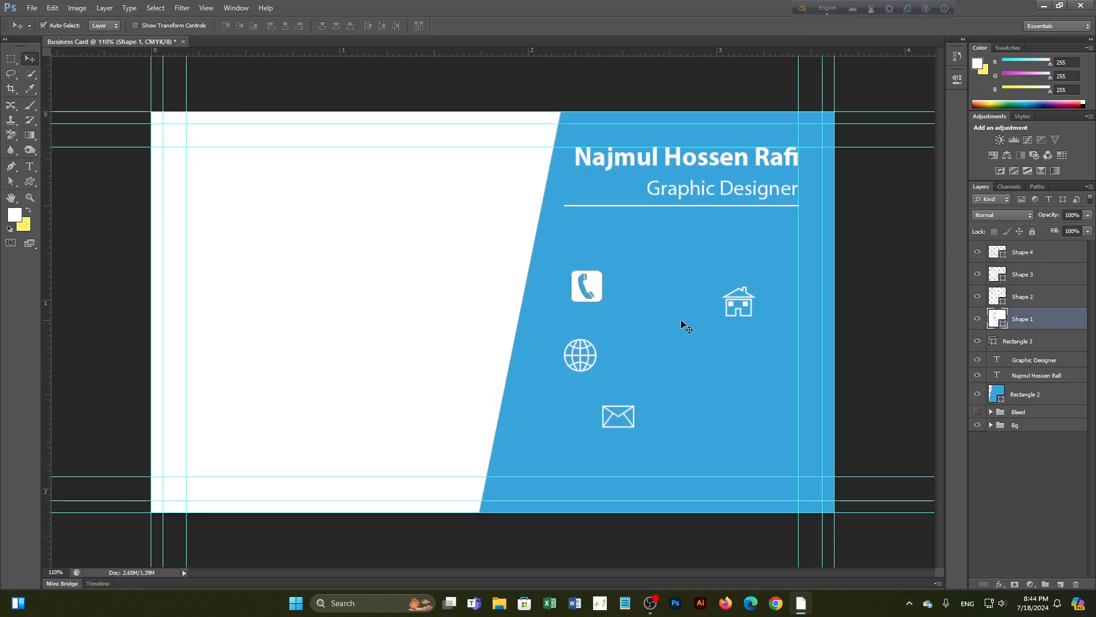
{"action": "left_click_drag", "start_coordinate": [740, 304], "coordinate": [576, 463]}
{"action": "left_click_drag", "start_coordinate": [585, 359], "coordinate": [714, 373]}
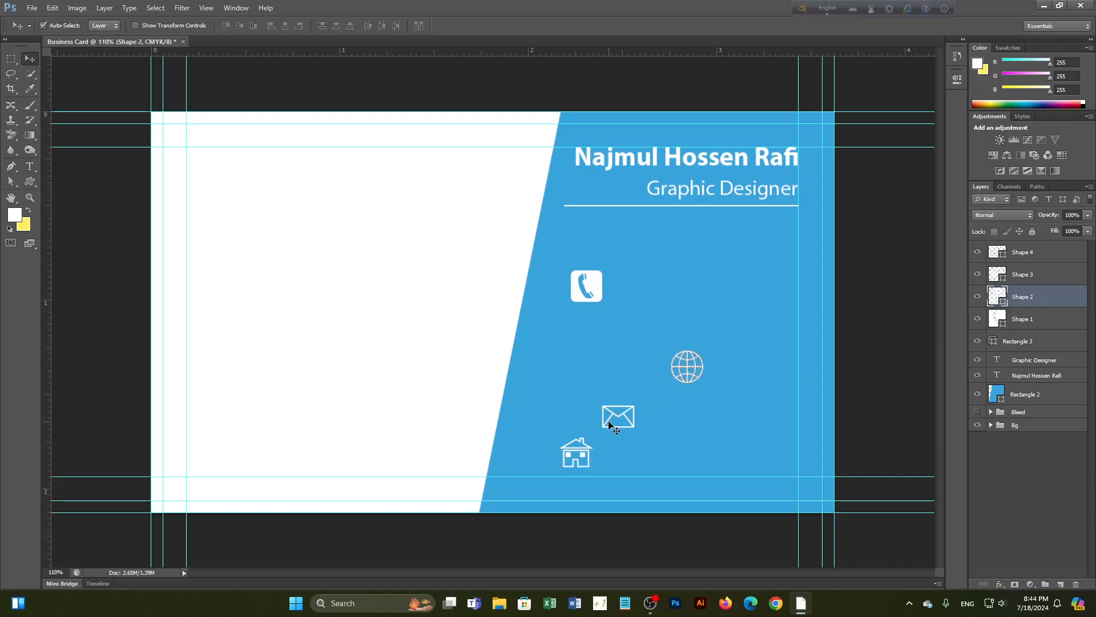
{"action": "left_click_drag", "start_coordinate": [619, 417], "coordinate": [589, 344]}
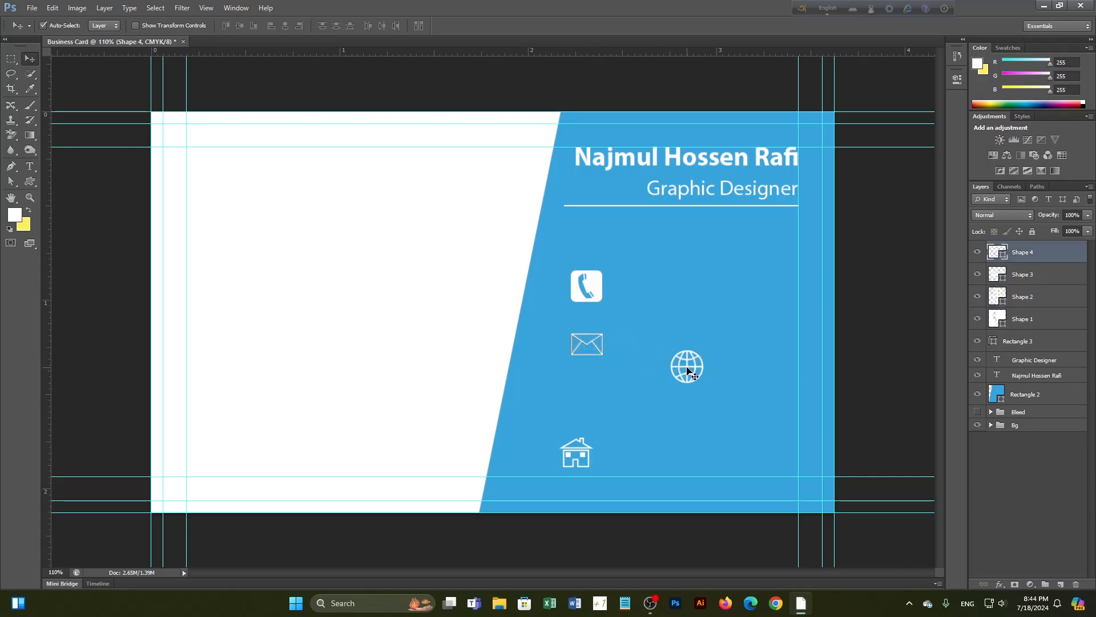
{"action": "left_click_drag", "start_coordinate": [698, 381], "coordinate": [596, 411]}
Select all four icon layers and align them along one edge
{"action": "left_click", "coordinate": [586, 459]}
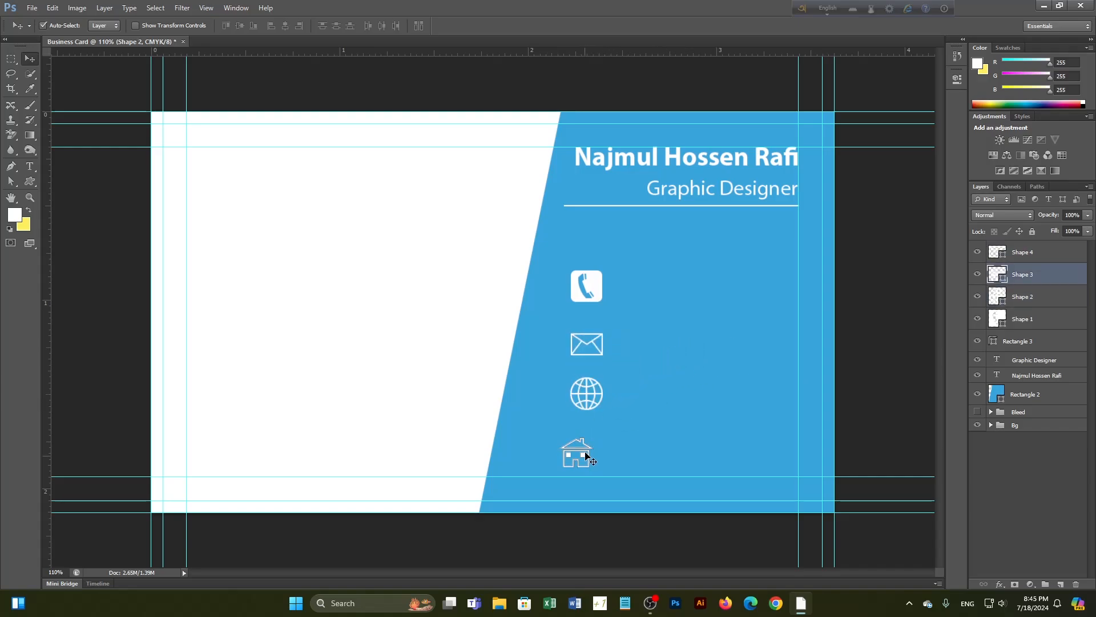
{"action": "left_click", "coordinate": [591, 401], "text": "shift"}
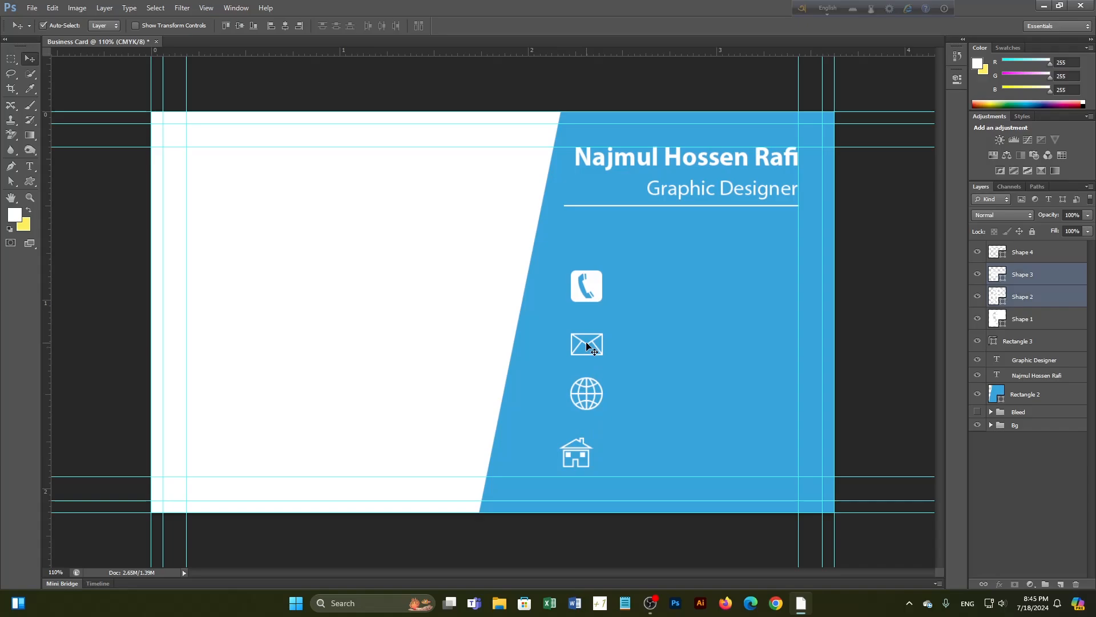
{"action": "left_click", "coordinate": [590, 353], "text": "shift"}
{"action": "left_click", "coordinate": [588, 291], "text": "shift"}
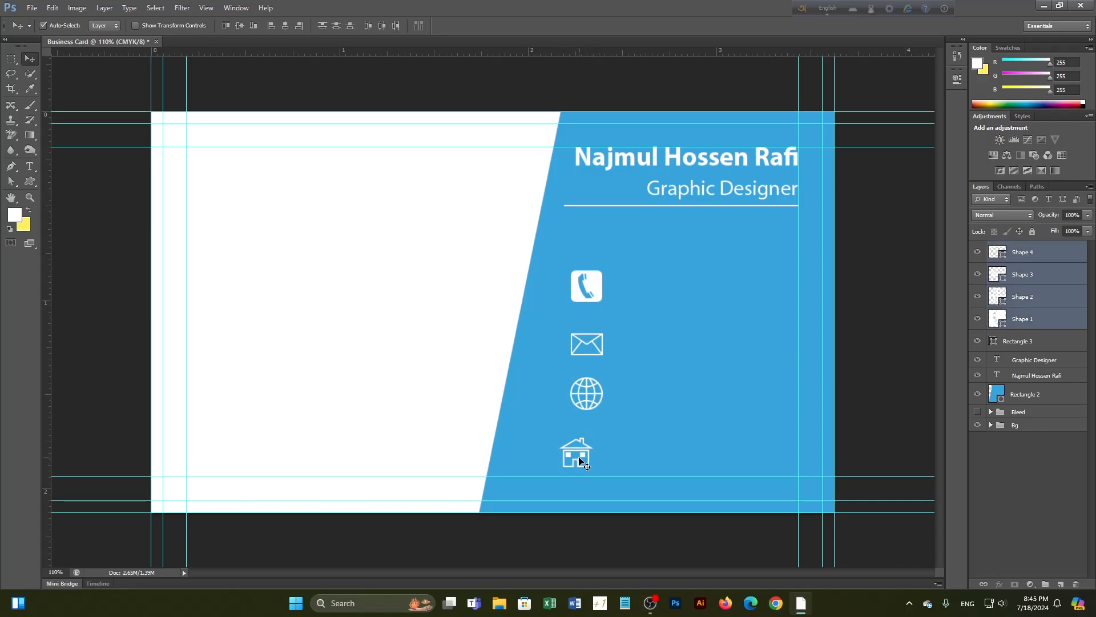
{"action": "left_click", "coordinate": [1023, 497]}
{"action": "left_click", "coordinate": [579, 456]}
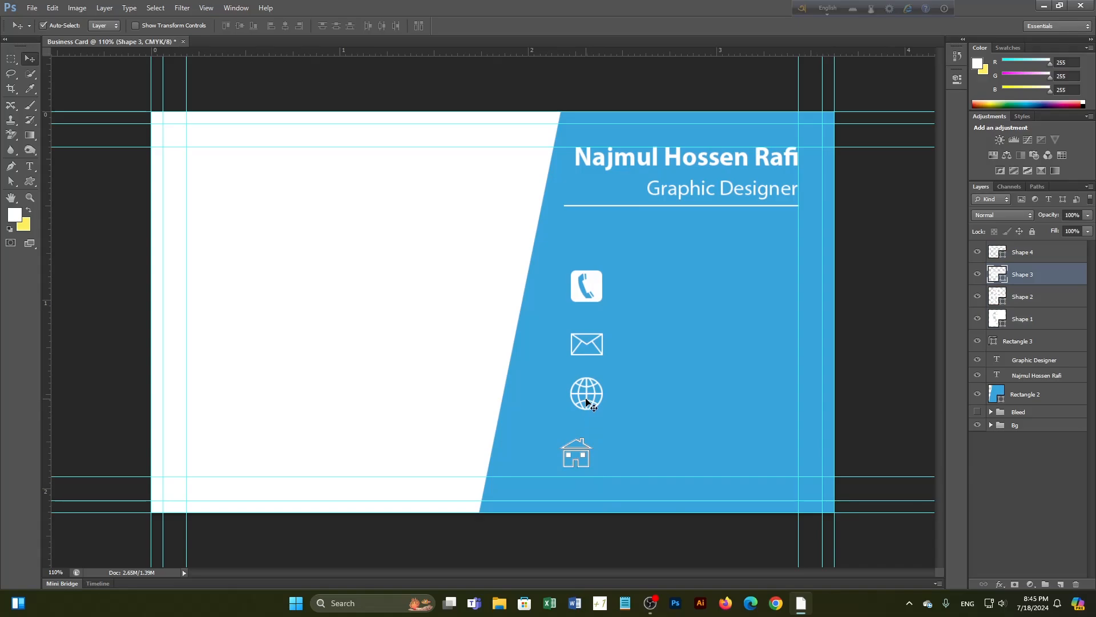
{"action": "left_click", "coordinate": [586, 396], "text": "shift"}
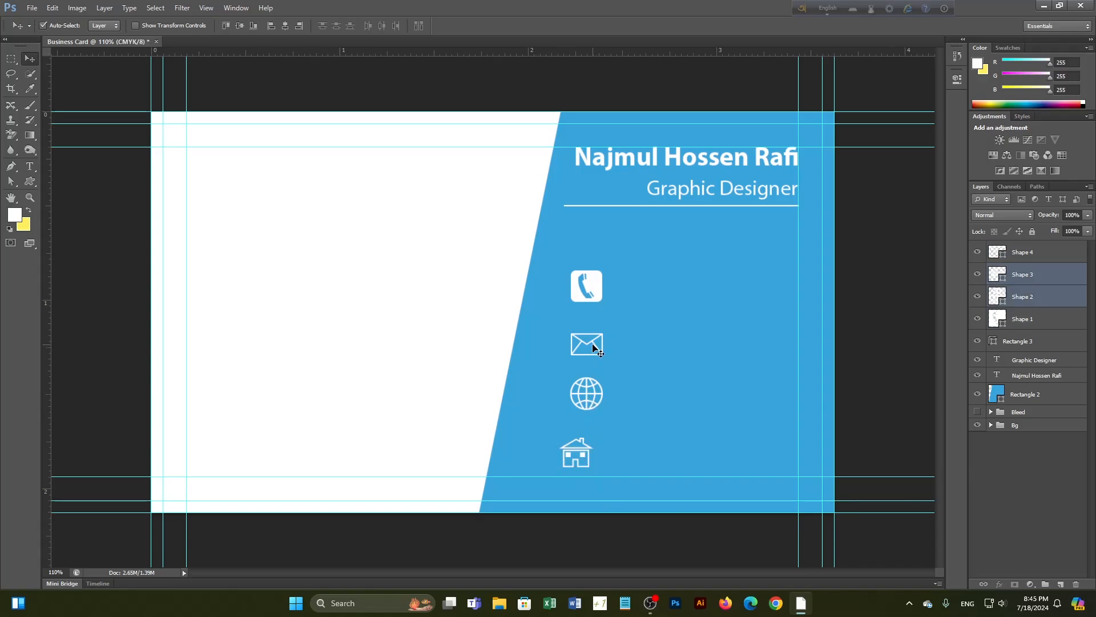
{"action": "left_click", "coordinate": [594, 345], "text": "shift"}
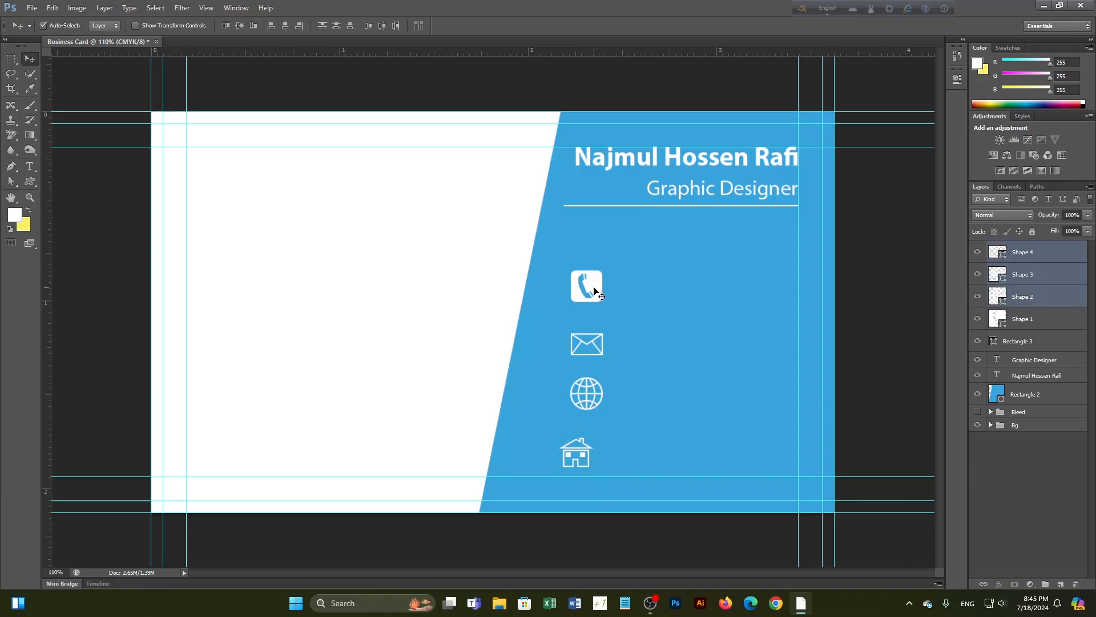
{"action": "left_click", "coordinate": [594, 291], "text": "shift"}
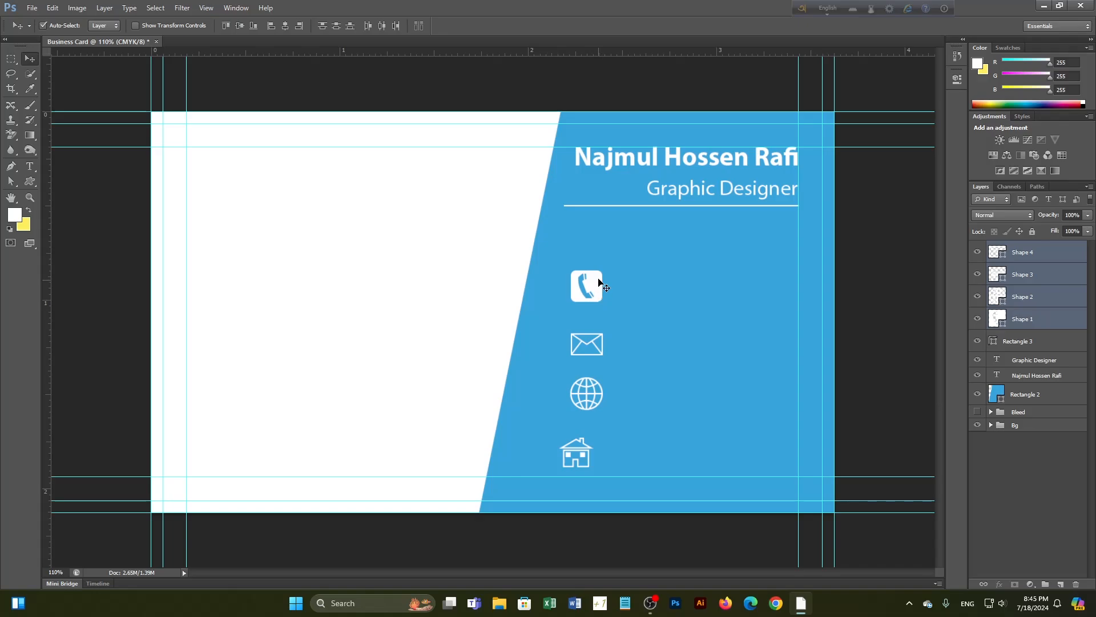
{"action": "left_click", "coordinate": [300, 26]}
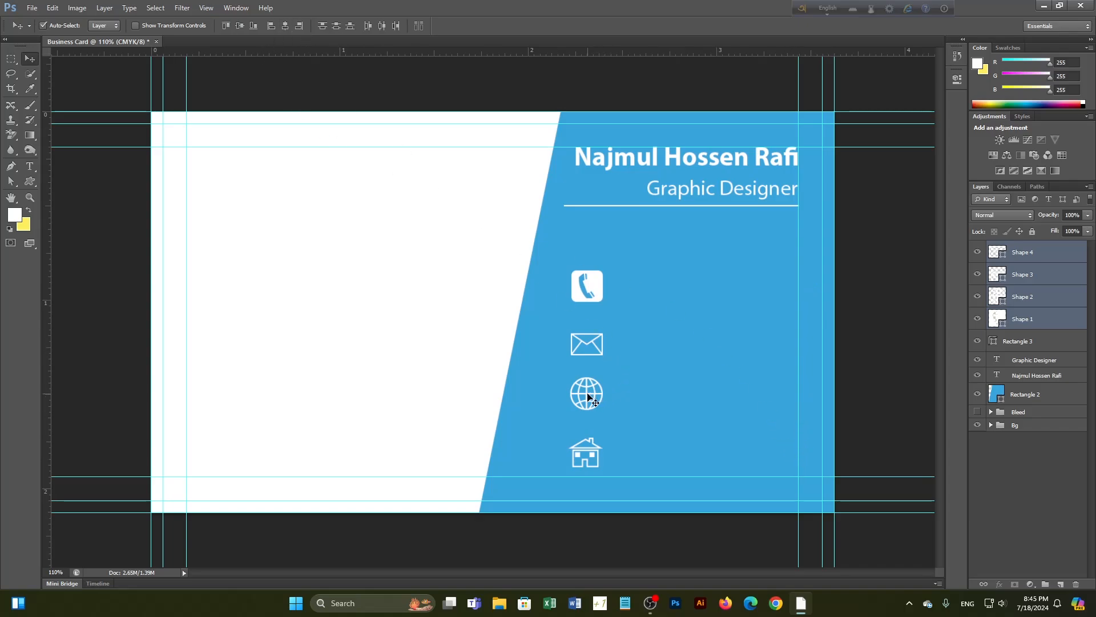
Nudge the aligned icons slightly right and reselect all four icon layers
{"action": "left_click_drag", "start_coordinate": [591, 400], "coordinate": [676, 401]}
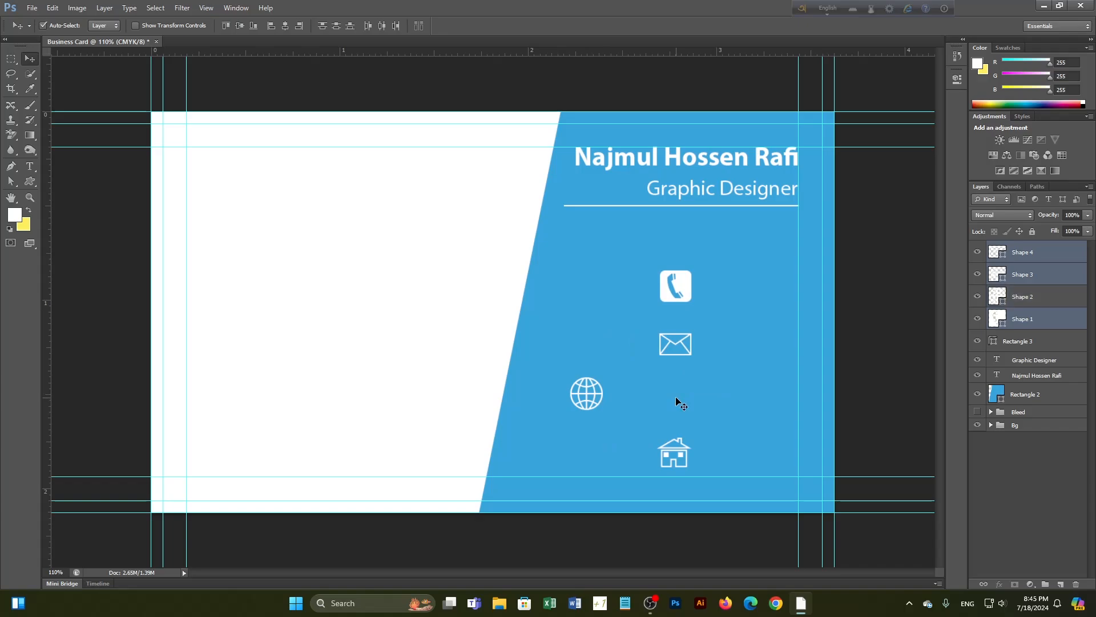
{"action": "key", "text": "ctrl+z"}
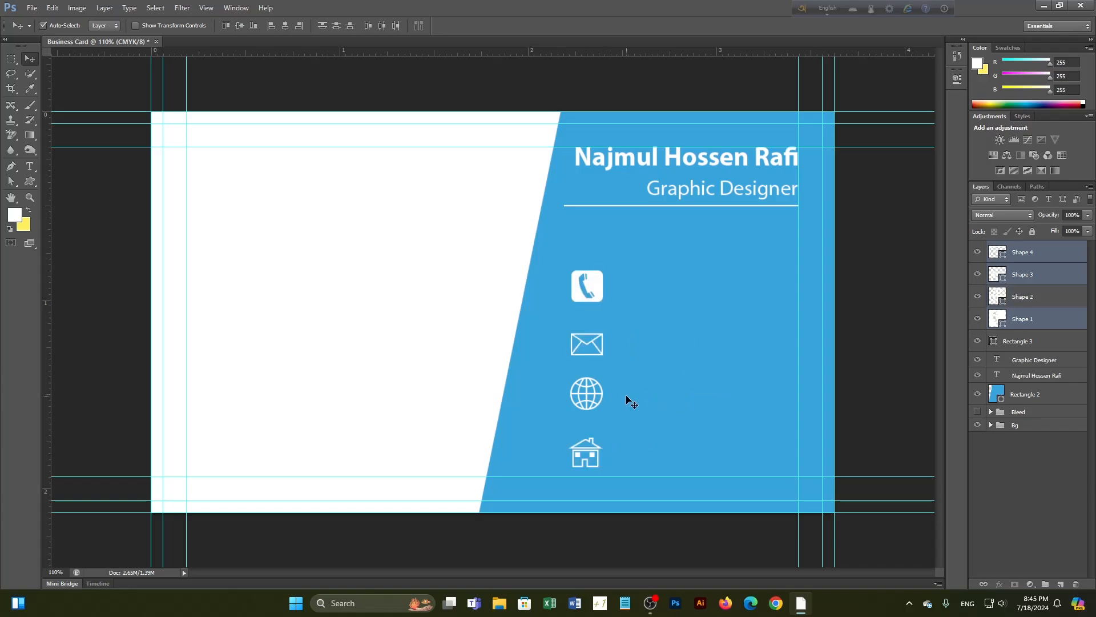
{"action": "key", "text": "Right"}
{"action": "left_click", "coordinate": [1033, 298], "text": "shift"}
{"action": "left_click", "coordinate": [1026, 254], "text": "shift"}
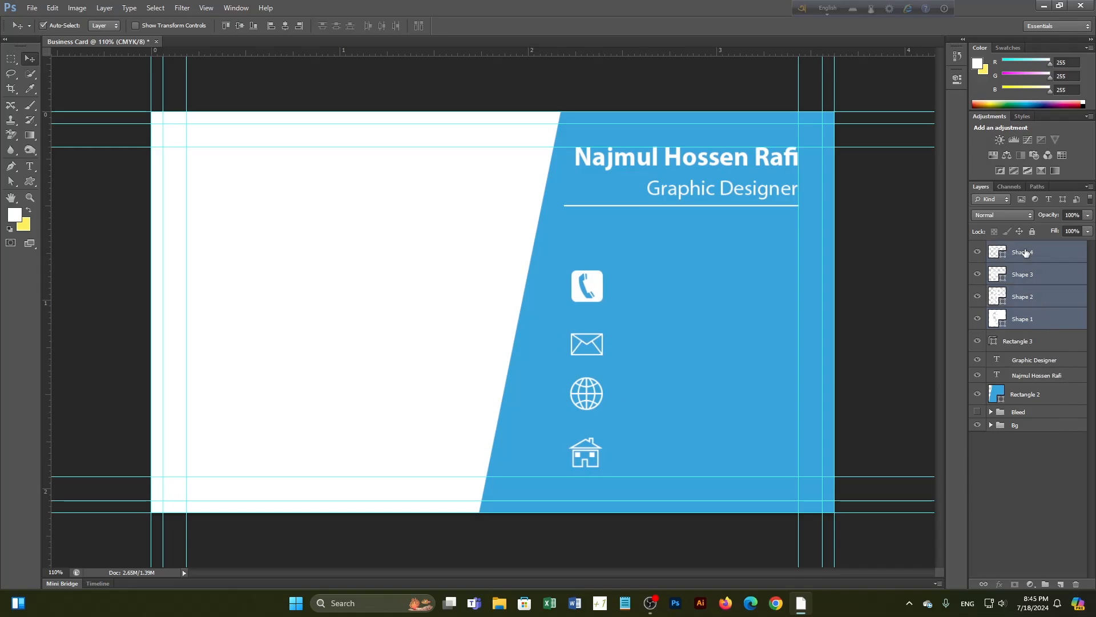
Push the icon column right to the guide and nudge each icon upward
{"action": "key", "text": "shift+Right"}
{"action": "key", "text": "shift+Right"}
{"action": "key", "text": "shift+Right"}
{"action": "key", "text": "shift+Right"}
{"action": "key", "text": "shift+Right"}
{"action": "key", "text": "shift+Right"}
{"action": "key", "text": "shift+Right"}
{"action": "key", "text": "shift+Right"}
{"action": "key", "text": "shift+Right"}
{"action": "key", "text": "shift+Right"}
{"action": "key", "text": "shift+Right"}
{"action": "key", "text": "shift+Right"}
{"action": "key", "text": "shift+Right"}
{"action": "key", "text": "shift+Right"}
{"action": "key", "text": "shift+Right"}
{"action": "key", "text": "shift+Right"}
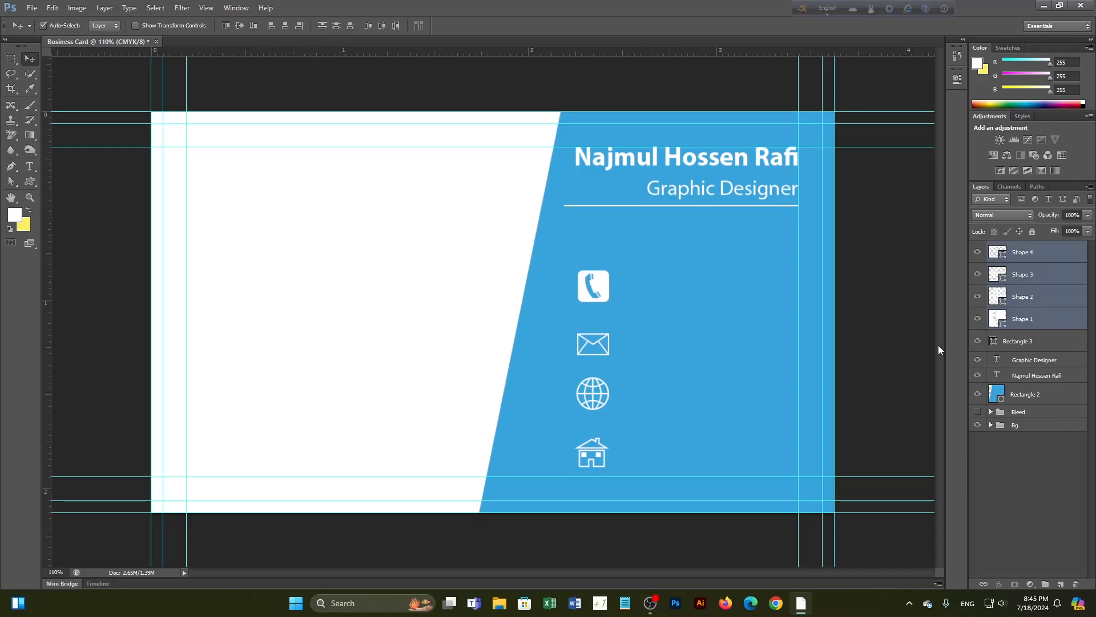
{"action": "key", "text": "shift+Right"}
{"action": "key", "text": "shift+Right"}
{"action": "key", "text": "shift+Right"}
{"action": "key", "text": "shift+Right"}
{"action": "key", "text": "shift+Right"}
{"action": "key", "text": "shift+Right"}
{"action": "key", "text": "shift+Right"}
{"action": "key", "text": "shift+Right"}
{"action": "key", "text": "shift+Right"}
{"action": "key", "text": "shift+Right"}
{"action": "key", "text": "shift+Right"}
{"action": "key", "text": "shift+Right"}
{"action": "key", "text": "shift+Right"}
{"action": "key", "text": "shift+Right"}
{"action": "key", "text": "shift+Right"}
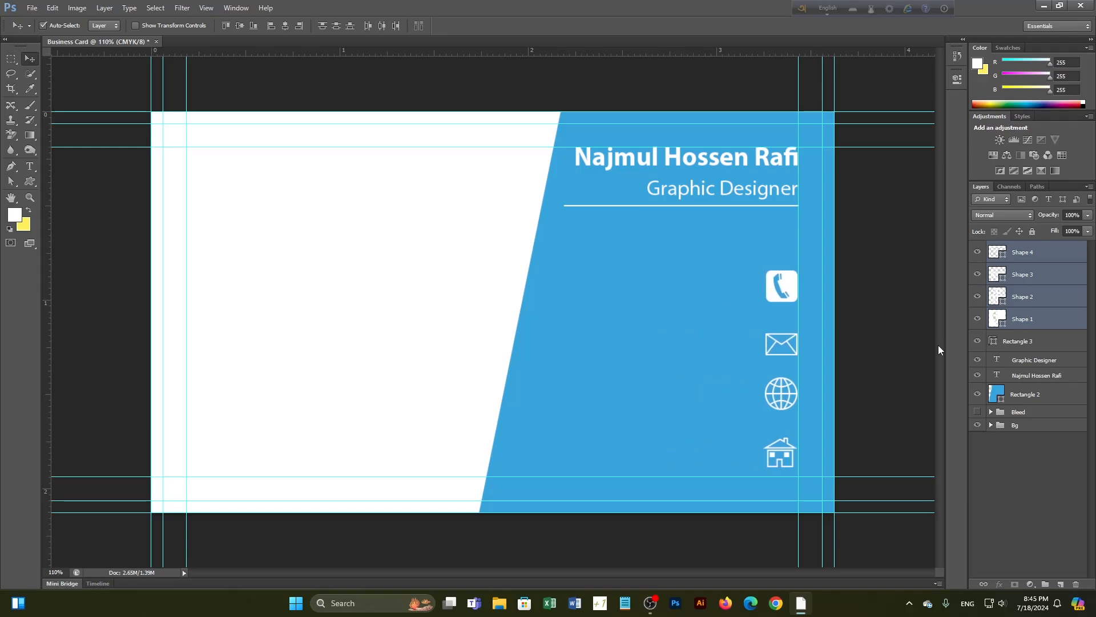
{"action": "left_click", "coordinate": [1035, 500]}
{"action": "left_click", "coordinate": [786, 292]}
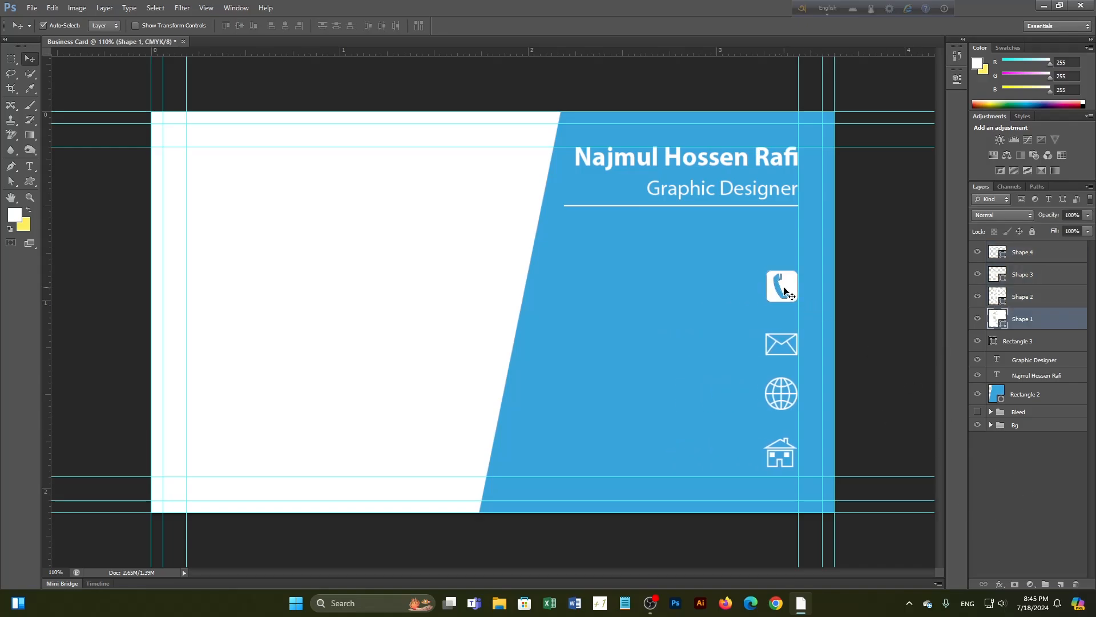
{"action": "key", "text": "shift+Up"}
{"action": "key", "text": "shift+Up"}
{"action": "key", "text": "shift+Up"}
{"action": "key", "text": "shift+Up"}
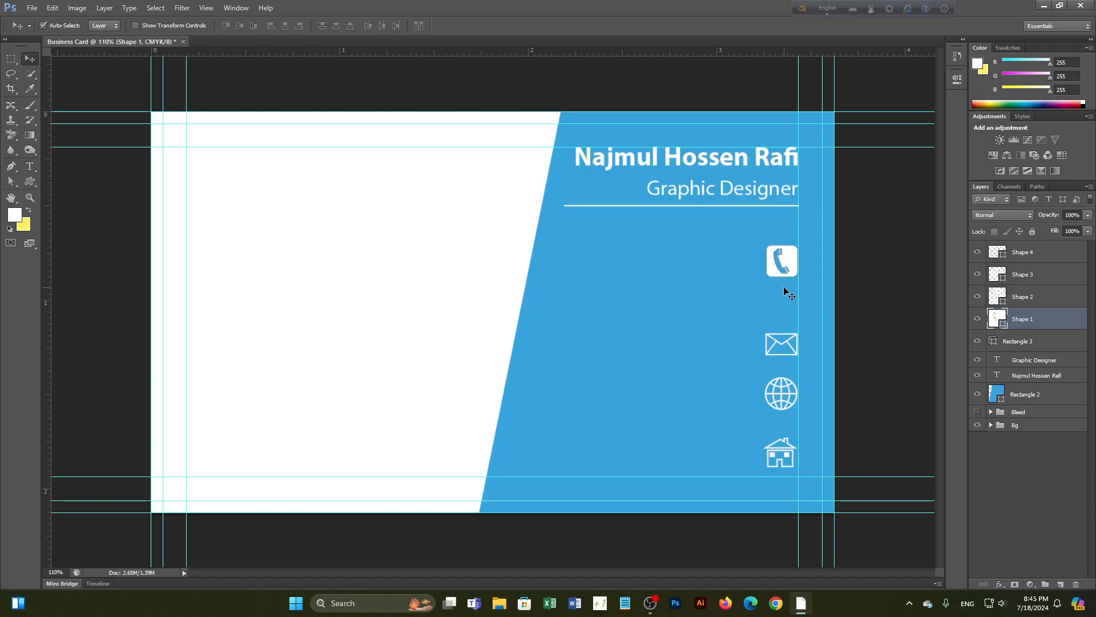
{"action": "left_click", "coordinate": [785, 344]}
{"action": "key", "text": "Up"}
{"action": "key", "text": "Up"}
{"action": "key", "text": "Up"}
{"action": "key", "text": "Up"}
{"action": "key", "text": "Up"}
{"action": "key", "text": "Up"}
{"action": "key", "text": "Up"}
{"action": "key", "text": "Up"}
{"action": "key", "text": "Up"}
{"action": "key", "text": "Up"}
{"action": "key", "text": "Up"}
{"action": "key", "text": "Up"}
{"action": "key", "text": "Up"}
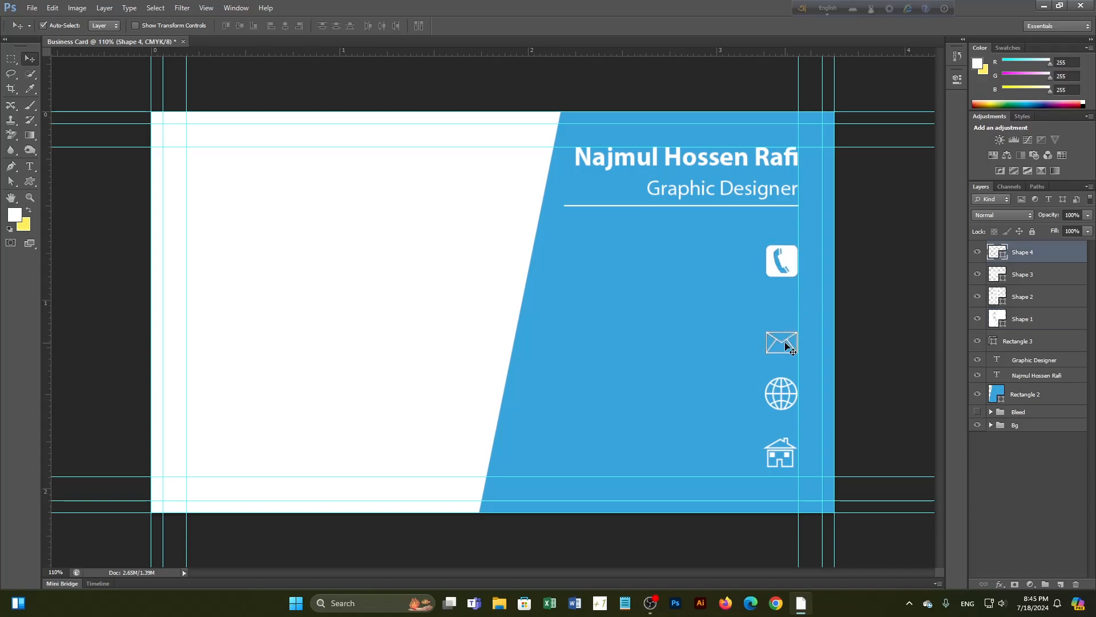
{"action": "left_click", "coordinate": [788, 398]}
{"action": "key", "text": "shift+Up"}
{"action": "key", "text": "shift+Up"}
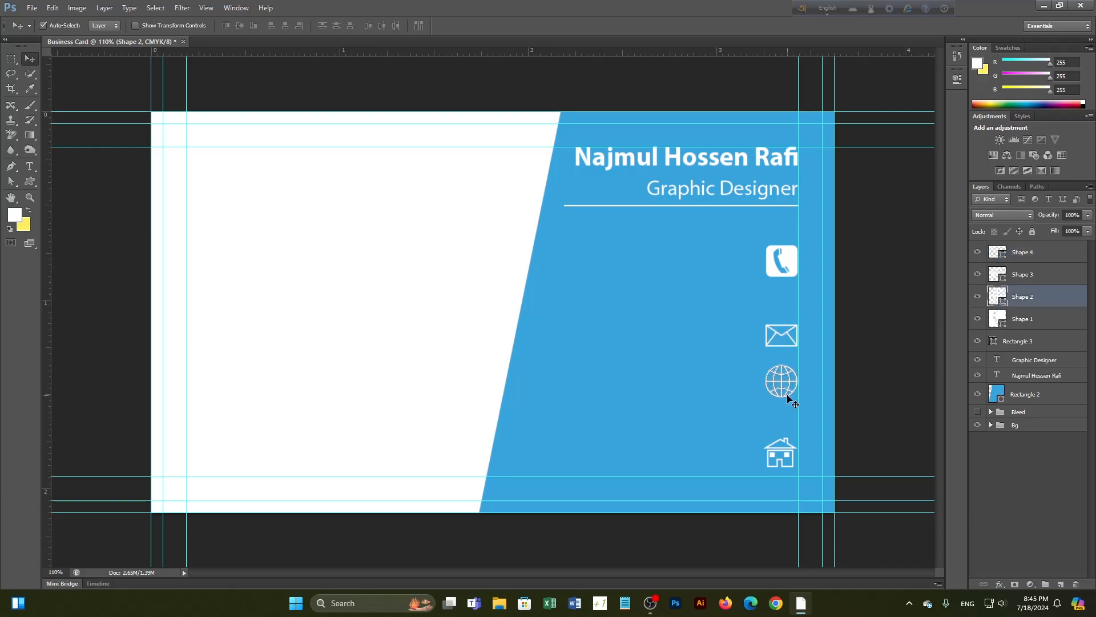
{"action": "left_click", "coordinate": [787, 455]}
{"action": "key", "text": "shift+Up"}
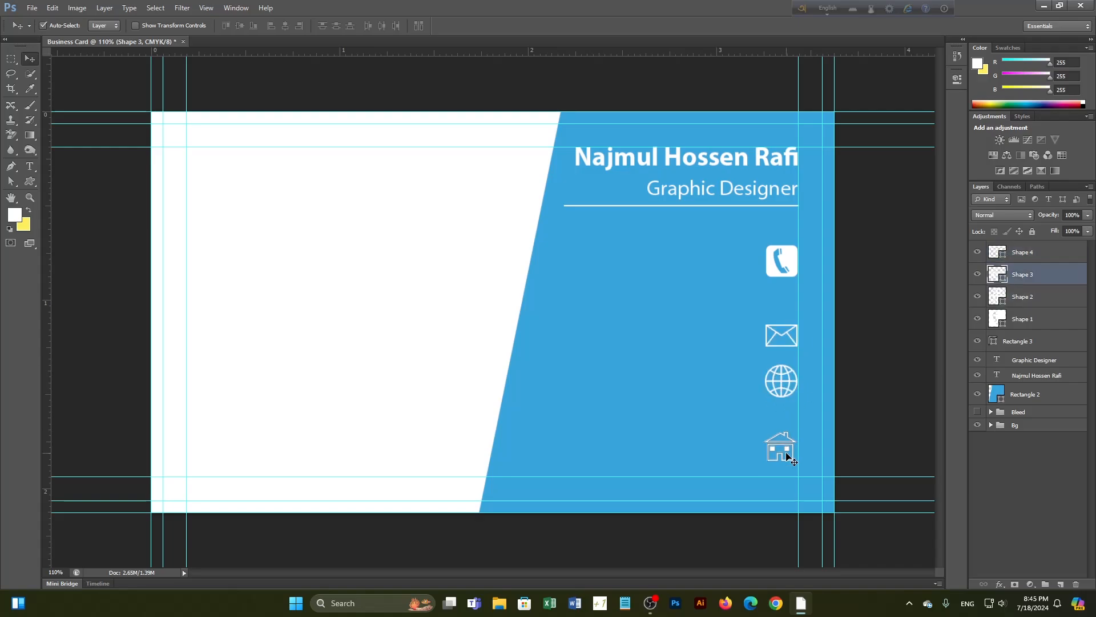
{"action": "left_click", "coordinate": [1046, 523]}
Distribute the four icon layers evenly by their vertical centres
{"action": "scroll", "coordinate": [811, 429], "scroll_direction": "up", "scroll_amount": 3}
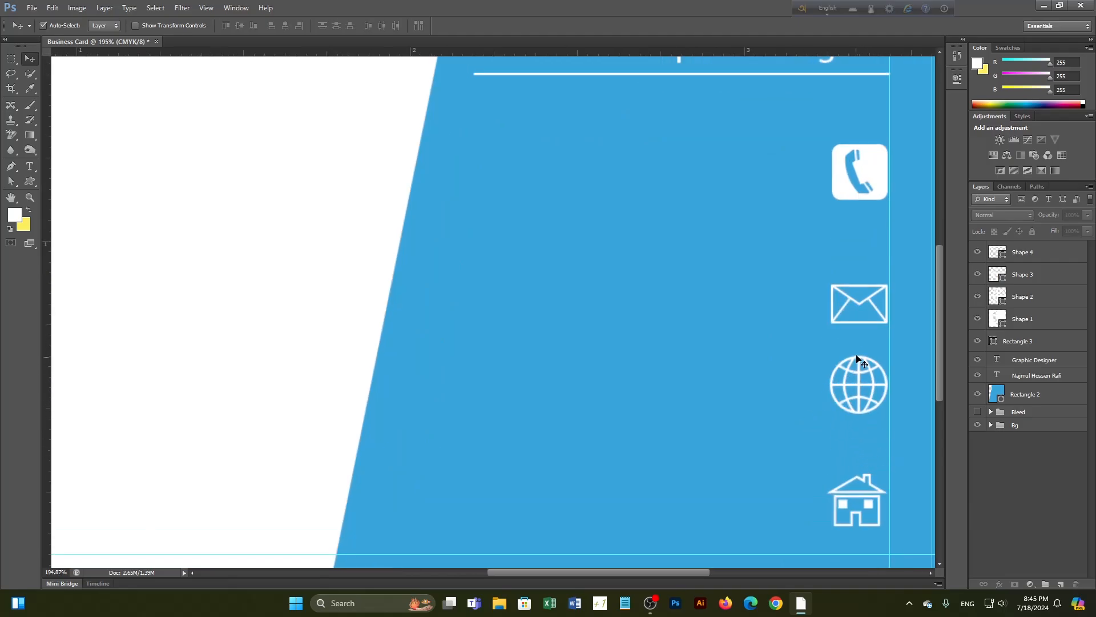
{"action": "scroll", "coordinate": [856, 377], "scroll_direction": "down", "scroll_amount": 2}
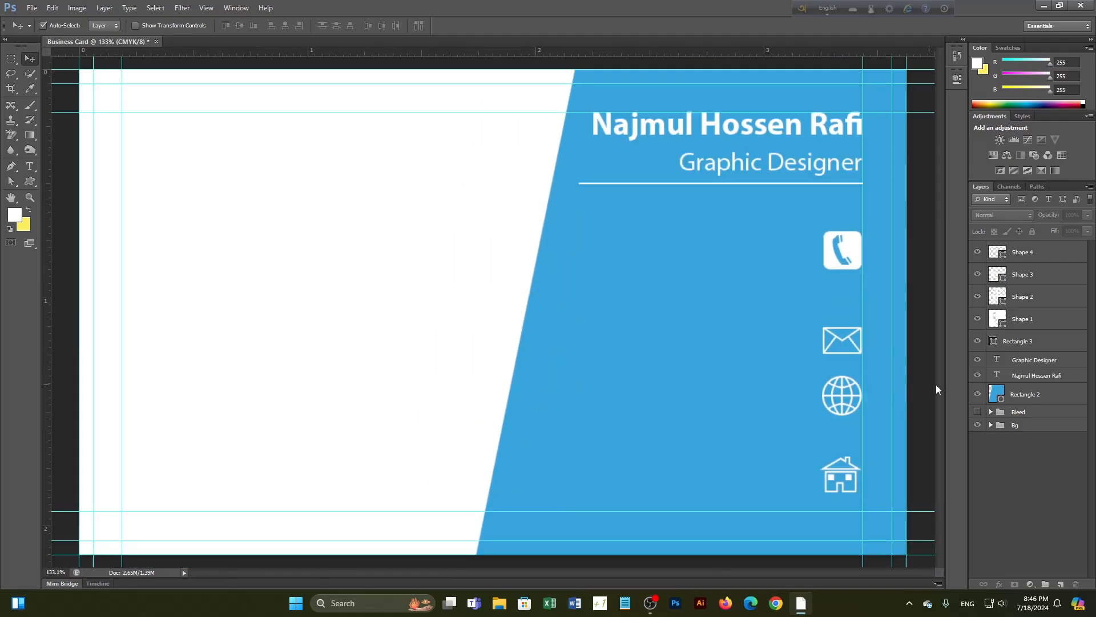
{"action": "left_click", "coordinate": [1031, 319]}
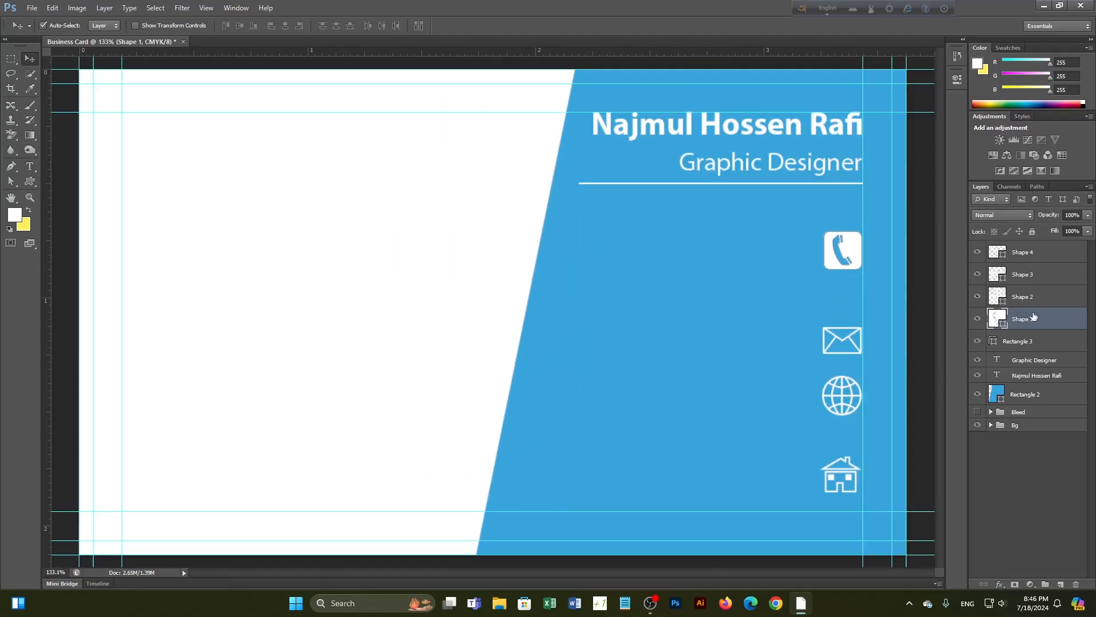
{"action": "left_click", "coordinate": [1038, 258], "text": "shift"}
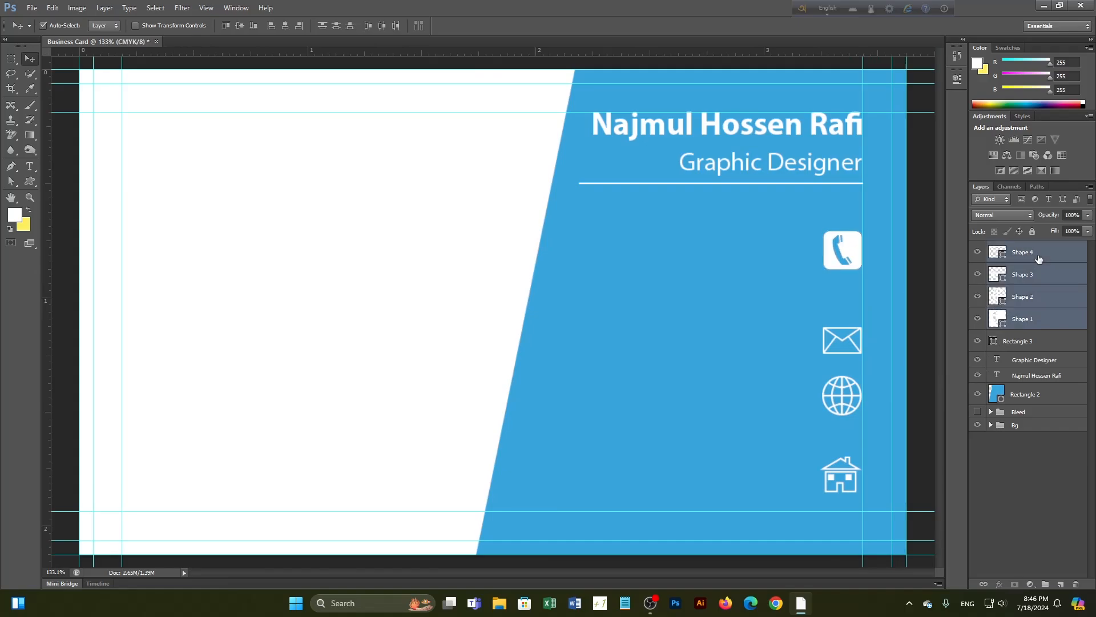
{"action": "left_click", "coordinate": [337, 27]}
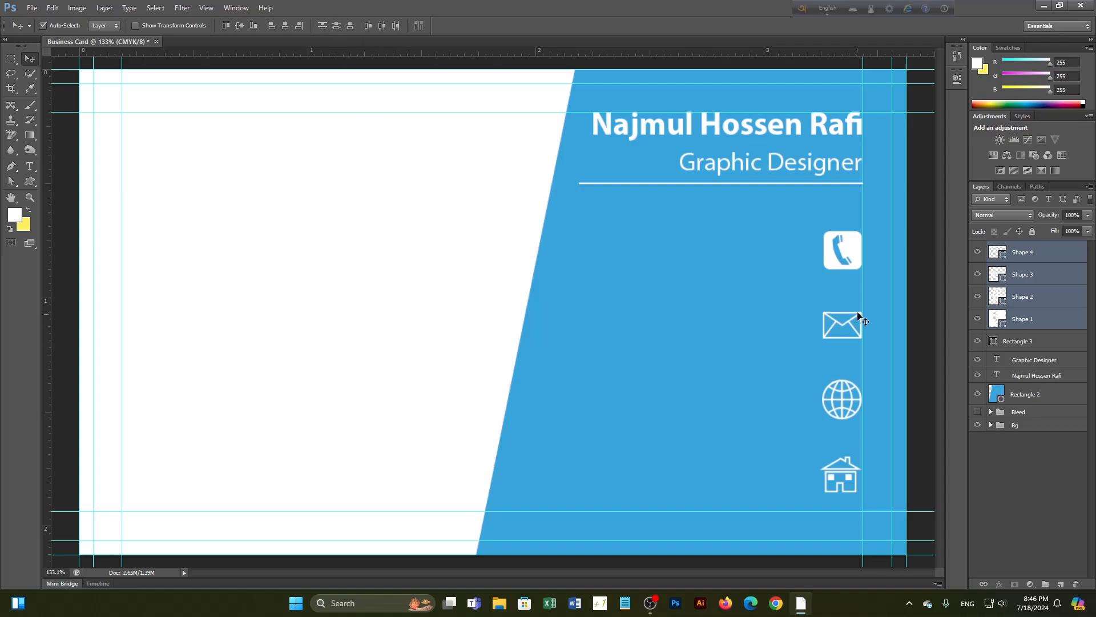
{"action": "left_click", "coordinate": [986, 483]}
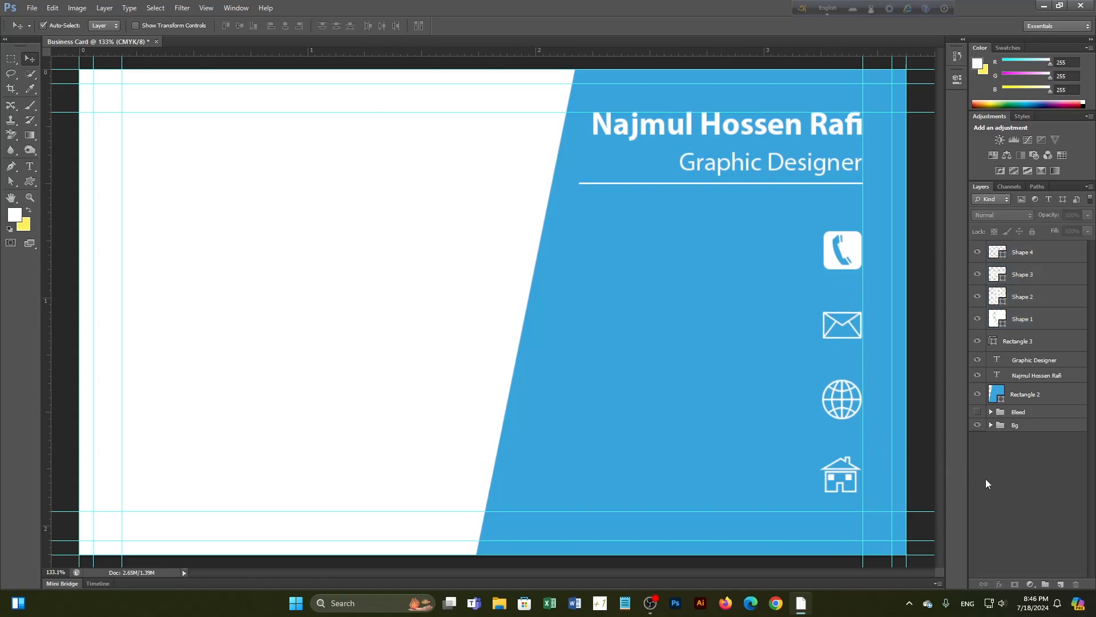
{"action": "left_click", "coordinate": [842, 272]}
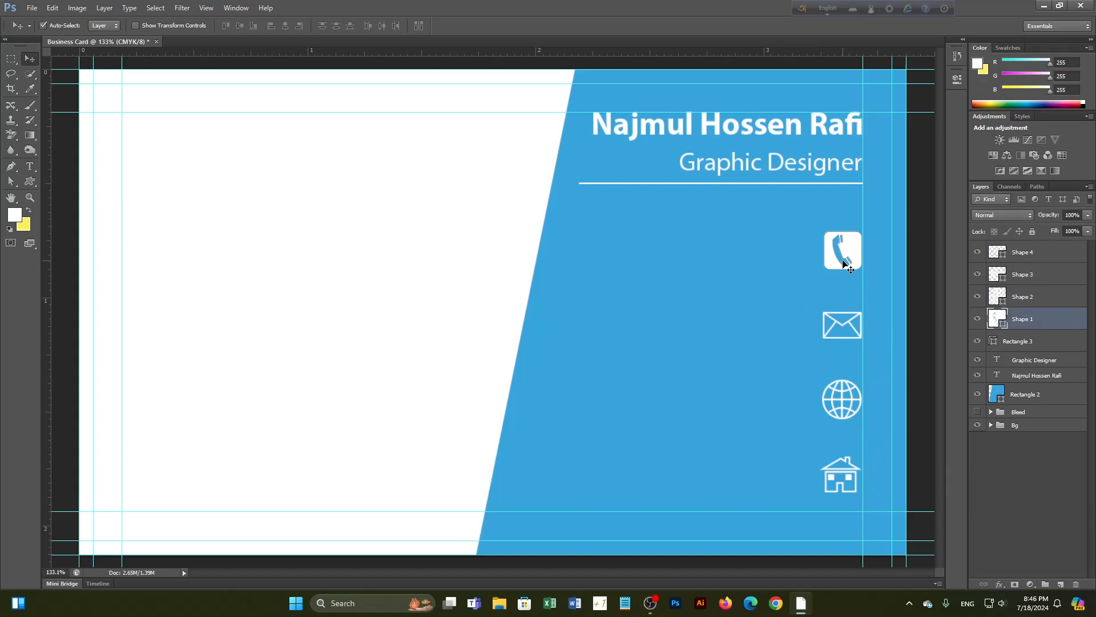
{"action": "scroll", "coordinate": [851, 264], "scroll_direction": "down", "scroll_amount": 1}
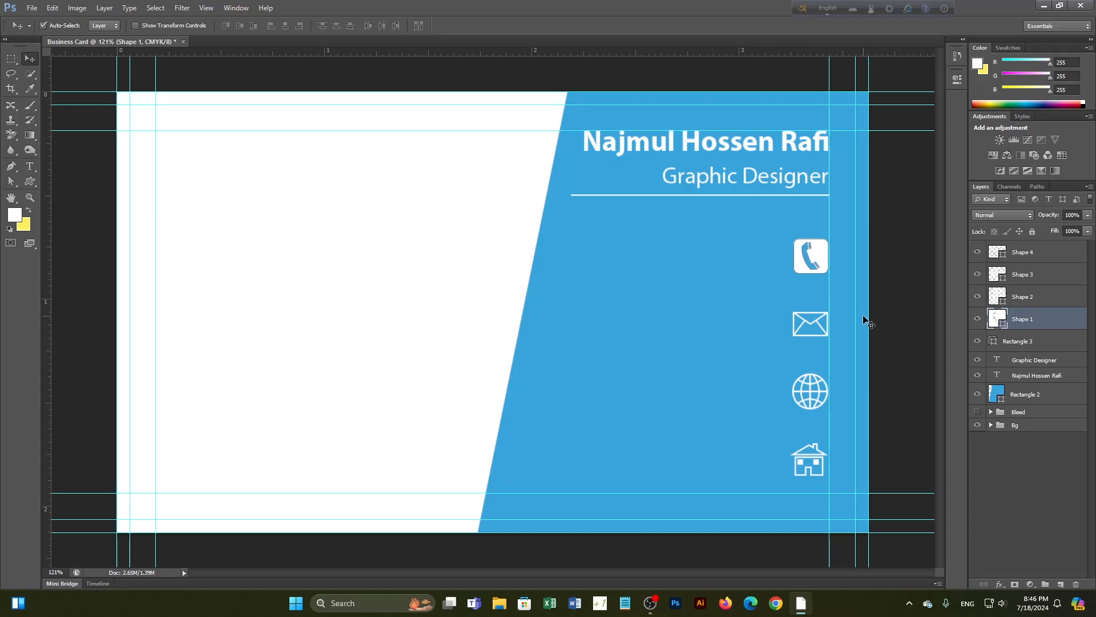
Scale the phone and envelope icons down to about two-thirds size with Free Transform
{"action": "key", "text": "ctrl+t"}
{"action": "scroll", "coordinate": [822, 254], "scroll_direction": "up", "scroll_amount": 3}
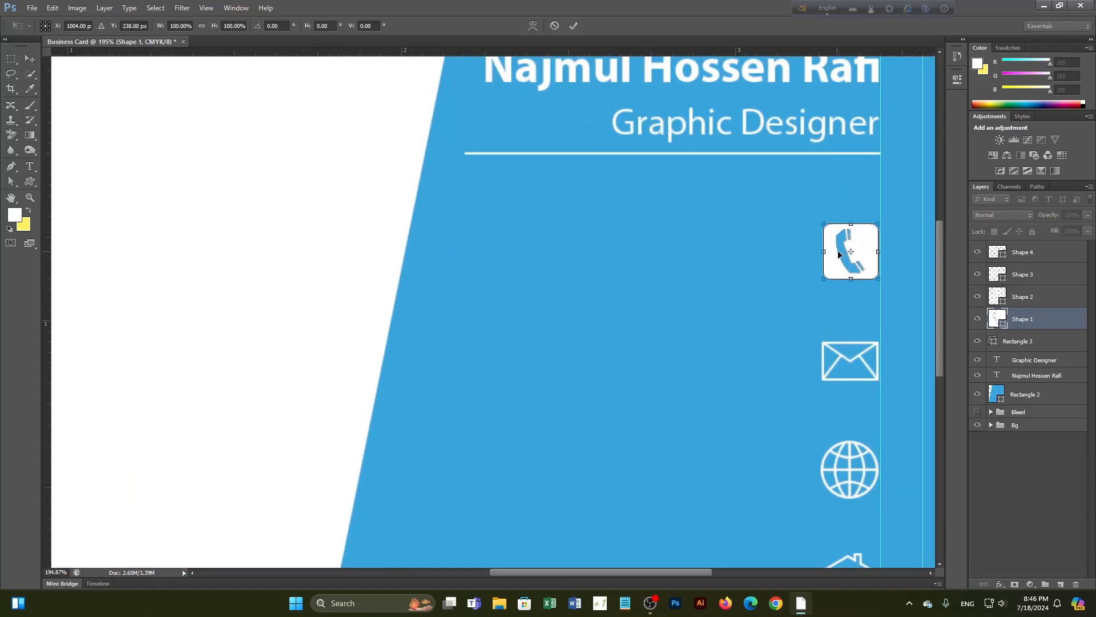
{"action": "scroll", "coordinate": [863, 249], "scroll_direction": "up", "scroll_amount": 2}
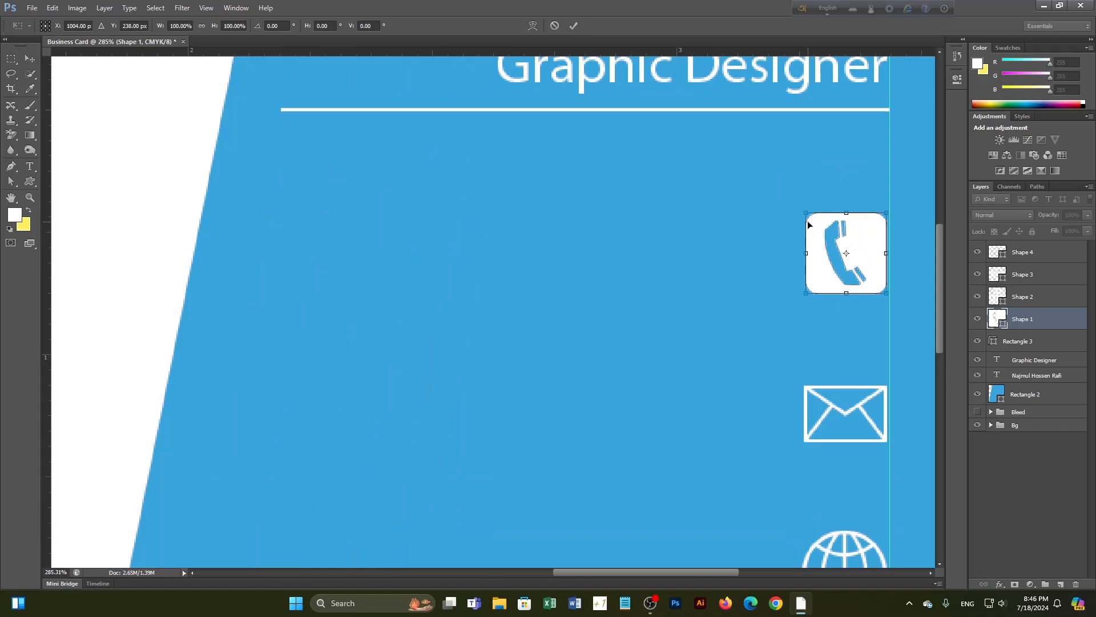
{"action": "left_click_drag", "start_coordinate": [806, 215], "coordinate": [841, 239]}
{"action": "scroll", "coordinate": [867, 271], "scroll_direction": "down", "scroll_amount": 2}
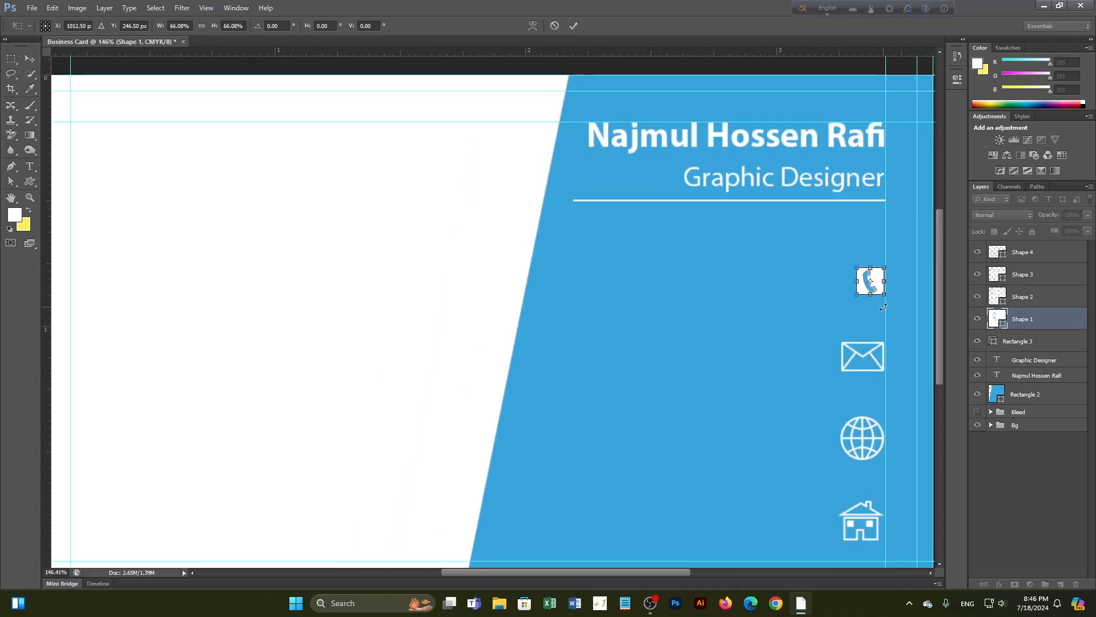
{"action": "key", "text": "Return"}
{"action": "left_click", "coordinate": [863, 357]}
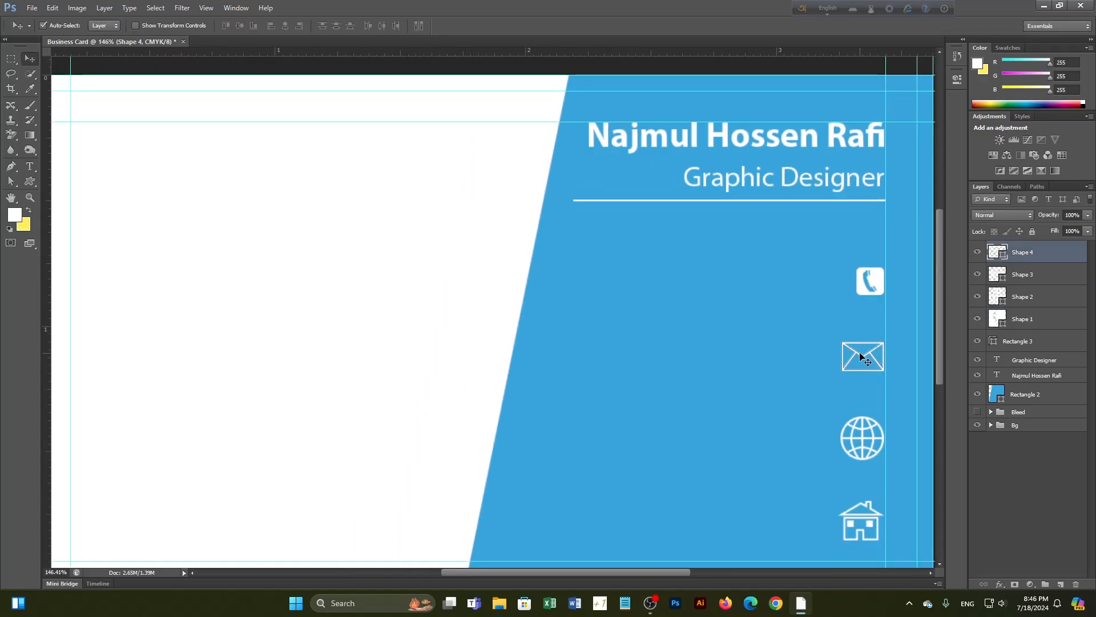
{"action": "key", "text": "ctrl+t"}
{"action": "left_click_drag", "start_coordinate": [843, 342], "coordinate": [857, 355]}
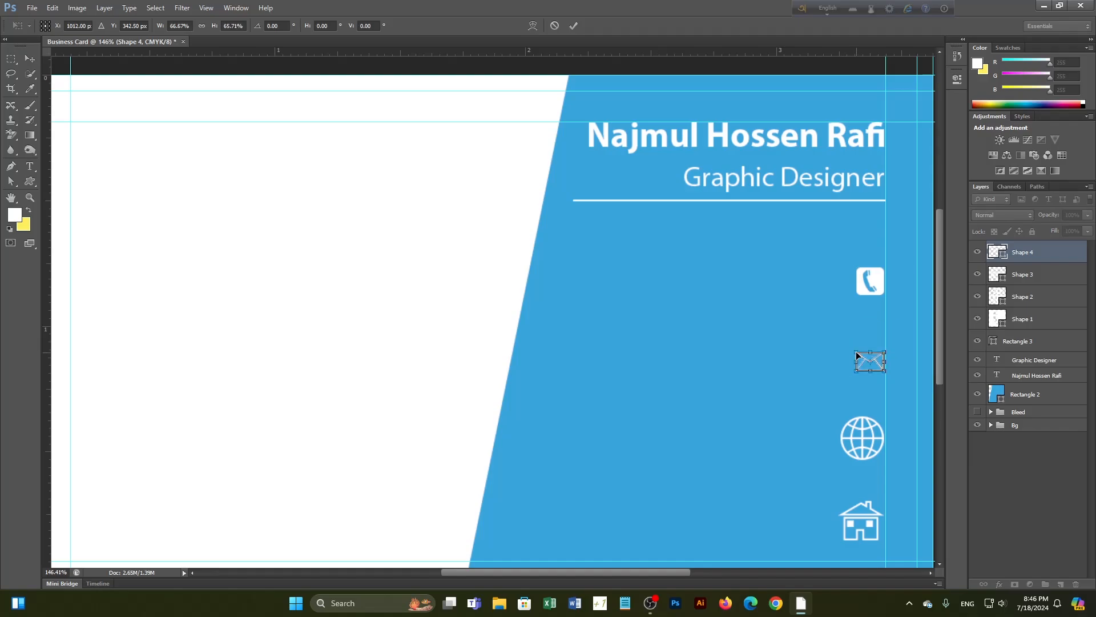
{"action": "key", "text": "Return"}
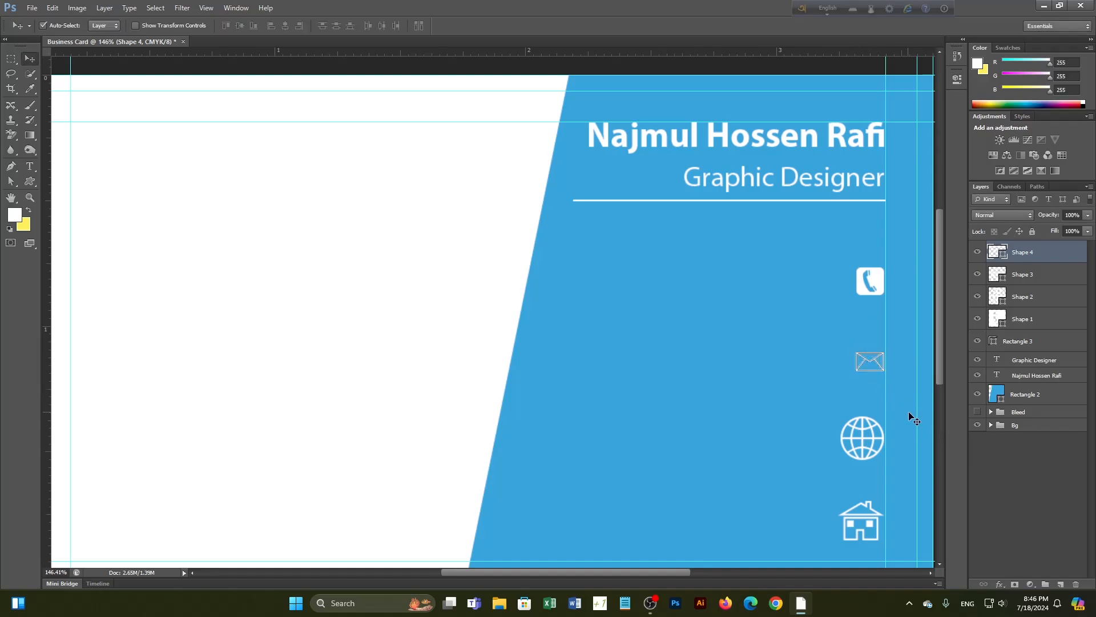
Scale the globe and house icons down to about two-thirds size
{"action": "scroll", "coordinate": [911, 416], "scroll_direction": "down", "scroll_amount": 2}
{"action": "scroll", "coordinate": [894, 440], "scroll_direction": "up", "scroll_amount": 4}
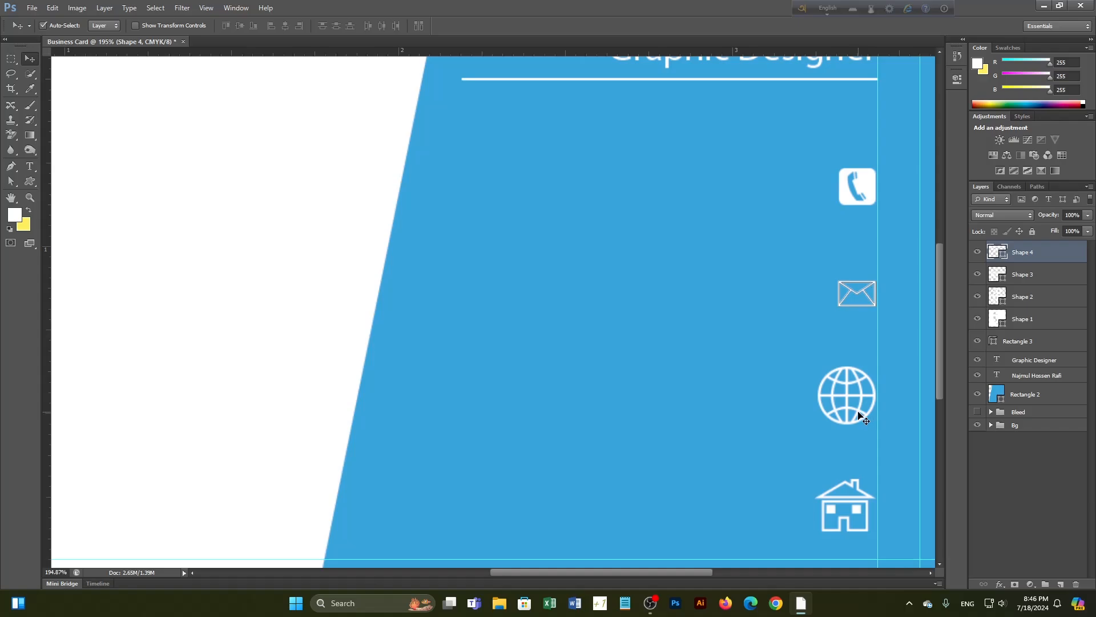
{"action": "left_click", "coordinate": [858, 413]}
{"action": "key", "text": "ctrl+t"}
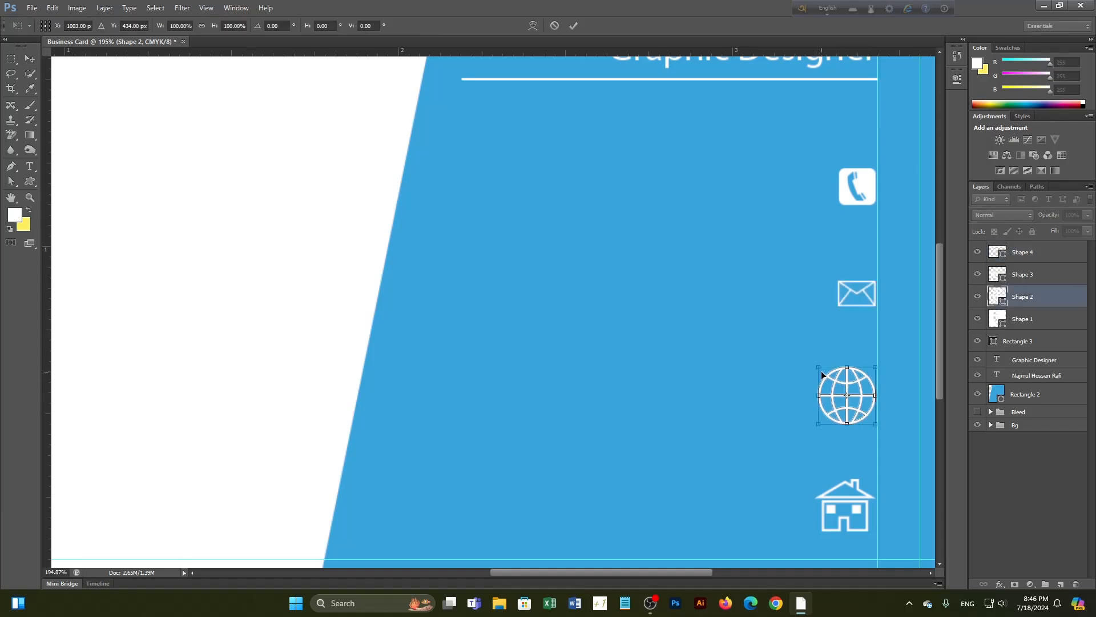
{"action": "left_click_drag", "start_coordinate": [820, 368], "coordinate": [837, 388]}
{"action": "key", "text": "Return"}
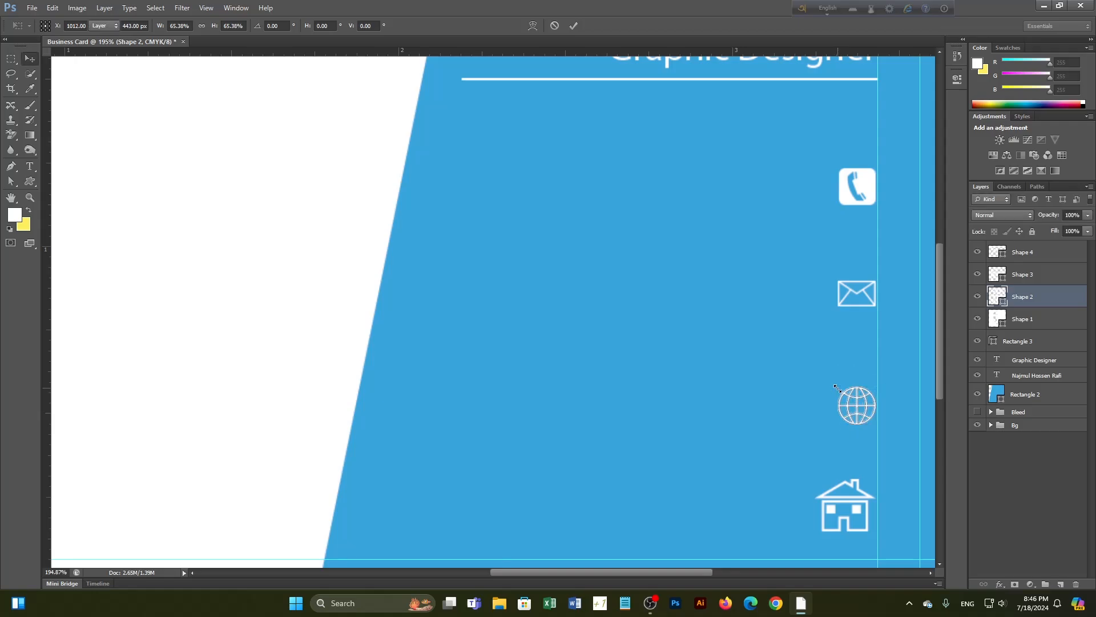
{"action": "left_click", "coordinate": [863, 504]}
{"action": "key", "text": "ctrl+t"}
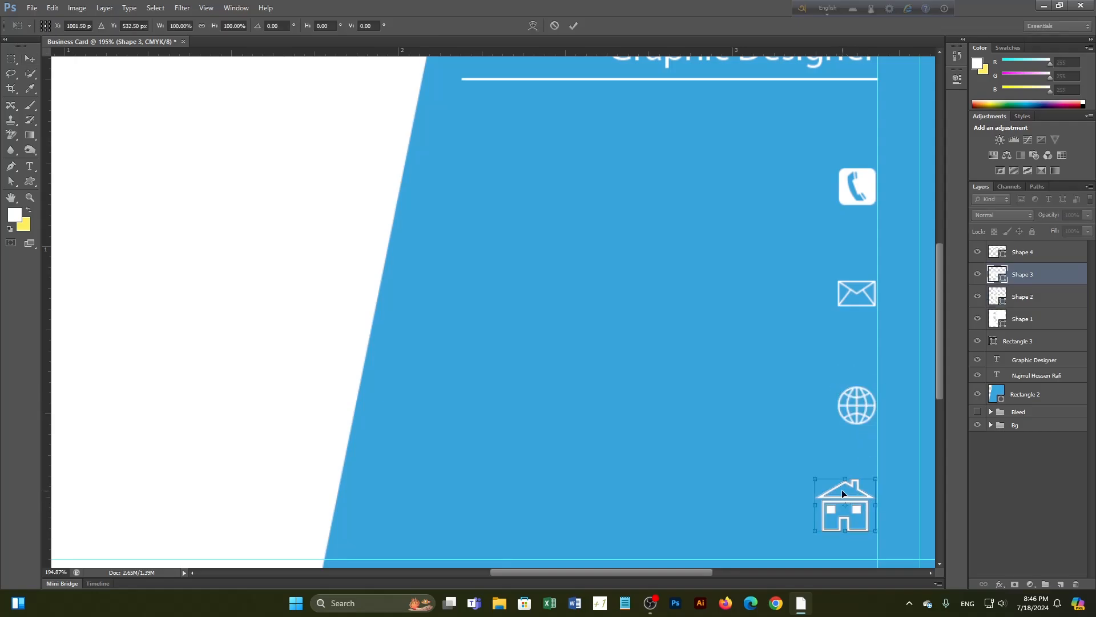
{"action": "left_click_drag", "start_coordinate": [817, 478], "coordinate": [841, 502]}
{"action": "key", "text": "Return"}
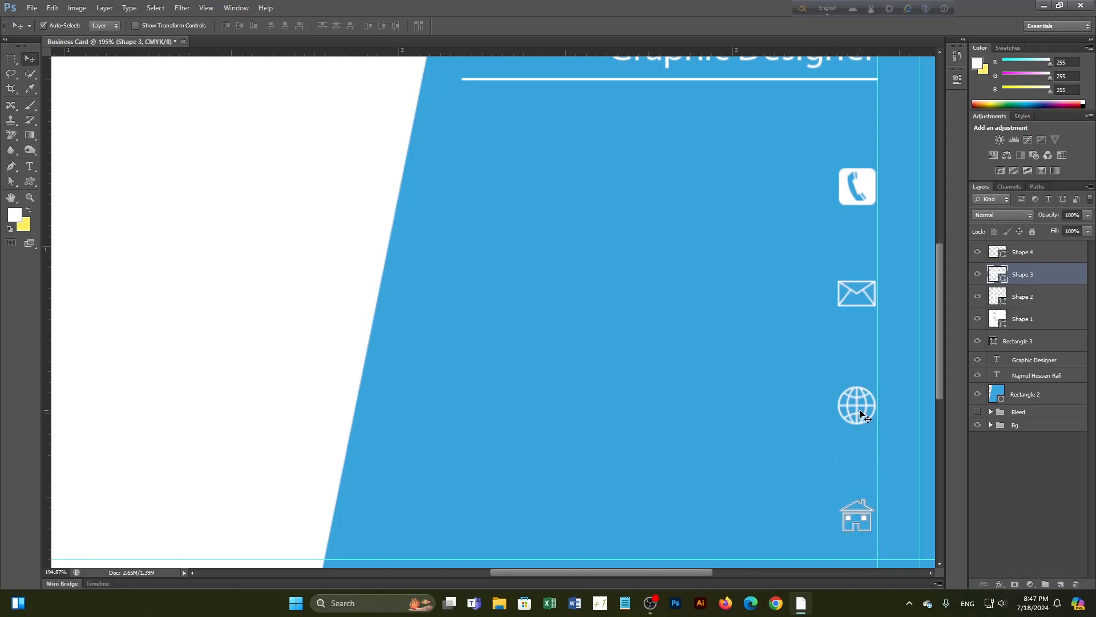
{"action": "left_click", "coordinate": [1053, 321]}
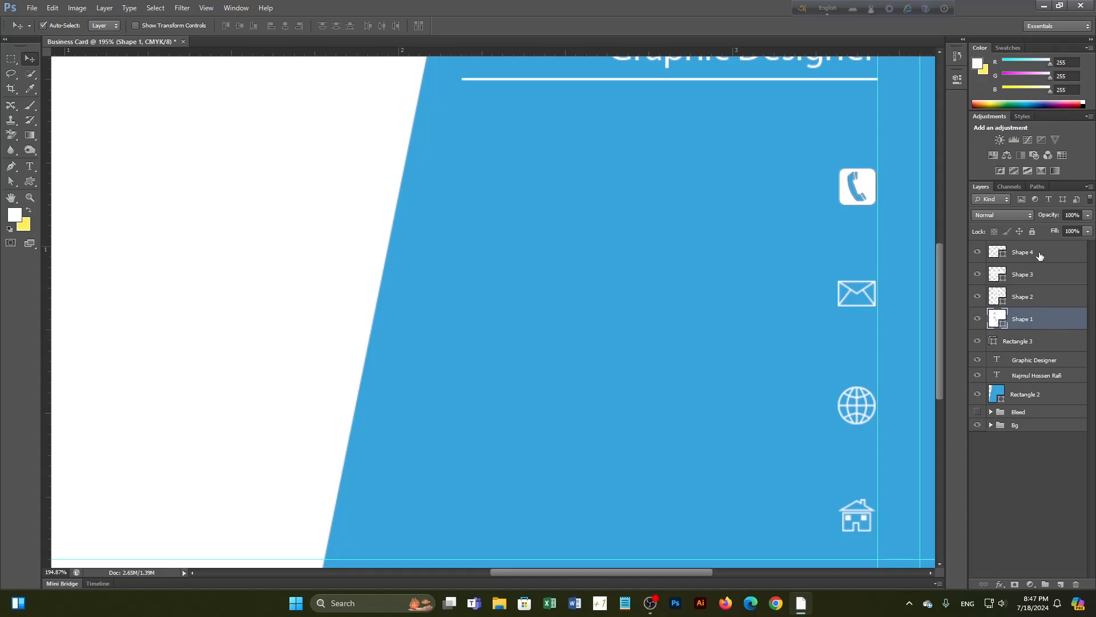
Group the four icon layers and name the group Icon
{"action": "left_click", "coordinate": [1038, 258], "text": "shift"}
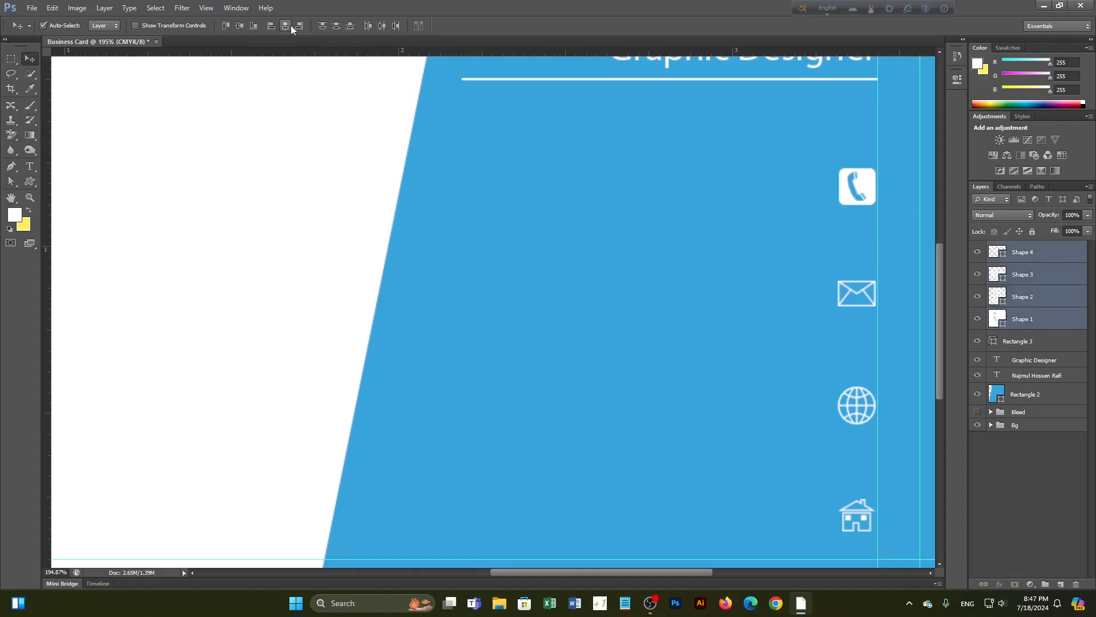
{"action": "left_click", "coordinate": [1031, 479]}
{"action": "left_click", "coordinate": [1035, 321]}
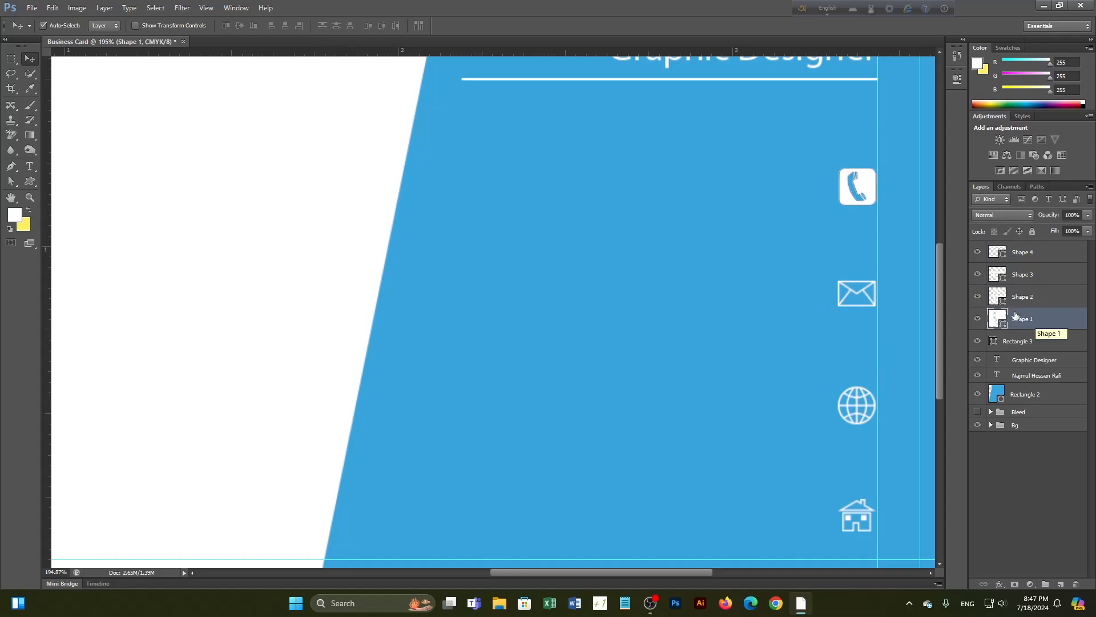
{"action": "left_click", "coordinate": [1028, 256], "text": "shift"}
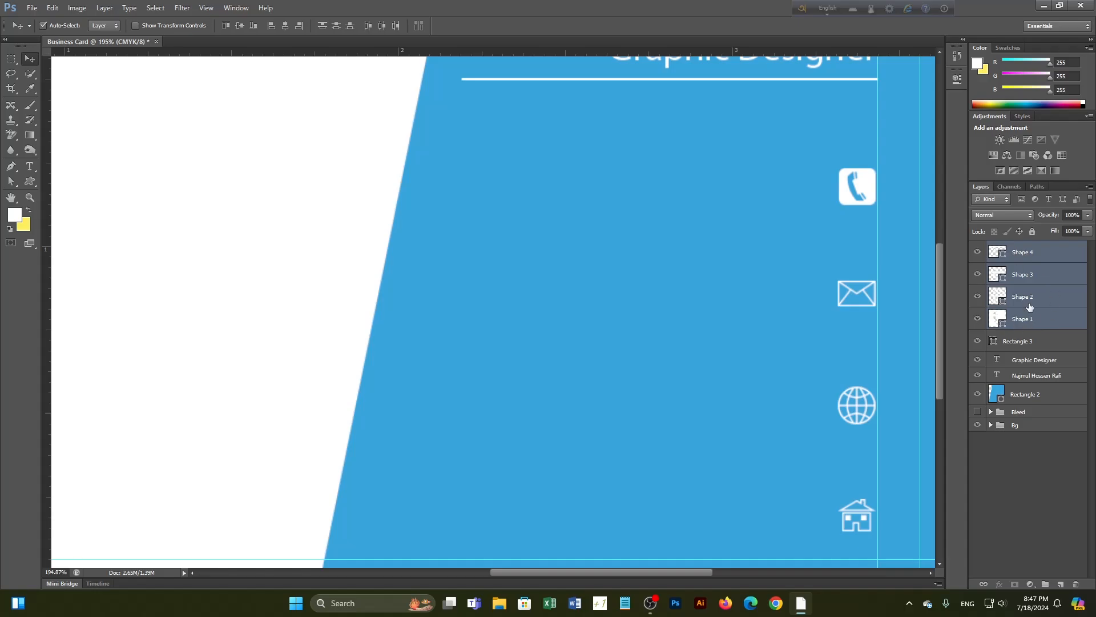
{"action": "key", "text": "ctrl+g"}
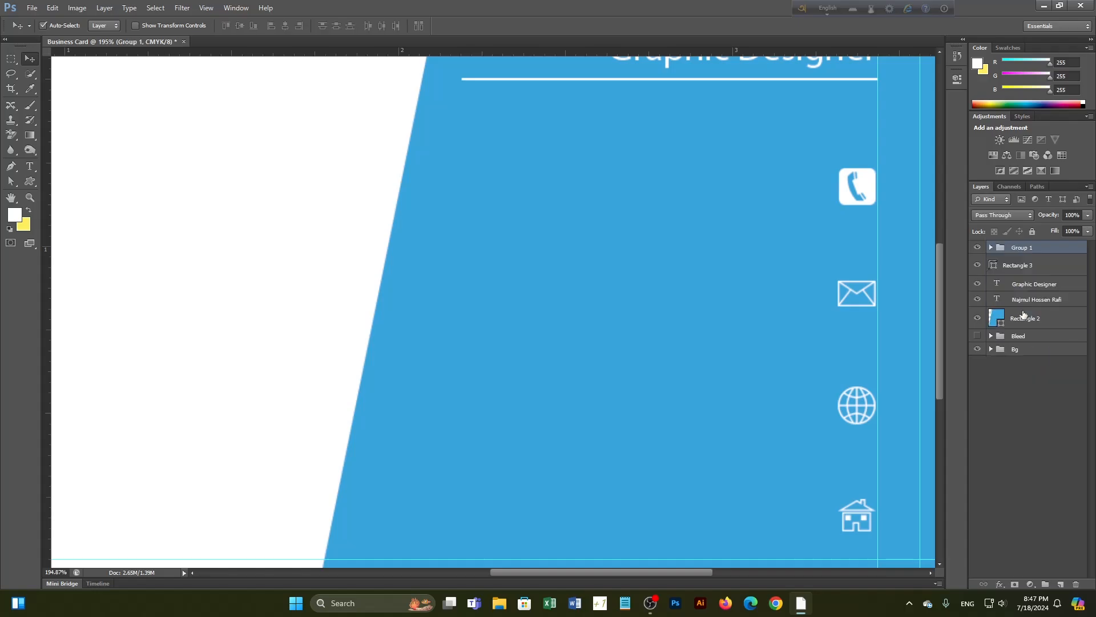
{"action": "double_click", "coordinate": [1023, 248]}
{"action": "type", "text": "Icon"}
{"action": "key", "text": "Return"}
Check the white divider line layer and move it below the blue panel layer
{"action": "left_click", "coordinate": [1037, 396]}
{"action": "scroll", "coordinate": [700, 360], "scroll_direction": "down", "scroll_amount": 1}
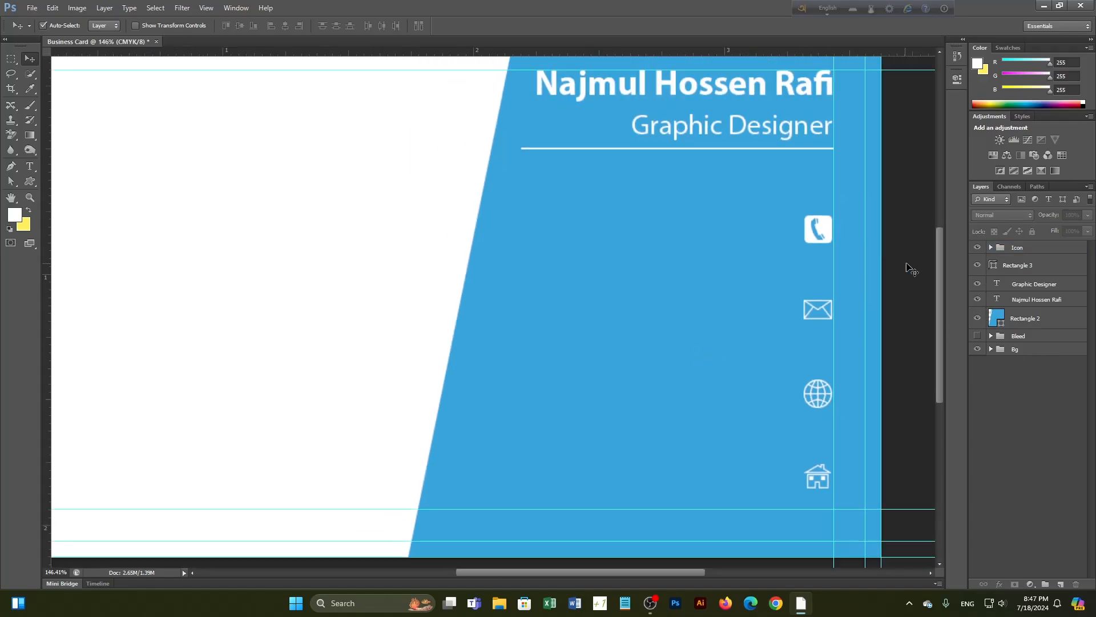
{"action": "left_click", "coordinate": [979, 265]}
{"action": "left_click", "coordinate": [978, 265]}
{"action": "left_click", "coordinate": [978, 265]}
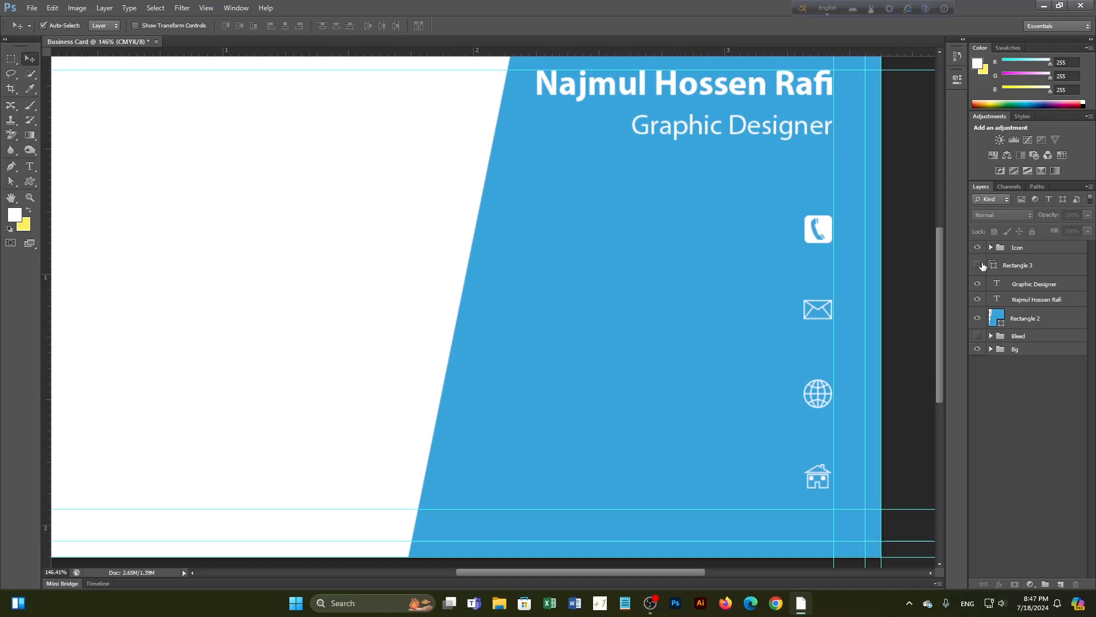
{"action": "left_click", "coordinate": [980, 265]}
{"action": "left_click_drag", "start_coordinate": [1005, 265], "coordinate": [1022, 292]}
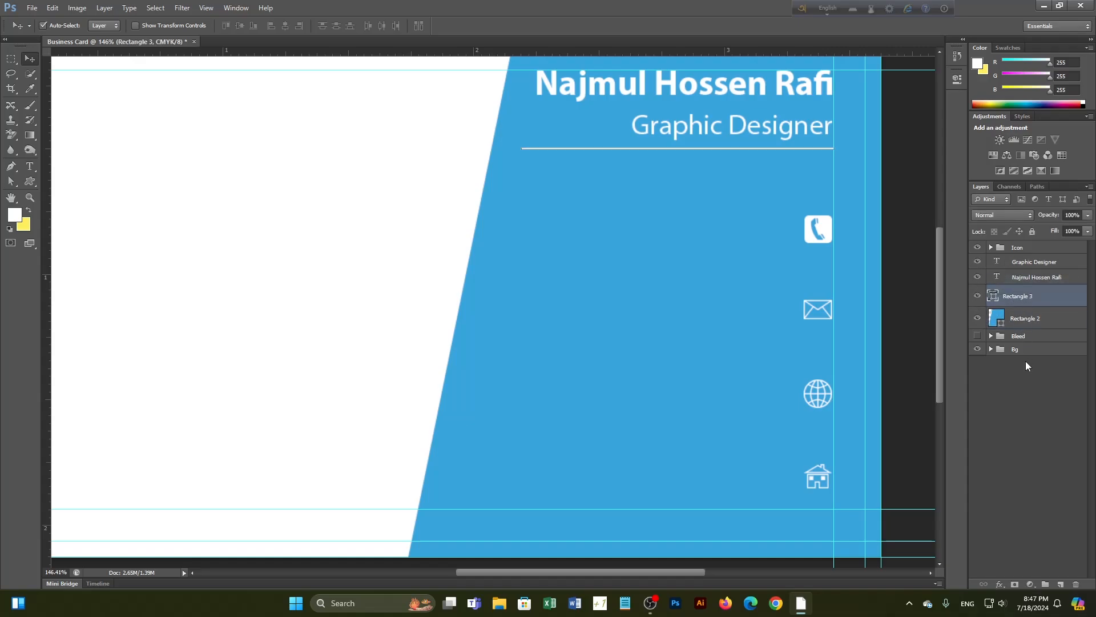
Group the blue panel and white line rectangles into a group named Design
{"action": "left_click", "coordinate": [1019, 320]}
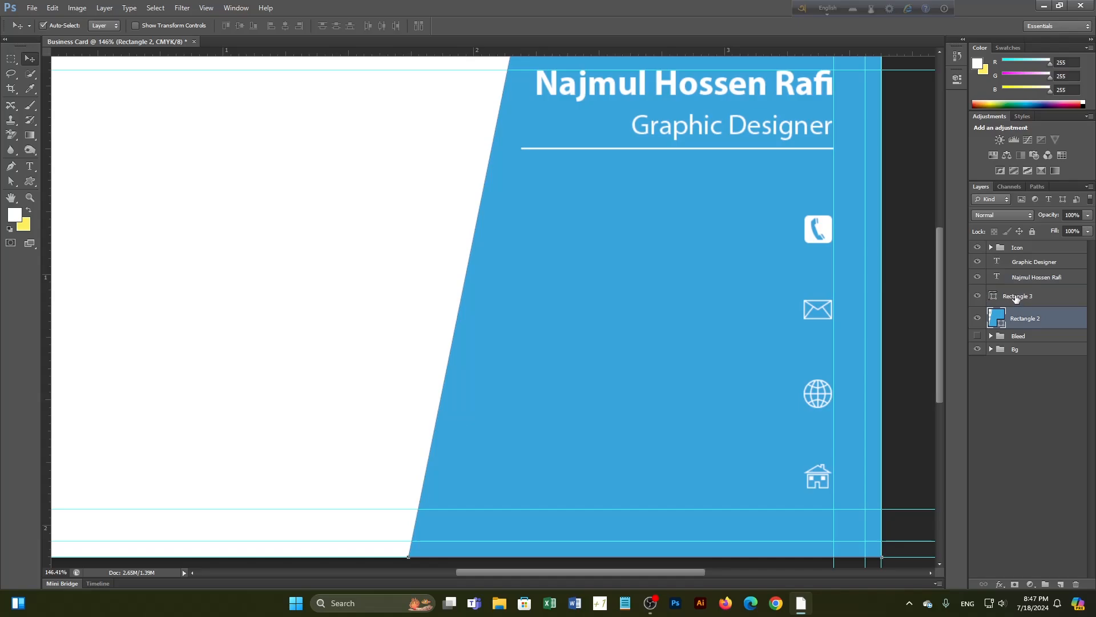
{"action": "left_click", "coordinate": [1015, 296], "text": "shift"}
{"action": "key", "text": "ctrl+g"}
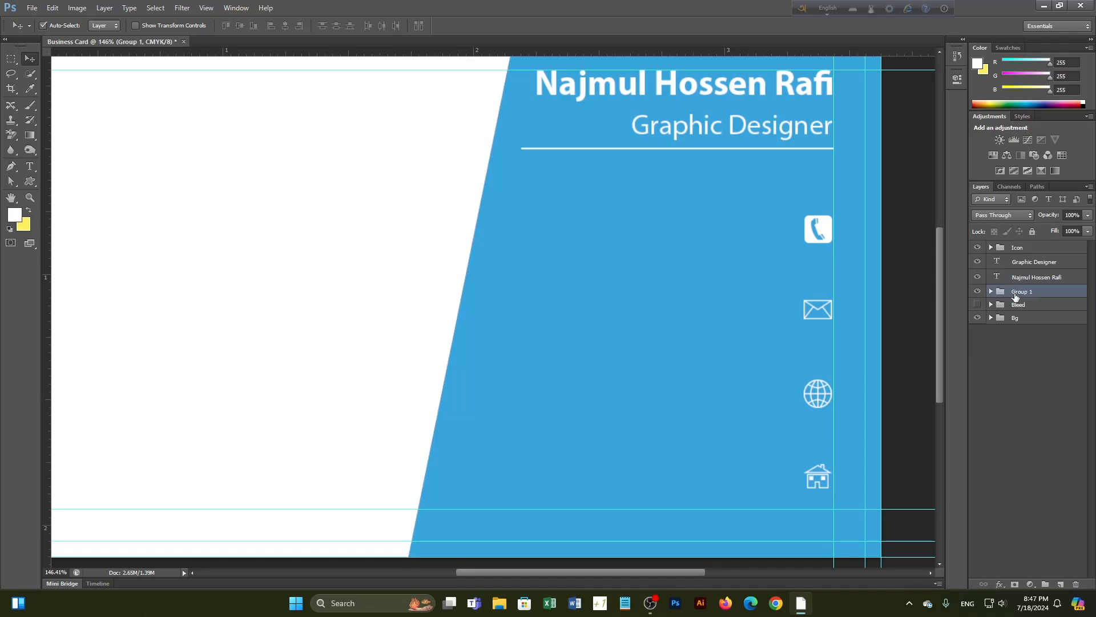
{"action": "double_click", "coordinate": [1016, 292]}
{"action": "type", "text": "Le"}
{"action": "key", "text": "Return"}
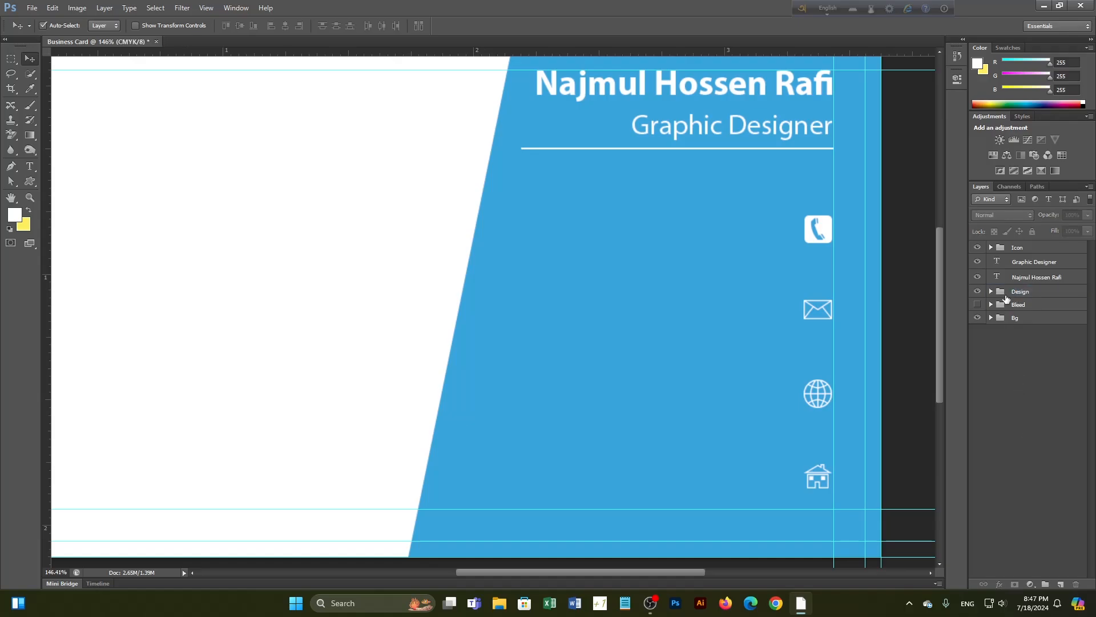
Group the name and Graphic Designer text layers into a group named Details
{"action": "left_click", "coordinate": [1007, 277]}
{"action": "left_click", "coordinate": [1007, 263], "text": "ctrl"}
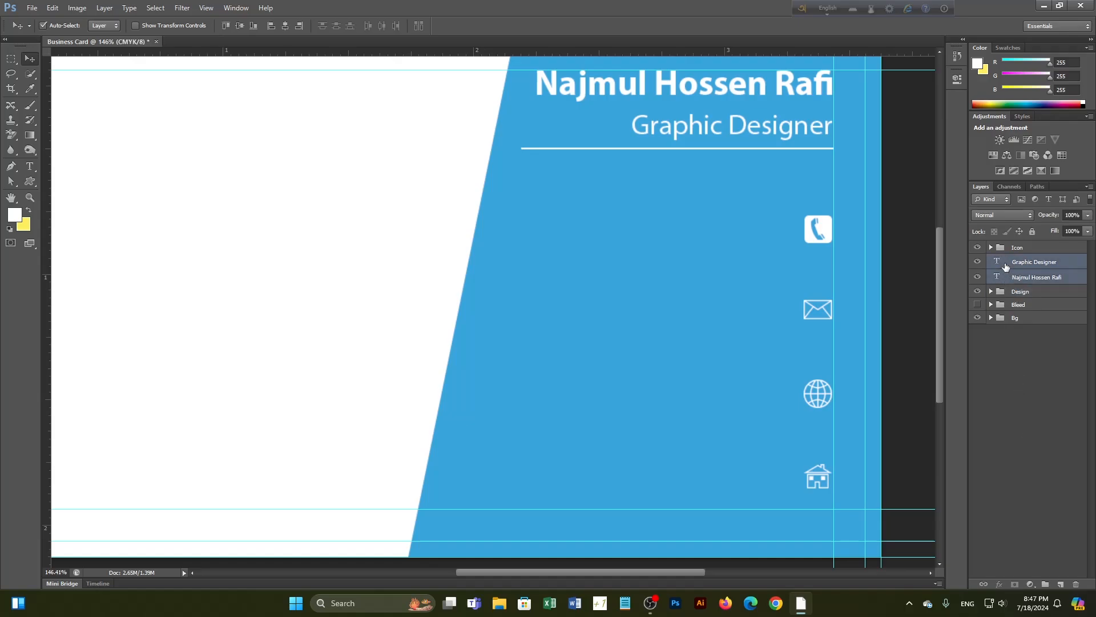
{"action": "key", "text": "ctrl+g"}
{"action": "double_click", "coordinate": [1022, 260]}
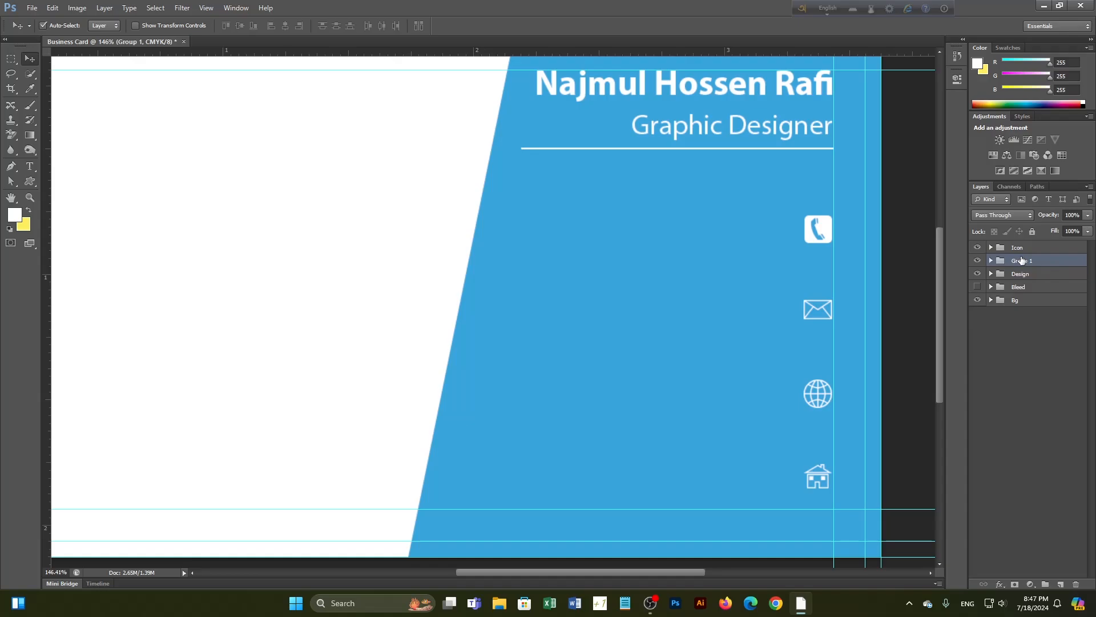
{"action": "type", "text": "Details"}
{"action": "key", "text": "Return"}
{"action": "left_click", "coordinate": [1044, 393]}
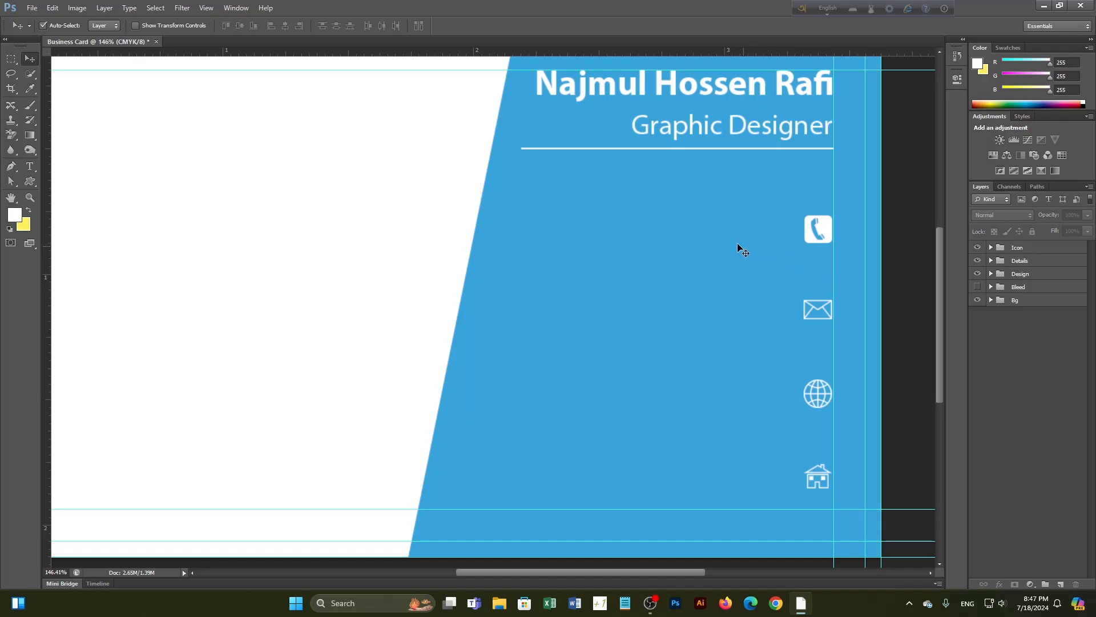
{"action": "scroll", "coordinate": [740, 250], "scroll_direction": "down", "scroll_amount": 1}
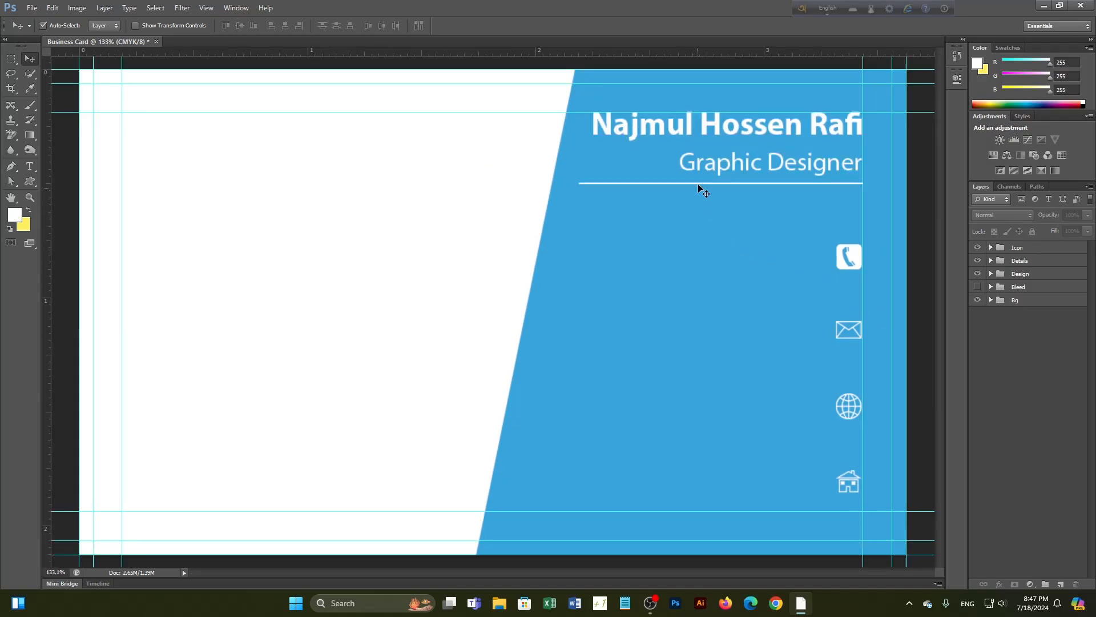
Select the Graphic Designer text and try a darker grey foreground colour
{"action": "left_click", "coordinate": [27, 166]}
{"action": "left_click_drag", "start_coordinate": [592, 124], "coordinate": [864, 136]}
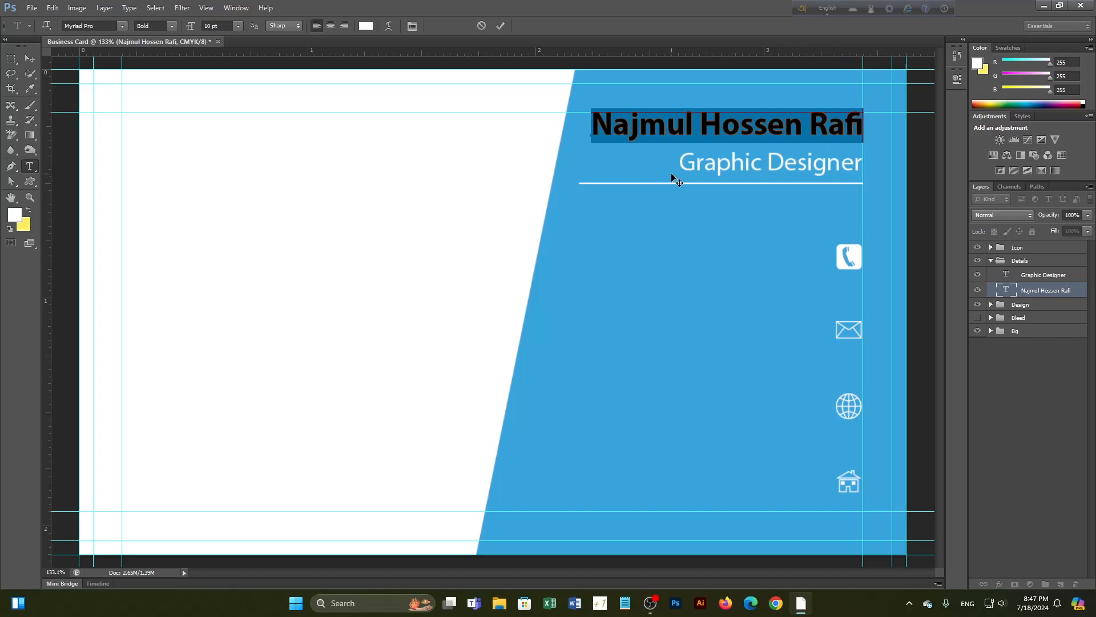
{"action": "left_click", "coordinate": [29, 60]}
{"action": "left_click", "coordinate": [30, 166]}
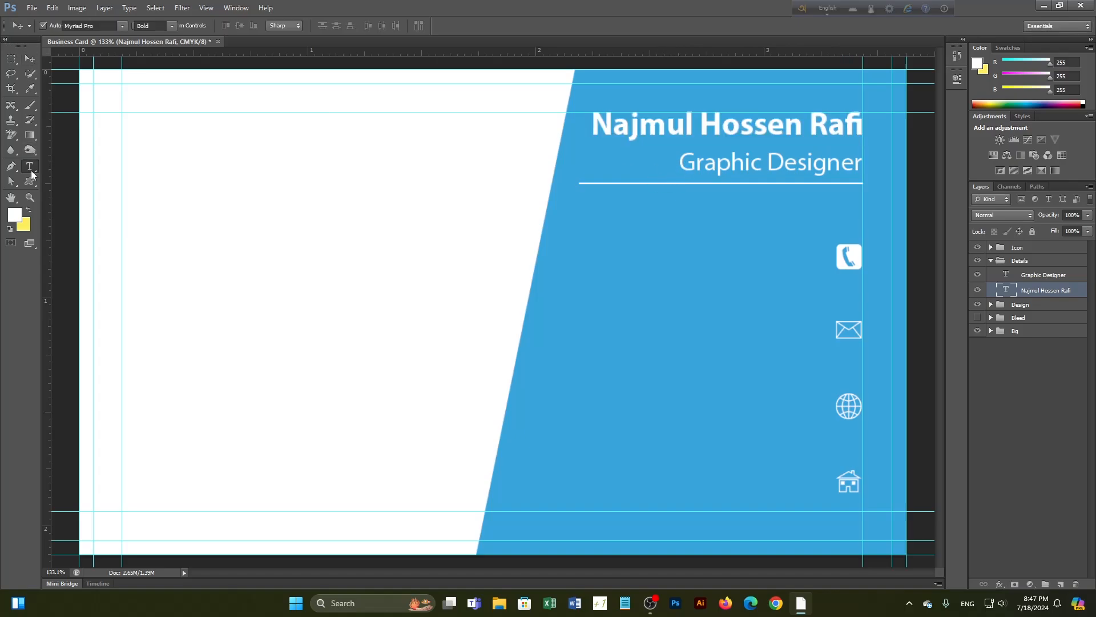
{"action": "left_click_drag", "start_coordinate": [681, 163], "coordinate": [865, 164]}
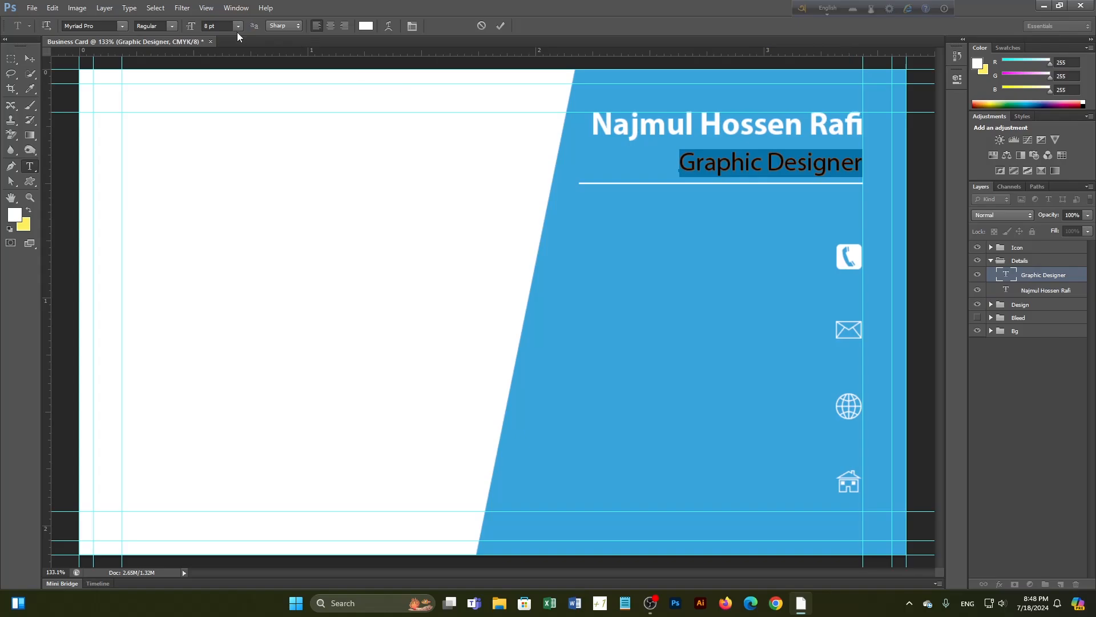
{"action": "left_click", "coordinate": [17, 213]}
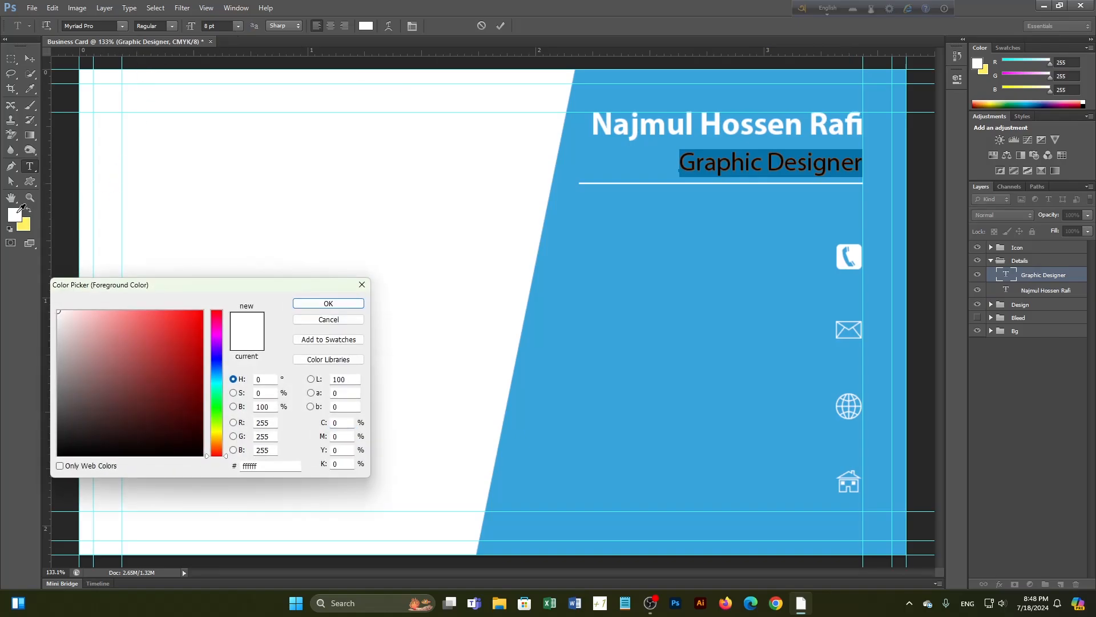
{"action": "left_click", "coordinate": [59, 370]}
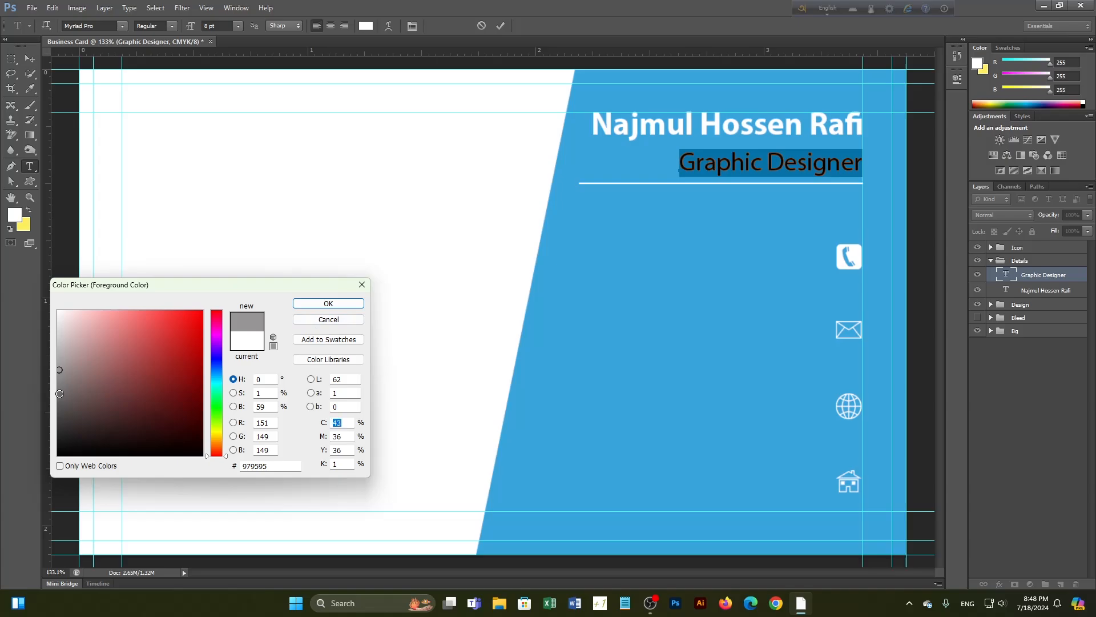
{"action": "left_click", "coordinate": [60, 393]}
{"action": "left_click", "coordinate": [329, 304]}
{"action": "left_click", "coordinate": [31, 57]}
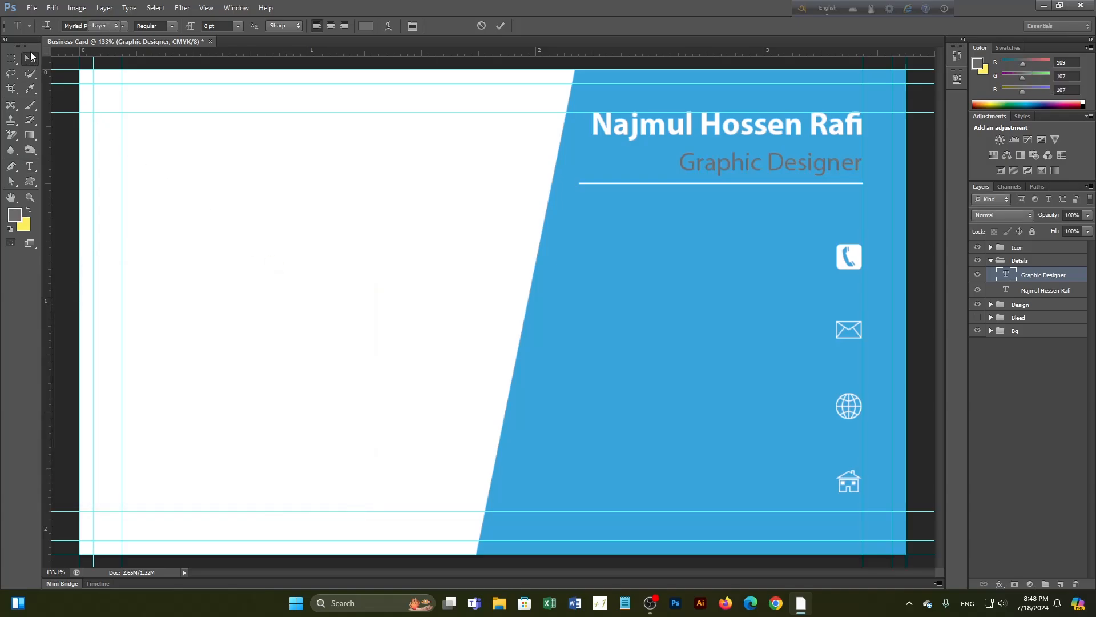
{"action": "key", "text": "ctrl+minus"}
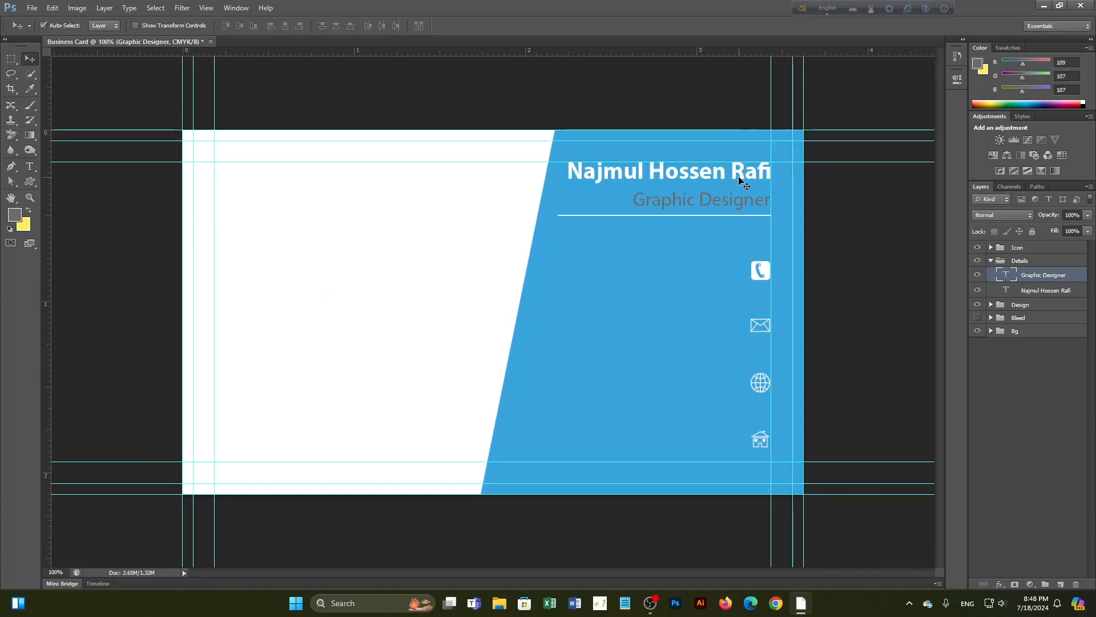
Recolour the whole Graphic Designer title dark grey #393838
{"action": "left_click", "coordinate": [30, 166]}
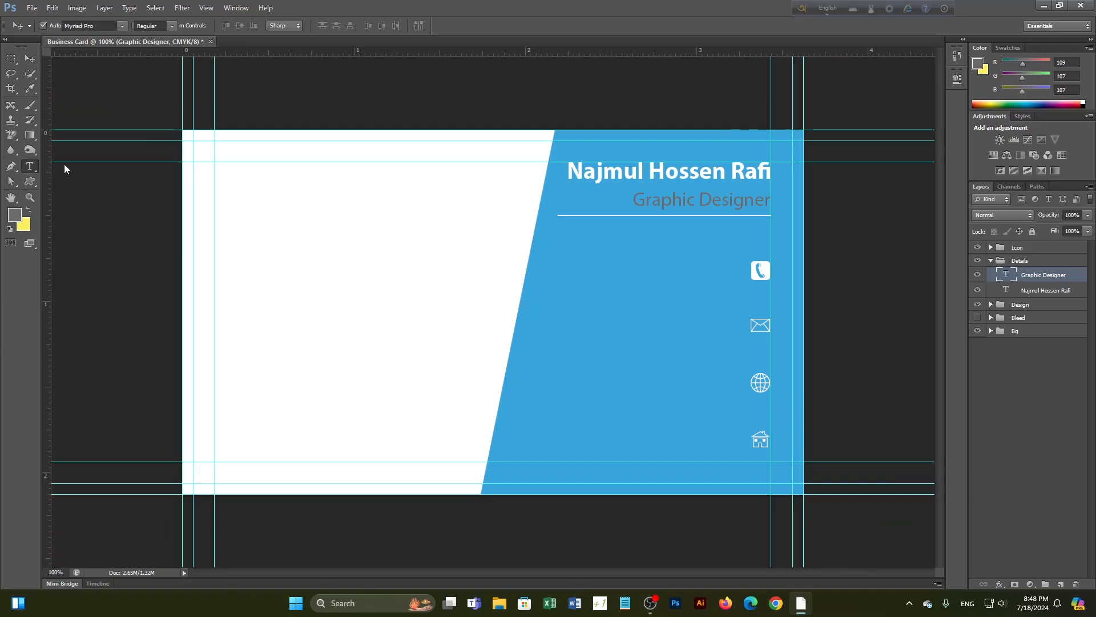
{"action": "left_click_drag", "start_coordinate": [633, 200], "coordinate": [770, 202]}
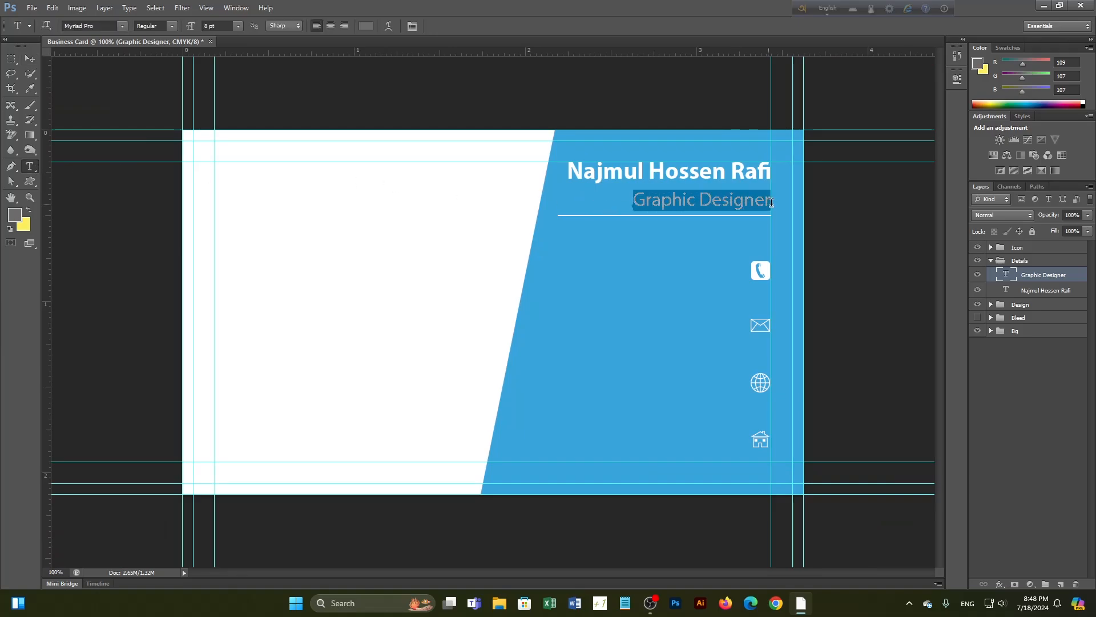
{"action": "left_click", "coordinate": [368, 30]}
{"action": "left_click_drag", "start_coordinate": [187, 445], "coordinate": [60, 423]}
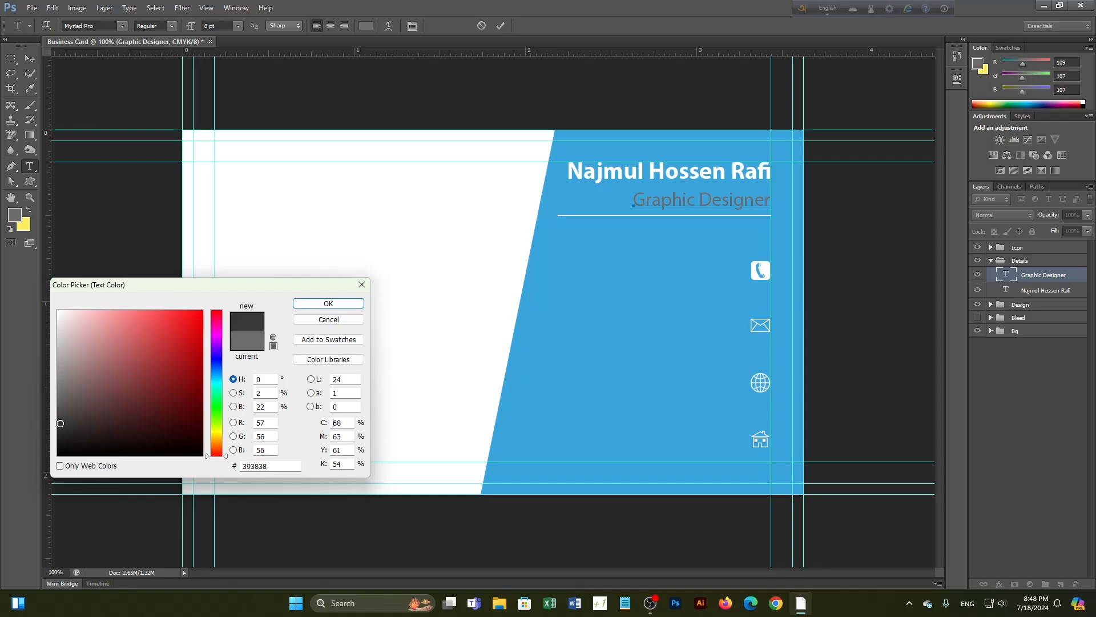
{"action": "left_click", "coordinate": [328, 303]}
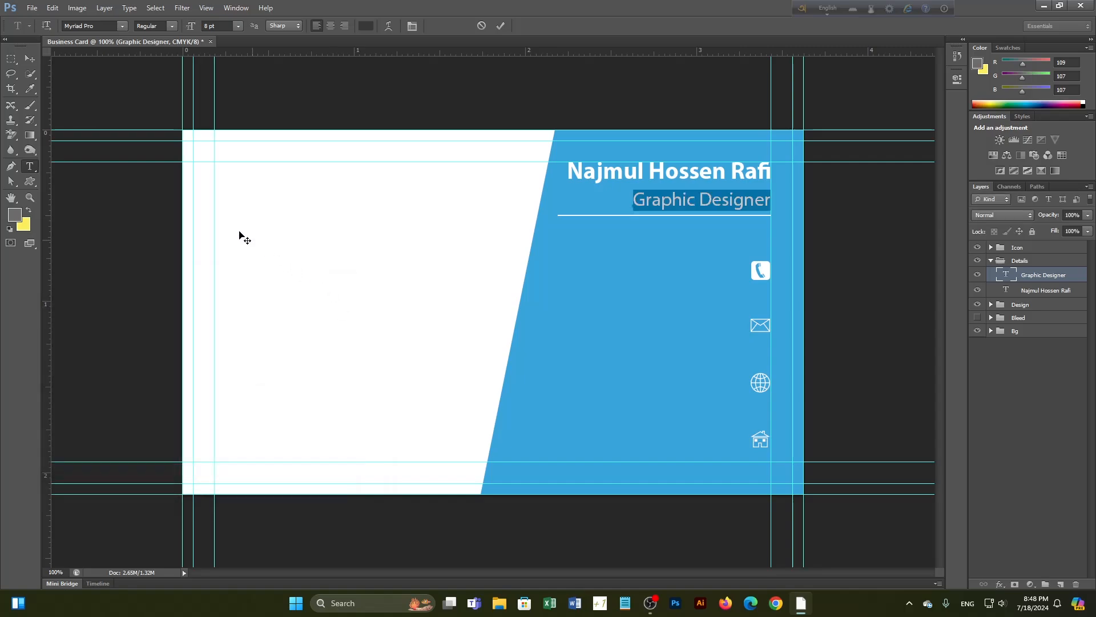
{"action": "left_click", "coordinate": [30, 59]}
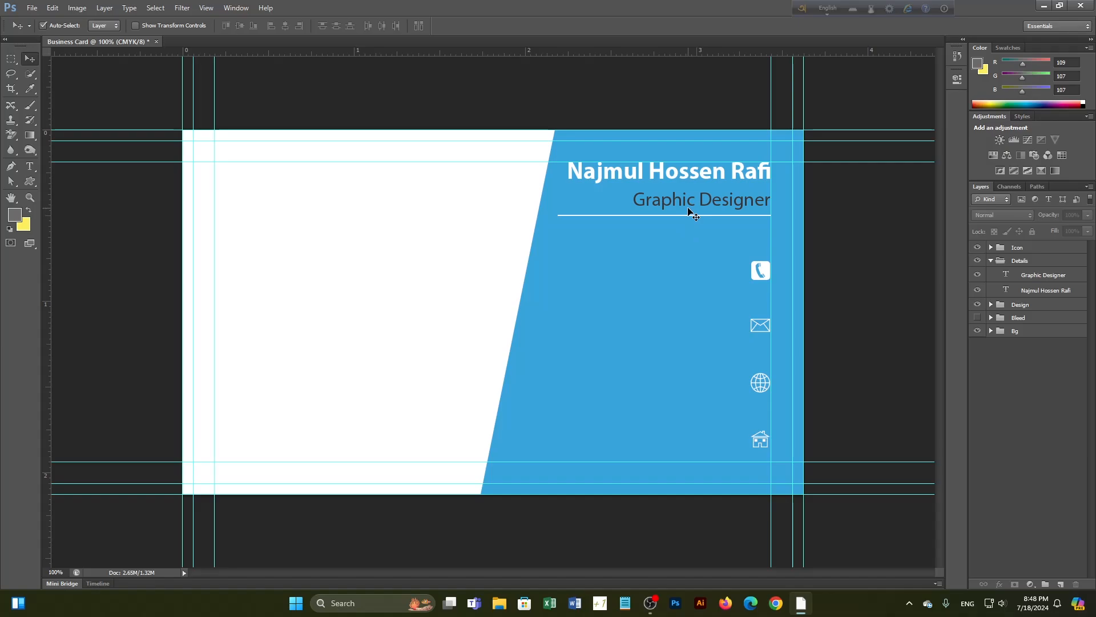
{"action": "scroll", "coordinate": [690, 211], "scroll_direction": "up", "scroll_amount": 4}
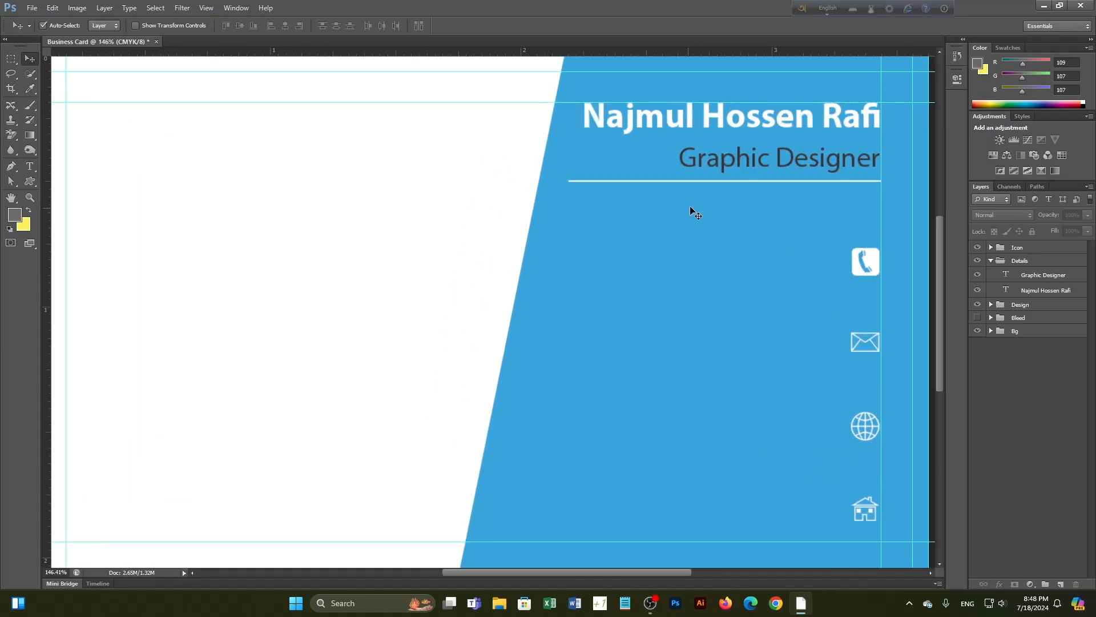
{"action": "scroll", "coordinate": [766, 183], "scroll_direction": "down", "scroll_amount": 2}
Make the last two words of the name dark grey #424040
{"action": "left_click", "coordinate": [29, 166]}
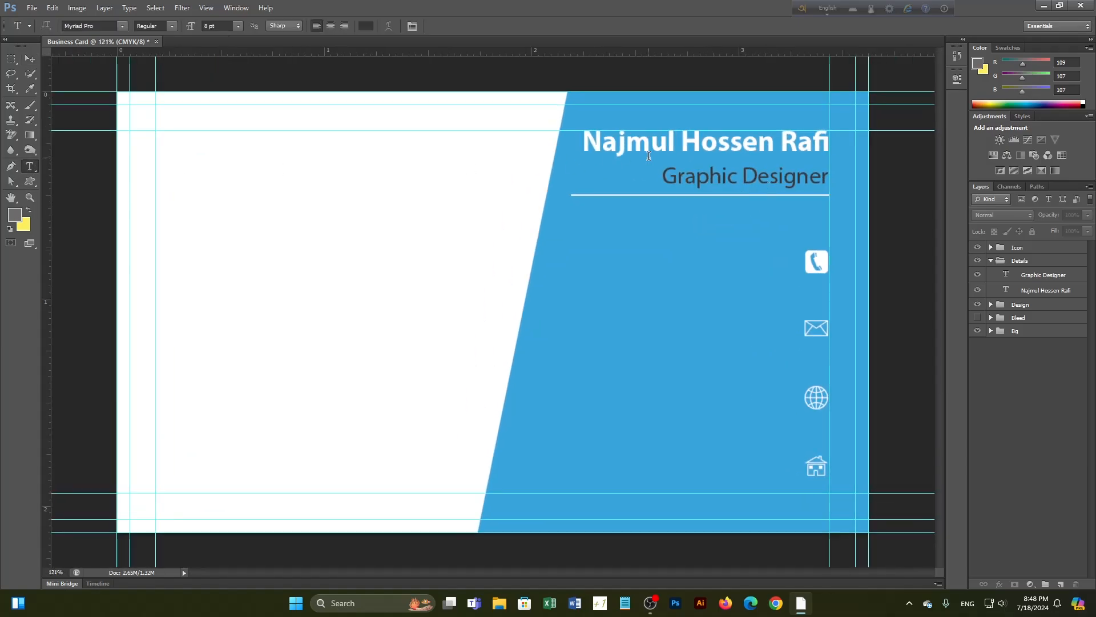
{"action": "left_click_drag", "start_coordinate": [686, 145], "coordinate": [832, 145]}
{"action": "left_click", "coordinate": [366, 25]}
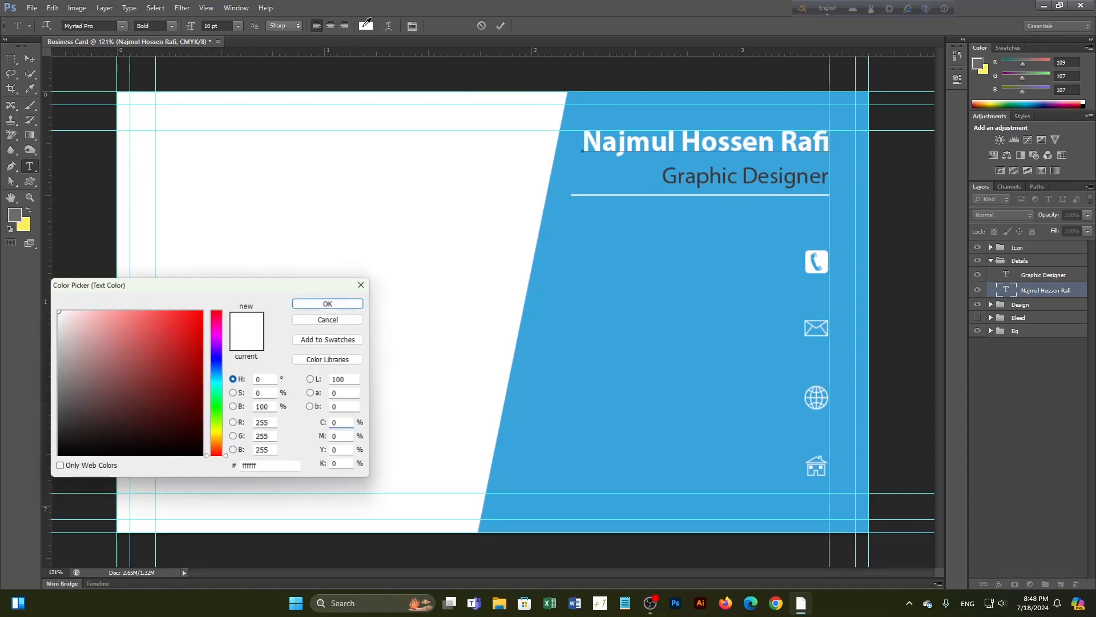
{"action": "left_click", "coordinate": [62, 418]}
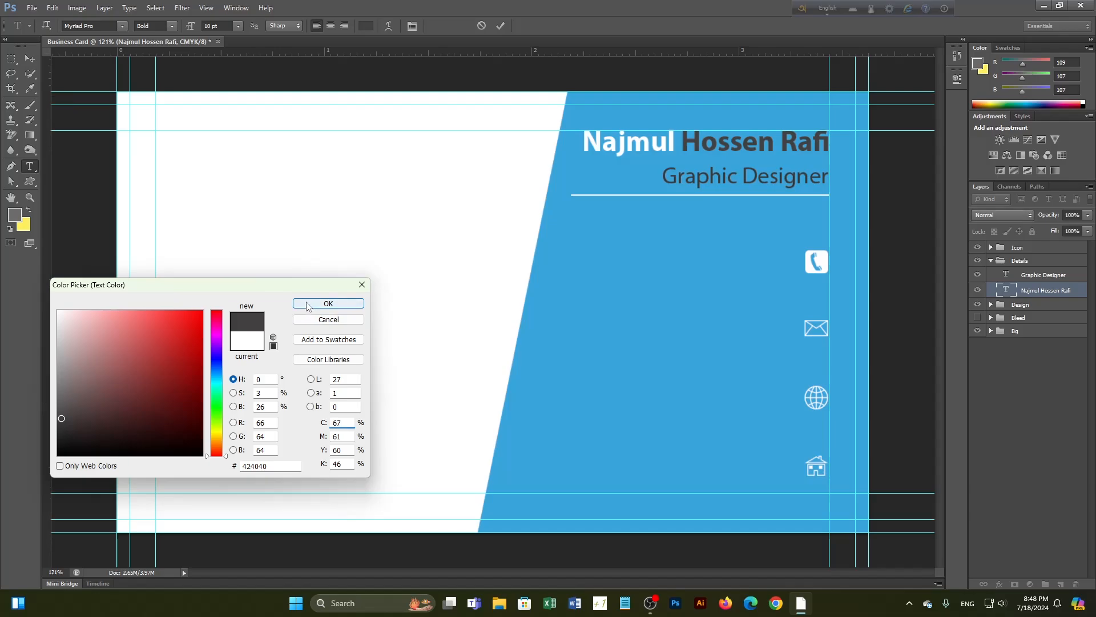
{"action": "left_click", "coordinate": [328, 304]}
{"action": "left_click", "coordinate": [31, 62]}
{"action": "left_click", "coordinate": [1051, 413]}
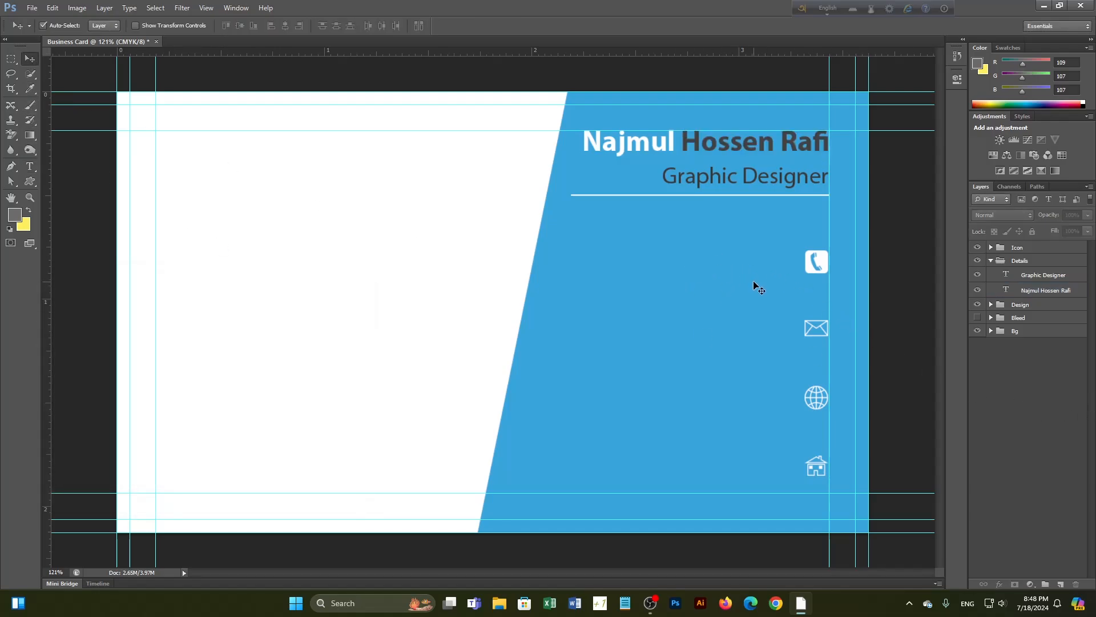
{"action": "scroll", "coordinate": [761, 273], "scroll_direction": "up", "scroll_amount": 2}
Duplicate the Graphic Designer text beside the contact icons, then collapse the Details group
{"action": "left_click_drag", "start_coordinate": [801, 288], "coordinate": [727, 293]}
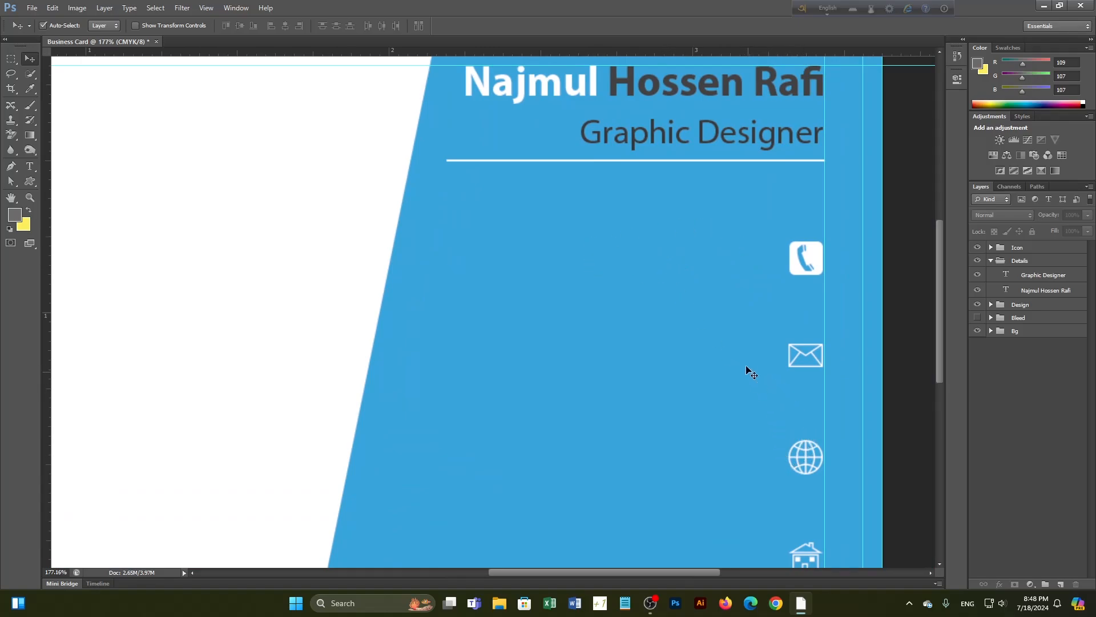
{"action": "left_click", "coordinate": [716, 144]}
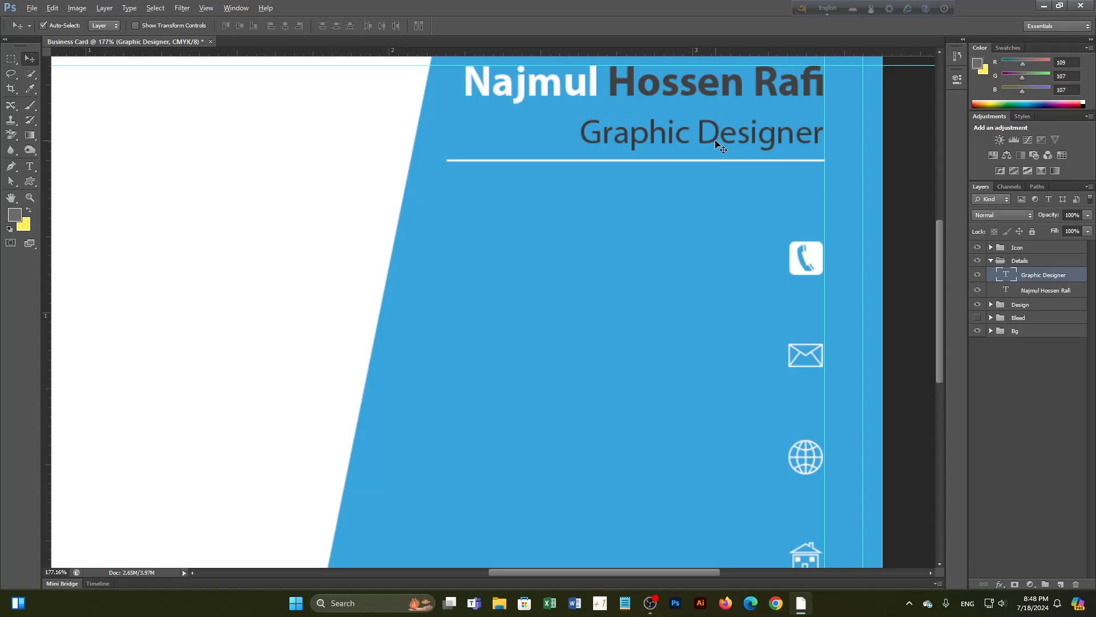
{"action": "left_click_drag", "start_coordinate": [716, 142], "coordinate": [668, 454]}
{"action": "scroll", "coordinate": [686, 457], "scroll_direction": "down", "scroll_amount": 3}
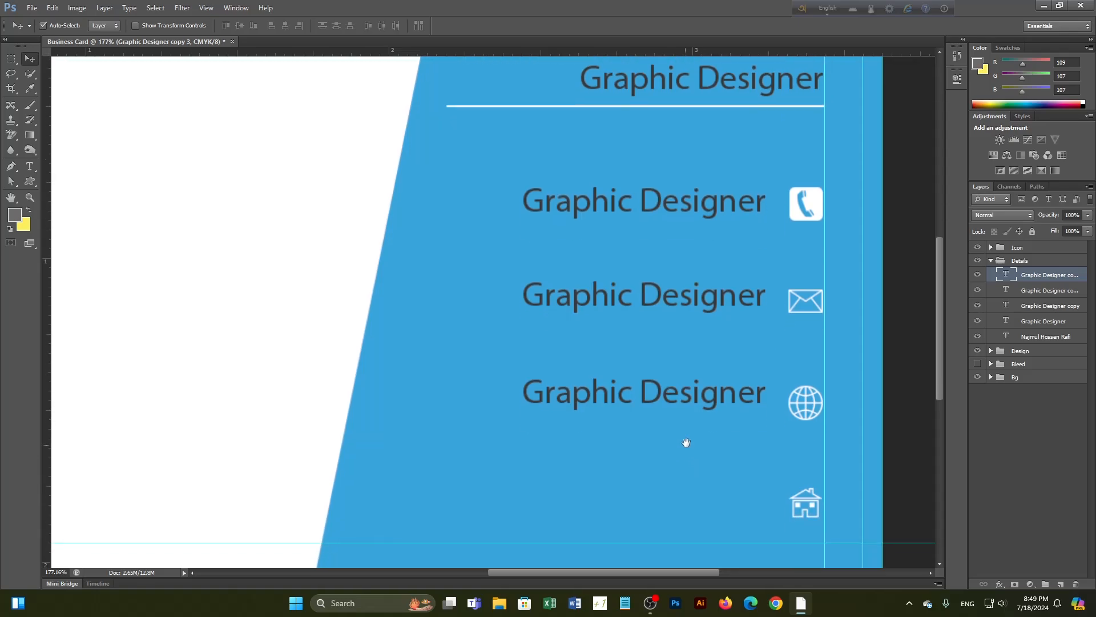
{"action": "left_click_drag", "start_coordinate": [680, 375], "coordinate": [681, 483]}
{"action": "scroll", "coordinate": [730, 335], "scroll_direction": "down", "scroll_amount": 2}
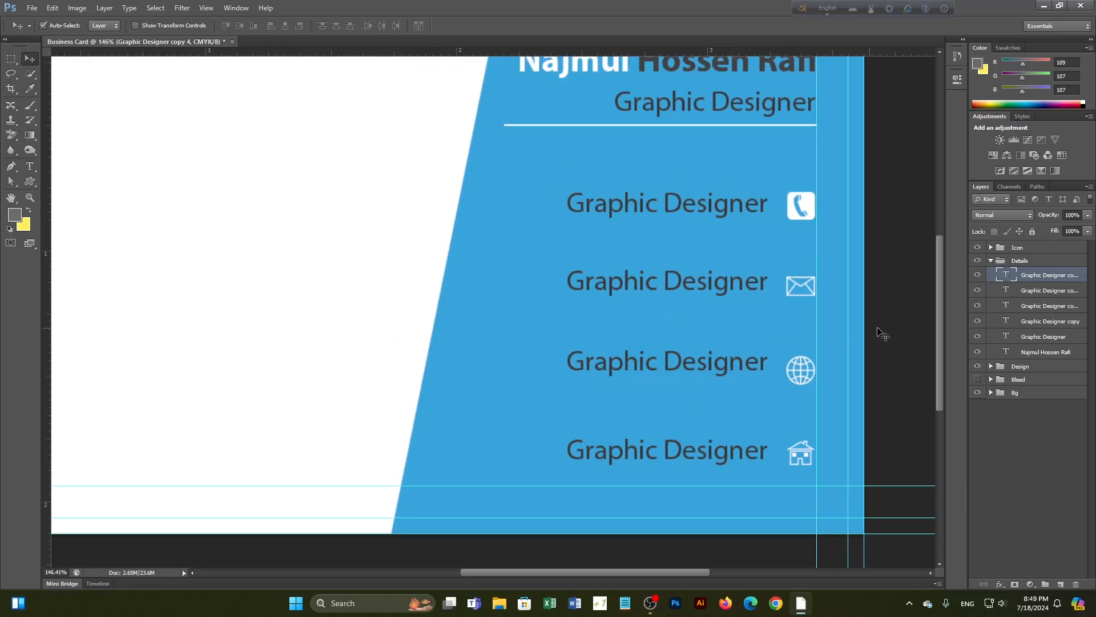
{"action": "left_click", "coordinate": [992, 260]}
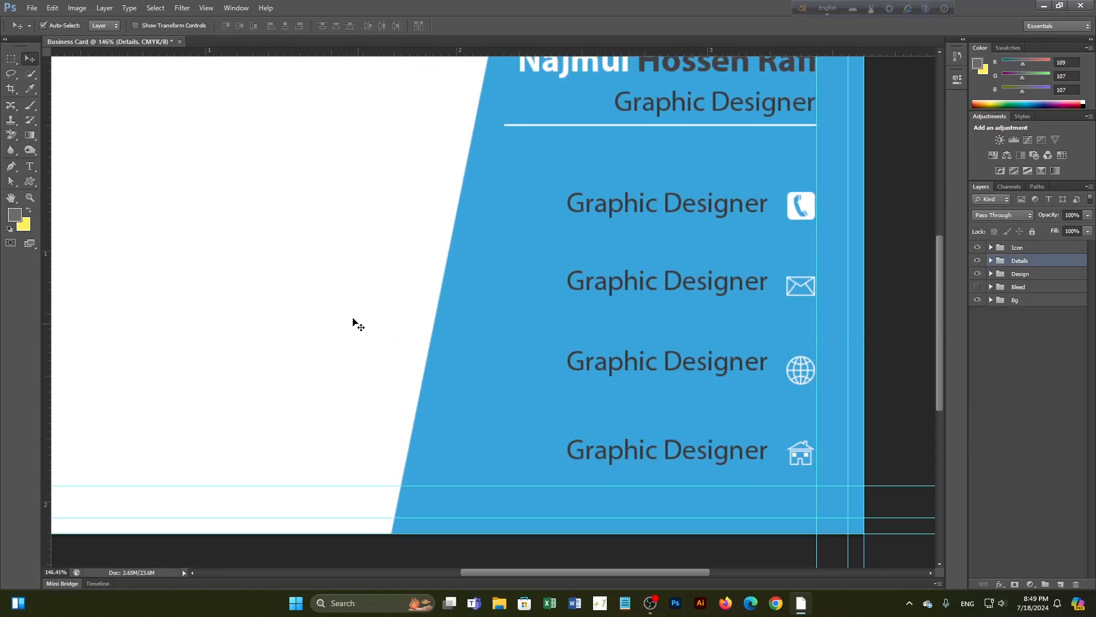
{"action": "left_click", "coordinate": [30, 166]}
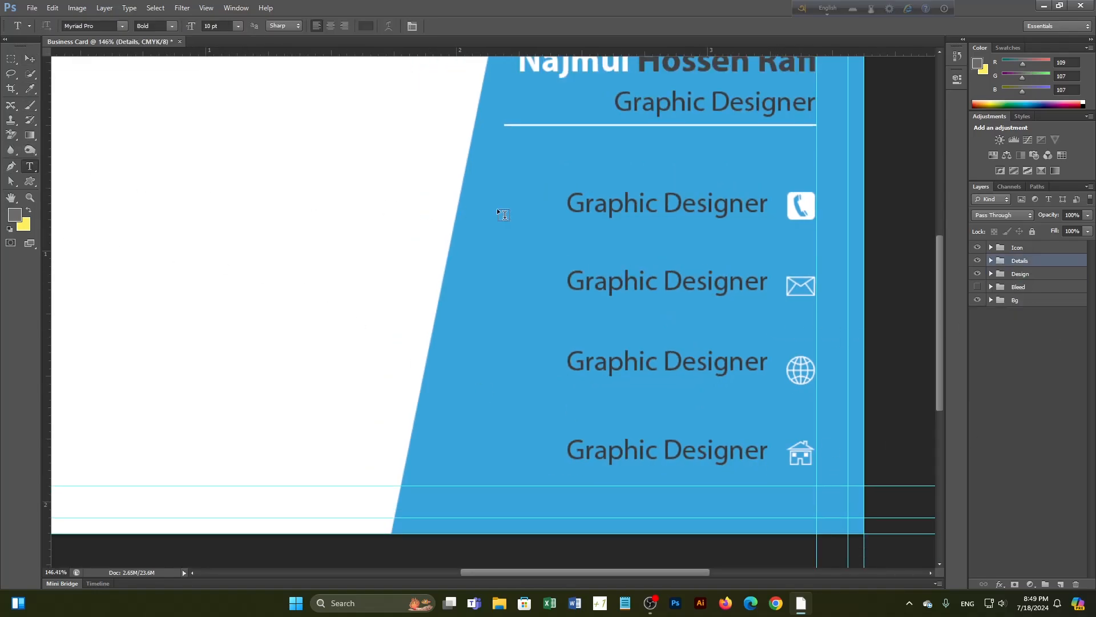
{"action": "left_click_drag", "start_coordinate": [573, 201], "coordinate": [765, 207]}
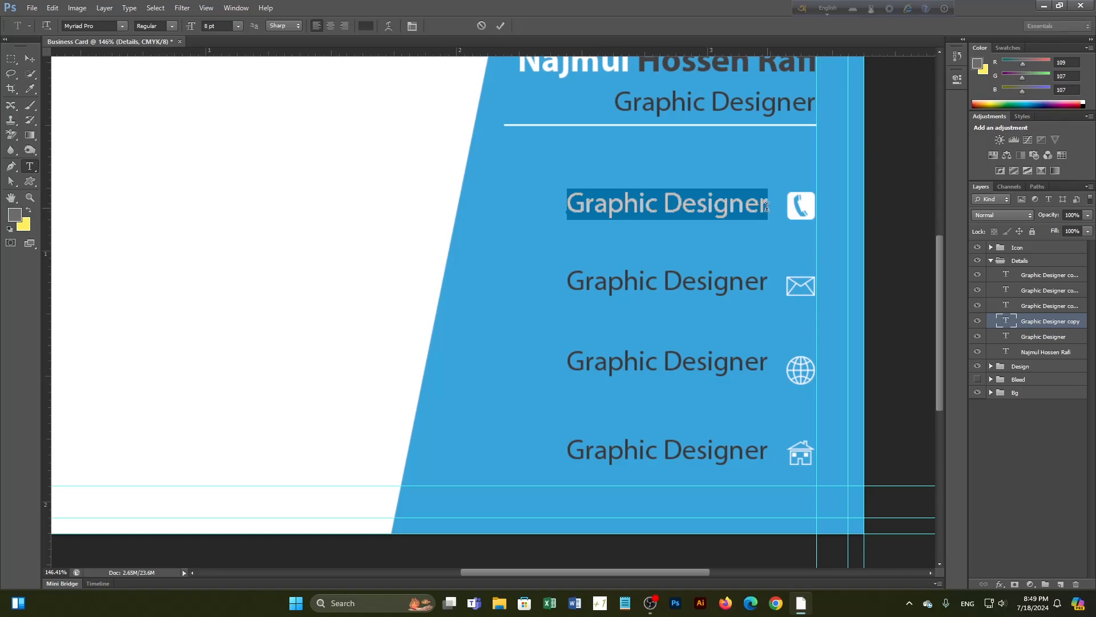
{"action": "key", "text": "BackSpace"}
{"action": "type", "text": "="}
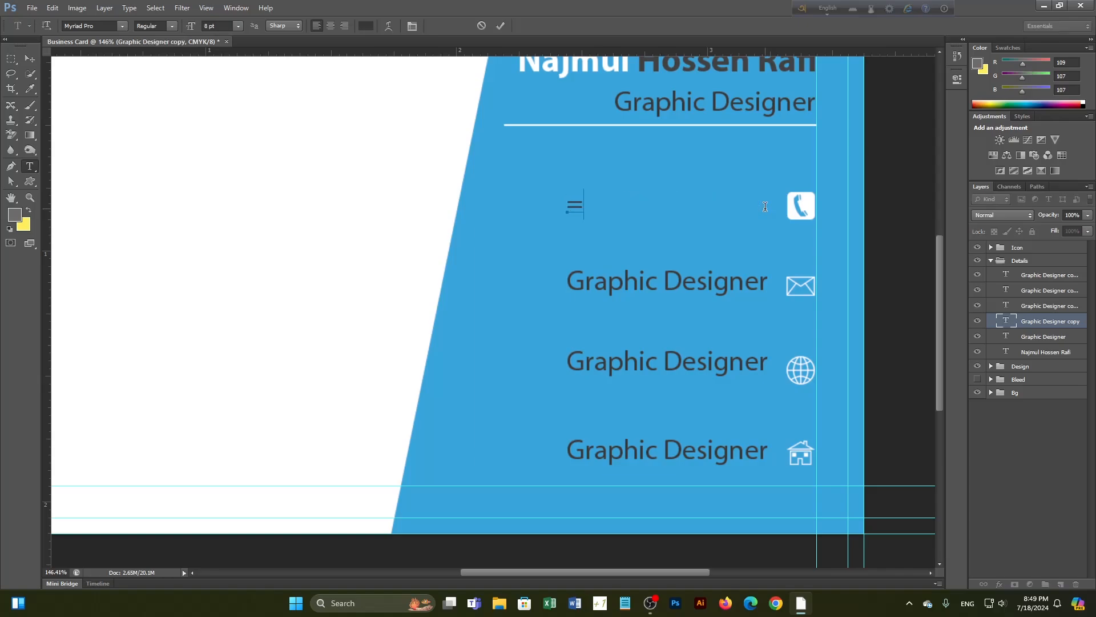
{"action": "type", "text": "88"}
{"action": "key", "text": "BackSpace"}
{"action": "key", "text": "BackSpace"}
{"action": "key", "text": "BackSpace"}
{"action": "type", "text": "+880"}
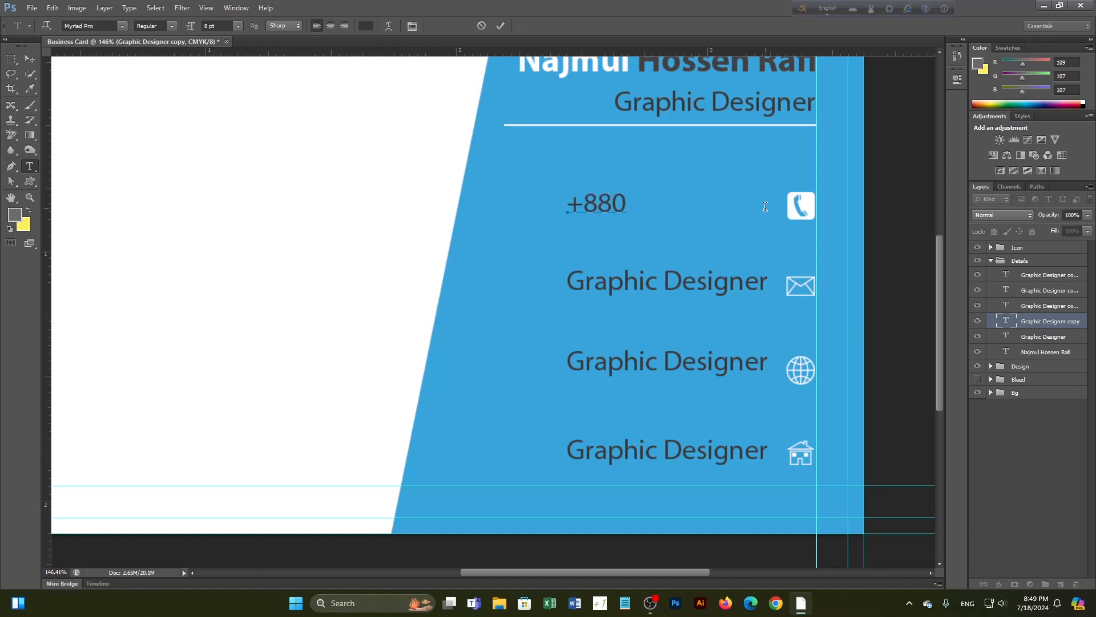
{"action": "type", "text": "12345"}
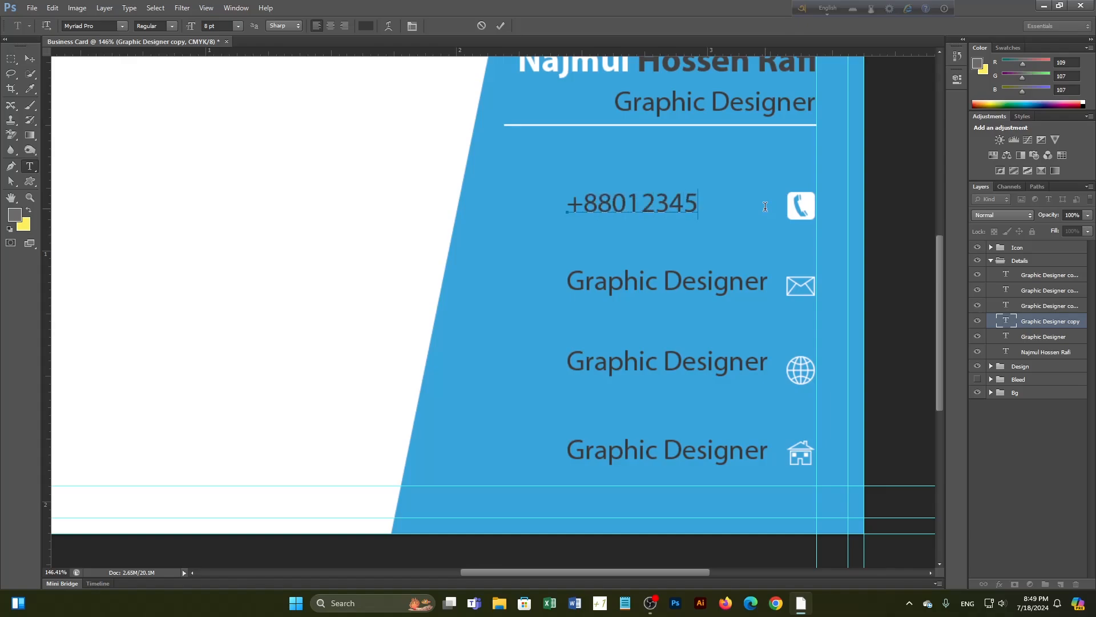
{"action": "type", "text": "6789"}
{"action": "left_click", "coordinate": [500, 26]}
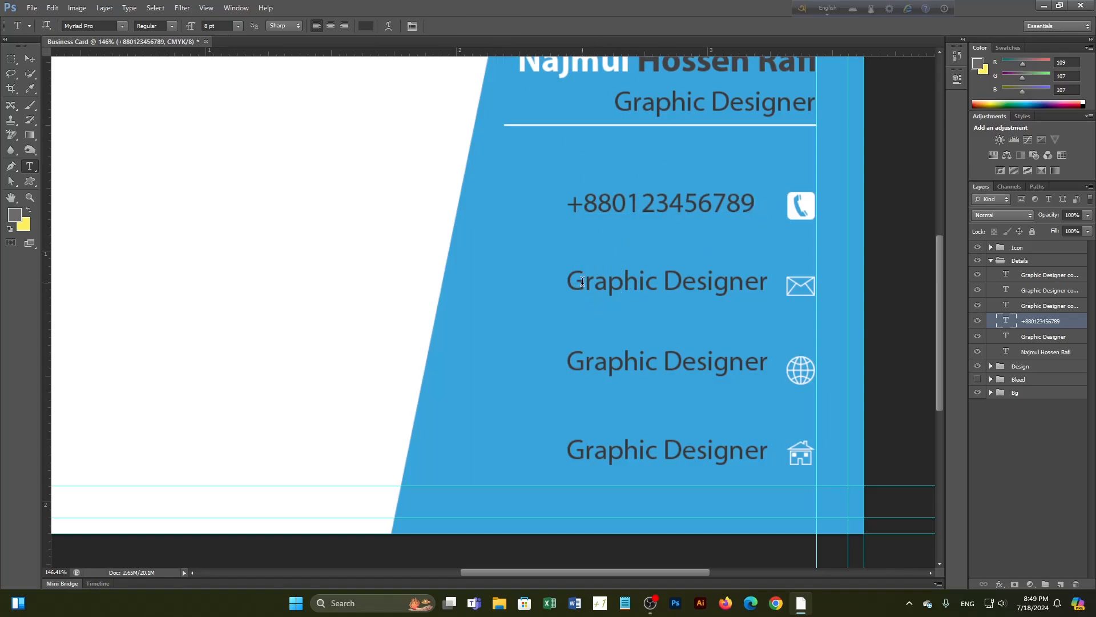
{"action": "left_click_drag", "start_coordinate": [573, 285], "coordinate": [765, 290]}
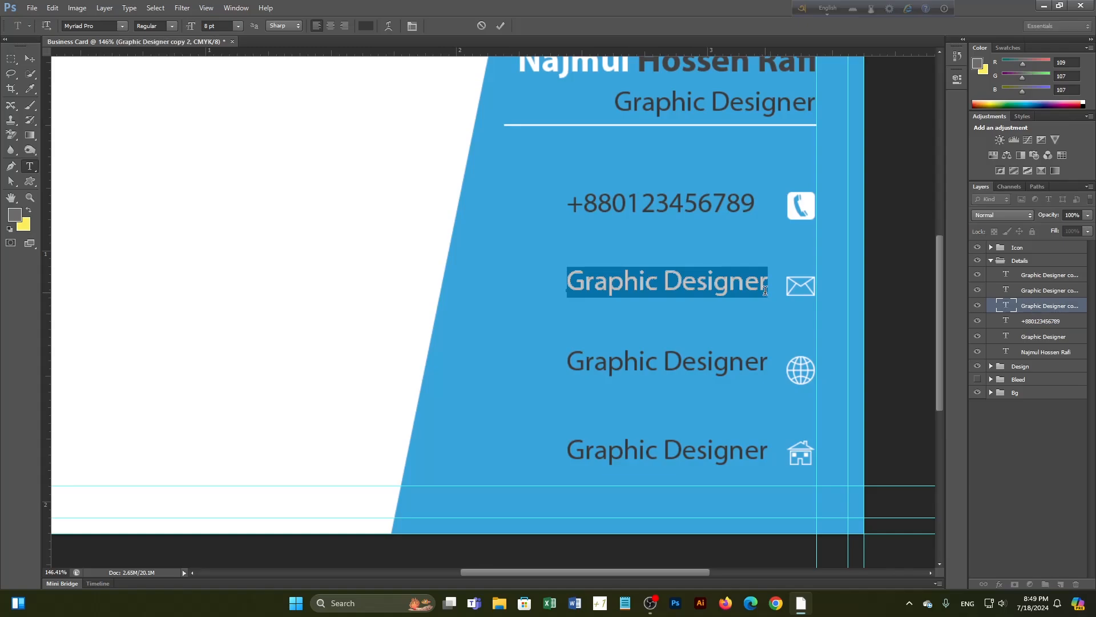
{"action": "type", "text": "mail"}
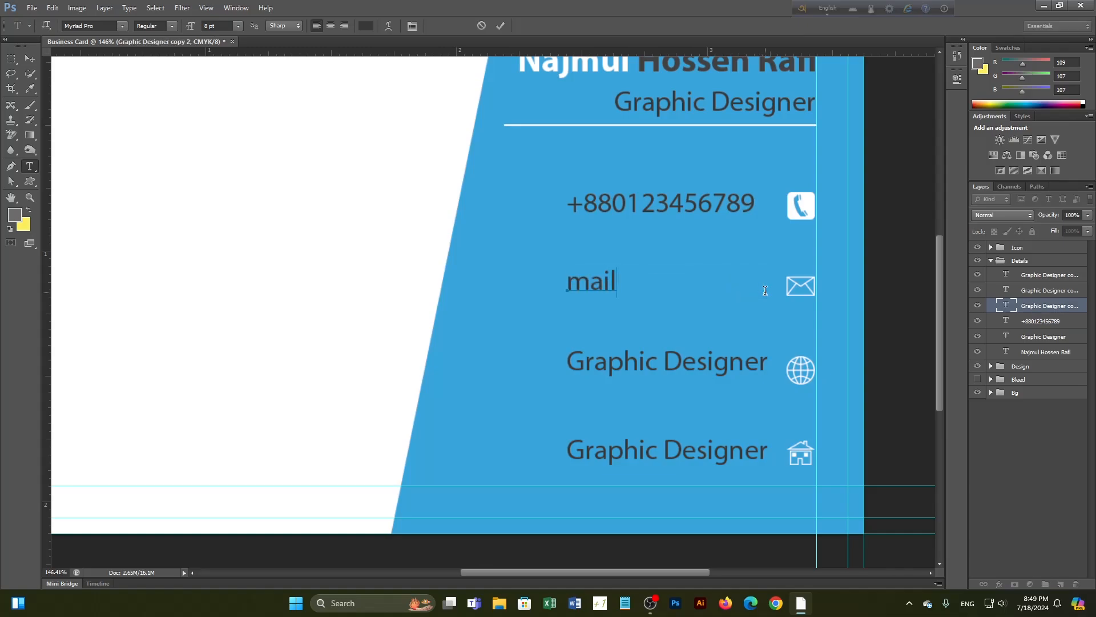
{"action": "type", "text": "@"}
{"action": "type", "text": "mail"}
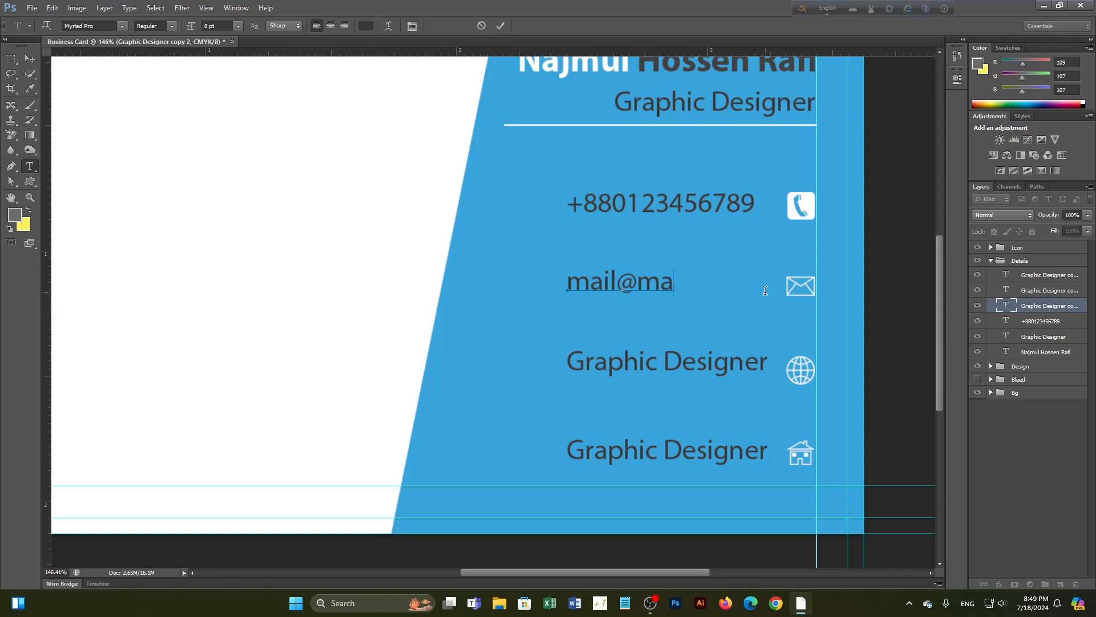
{"action": "type", "text": ".com"}
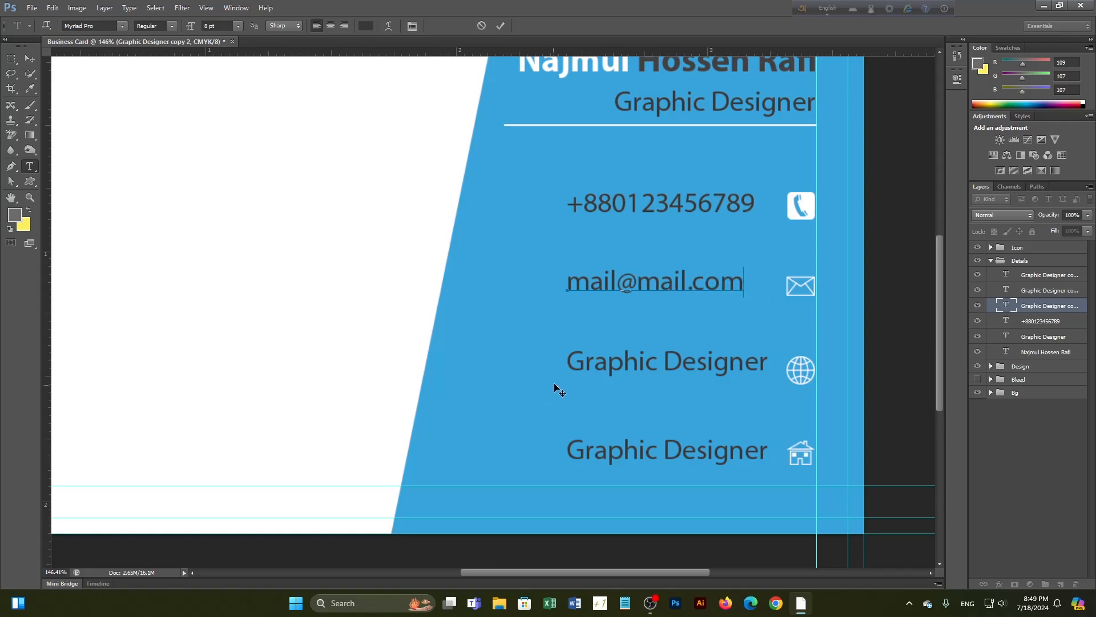
{"action": "left_click", "coordinate": [503, 24]}
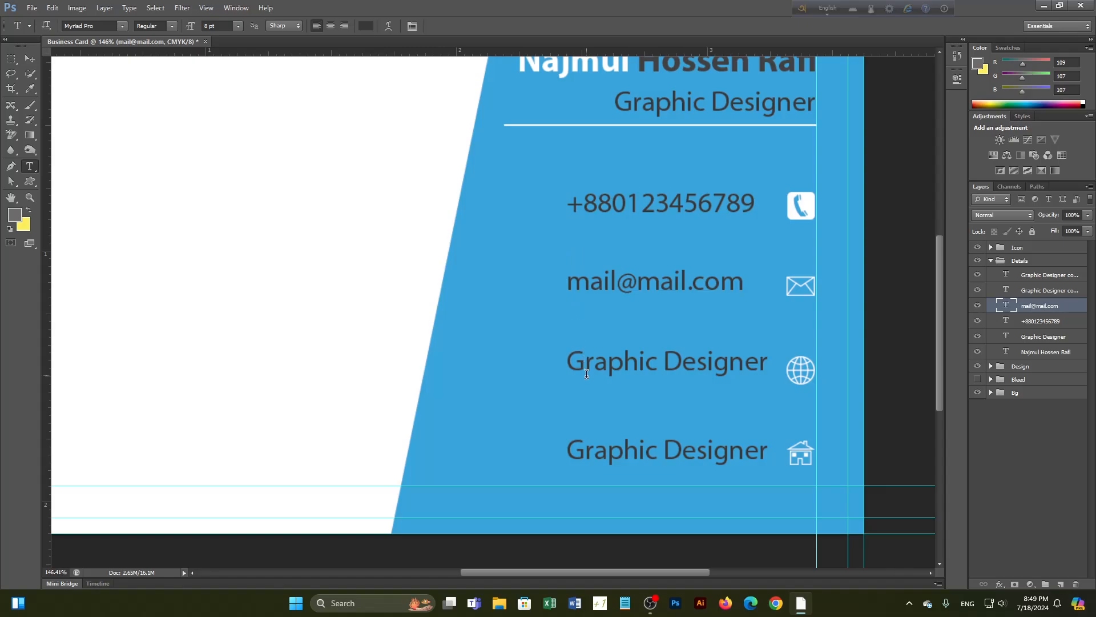
{"action": "left_click_drag", "start_coordinate": [582, 366], "coordinate": [761, 366]}
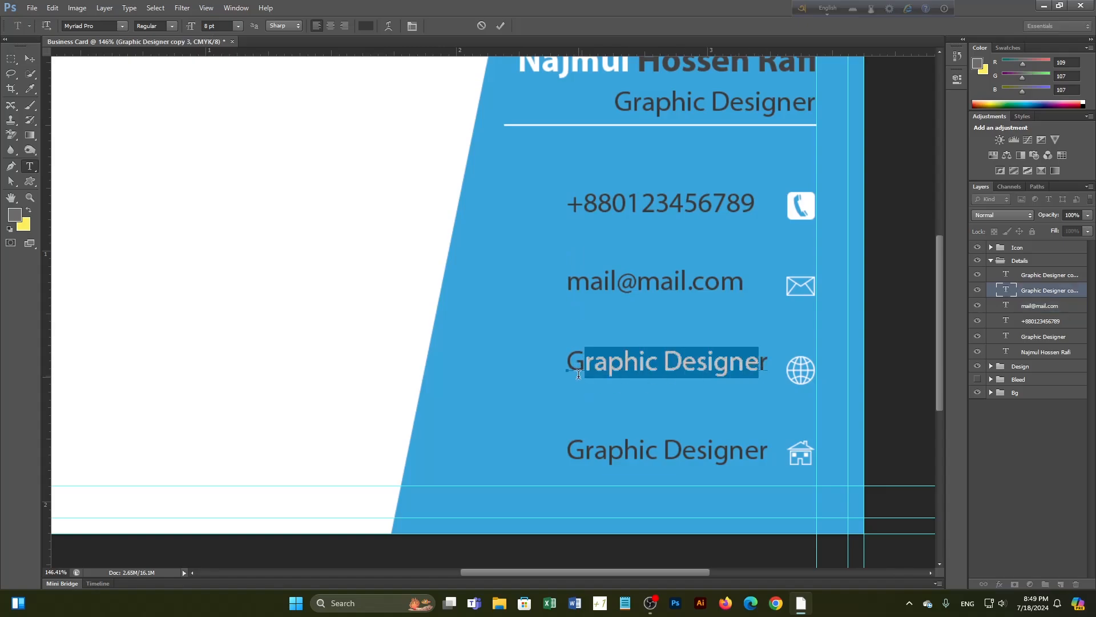
{"action": "left_click_drag", "start_coordinate": [569, 361], "coordinate": [774, 360]}
{"action": "type", "text": "w"}
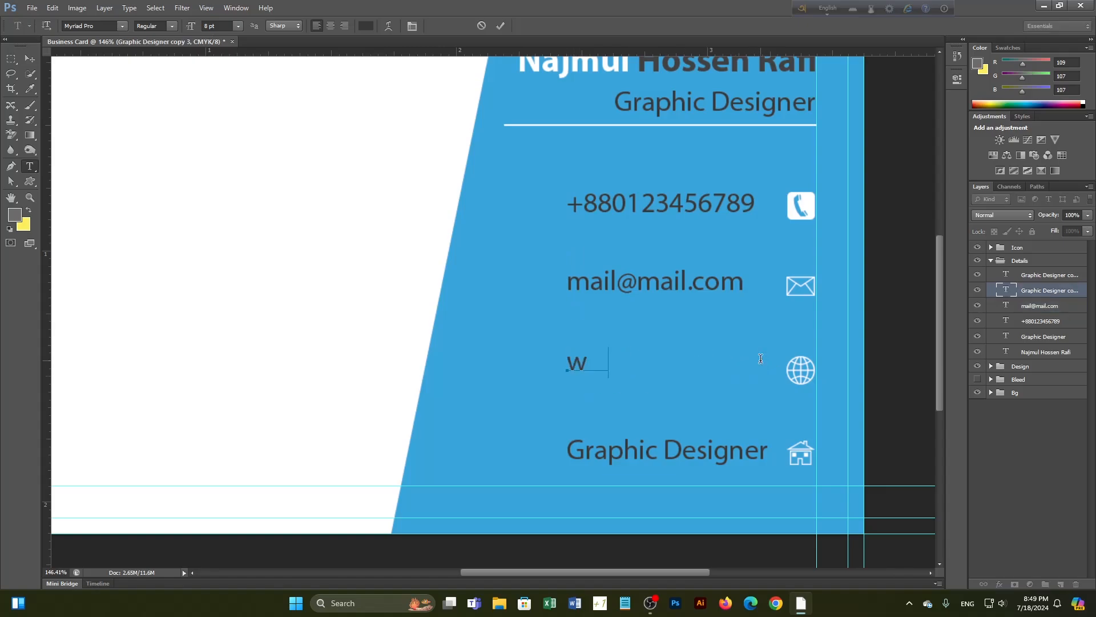
{"action": "type", "text": "ww.web."}
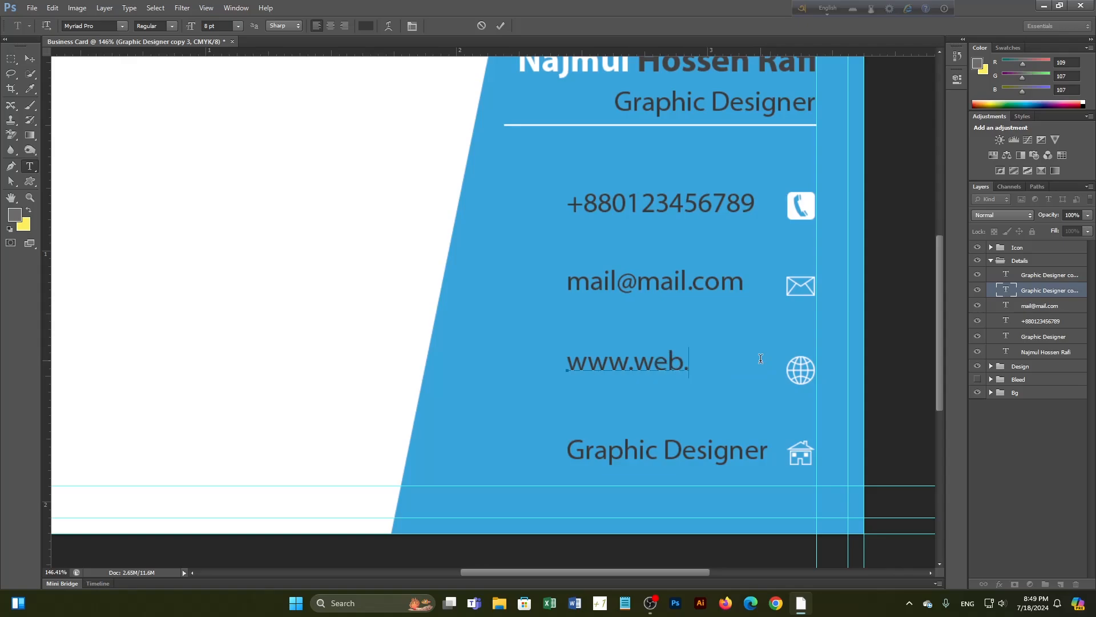
{"action": "type", "text": "com"}
{"action": "left_click", "coordinate": [501, 25]}
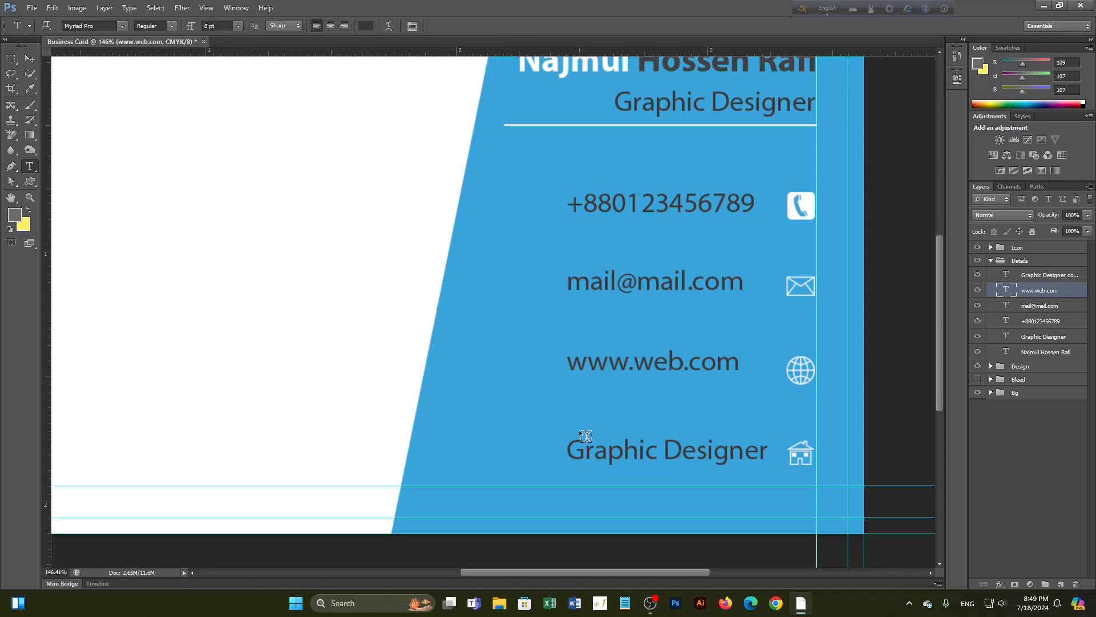
{"action": "left_click_drag", "start_coordinate": [568, 455], "coordinate": [762, 452]}
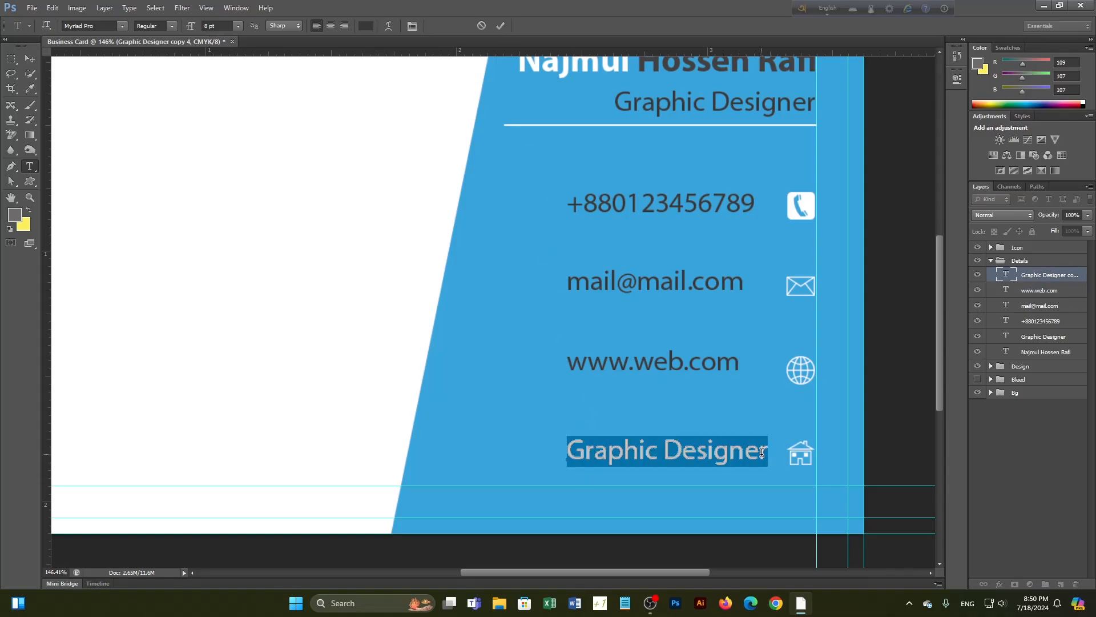
{"action": "type", "text": "123"}
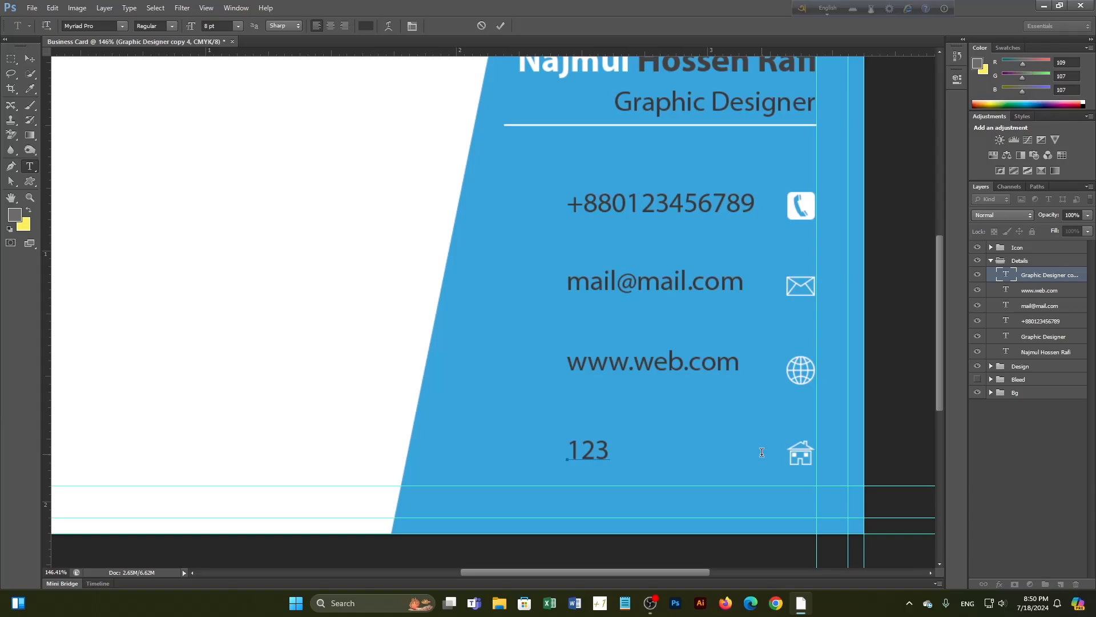
{"action": "type", "text": ", Dhaka"}
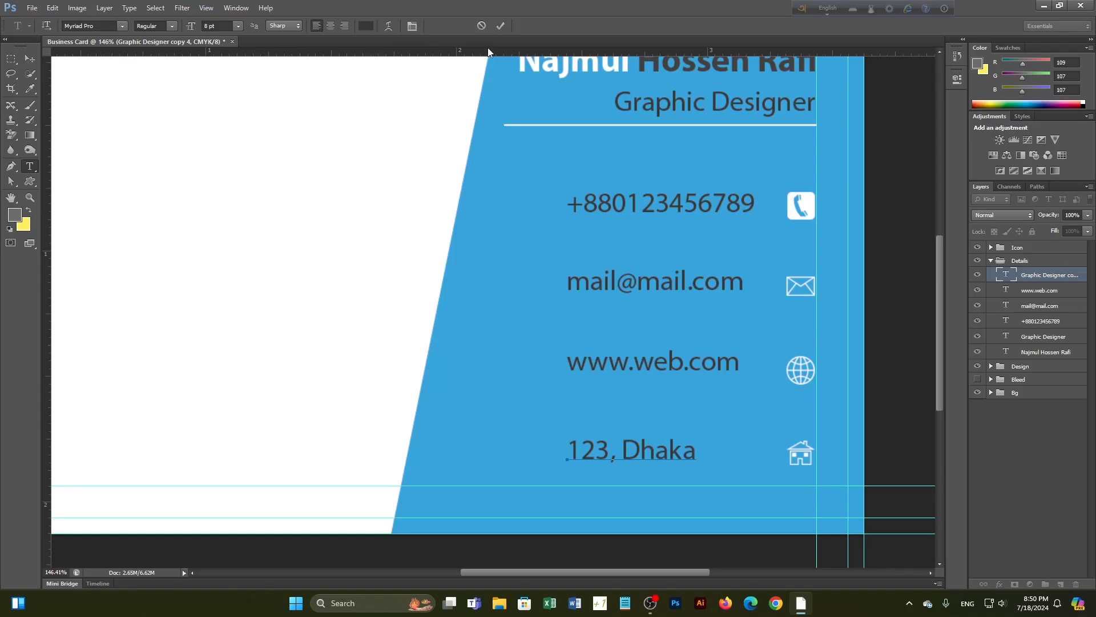
{"action": "left_click", "coordinate": [501, 28]}
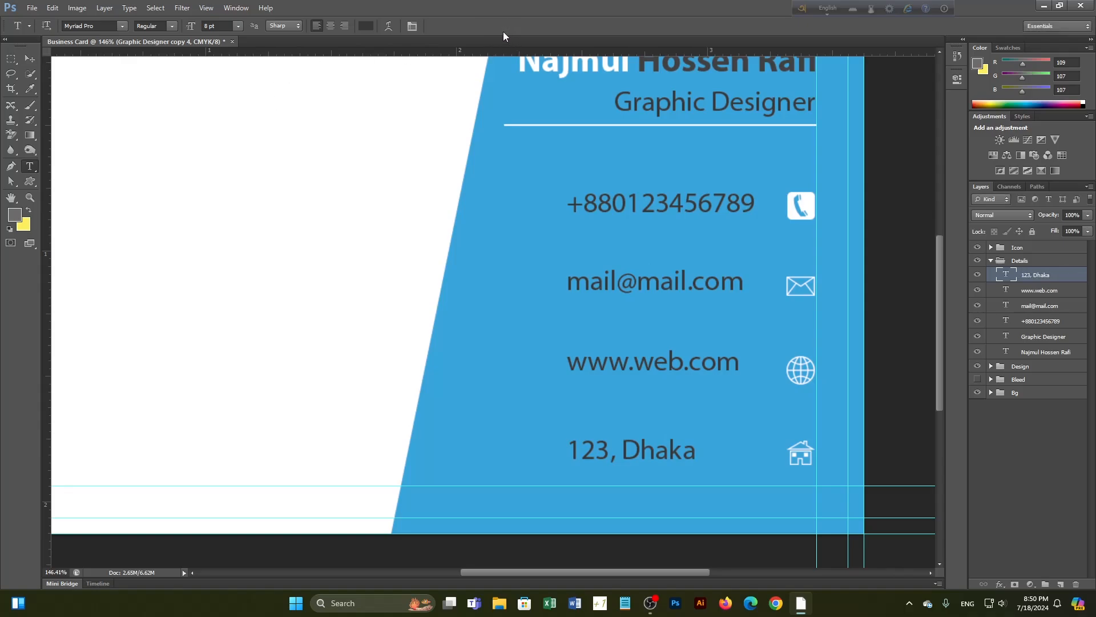
{"action": "left_click", "coordinate": [30, 62]}
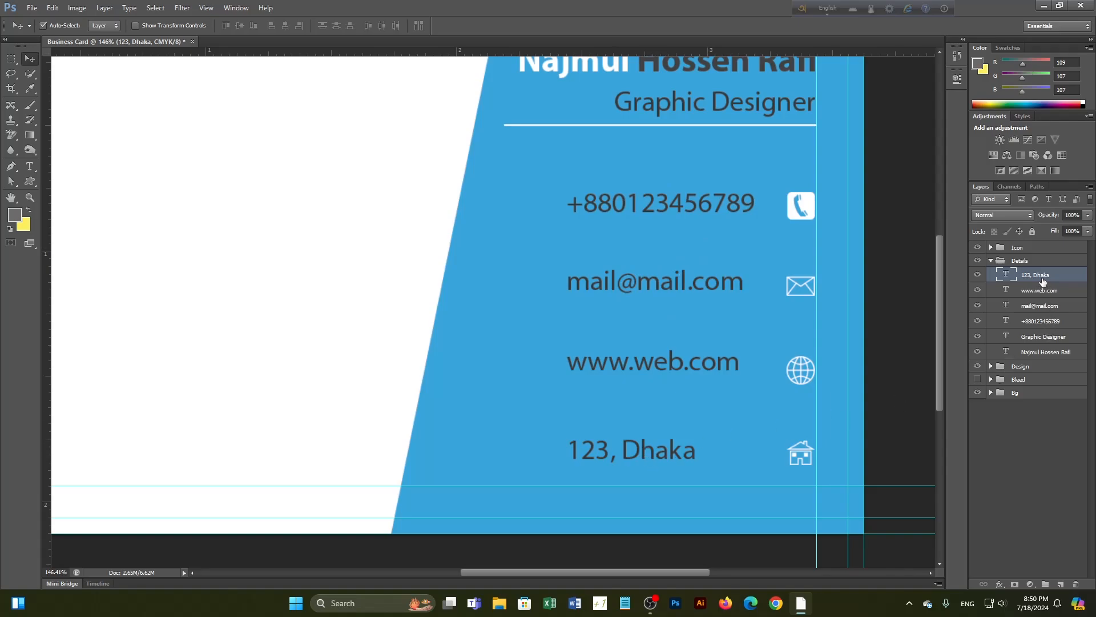
Align the four contact text layers on their right edges and nudge them left
{"action": "left_click", "coordinate": [1050, 321], "text": "shift"}
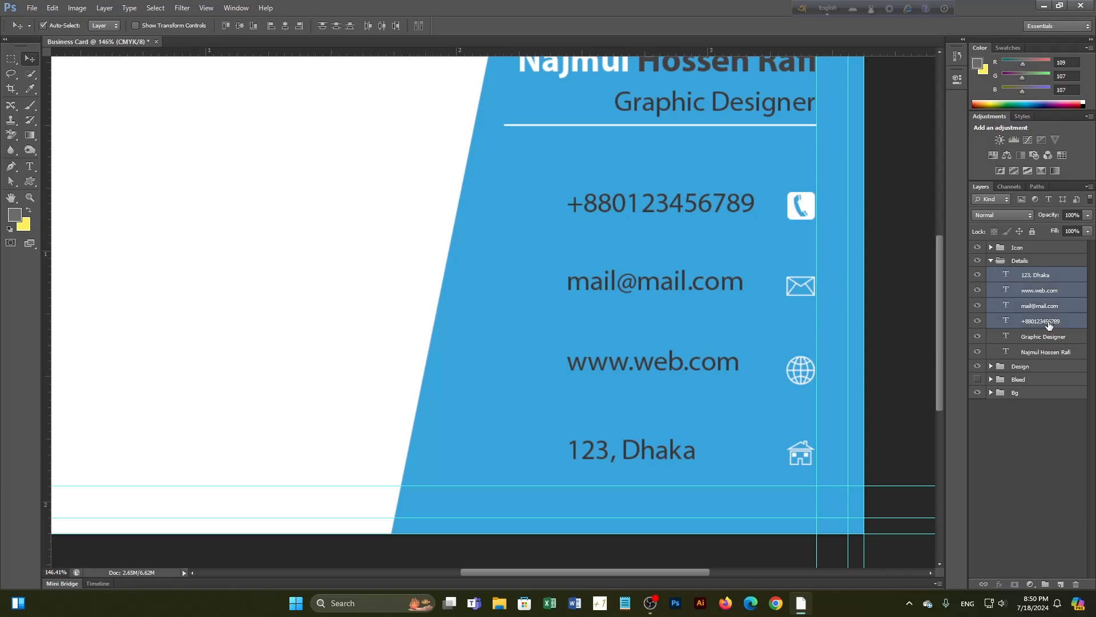
{"action": "left_click", "coordinate": [299, 28]}
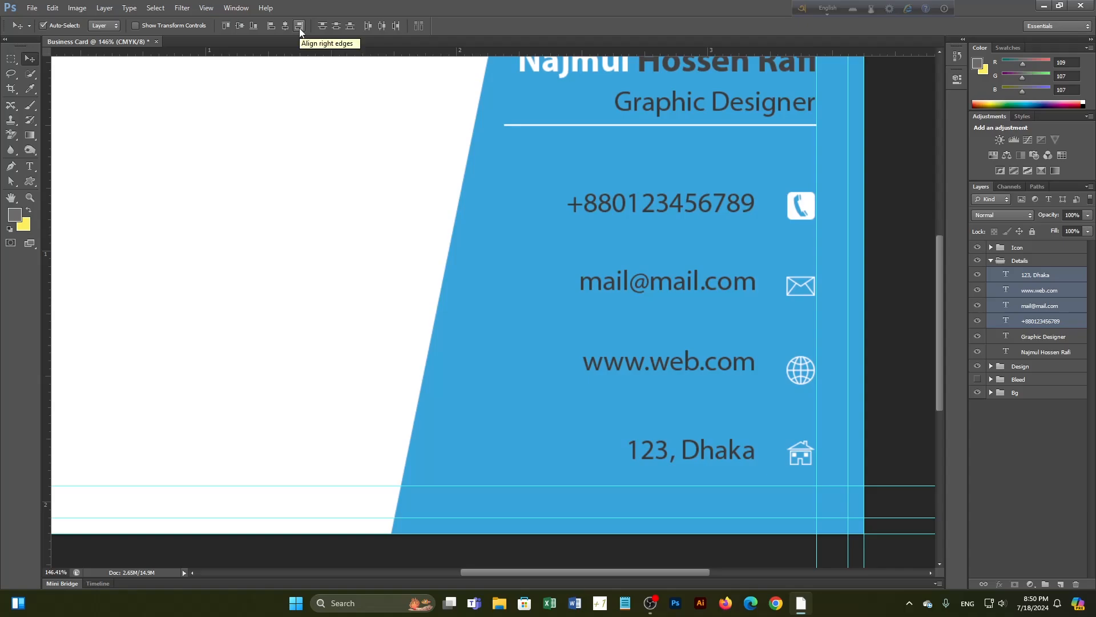
{"action": "left_click", "coordinate": [271, 27]}
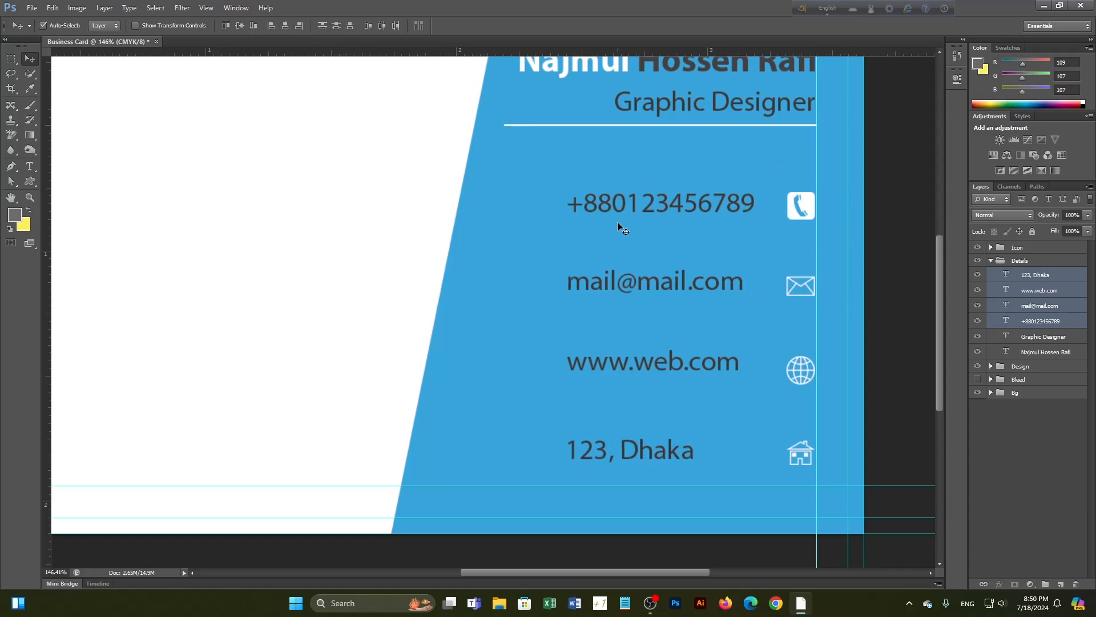
{"action": "left_click", "coordinate": [299, 30]}
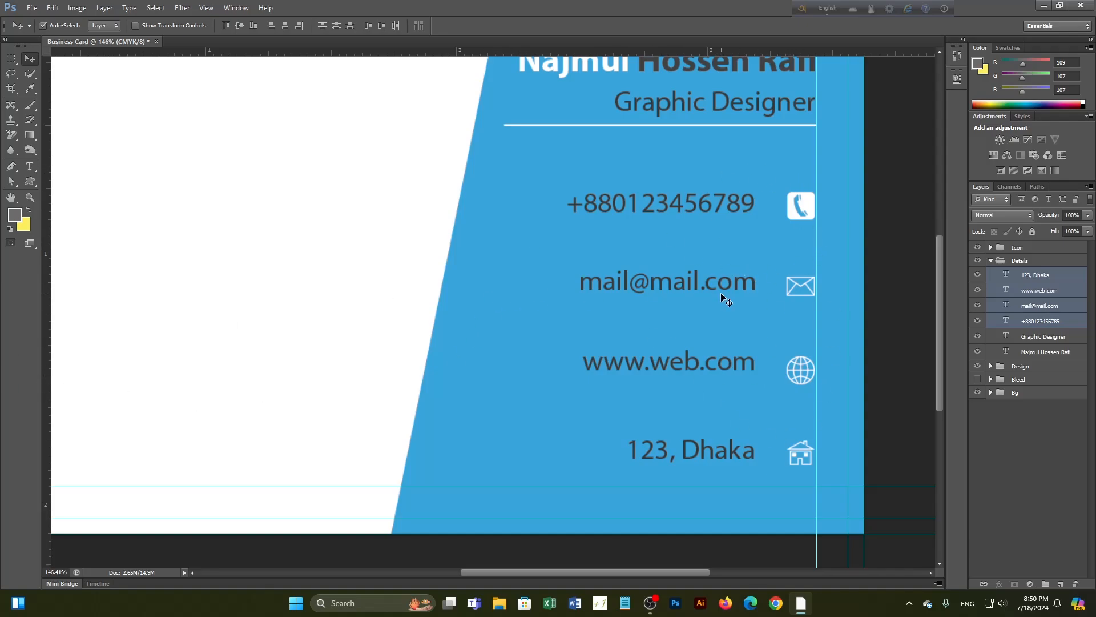
{"action": "key", "text": "shift+Left"}
{"action": "key", "text": "shift+Left"}
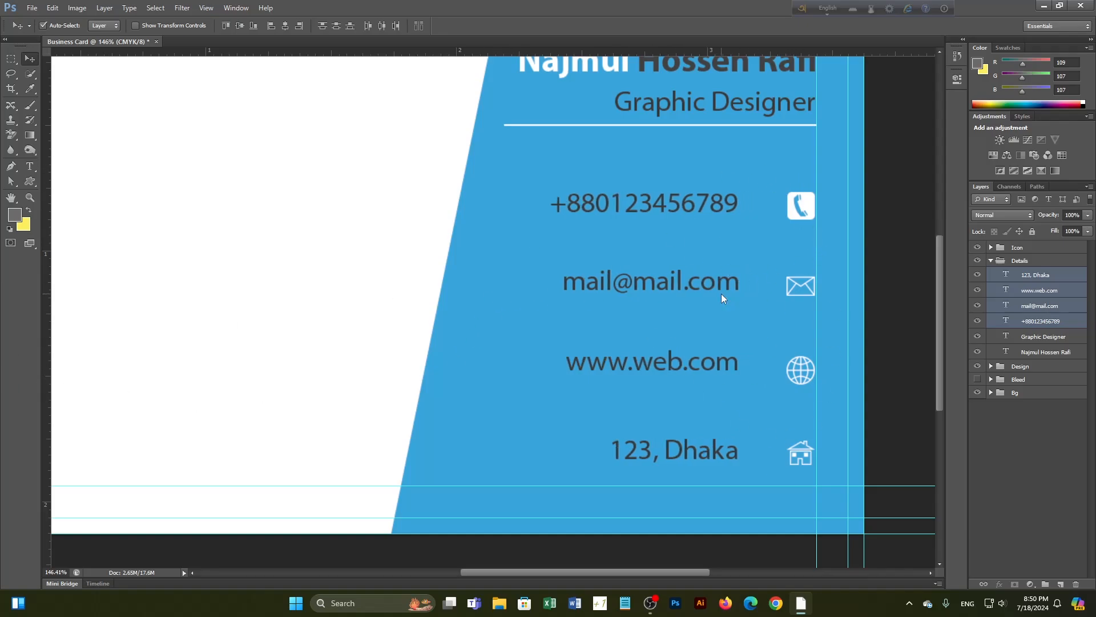
{"action": "left_click", "coordinate": [1063, 472]}
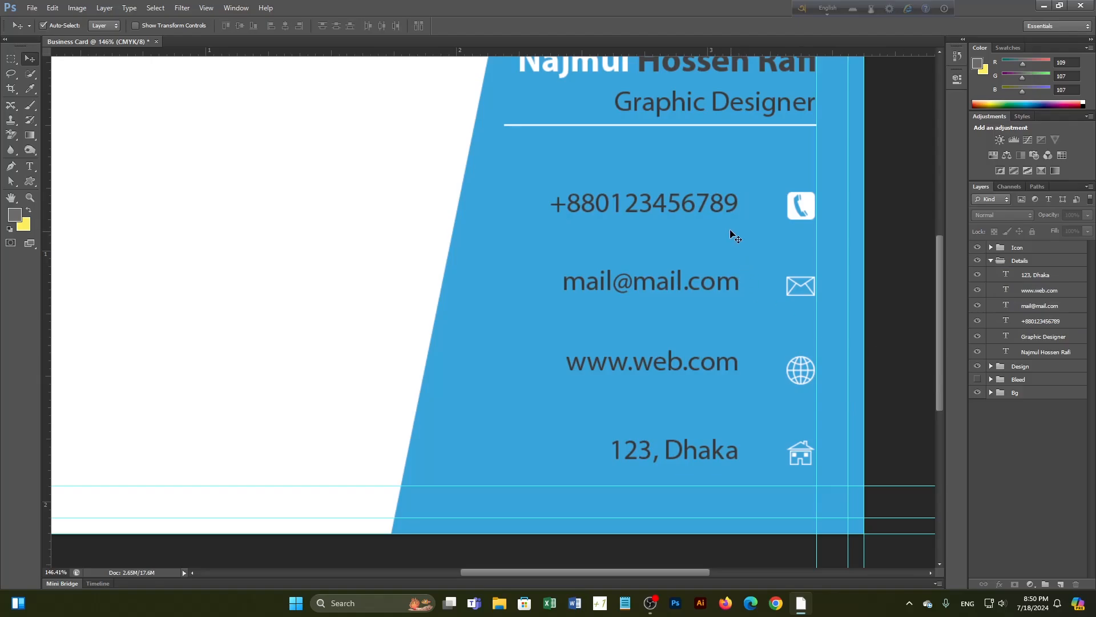
{"action": "scroll", "coordinate": [766, 201], "scroll_direction": "up", "scroll_amount": 3}
{"action": "scroll", "coordinate": [765, 201], "scroll_direction": "up", "scroll_amount": 1}
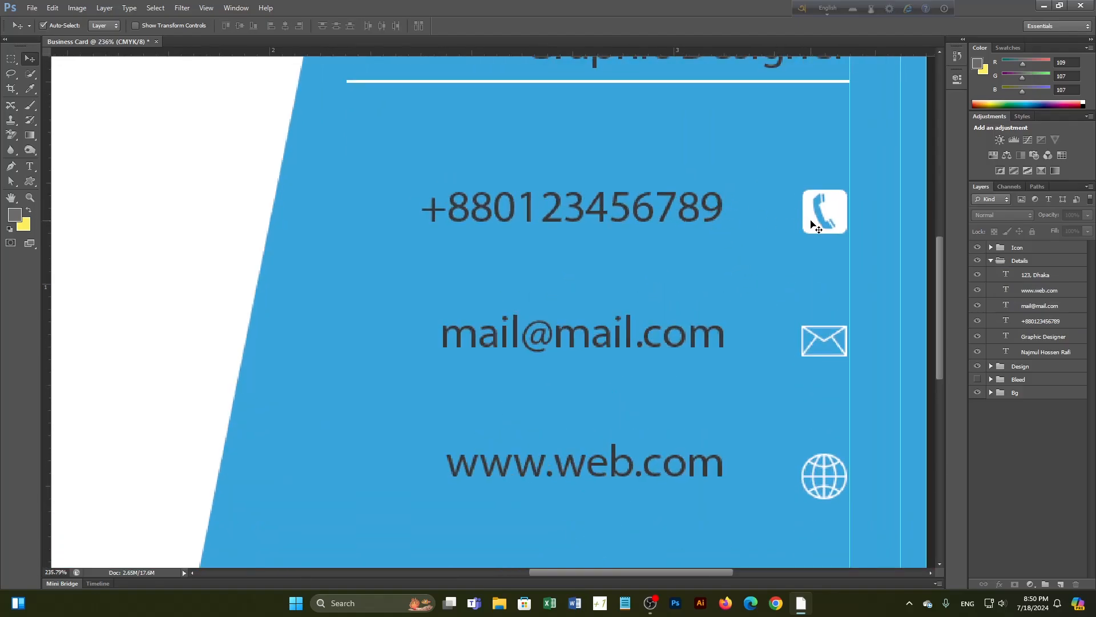
Vertically centre the phone, e-mail and website lines on their icons
{"action": "left_click", "coordinate": [719, 210]}
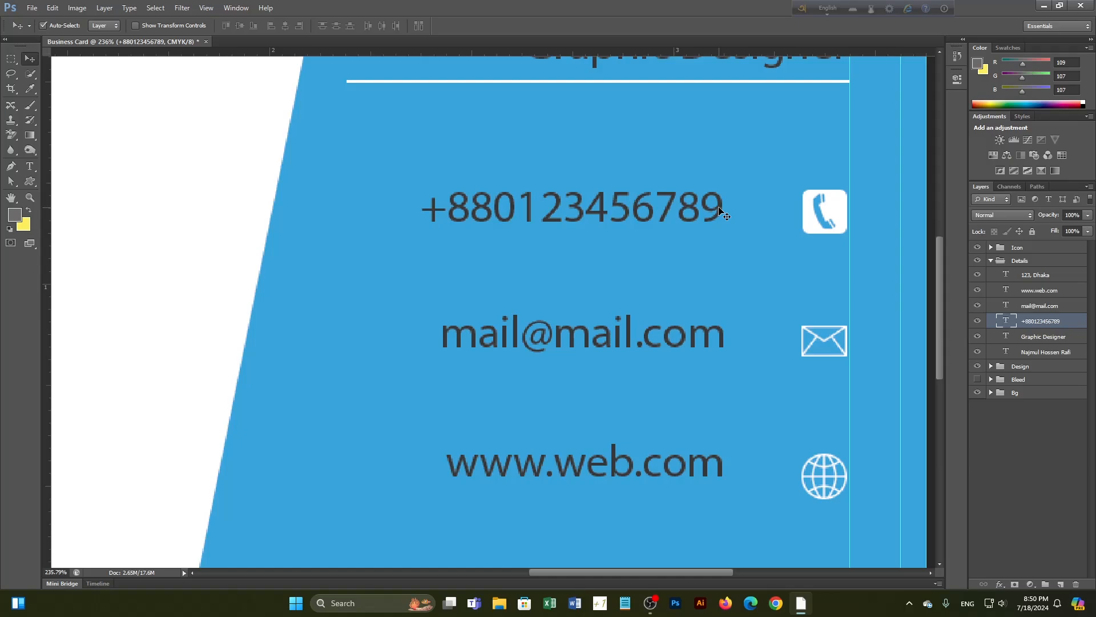
{"action": "left_click", "coordinate": [830, 212], "text": "shift"}
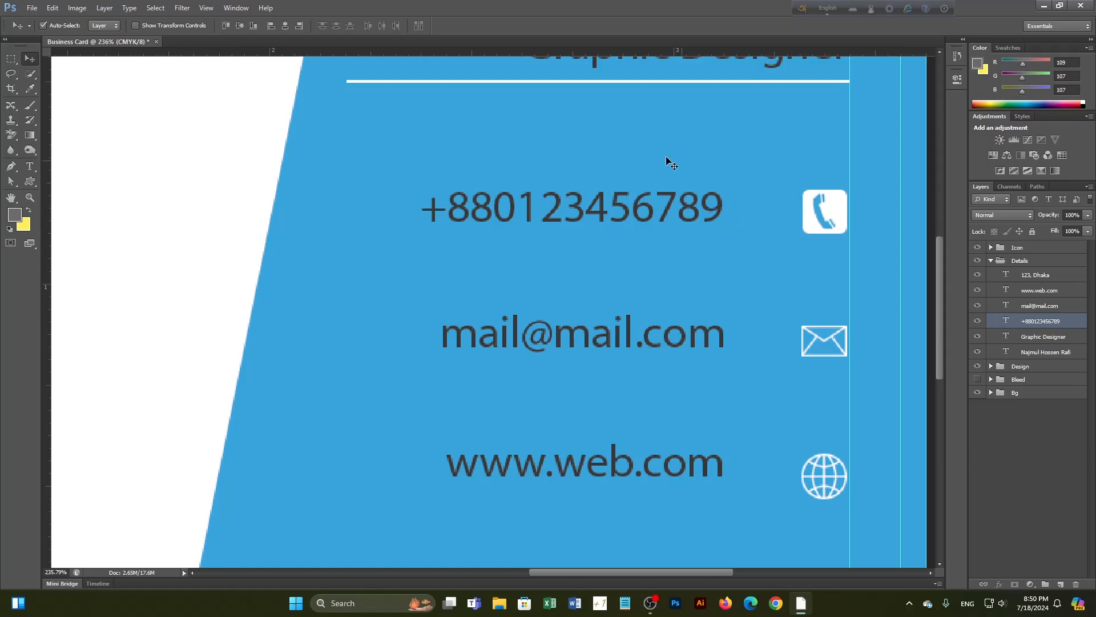
{"action": "left_click", "coordinate": [243, 25]}
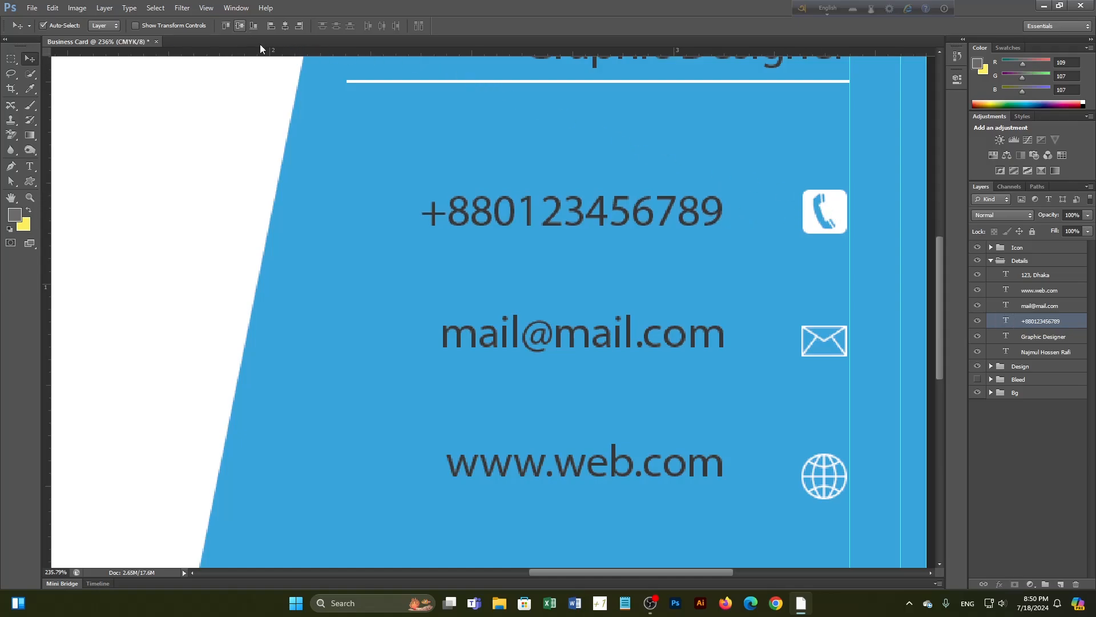
{"action": "left_click", "coordinate": [1039, 505]}
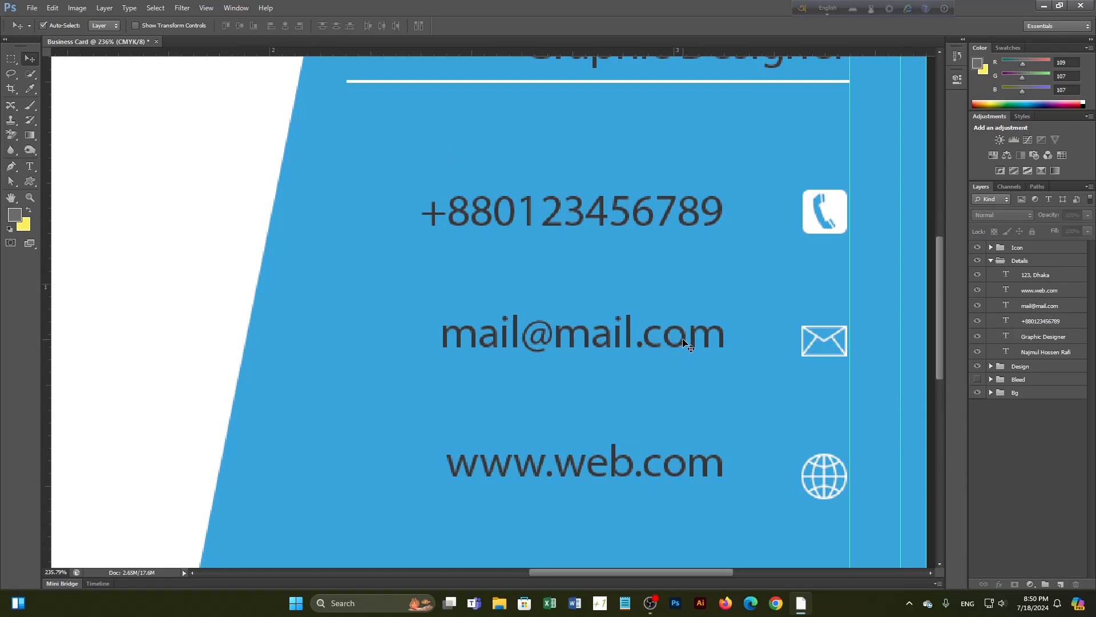
{"action": "left_click", "coordinate": [684, 341]}
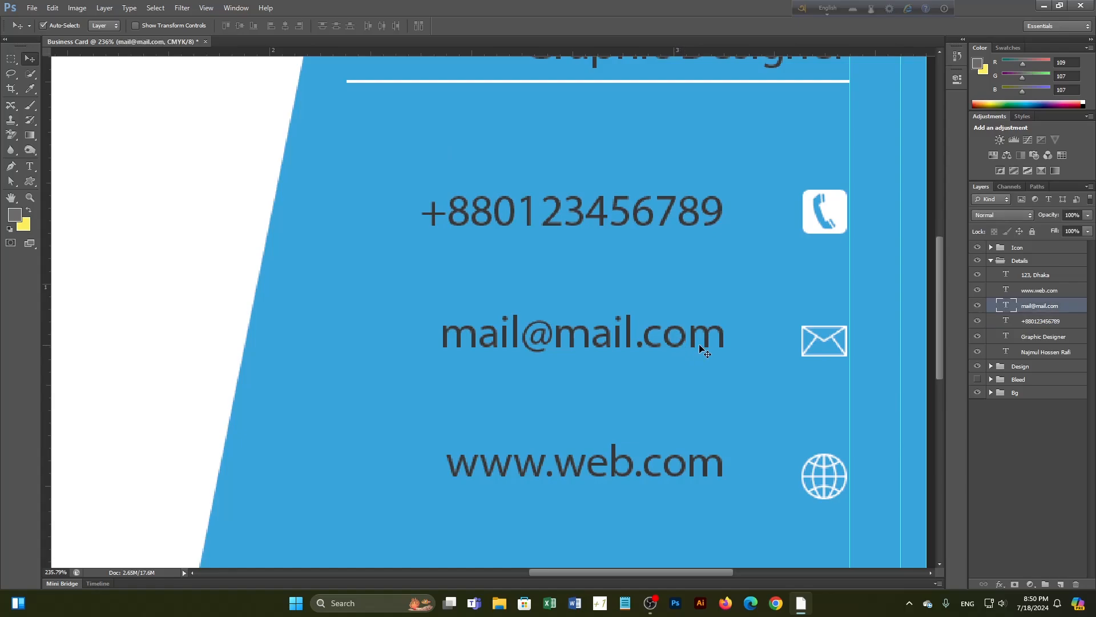
{"action": "left_click", "coordinate": [820, 343], "text": "shift"}
{"action": "left_click", "coordinate": [244, 27]}
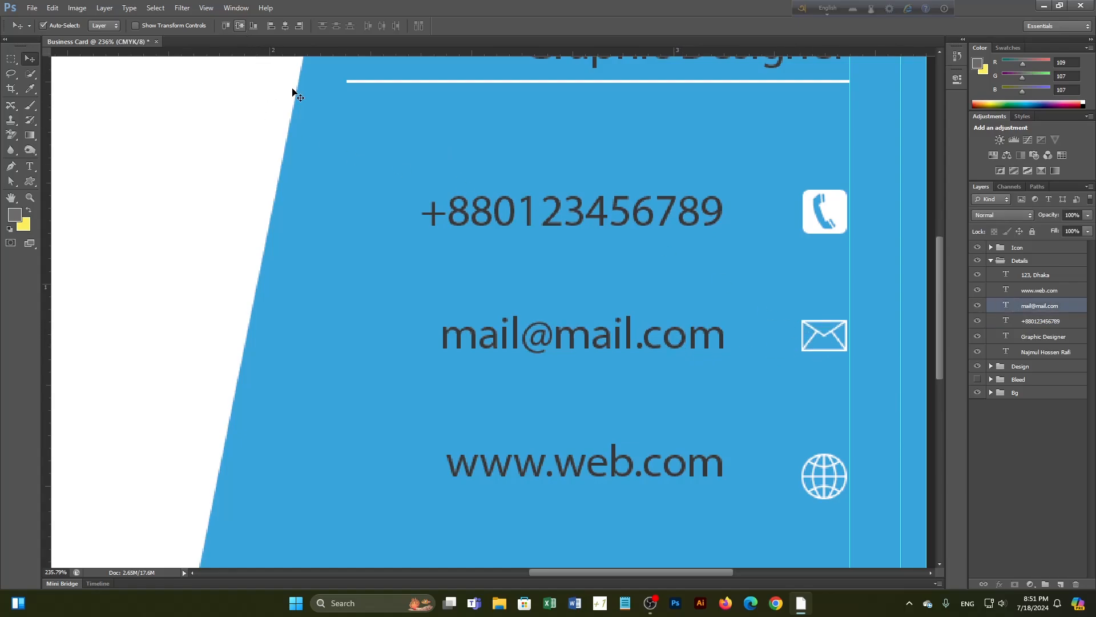
{"action": "left_click", "coordinate": [610, 469]}
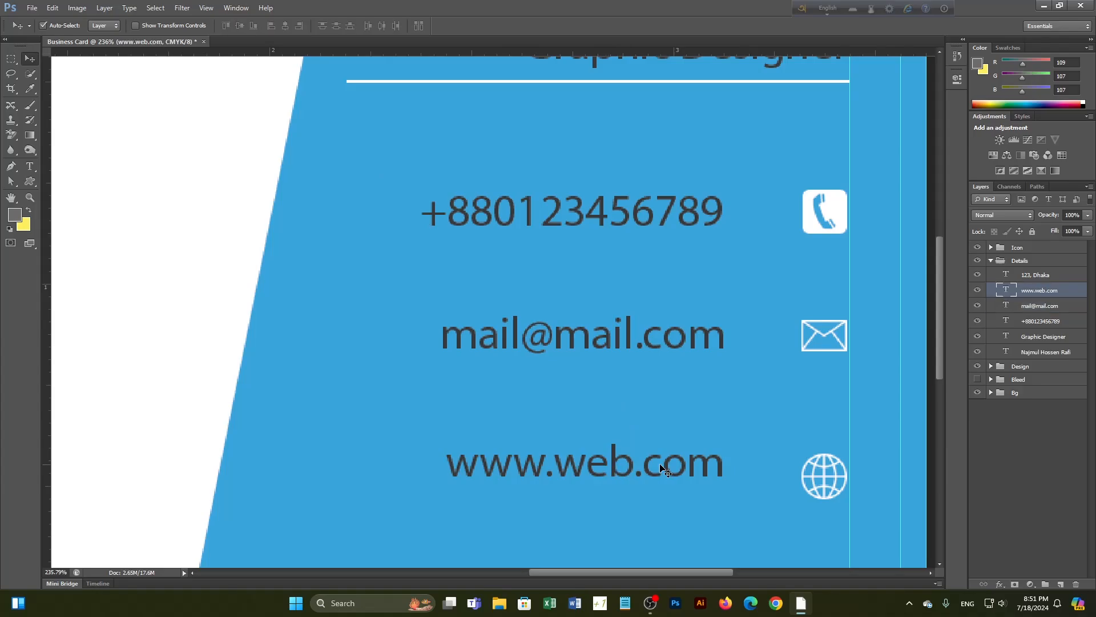
{"action": "left_click", "coordinate": [826, 476], "text": "shift"}
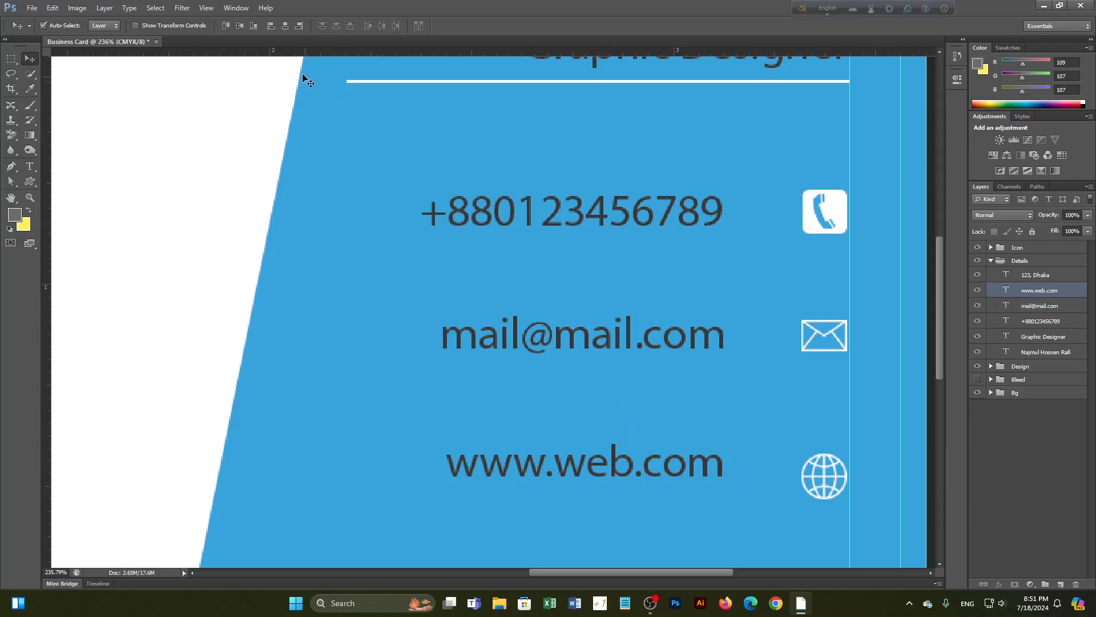
{"action": "left_click", "coordinate": [244, 26]}
Nudge the 123, Dhaka address line and its house icon up slightly
{"action": "scroll", "coordinate": [759, 414], "scroll_direction": "down", "scroll_amount": 3}
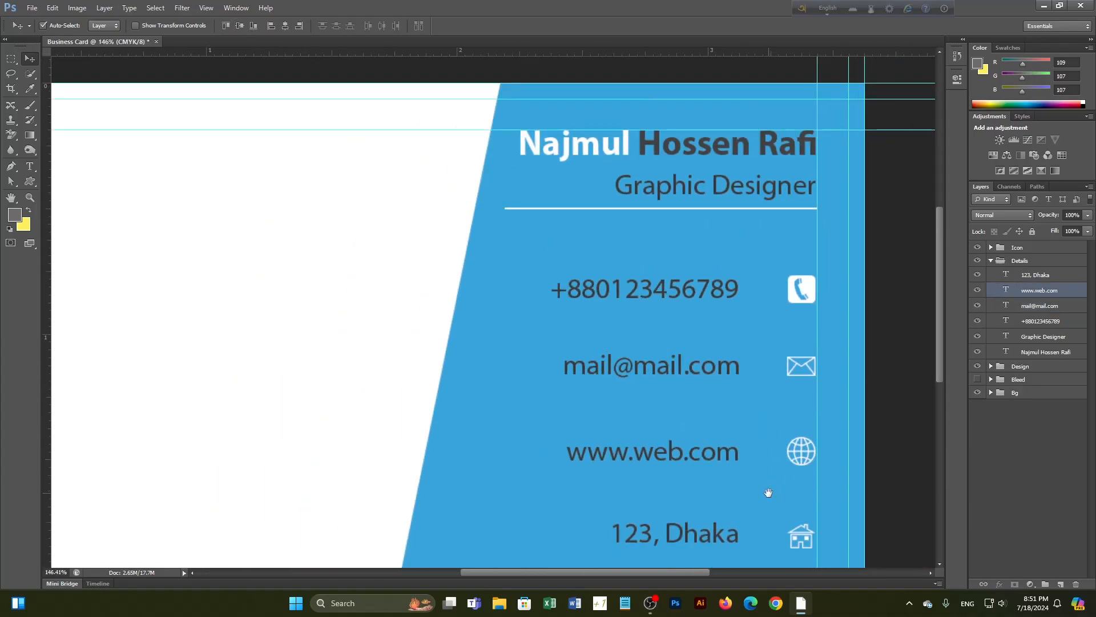
{"action": "scroll", "coordinate": [742, 428], "scroll_direction": "down", "scroll_amount": 3}
{"action": "scroll", "coordinate": [666, 389], "scroll_direction": "up", "scroll_amount": 2}
{"action": "scroll", "coordinate": [665, 389], "scroll_direction": "up", "scroll_amount": 1}
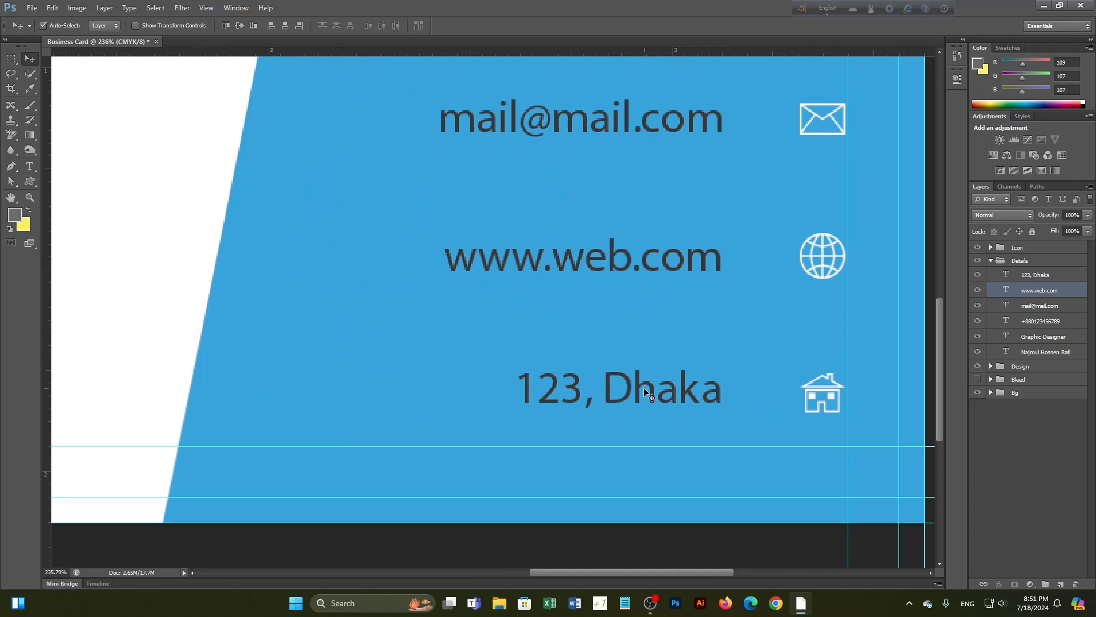
{"action": "left_click", "coordinate": [630, 393]}
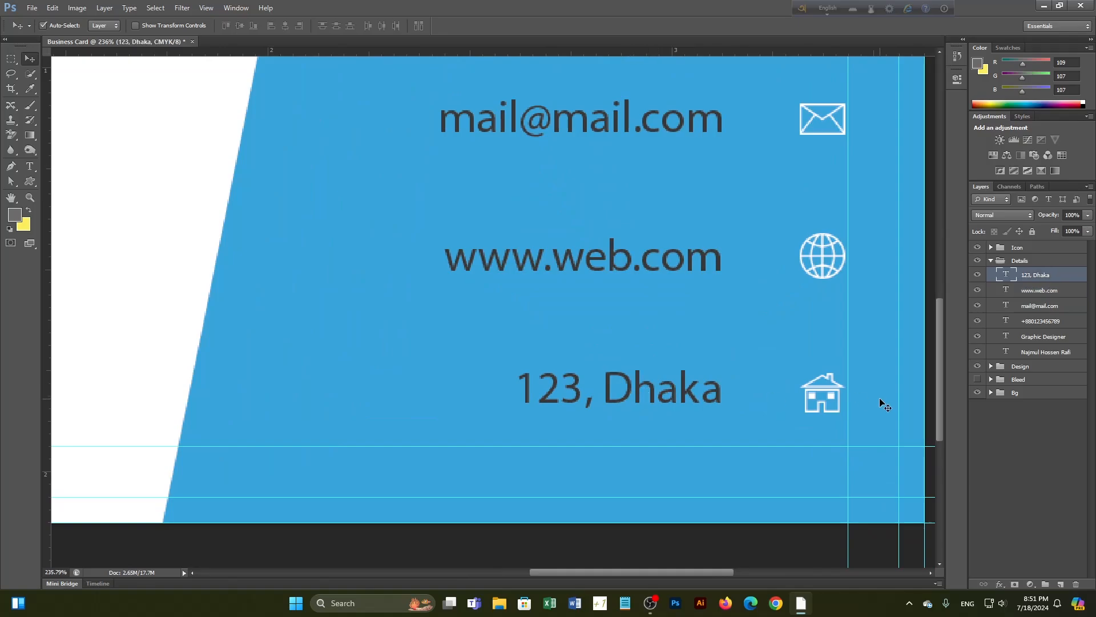
{"action": "left_click", "coordinate": [816, 397], "text": "shift"}
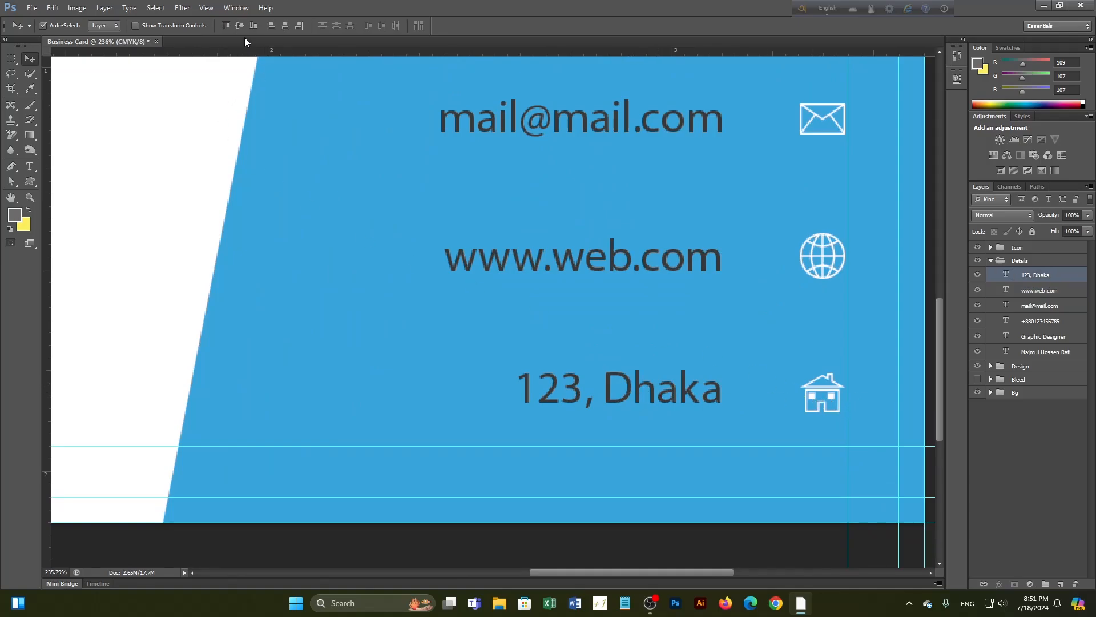
{"action": "key", "text": "Up"}
{"action": "scroll", "coordinate": [747, 382], "scroll_direction": "down", "scroll_amount": 3}
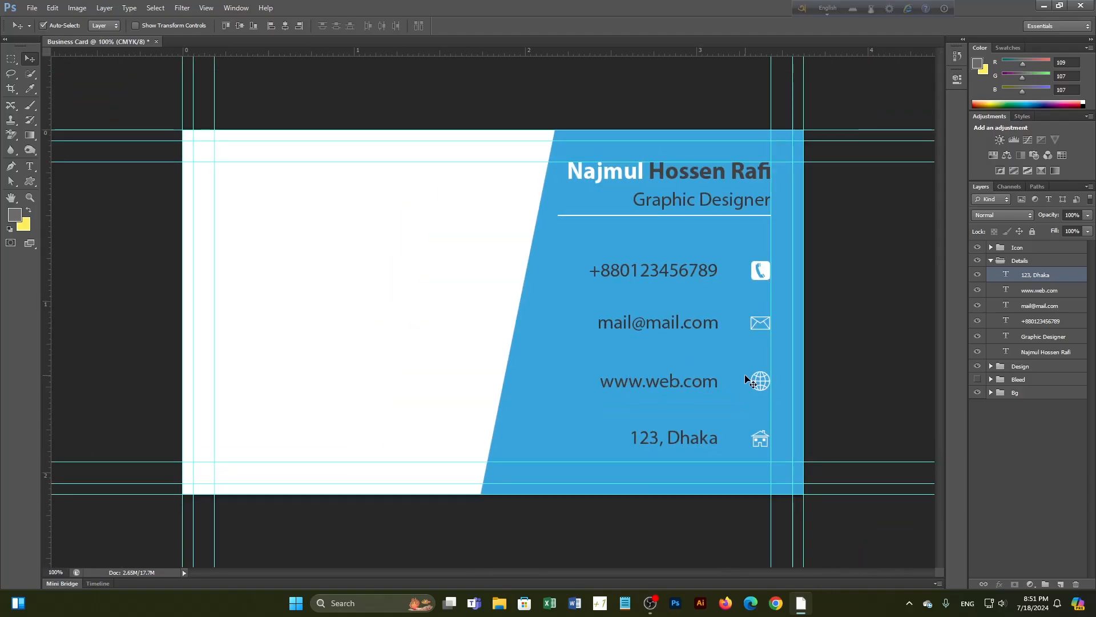
{"action": "left_click", "coordinate": [1072, 448]}
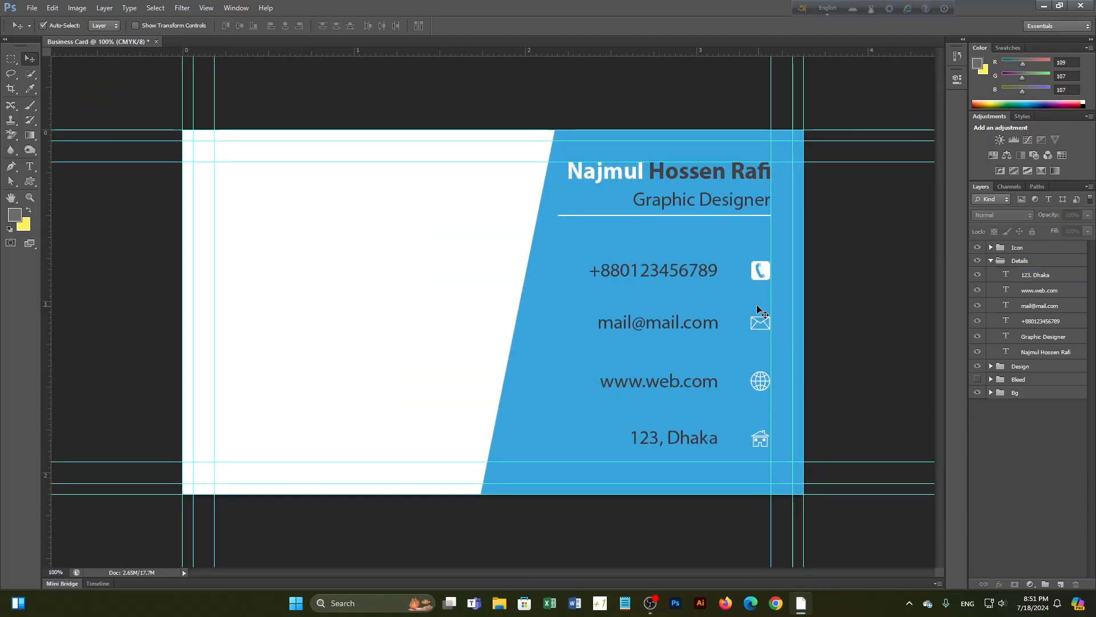
Shift all four contact text lines 12 px to the left
{"action": "scroll", "coordinate": [680, 279], "scroll_direction": "up", "scroll_amount": 2}
{"action": "scroll", "coordinate": [734, 275], "scroll_direction": "down", "scroll_amount": 1}
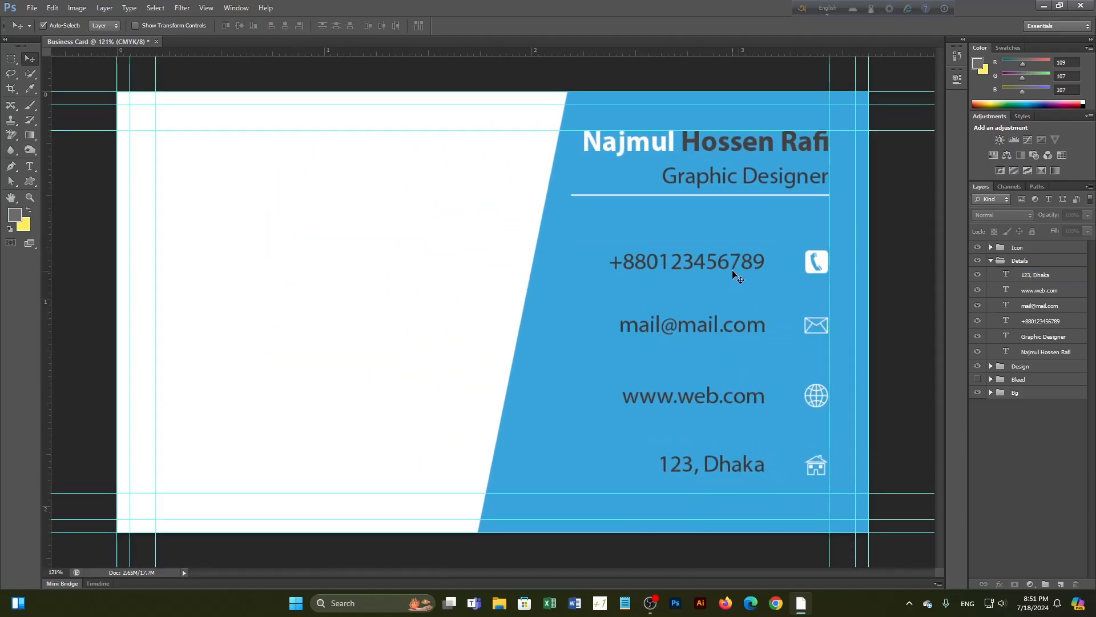
{"action": "left_click", "coordinate": [734, 267]}
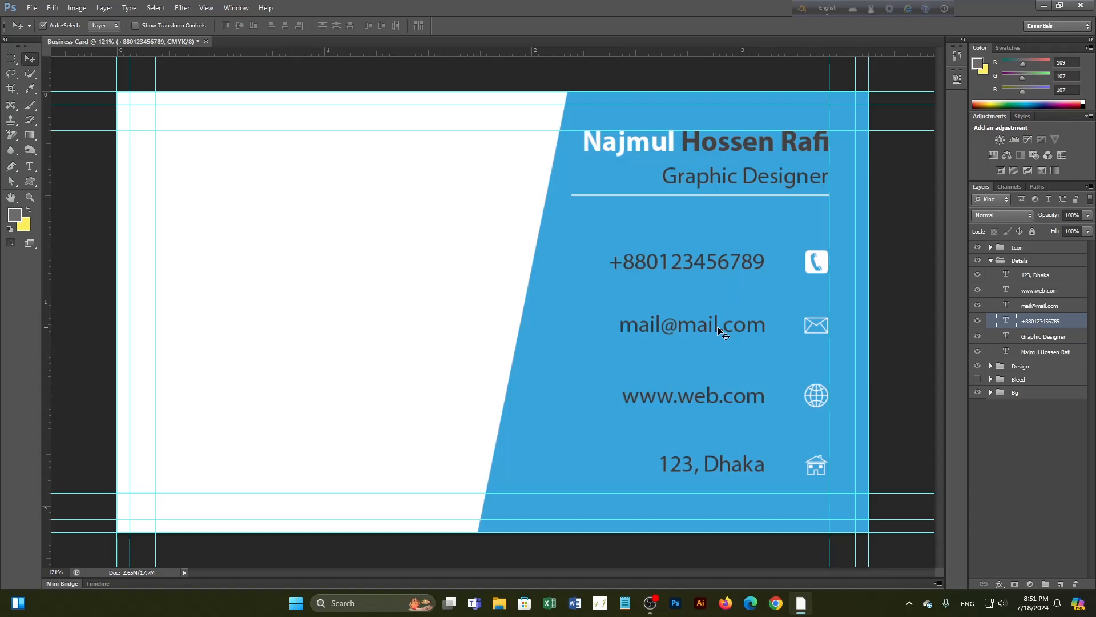
{"action": "left_click", "coordinate": [723, 330], "text": "shift"}
{"action": "left_click", "coordinate": [709, 401], "text": "shift"}
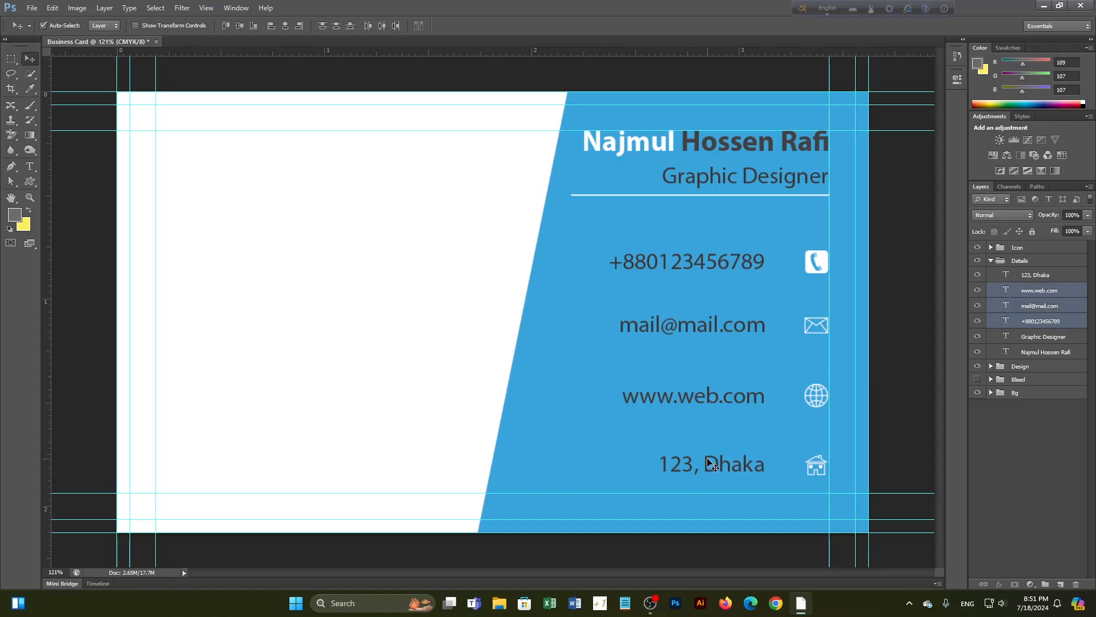
{"action": "left_click", "coordinate": [708, 462], "text": "shift"}
{"action": "key", "text": "shift+Left"}
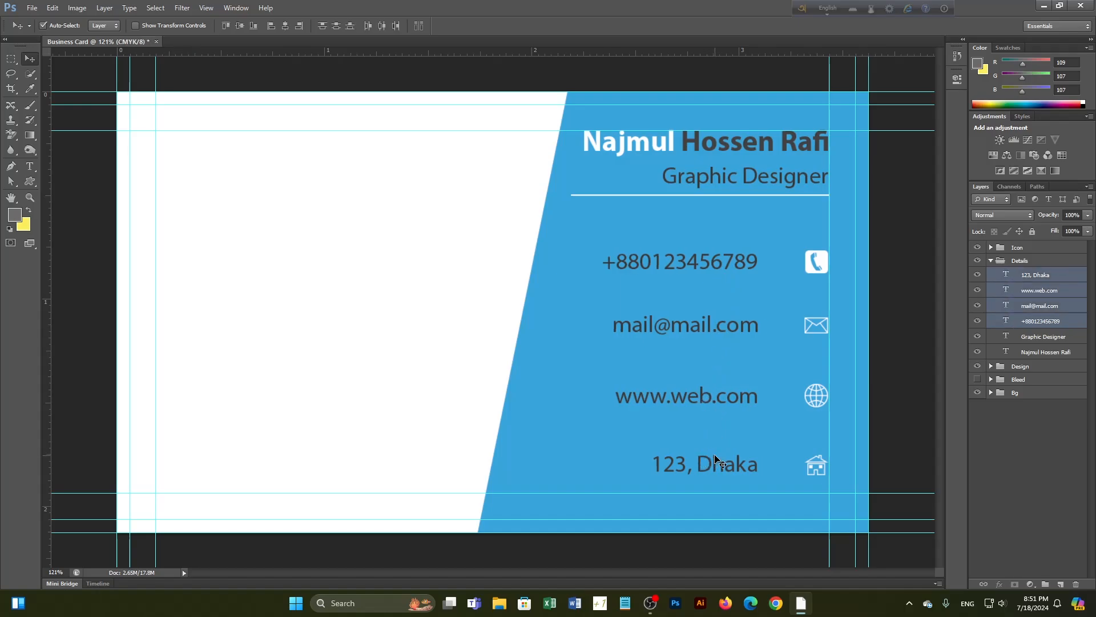
{"action": "left_click", "coordinate": [1027, 482]}
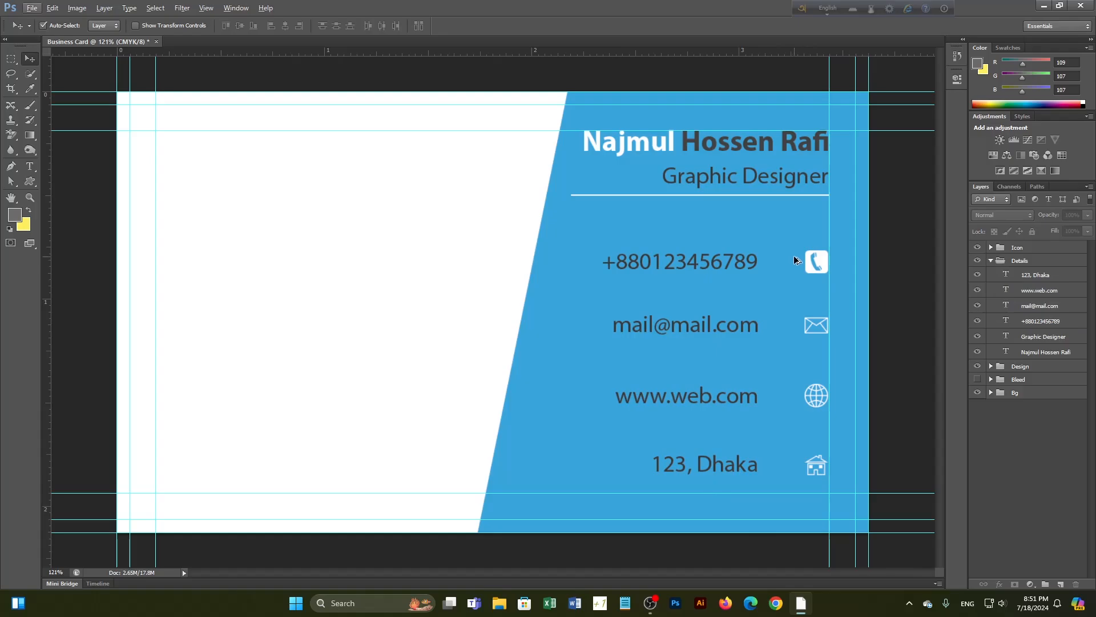
{"action": "scroll", "coordinate": [794, 255], "scroll_direction": "up", "scroll_amount": 8}
{"action": "left_click_drag", "start_coordinate": [805, 287], "coordinate": [741, 278]}
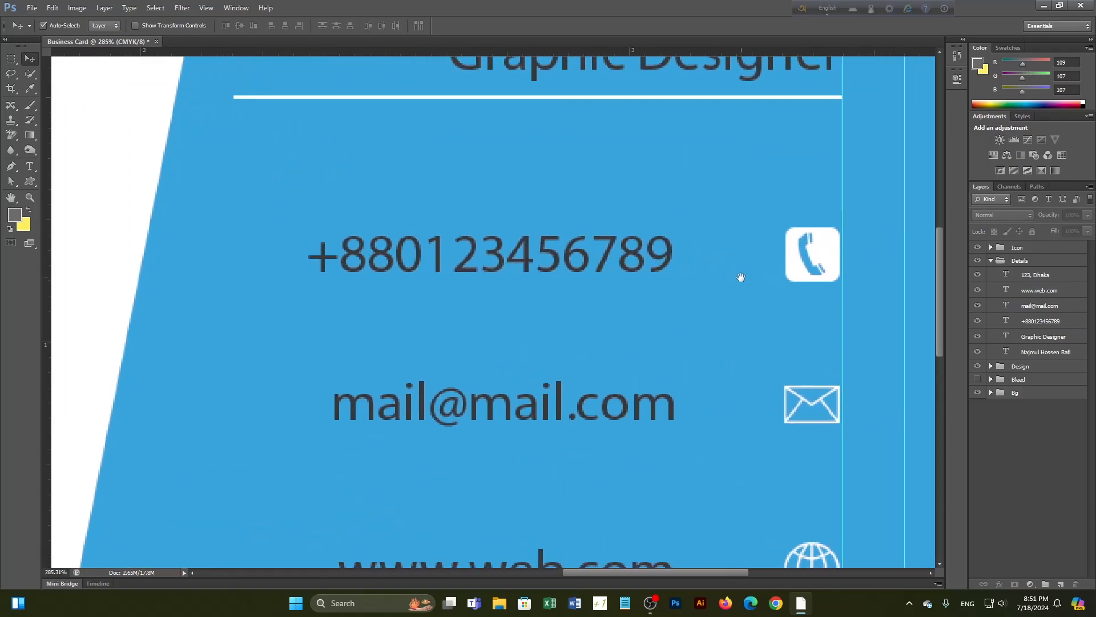
Draw a thin white vertical rectangle beside the phone number and nudge it slightly right
{"action": "left_click", "coordinate": [30, 181]}
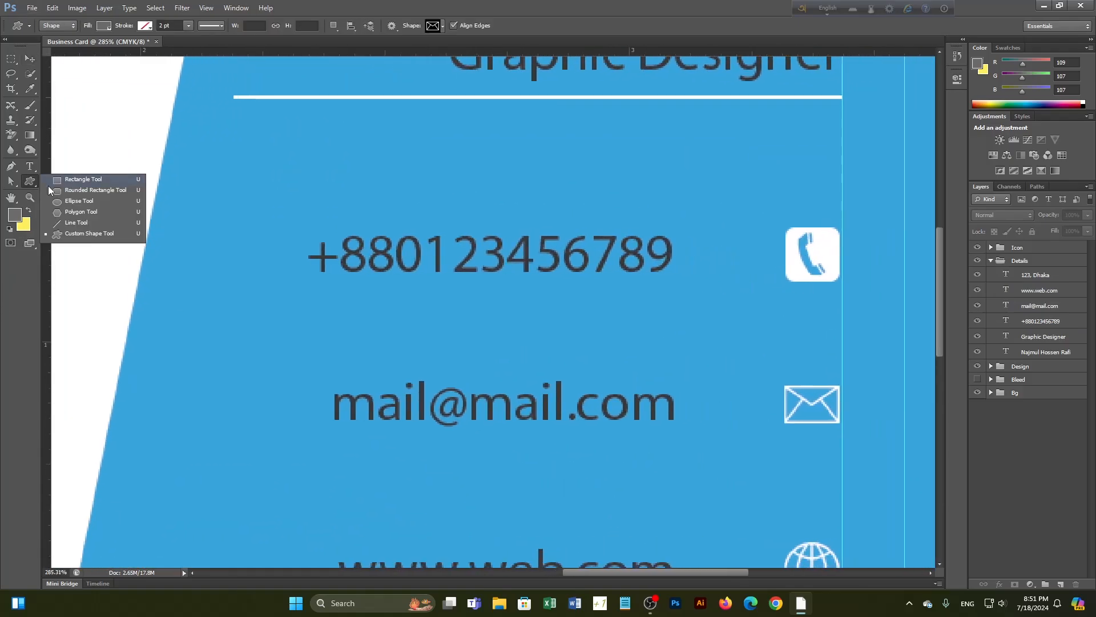
{"action": "left_click", "coordinate": [66, 180]}
{"action": "left_click_drag", "start_coordinate": [719, 227], "coordinate": [721, 283]}
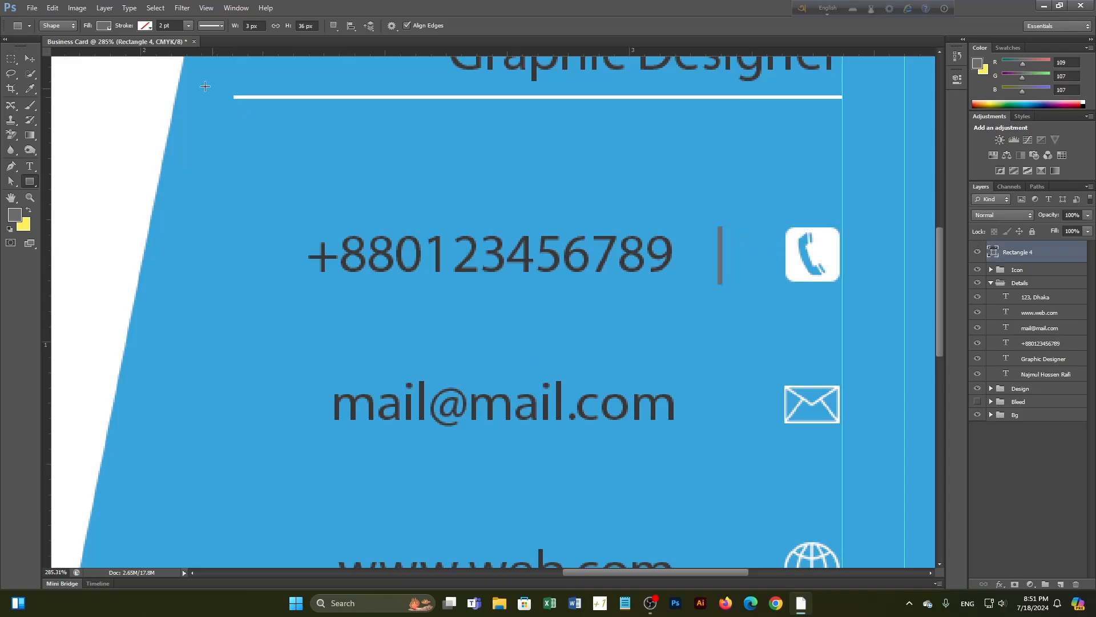
{"action": "left_click", "coordinate": [105, 26]}
{"action": "left_click", "coordinate": [55, 80]}
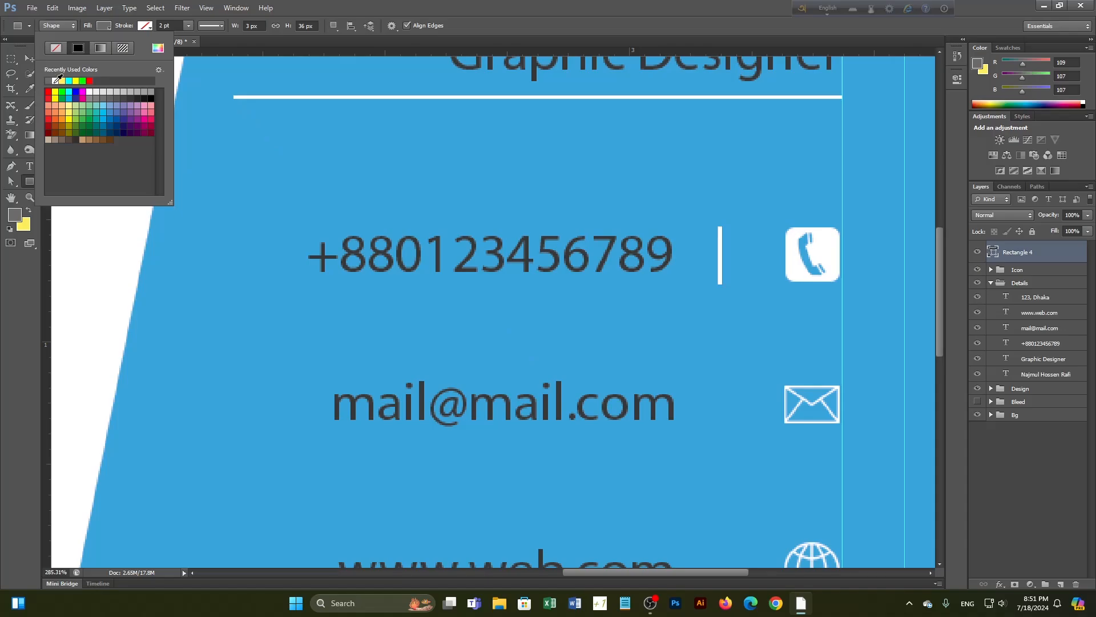
{"action": "left_click", "coordinate": [112, 29]}
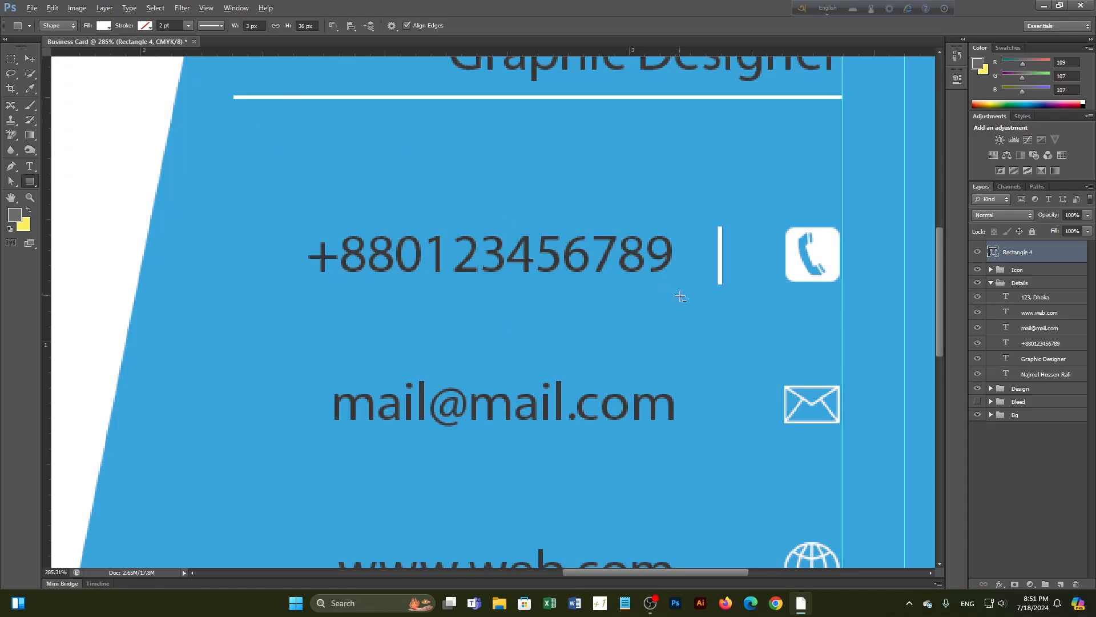
{"action": "scroll", "coordinate": [713, 285], "scroll_direction": "down", "scroll_amount": 3}
{"action": "left_click", "coordinate": [29, 58]}
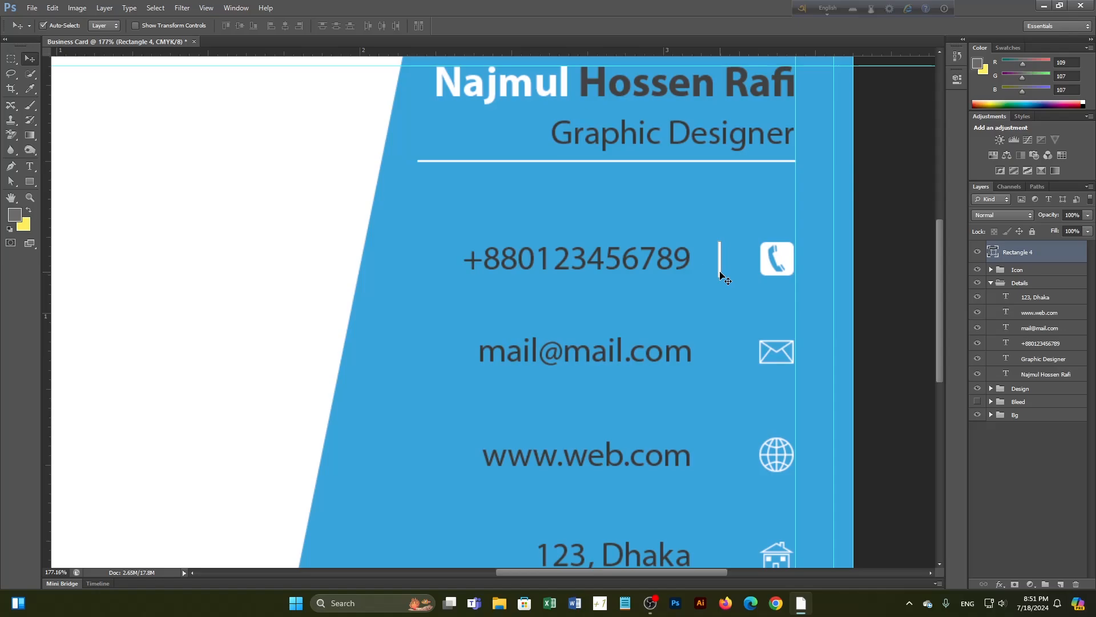
{"action": "key", "text": "Right"}
{"action": "key", "text": "Right"}
{"action": "key", "text": "Right"}
{"action": "key", "text": "Right"}
{"action": "key", "text": "Right"}
Duplicate the white divider down beside the lower contact lines
{"action": "left_click_drag", "start_coordinate": [721, 272], "coordinate": [725, 372]}
{"action": "scroll", "coordinate": [726, 373], "scroll_direction": "down", "scroll_amount": 1}
{"action": "left_click_drag", "start_coordinate": [749, 447], "coordinate": [710, 342]}
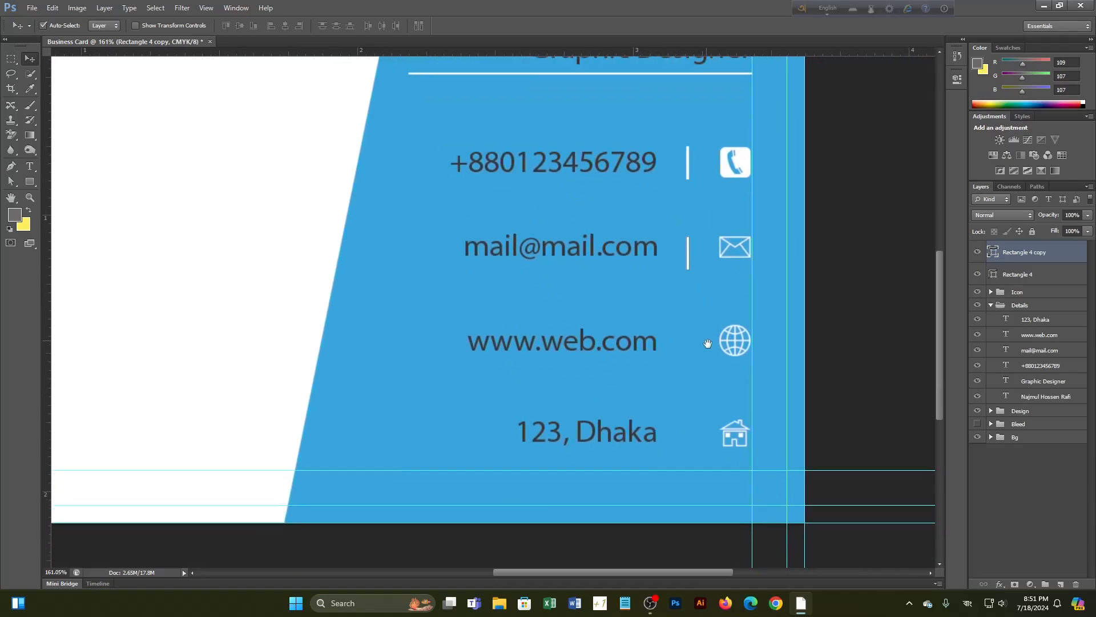
{"action": "left_click_drag", "start_coordinate": [688, 263], "coordinate": [690, 450]}
Lock the blue slanted panel layer, Rectangle 2
{"action": "left_click", "coordinate": [369, 395]}
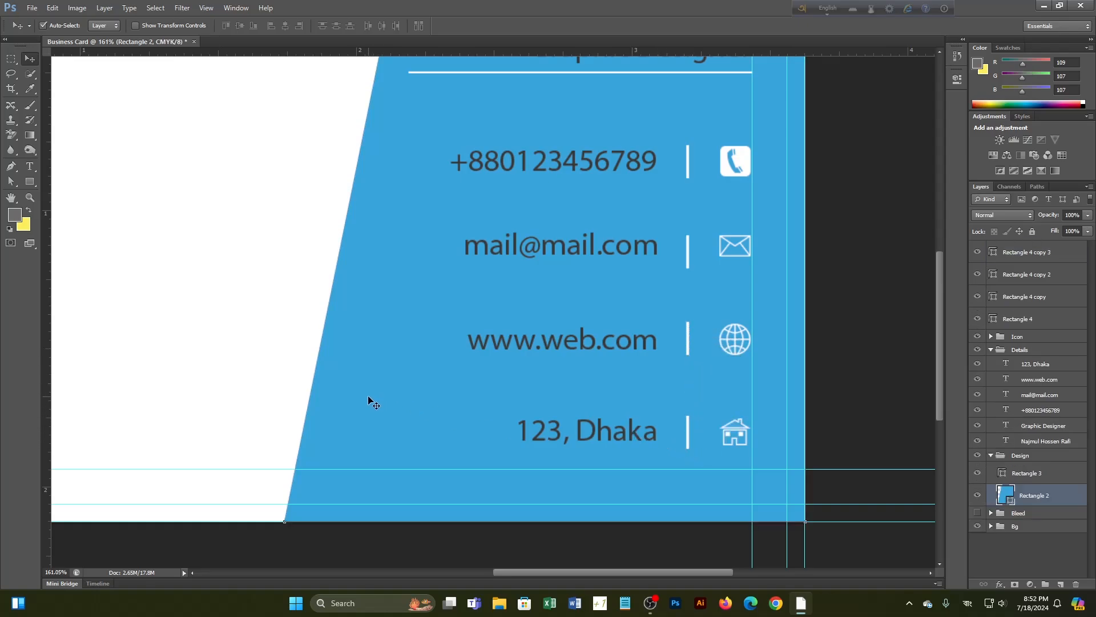
{"action": "left_click", "coordinate": [1032, 231]}
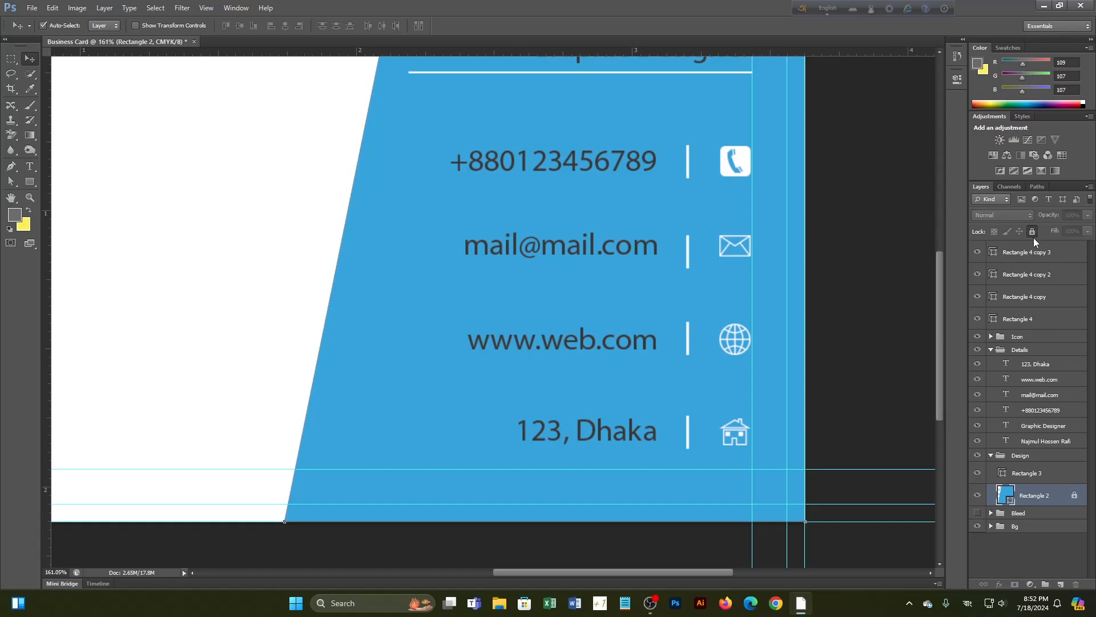
{"action": "scroll", "coordinate": [484, 224], "scroll_direction": "down", "scroll_amount": 1}
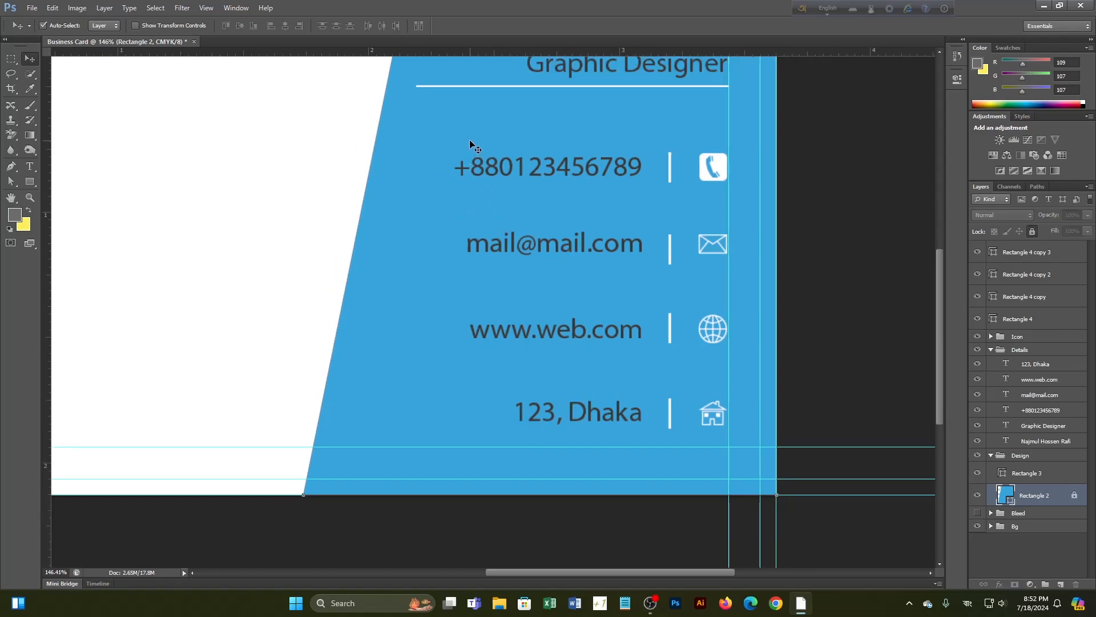
Lock the white background and align the four dividers on their horizontal centres
{"action": "left_click_drag", "start_coordinate": [472, 146], "coordinate": [522, 246]}
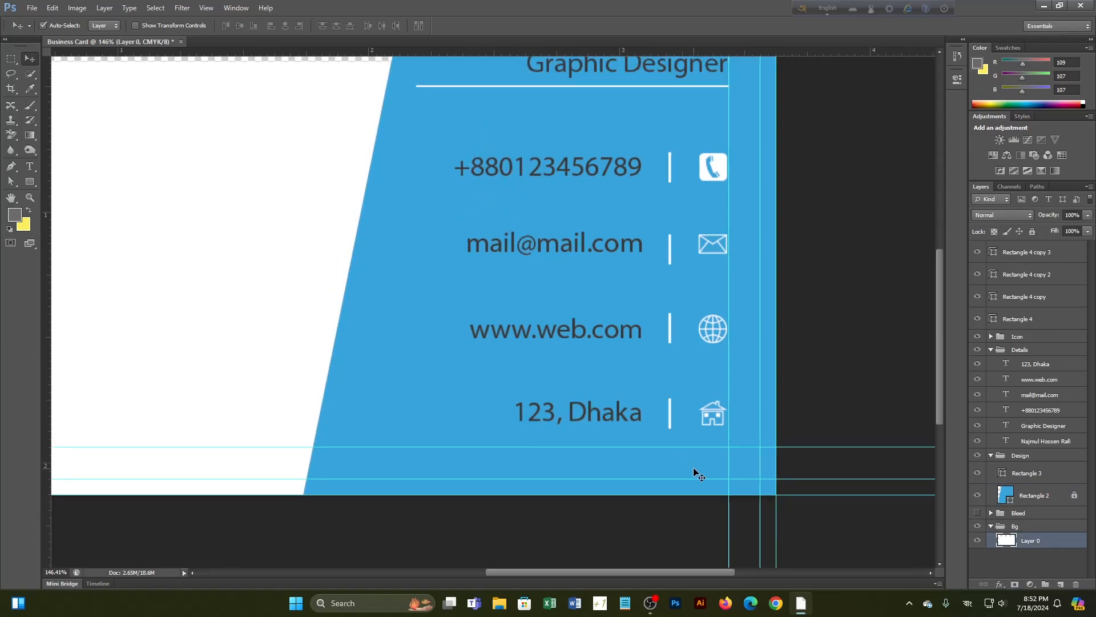
{"action": "left_click", "coordinate": [1032, 232]}
{"action": "left_click_drag", "start_coordinate": [656, 143], "coordinate": [681, 367]}
{"action": "left_click_drag", "start_coordinate": [685, 427], "coordinate": [685, 428]}
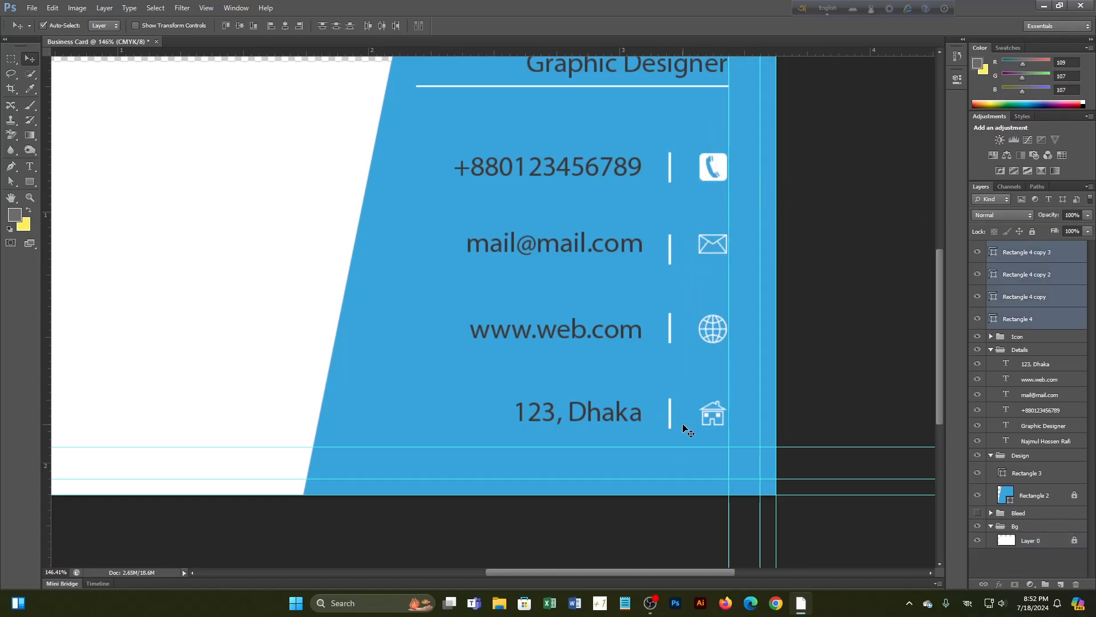
{"action": "left_click", "coordinate": [285, 29]}
Vertically centre the phone, e-mail, website and address lines with their dividers and icons
{"action": "left_click_drag", "start_coordinate": [585, 123], "coordinate": [709, 187]}
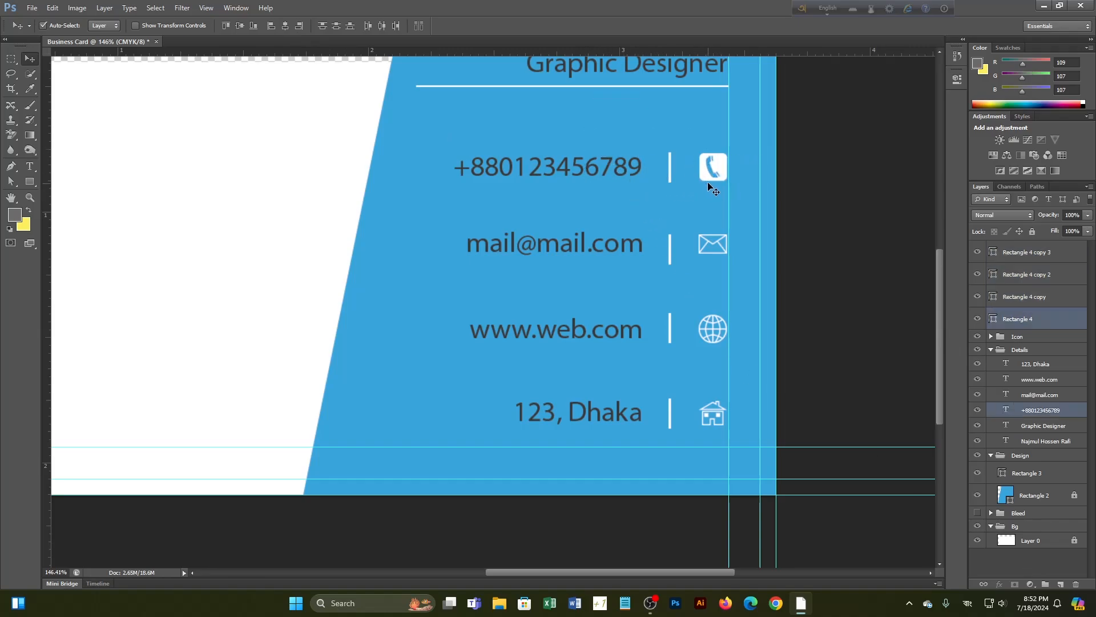
{"action": "left_click", "coordinate": [240, 27]}
{"action": "left_click_drag", "start_coordinate": [610, 237], "coordinate": [715, 263]}
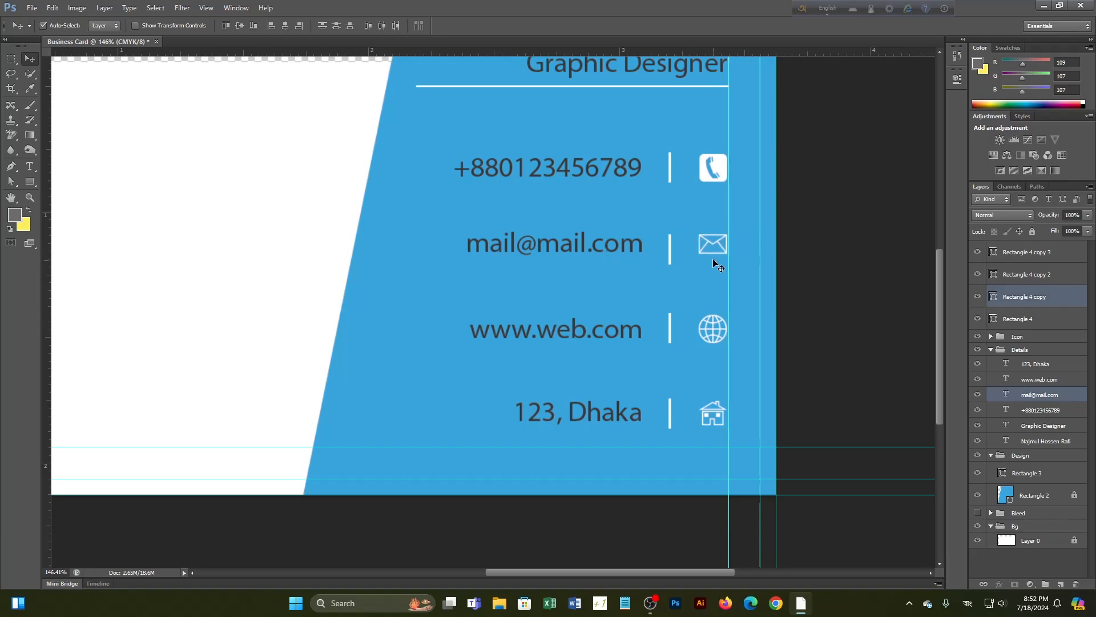
{"action": "left_click", "coordinate": [242, 27]}
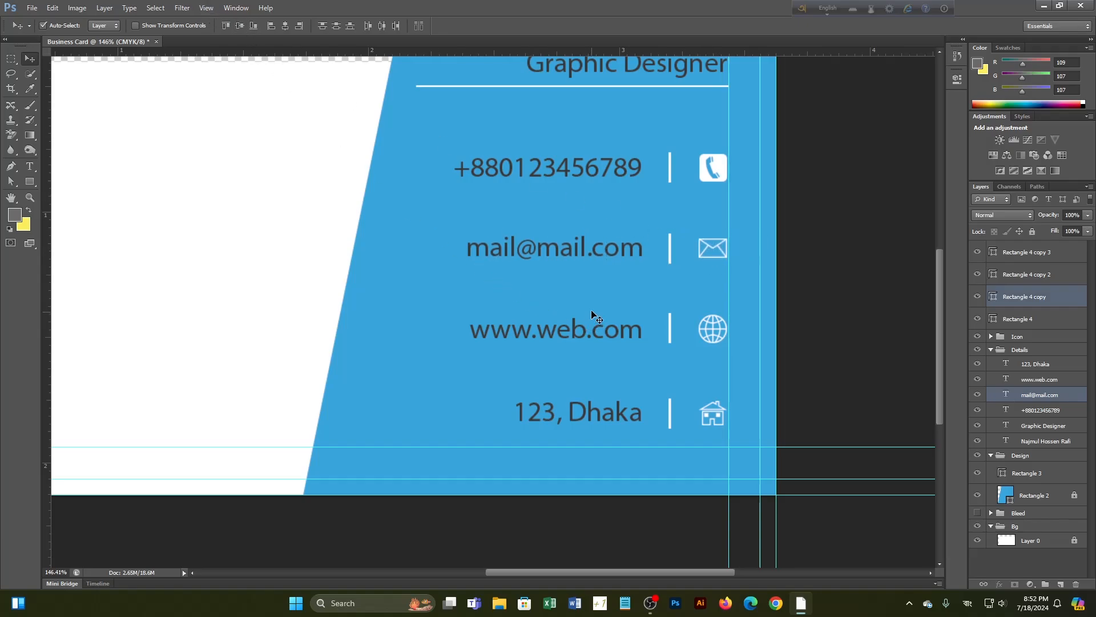
{"action": "left_click_drag", "start_coordinate": [594, 313], "coordinate": [713, 325]}
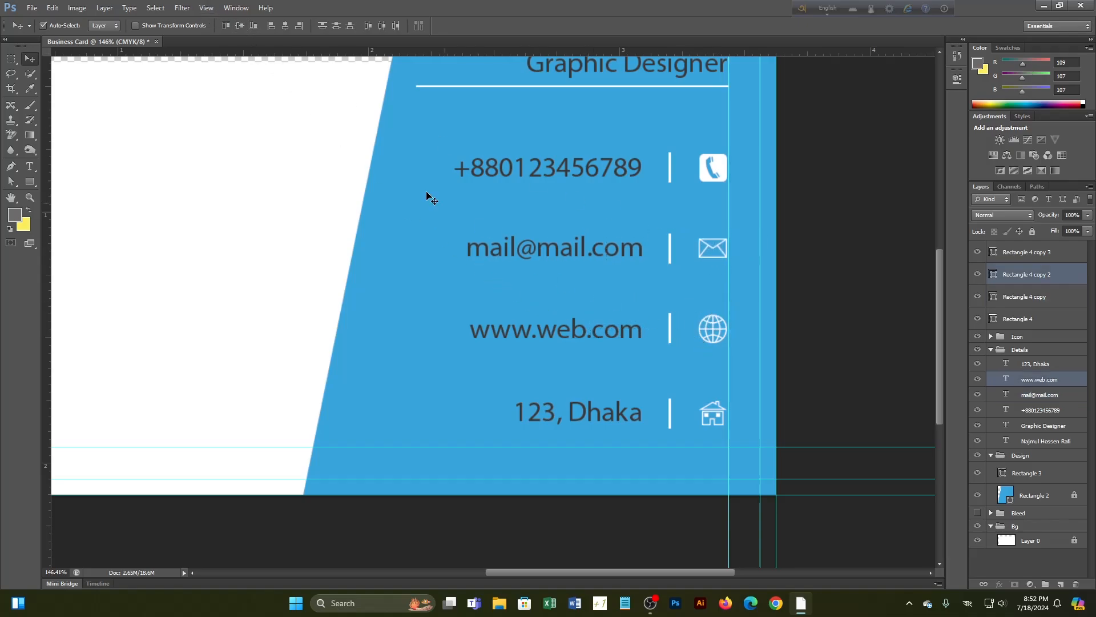
{"action": "left_click", "coordinate": [240, 26]}
{"action": "left_click_drag", "start_coordinate": [598, 298], "coordinate": [714, 346]}
{"action": "left_click_drag", "start_coordinate": [631, 390], "coordinate": [717, 424]}
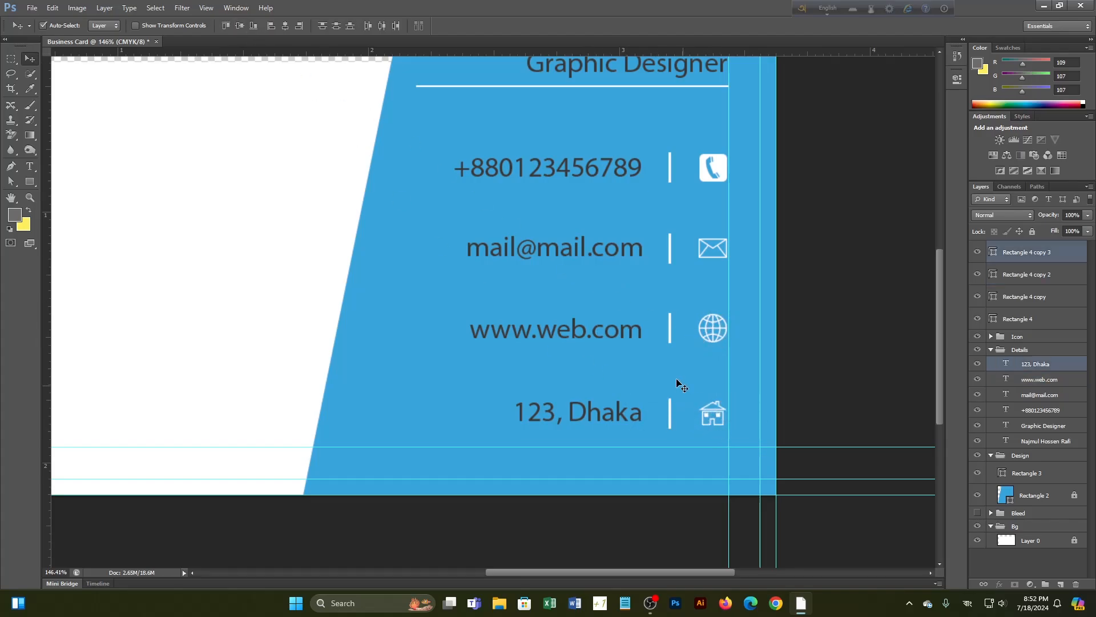
{"action": "left_click", "coordinate": [240, 29]}
{"action": "key", "text": "ctrl+0"}
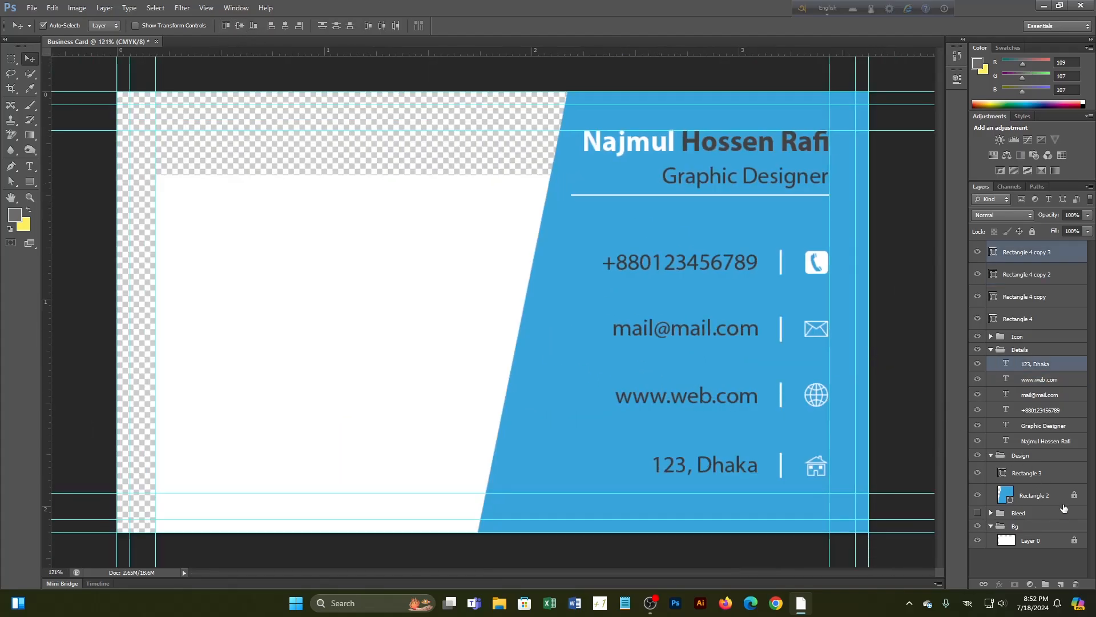
Unlock the white background layer and drag it up over the transparent area
{"action": "left_click", "coordinate": [1079, 547]}
{"action": "left_click_drag", "start_coordinate": [316, 336], "coordinate": [281, 280]}
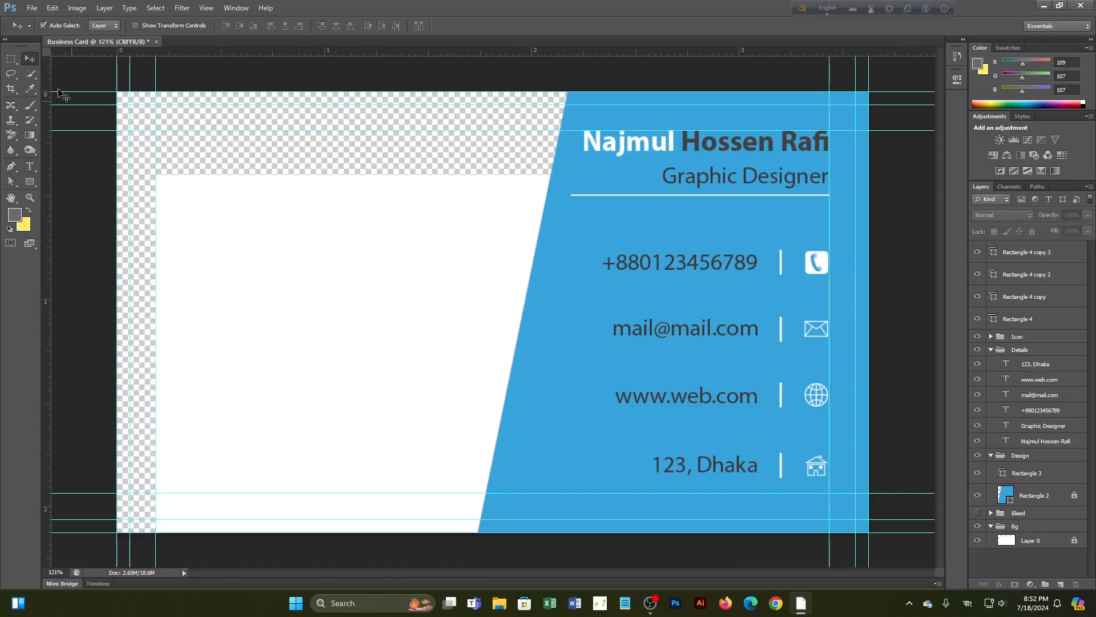
{"action": "double_click", "coordinate": [1074, 543]}
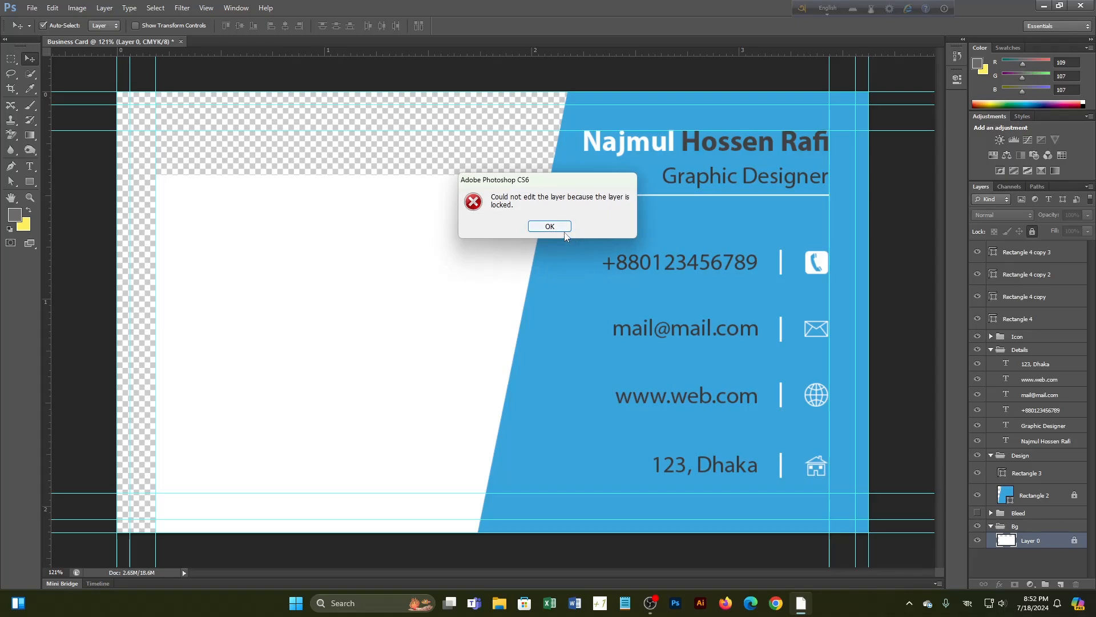
{"action": "left_click", "coordinate": [564, 231]}
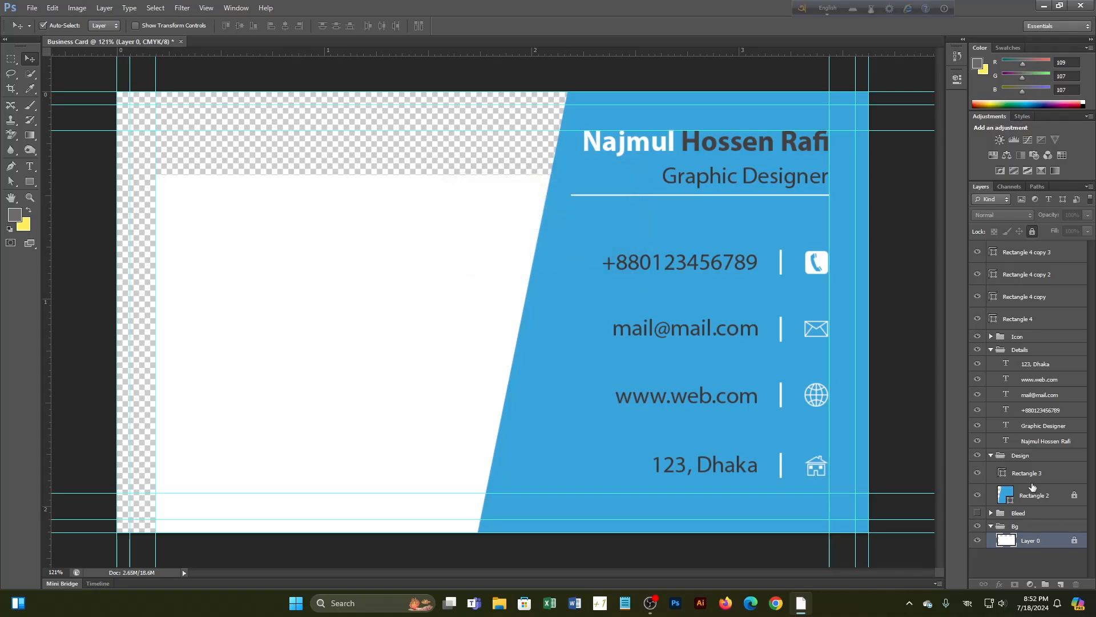
{"action": "double_click", "coordinate": [1074, 543]}
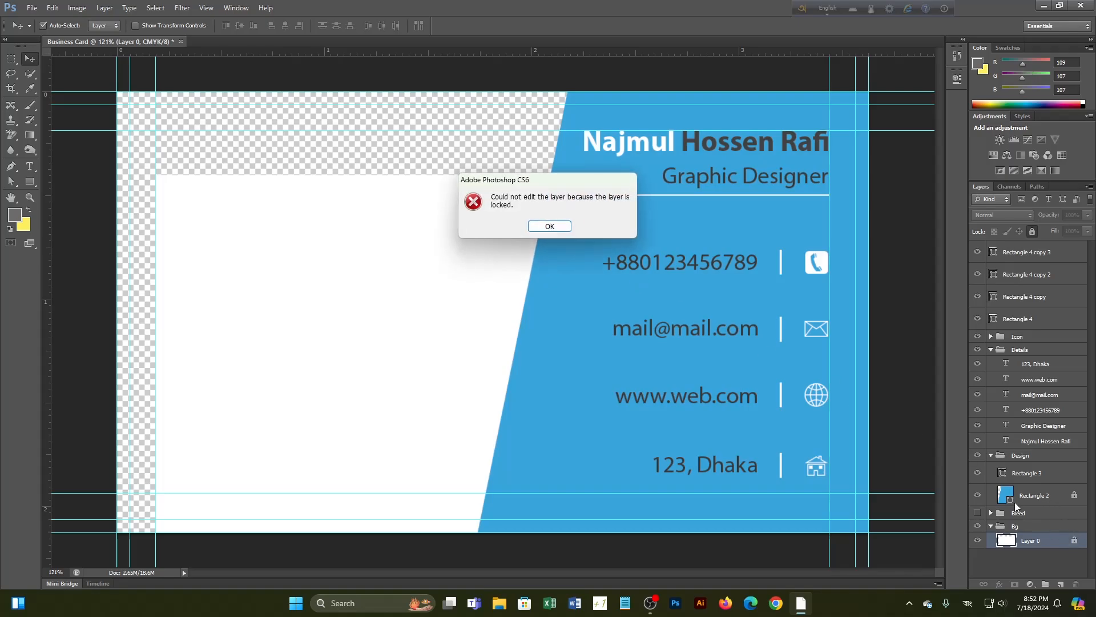
{"action": "left_click", "coordinate": [550, 227]}
{"action": "left_click", "coordinate": [1032, 231]}
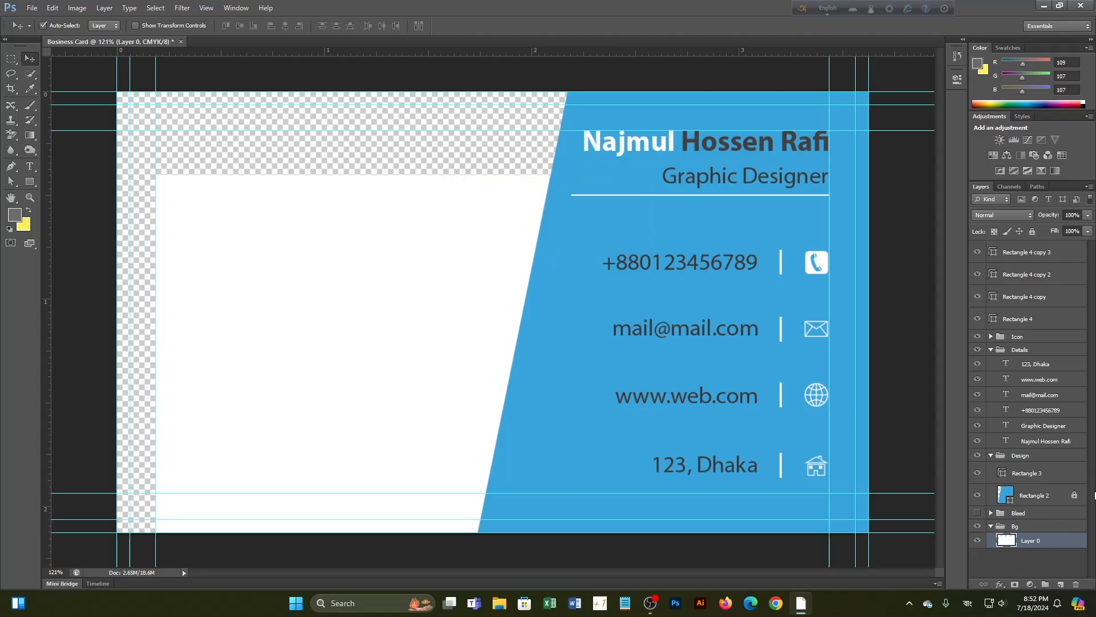
{"action": "left_click", "coordinate": [1073, 495]}
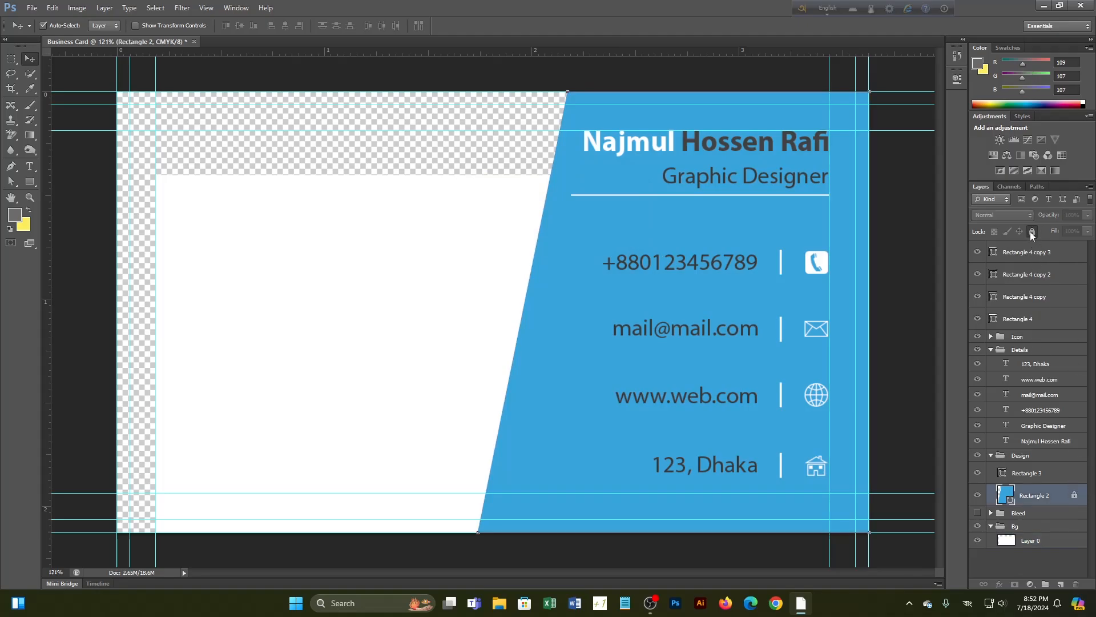
{"action": "left_click_drag", "start_coordinate": [332, 276], "coordinate": [296, 197]}
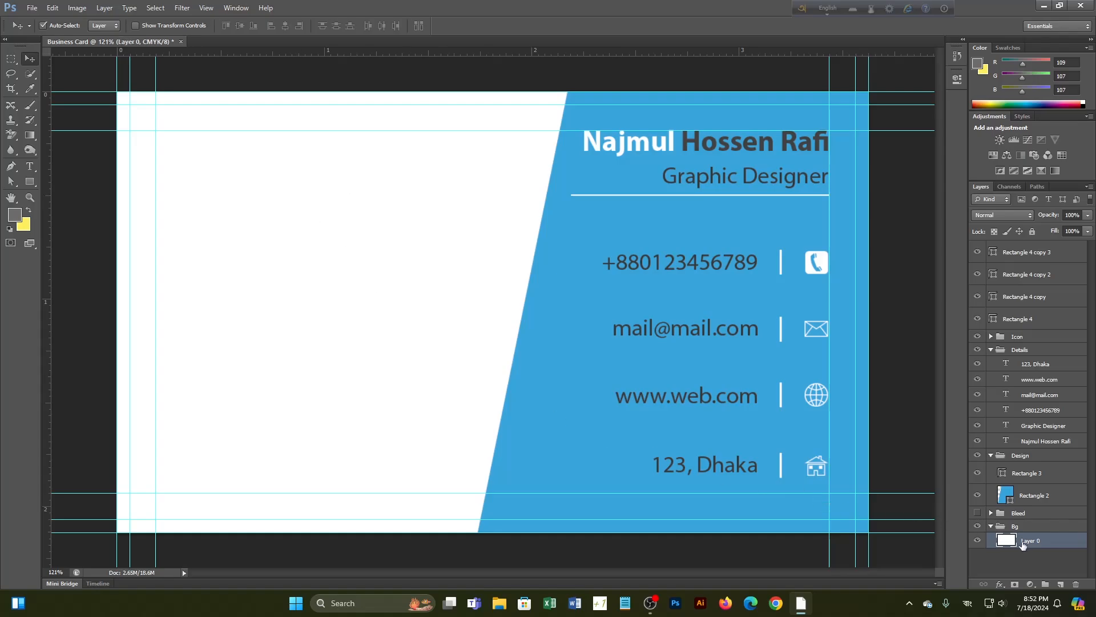
Lock the Bg group and move the four separator bars into the Design group
{"action": "left_click", "coordinate": [991, 526]}
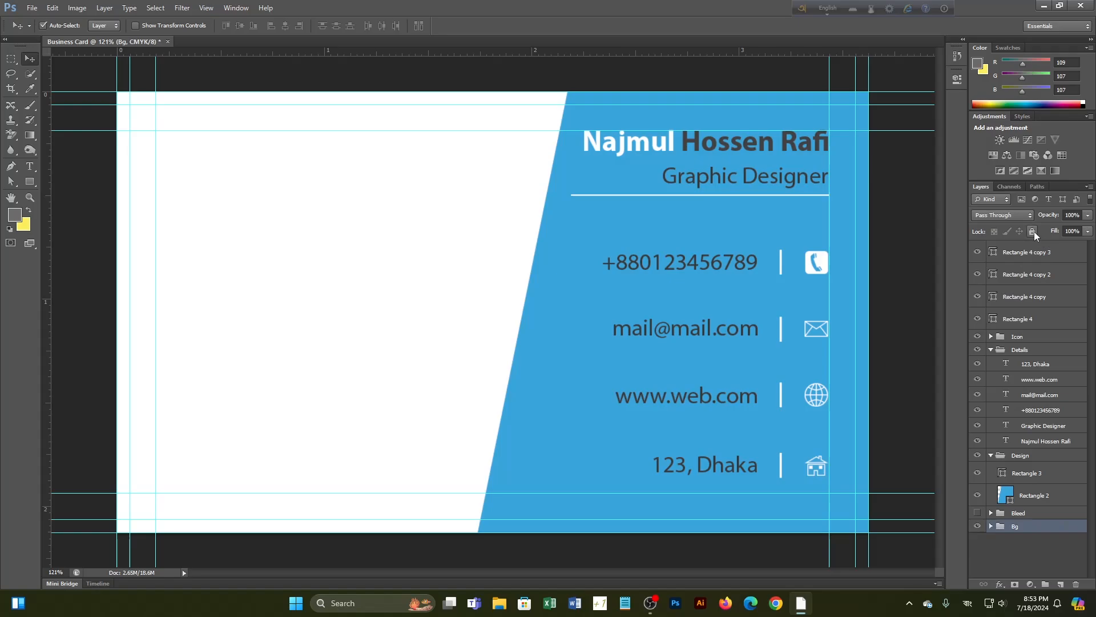
{"action": "left_click", "coordinate": [1032, 231]}
{"action": "left_click", "coordinate": [1029, 556]}
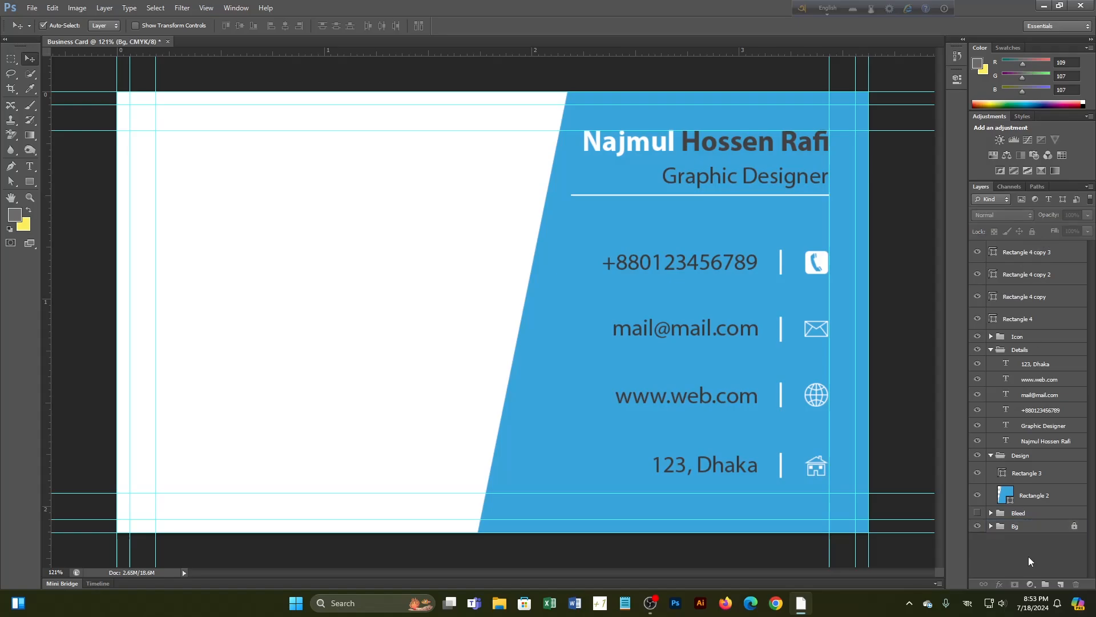
{"action": "left_click", "coordinate": [991, 455]}
{"action": "left_click", "coordinate": [990, 350]}
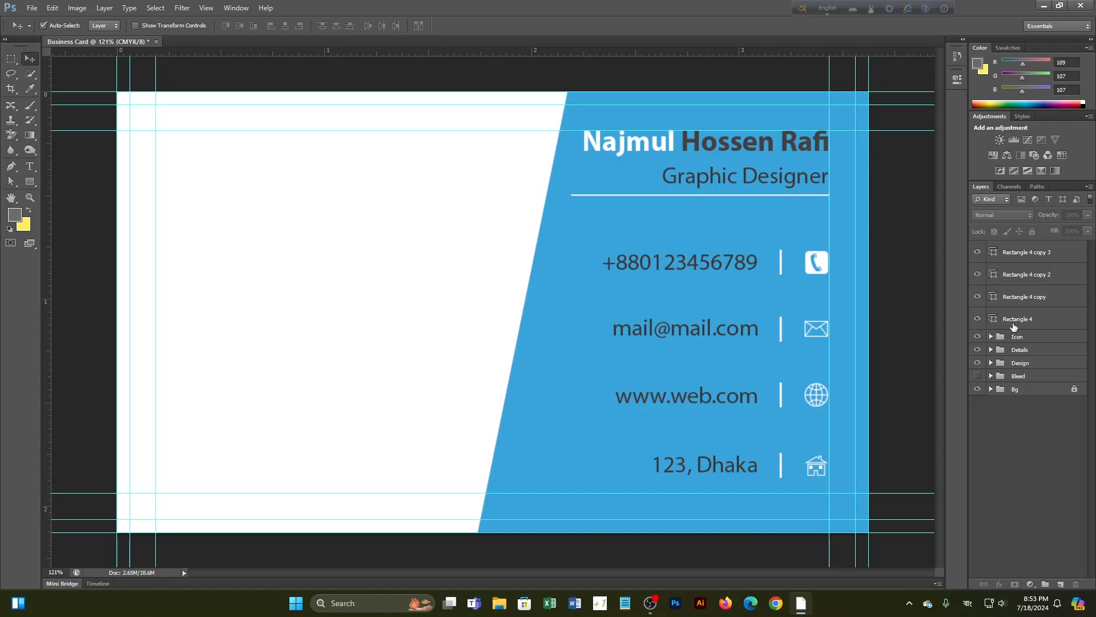
{"action": "left_click", "coordinate": [1013, 323]}
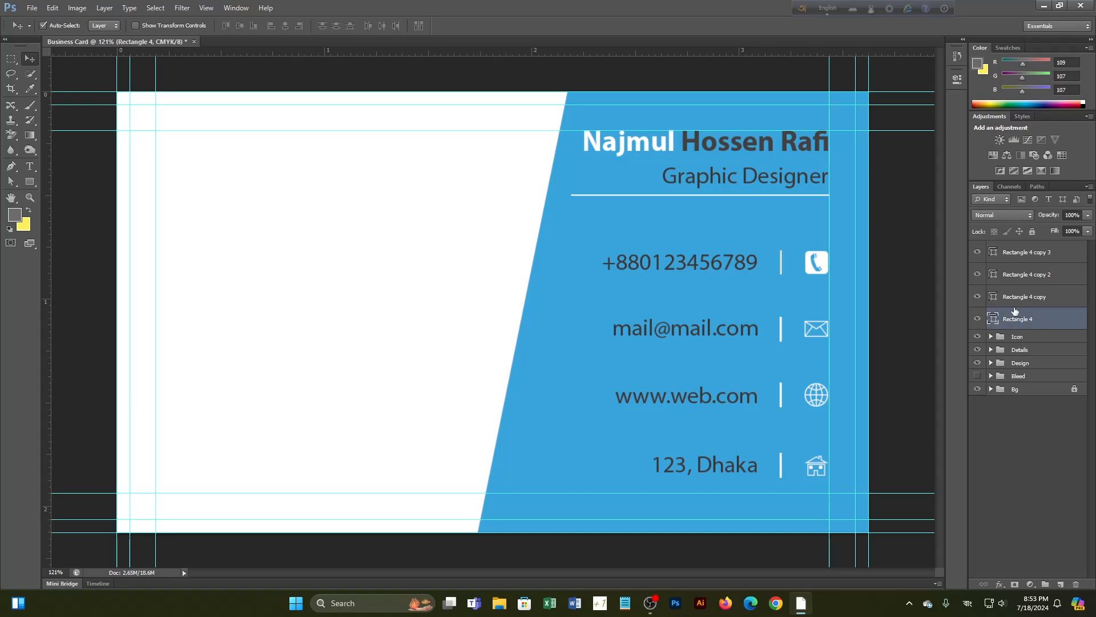
{"action": "left_click", "coordinate": [1027, 252], "text": "shift"}
{"action": "left_click_drag", "start_coordinate": [1032, 288], "coordinate": [1037, 363]}
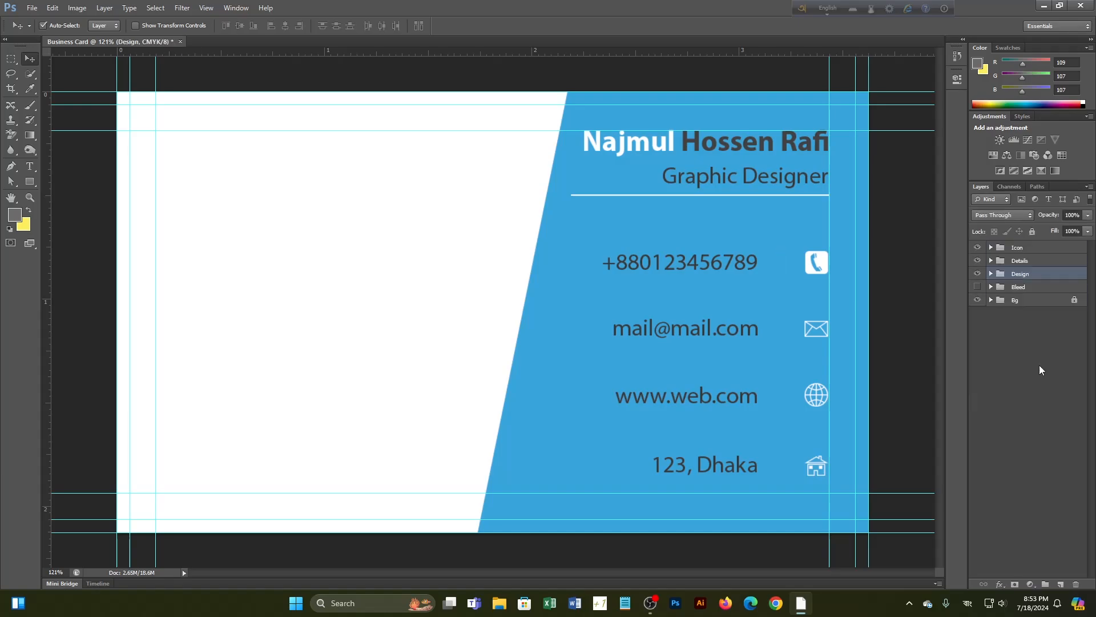
Stack the four Rectangle 4 separator bars above the blue panel inside Design
{"action": "left_click", "coordinate": [991, 275]}
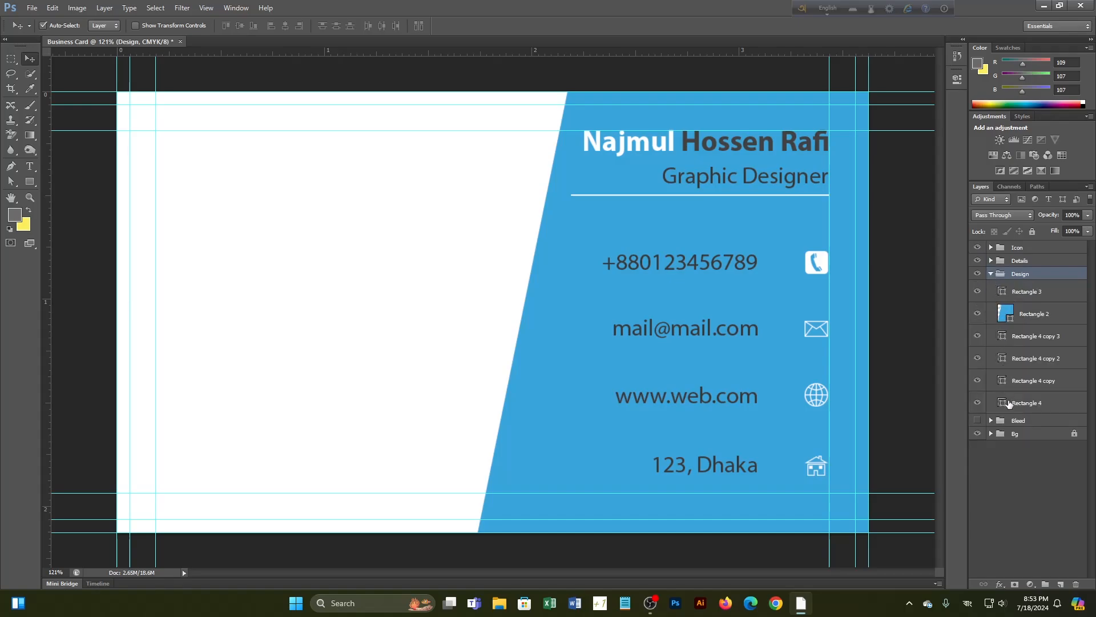
{"action": "left_click", "coordinate": [1026, 343]}
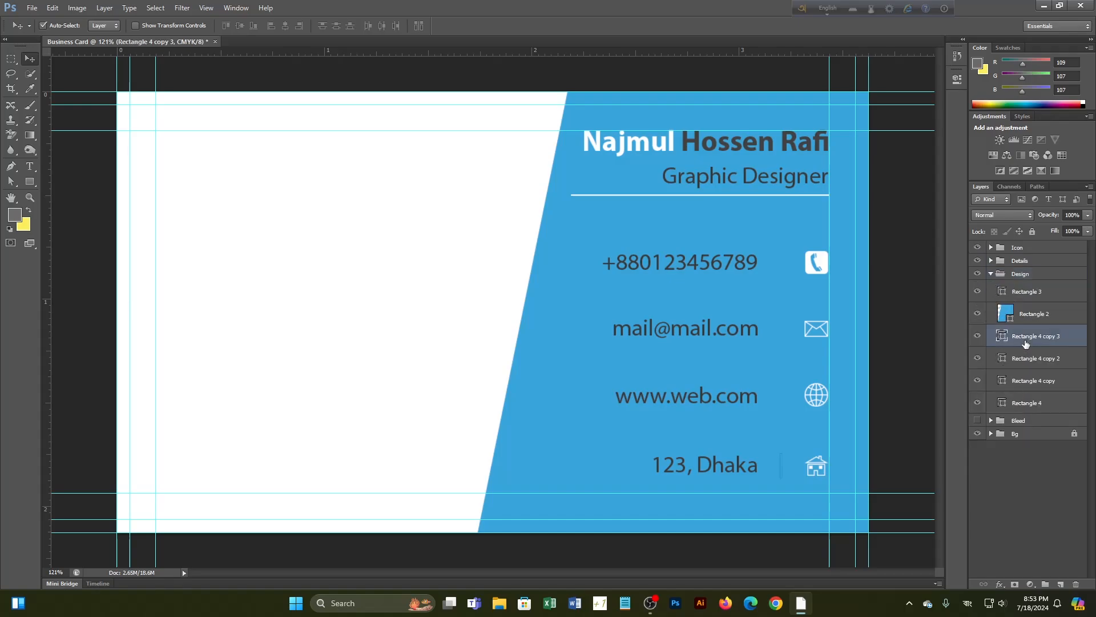
{"action": "left_click", "coordinate": [1048, 404], "text": "shift"}
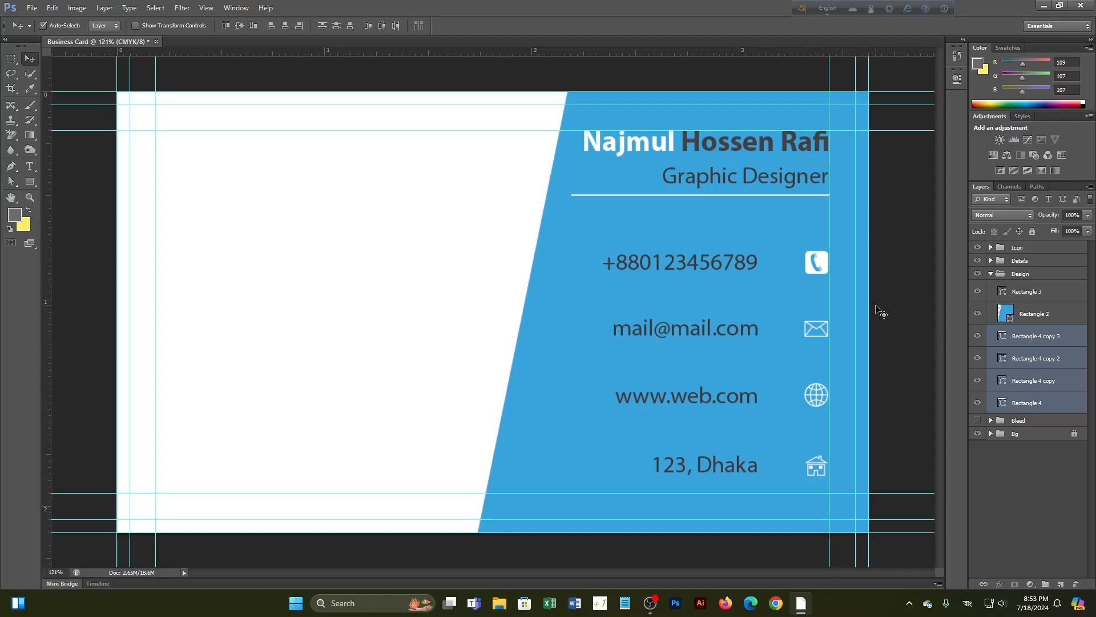
{"action": "left_click", "coordinate": [978, 315]}
{"action": "left_click", "coordinate": [977, 315]}
{"action": "left_click", "coordinate": [977, 315]}
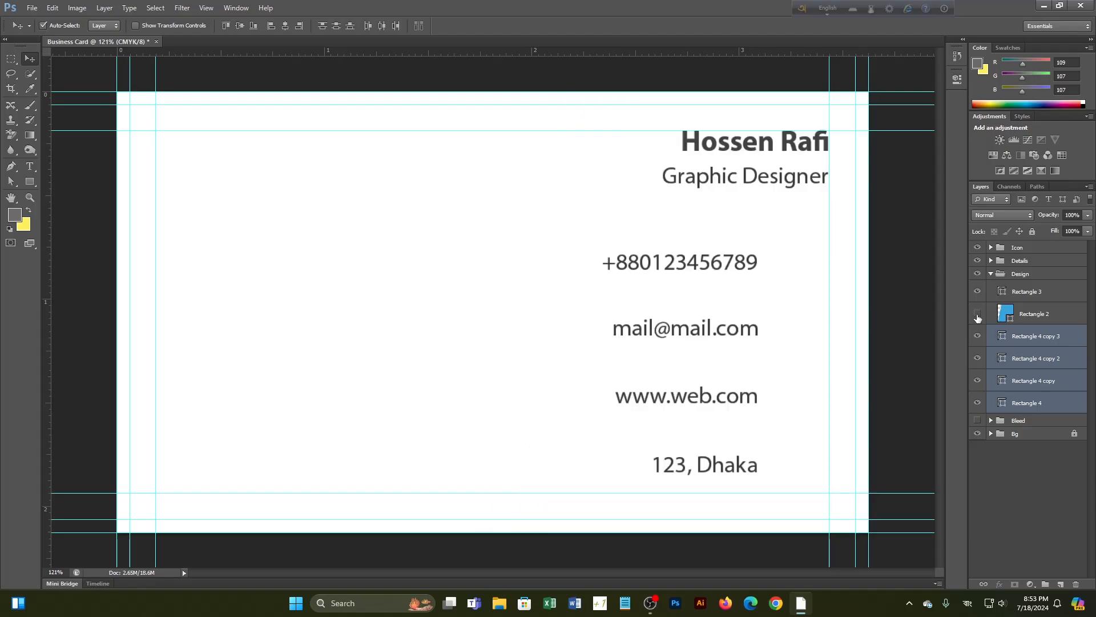
{"action": "left_click", "coordinate": [977, 315]}
{"action": "left_click_drag", "start_coordinate": [1038, 398], "coordinate": [1048, 311]}
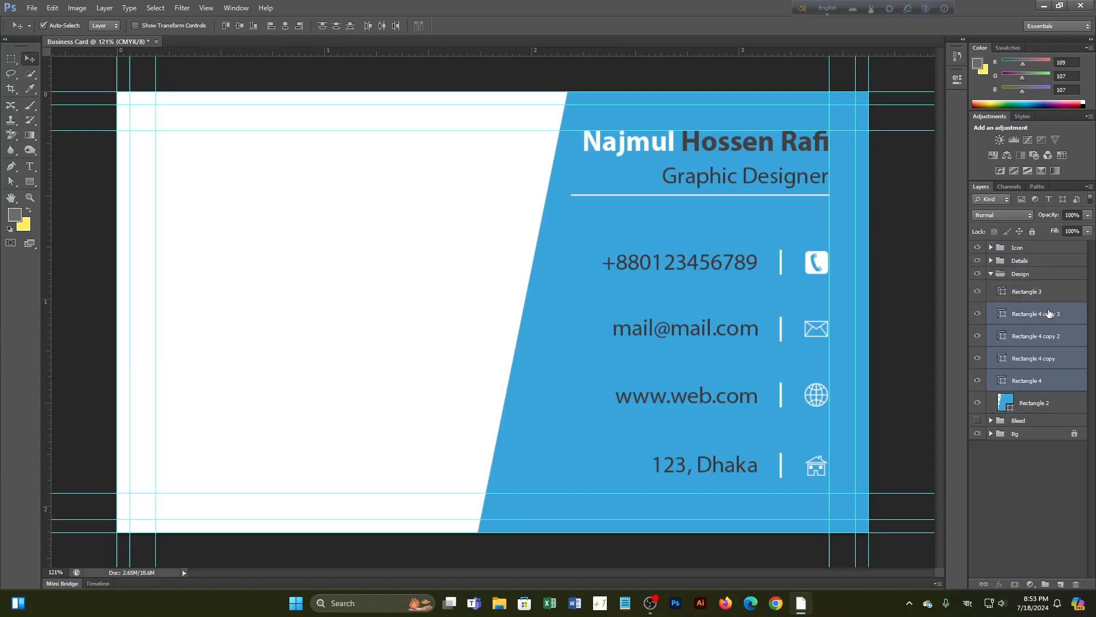
{"action": "left_click", "coordinate": [1033, 475]}
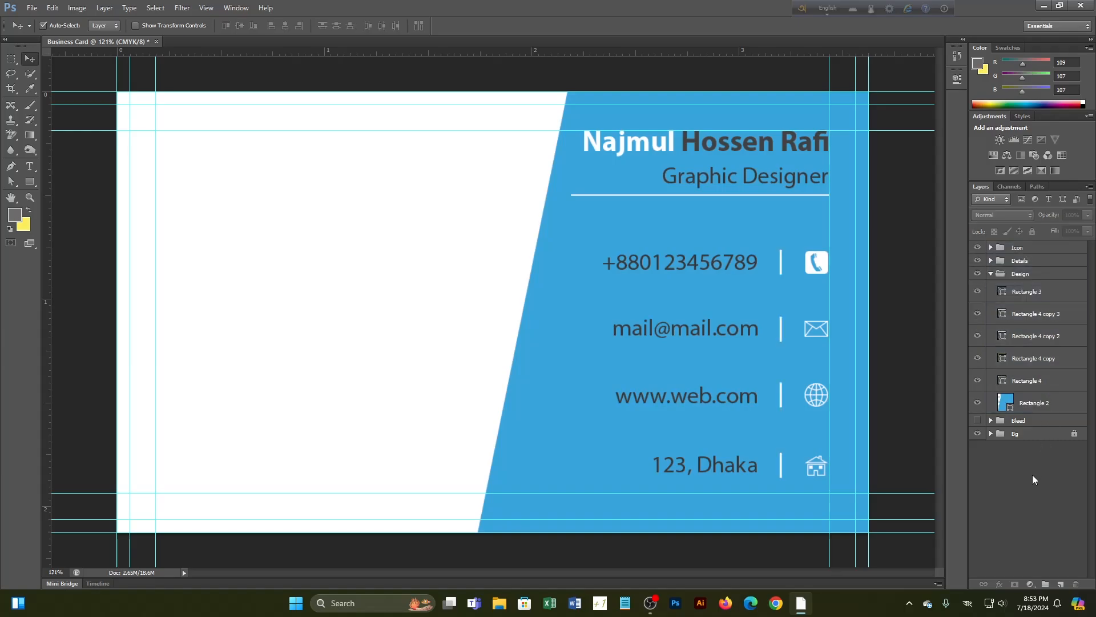
{"action": "left_click", "coordinate": [991, 274]}
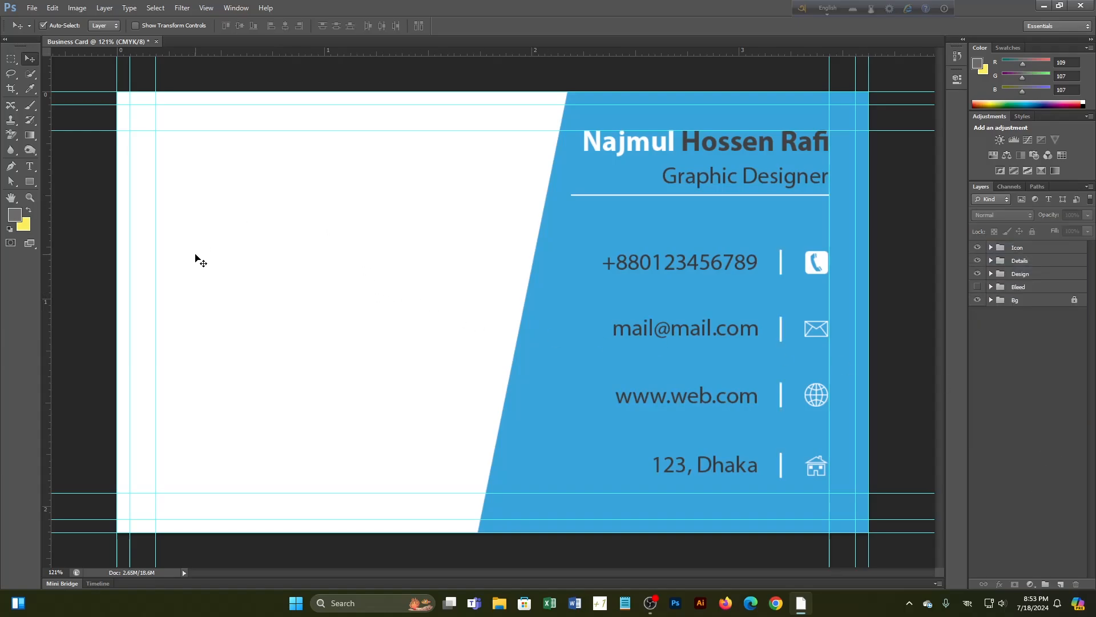
Draw a yin-yang custom shape on the card's white left side
{"action": "left_click", "coordinate": [32, 182]}
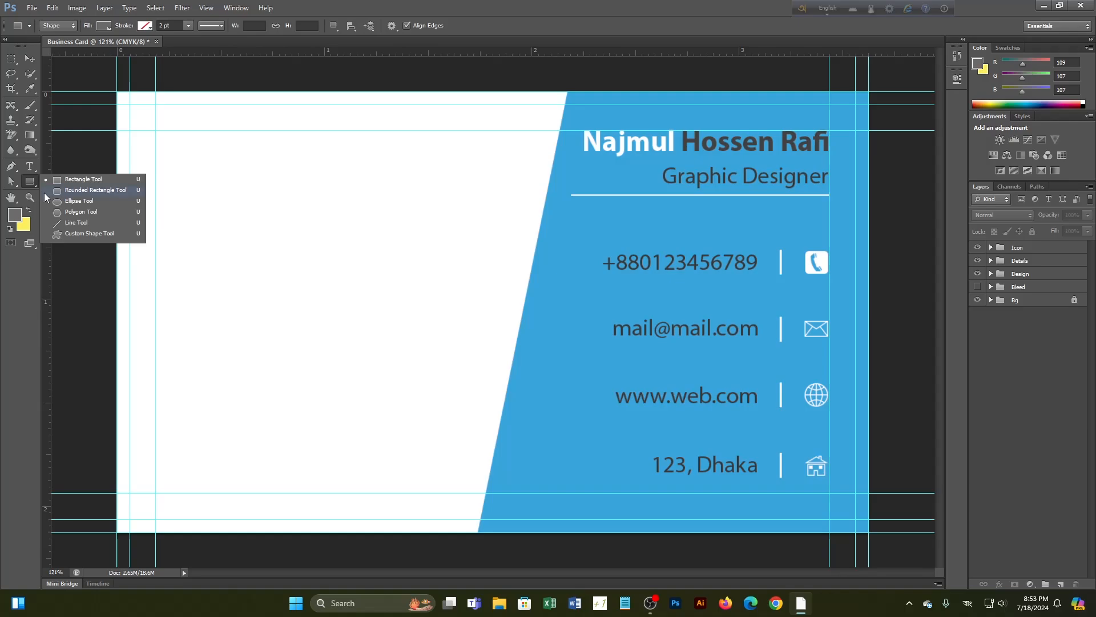
{"action": "left_click", "coordinate": [70, 212]}
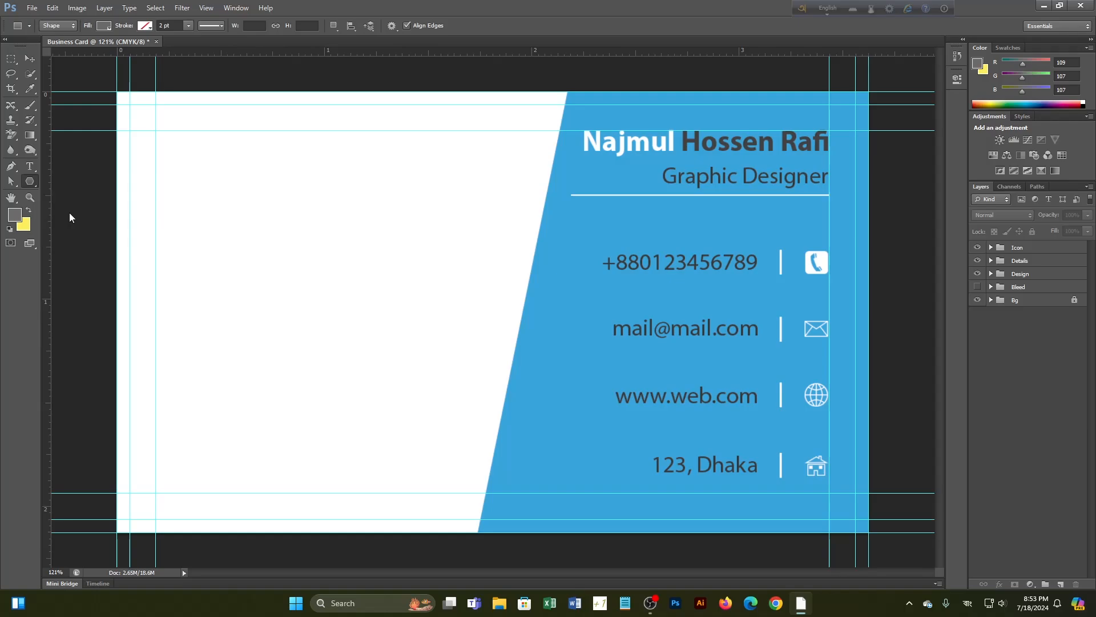
{"action": "left_click", "coordinate": [31, 183]}
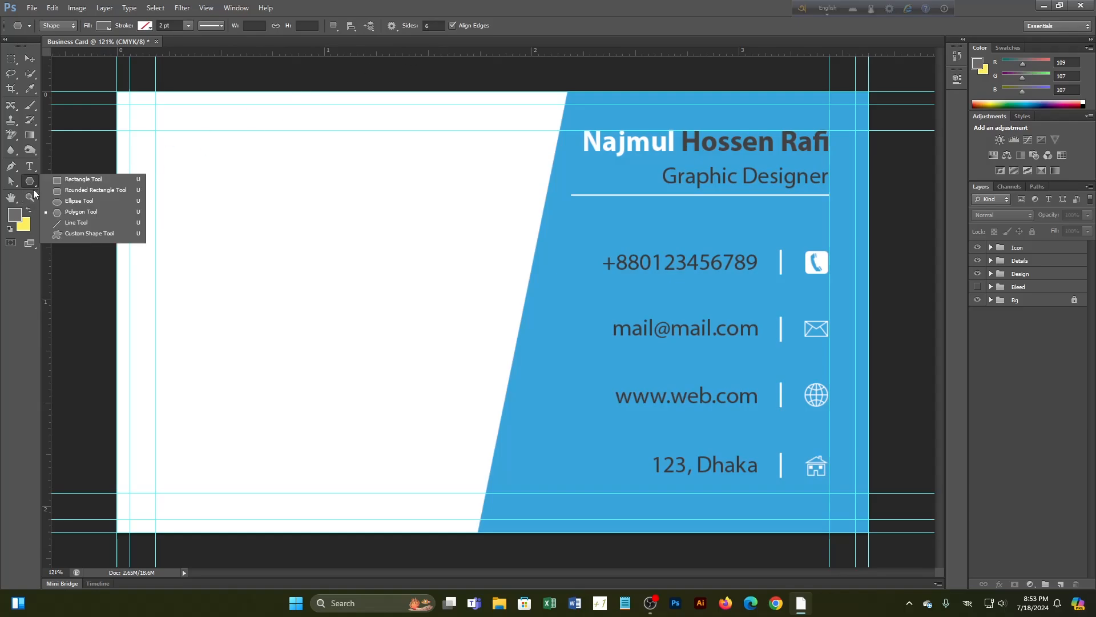
{"action": "left_click", "coordinate": [85, 233]}
{"action": "left_click", "coordinate": [443, 27]}
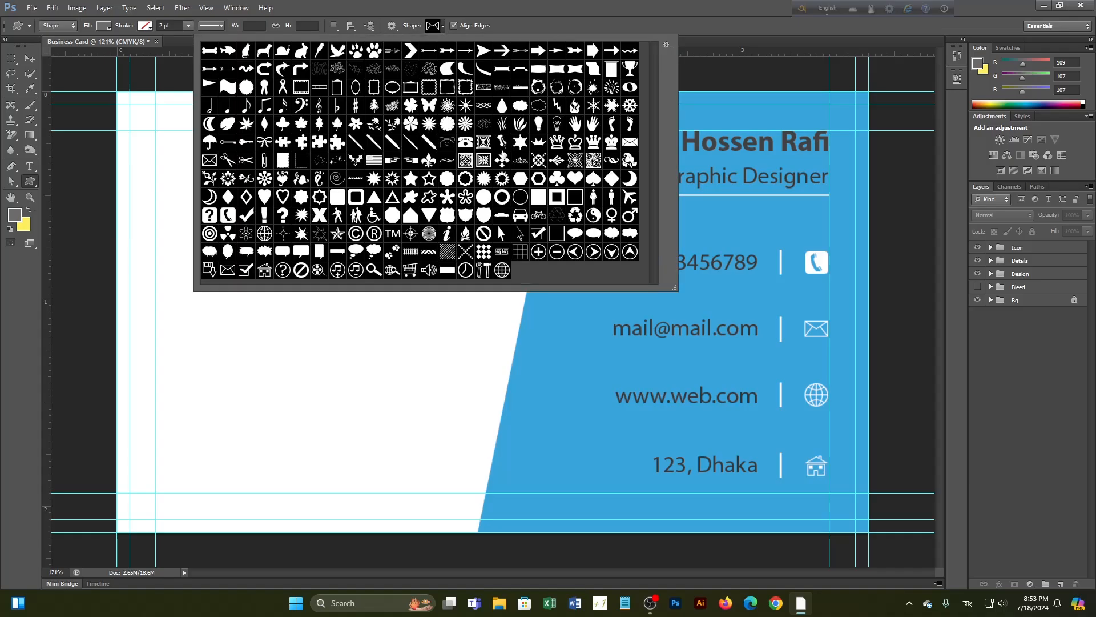
{"action": "left_click", "coordinate": [593, 215]}
{"action": "left_click", "coordinate": [442, 27]}
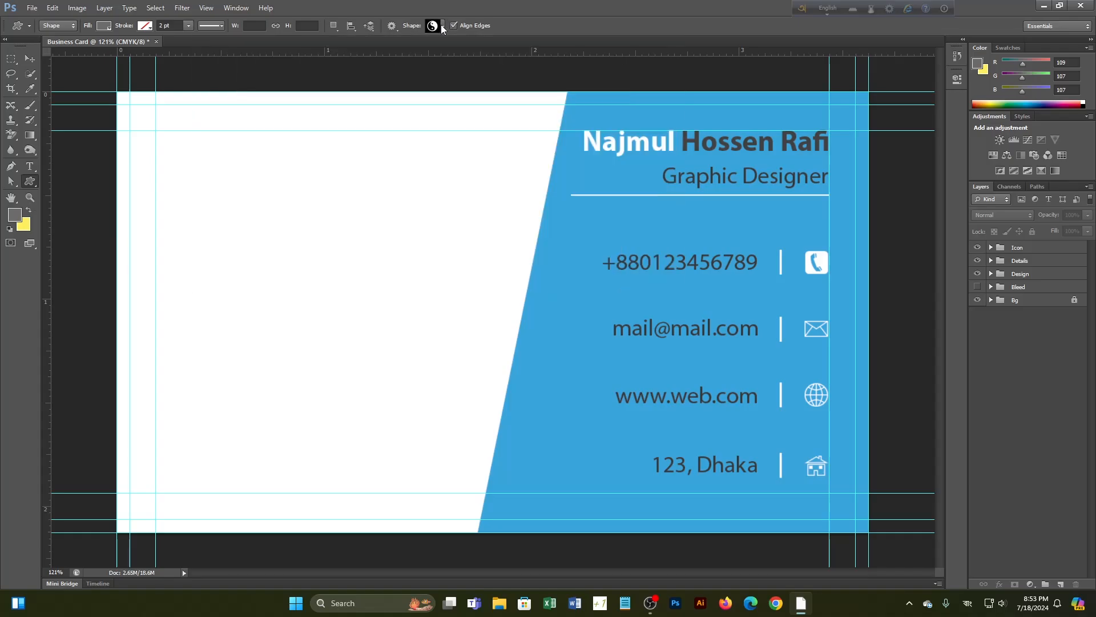
{"action": "left_click_drag", "start_coordinate": [225, 206], "coordinate": [293, 281]}
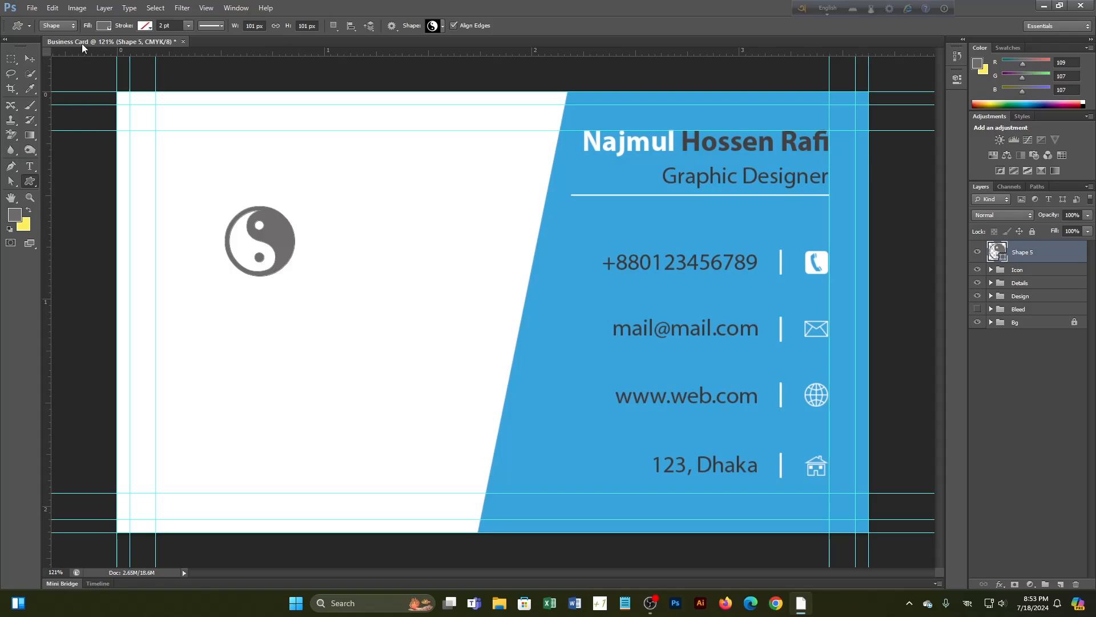
Fill the yin-yang logo with blue sampled from the contact panel
{"action": "left_click", "coordinate": [31, 91]}
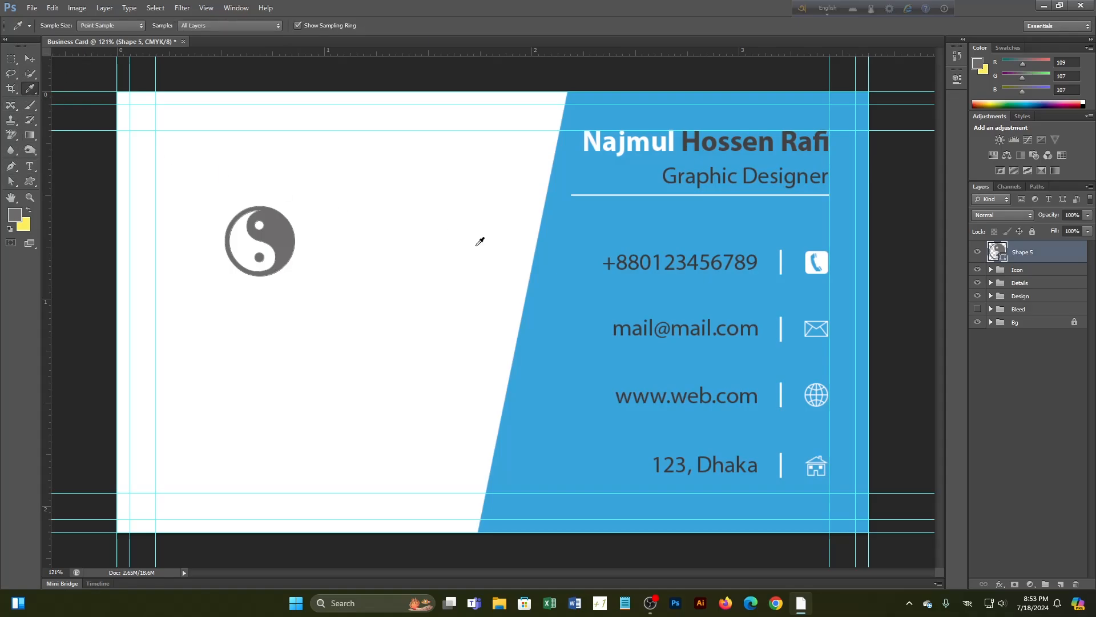
{"action": "left_click", "coordinate": [583, 249]}
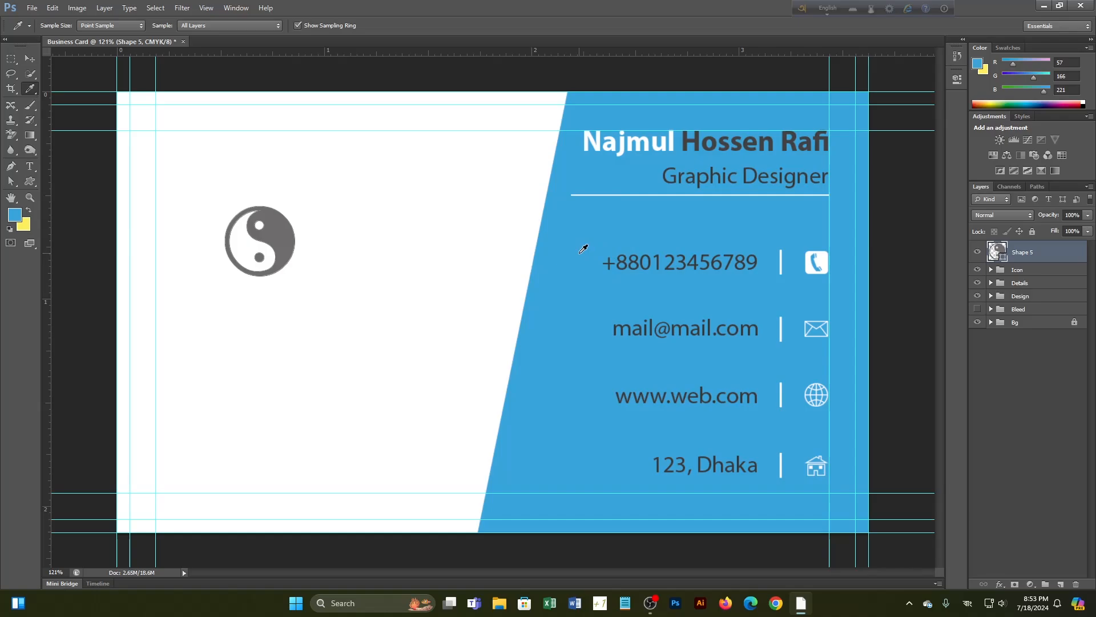
{"action": "left_click", "coordinate": [30, 58]}
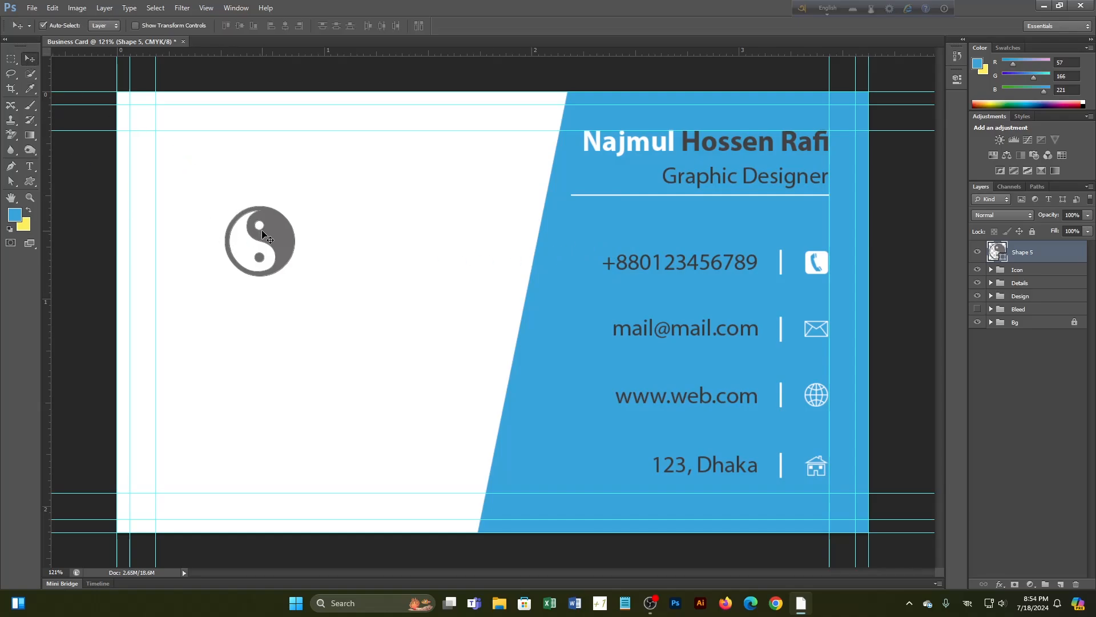
{"action": "key", "text": "alt+BackSpace"}
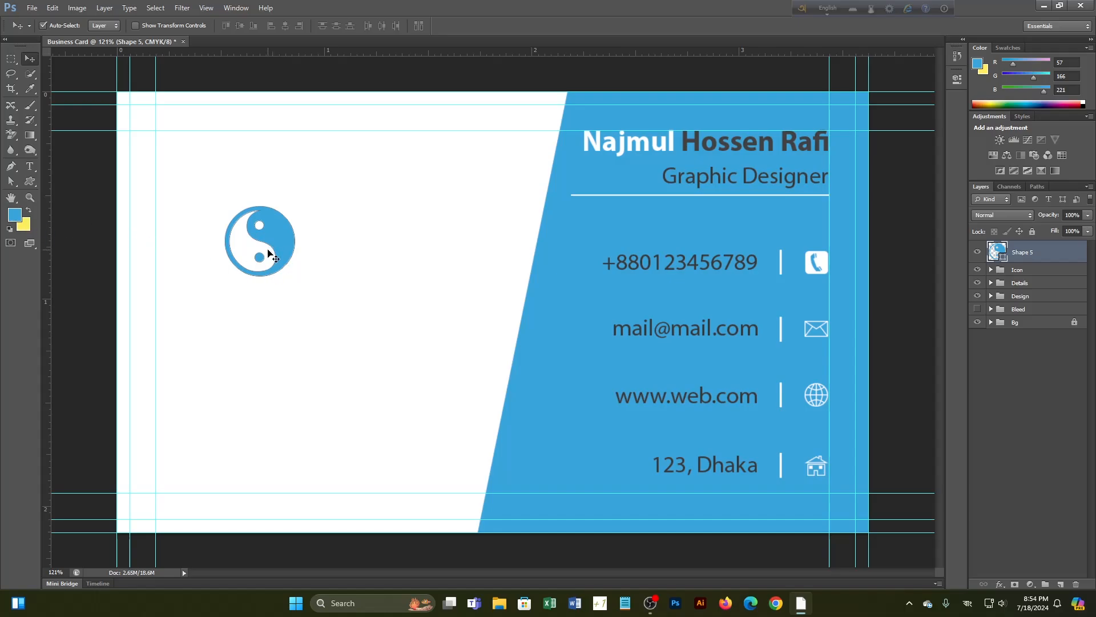
{"action": "key", "text": "ctrl+BackSpace"}
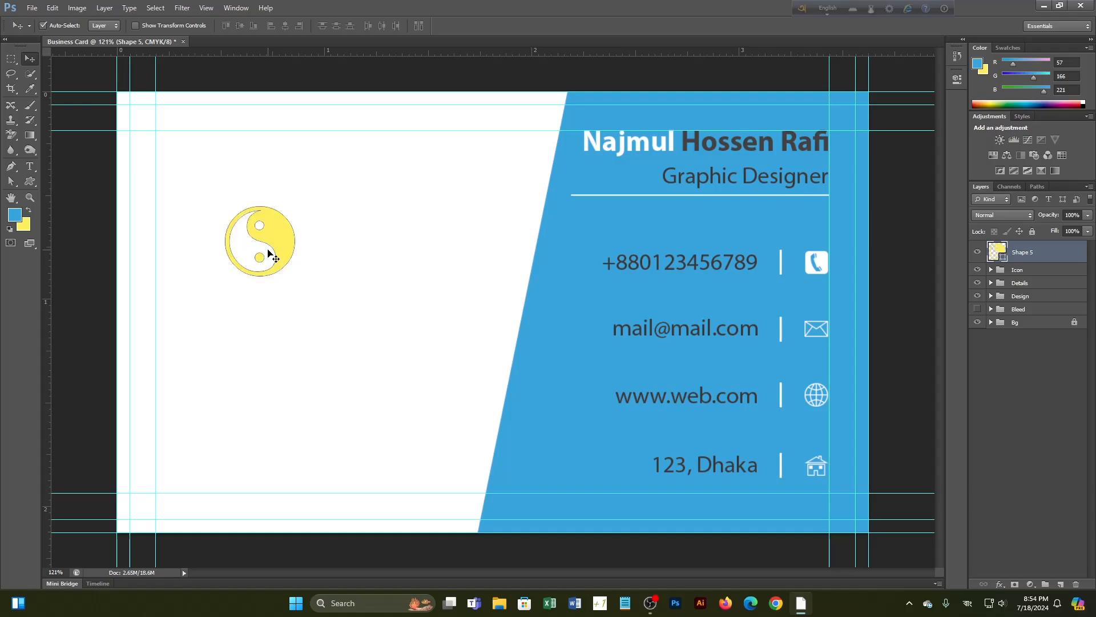
{"action": "key", "text": "alt+BackSpace"}
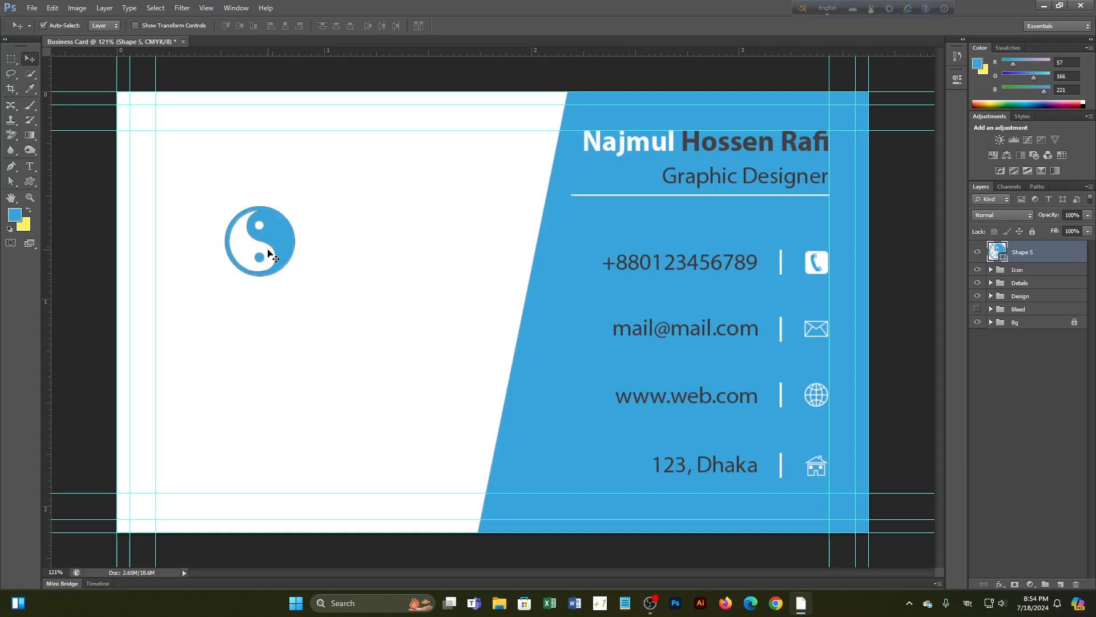
Resize and reposition the logo, ending at about 0.4 inch
{"action": "key", "text": "ctrl+t"}
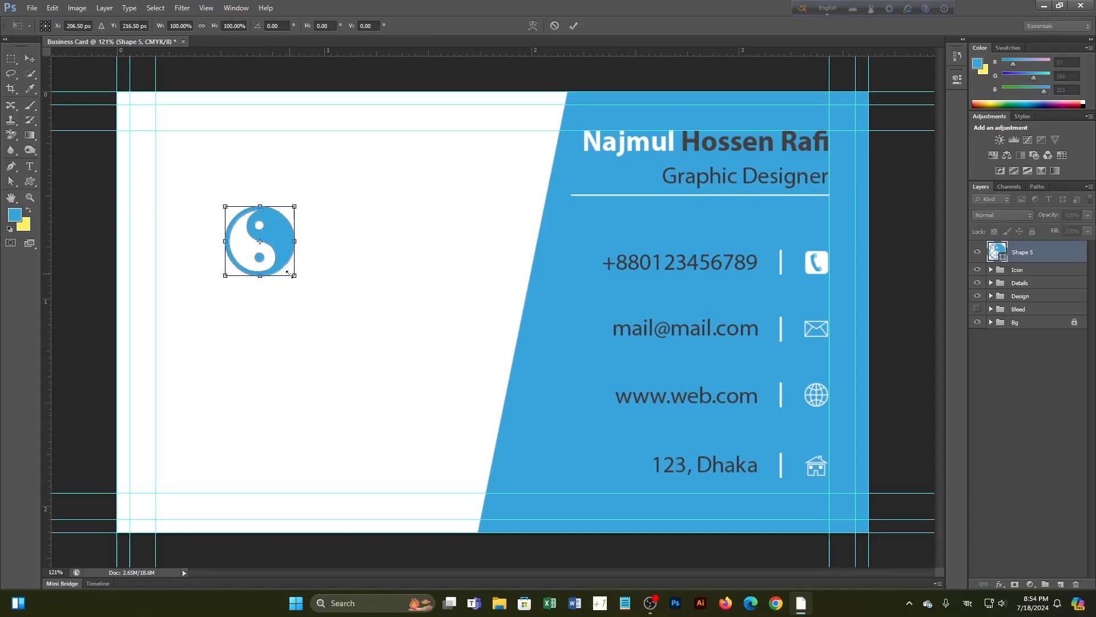
{"action": "left_click_drag", "start_coordinate": [294, 276], "coordinate": [287, 268]}
{"action": "left_click", "coordinate": [573, 26]}
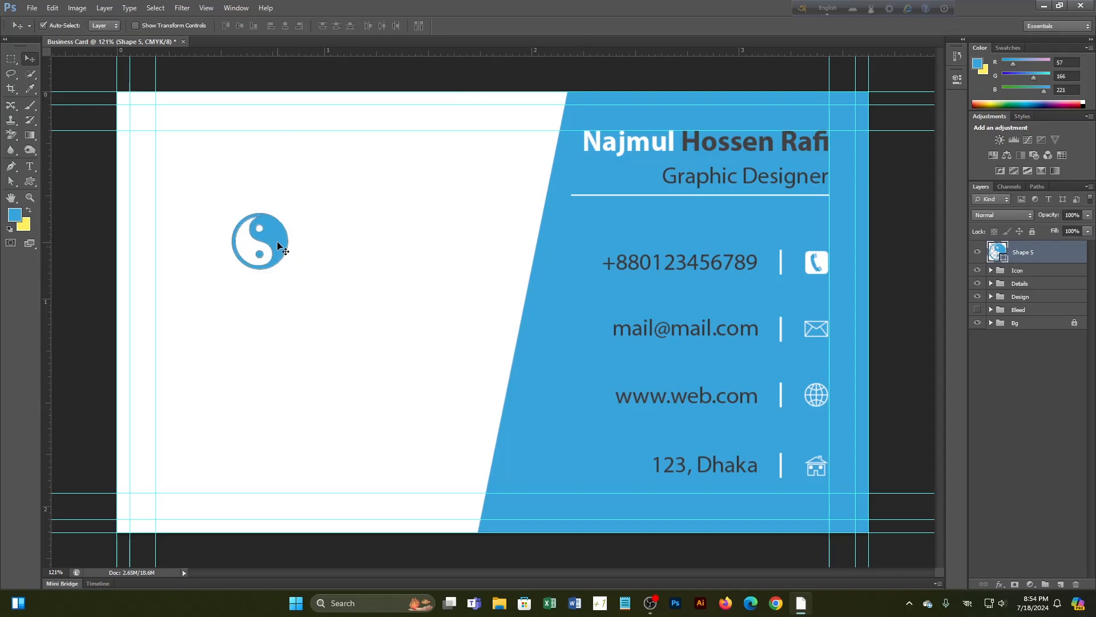
{"action": "left_click_drag", "start_coordinate": [280, 246], "coordinate": [337, 273]}
{"action": "key", "text": "ctrl+t"}
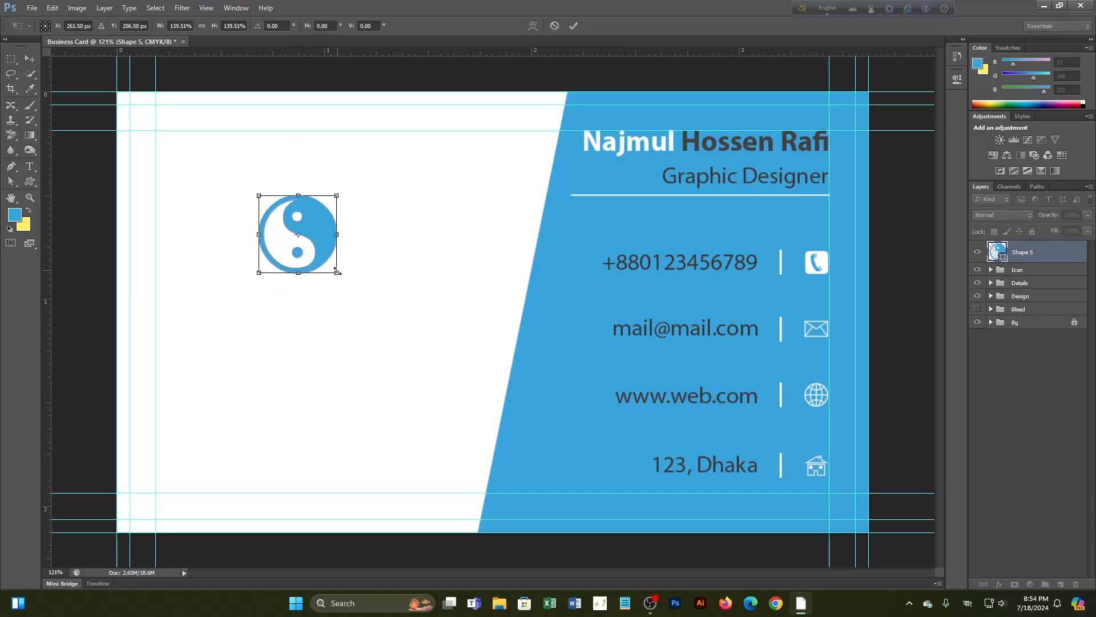
{"action": "left_click", "coordinate": [573, 26]}
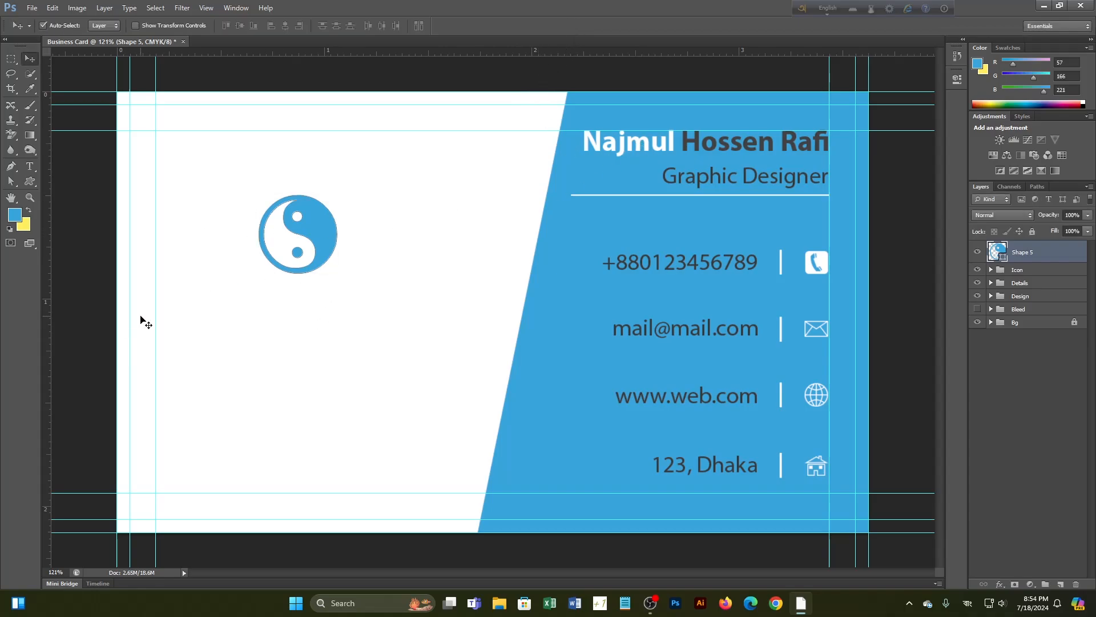
Type 'COMPANY NAME' as a new text layer below the yin-yang logo
{"action": "left_click", "coordinate": [30, 166]}
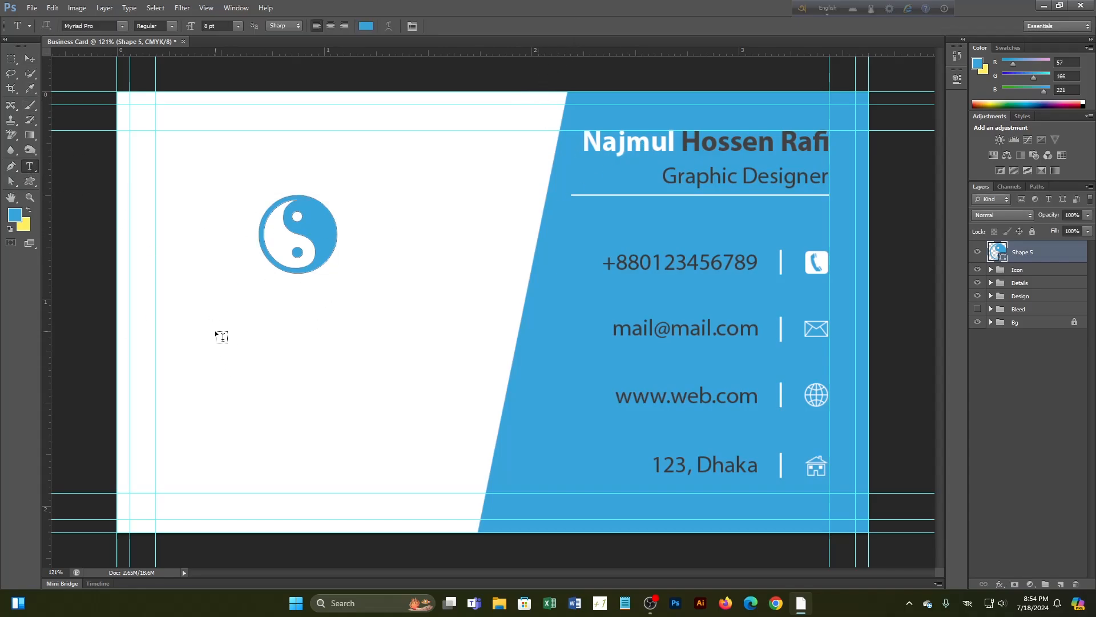
{"action": "left_click", "coordinate": [214, 331]}
{"action": "type", "text": "ণদস"}
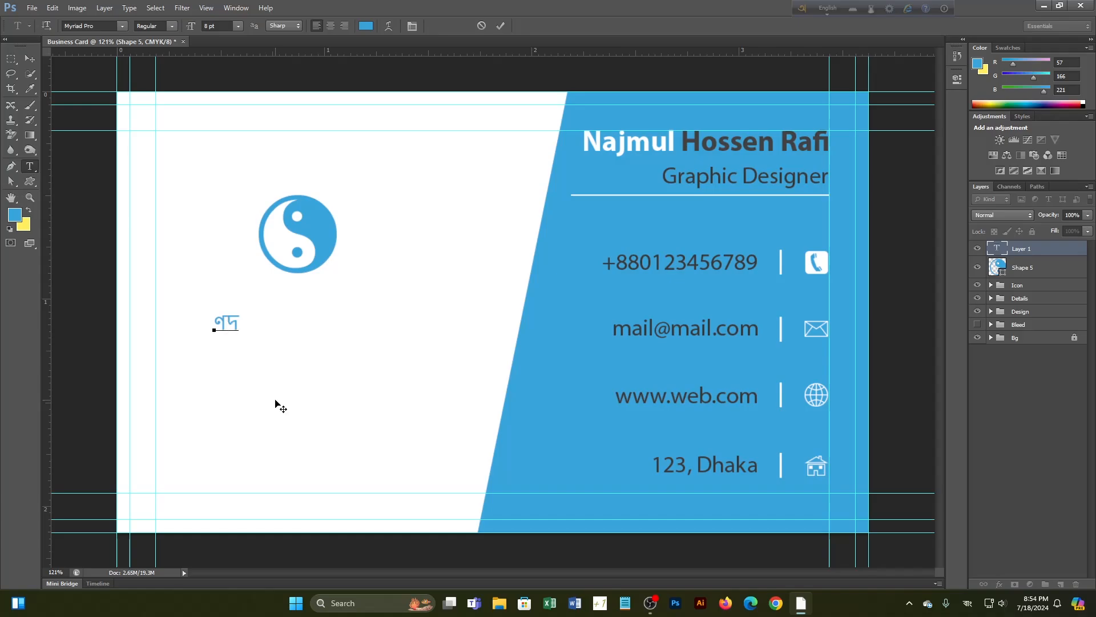
{"action": "key", "text": "BackSpace"}
{"action": "key", "text": "BackSpace"}
{"action": "key", "text": "BackSpace"}
{"action": "type", "text": "Co"}
{"action": "key", "text": "BackSpace"}
{"action": "type", "text": "OM"}
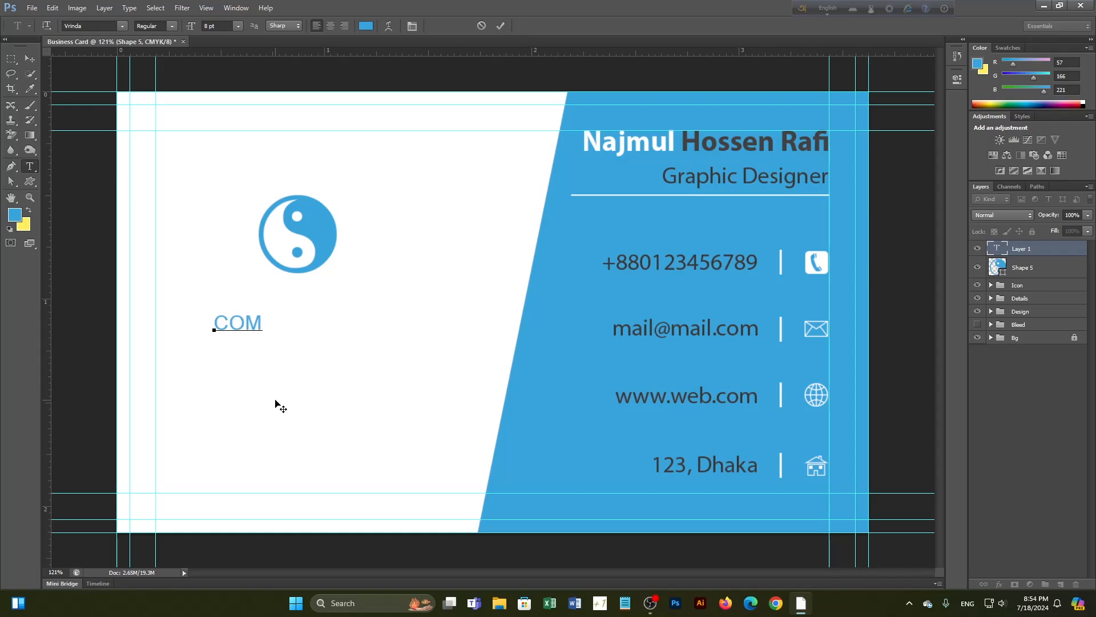
{"action": "type", "text": "PANY  NAME"}
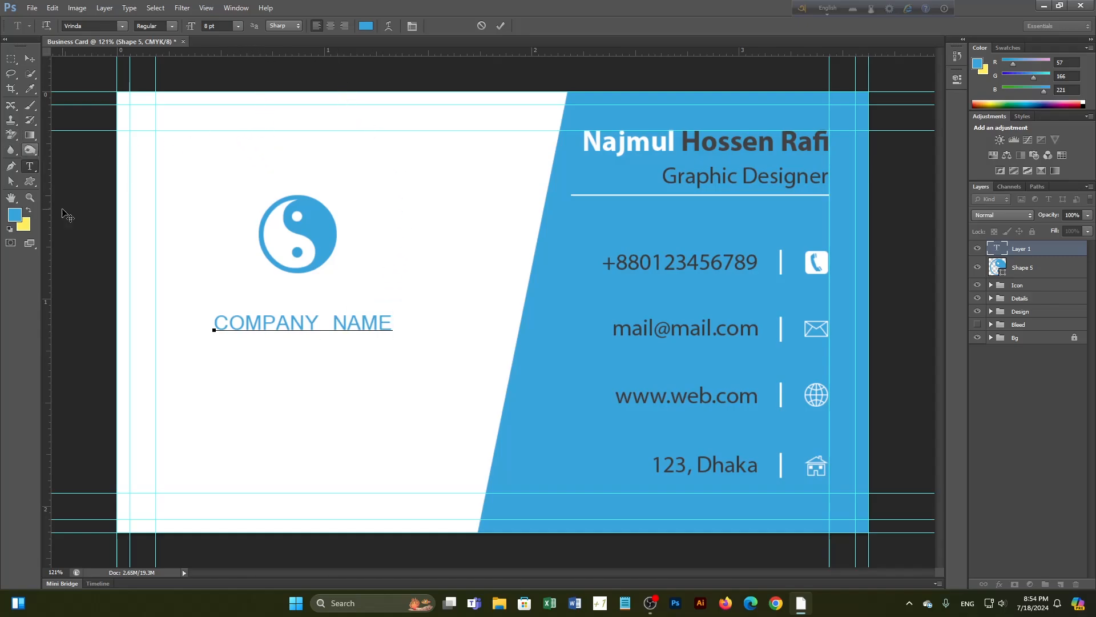
Make COMPANY NAME 10 pt bold and remove the extra space between the words
{"action": "left_click_drag", "start_coordinate": [214, 324], "coordinate": [393, 329]}
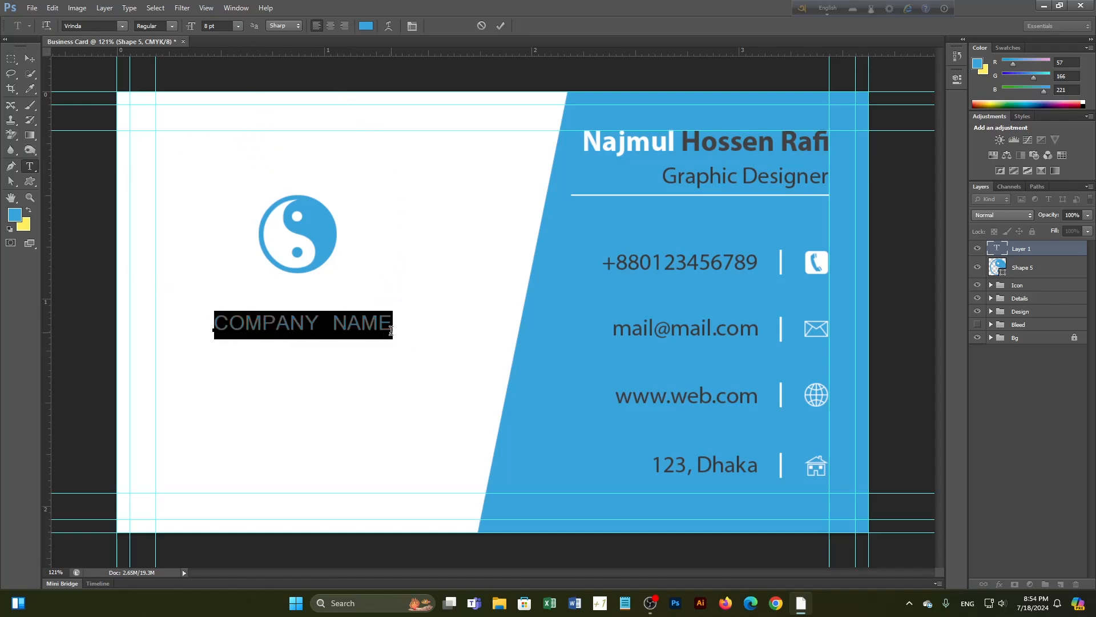
{"action": "left_click", "coordinate": [238, 26]}
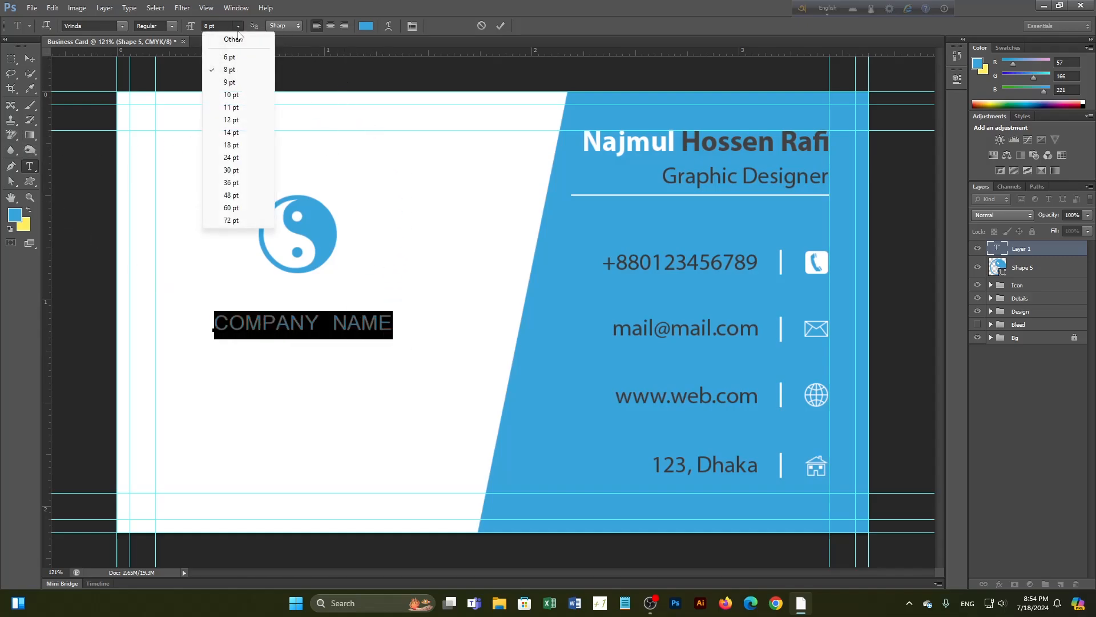
{"action": "left_click", "coordinate": [240, 96]}
{"action": "left_click", "coordinate": [172, 26]}
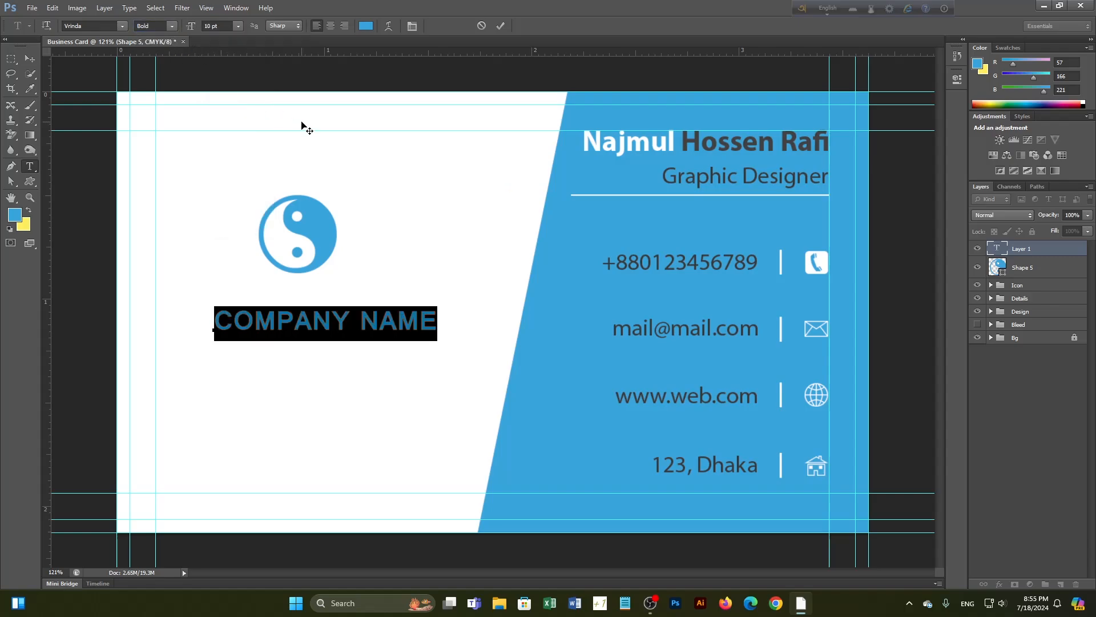
{"action": "left_click", "coordinate": [500, 26]}
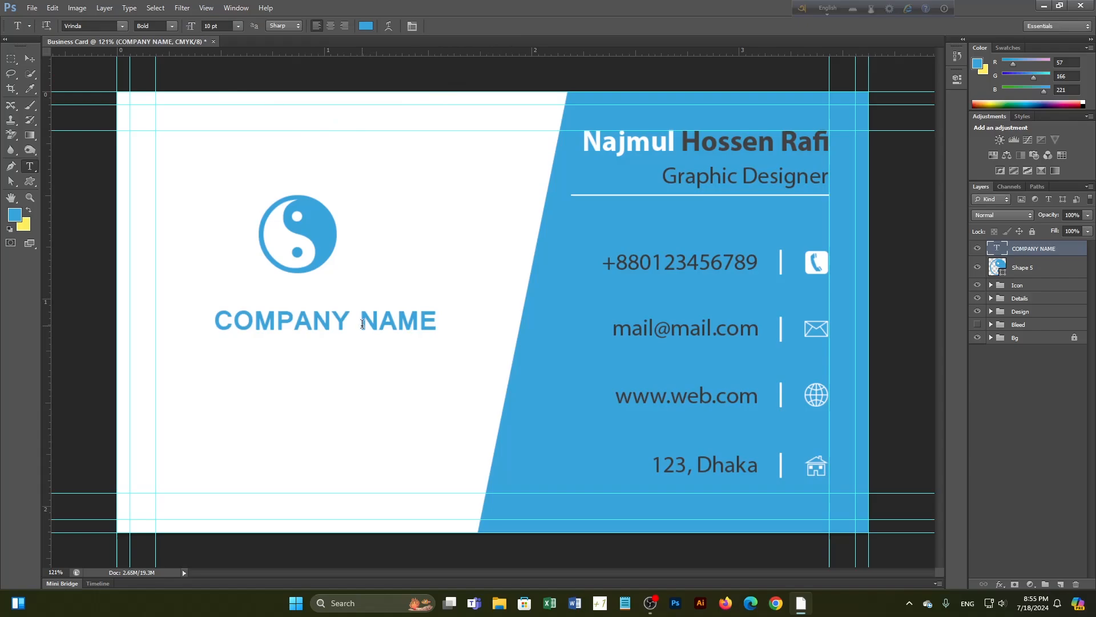
{"action": "left_click", "coordinate": [363, 323]}
{"action": "key", "text": "BackSpace"}
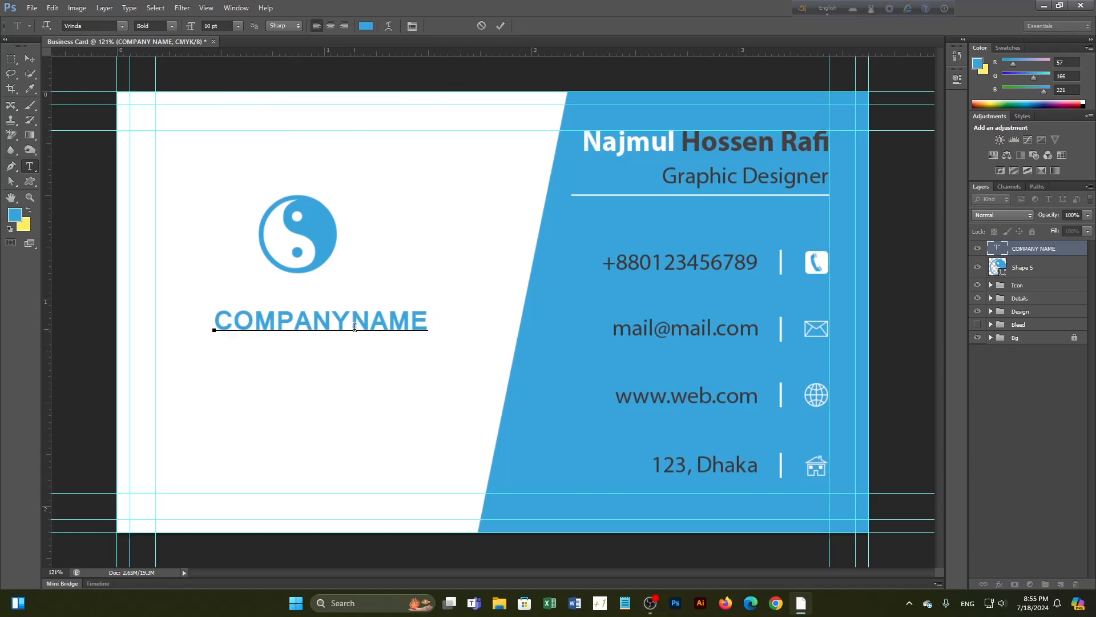
{"action": "left_click", "coordinate": [501, 26]}
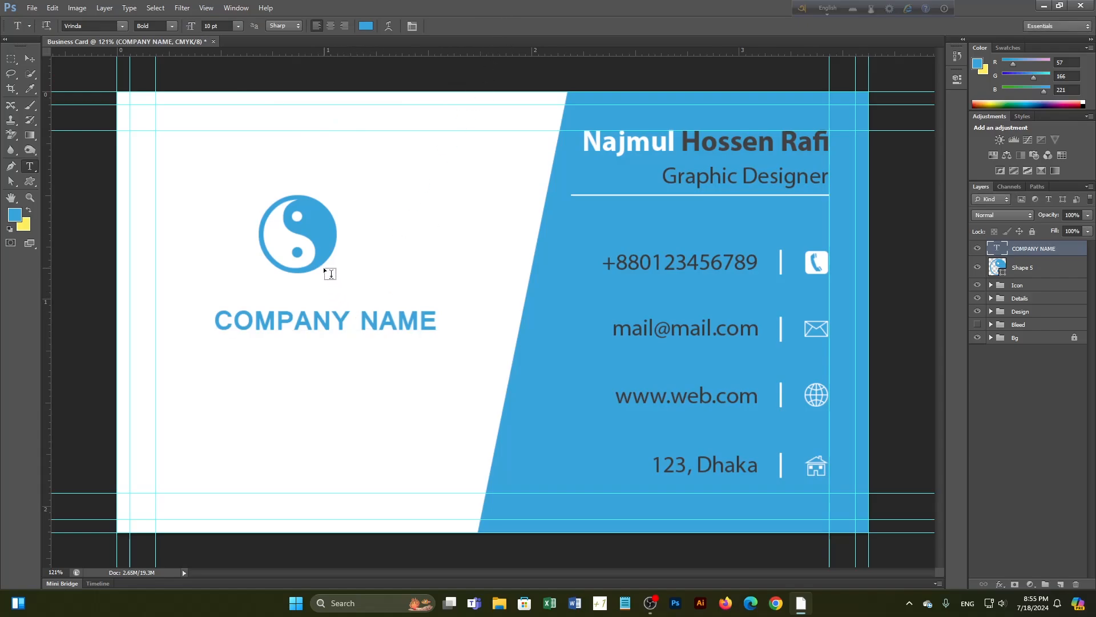
{"action": "left_click", "coordinate": [29, 58]}
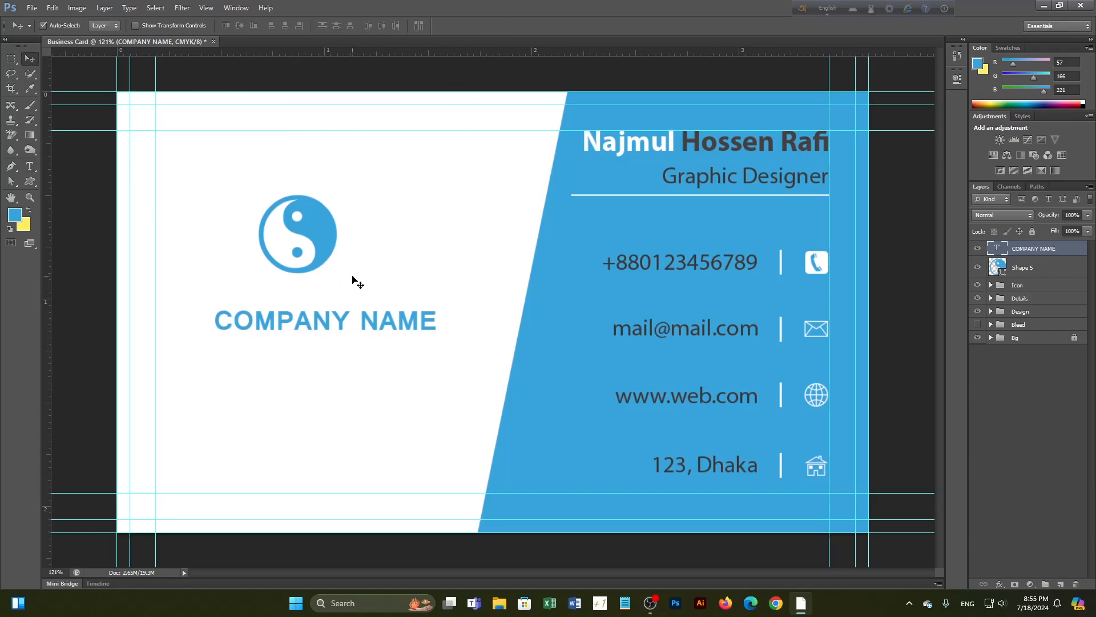
Centre the yin-yang logo horizontally over COMPANY NAME and nudge it slightly down
{"action": "left_click", "coordinate": [322, 252]}
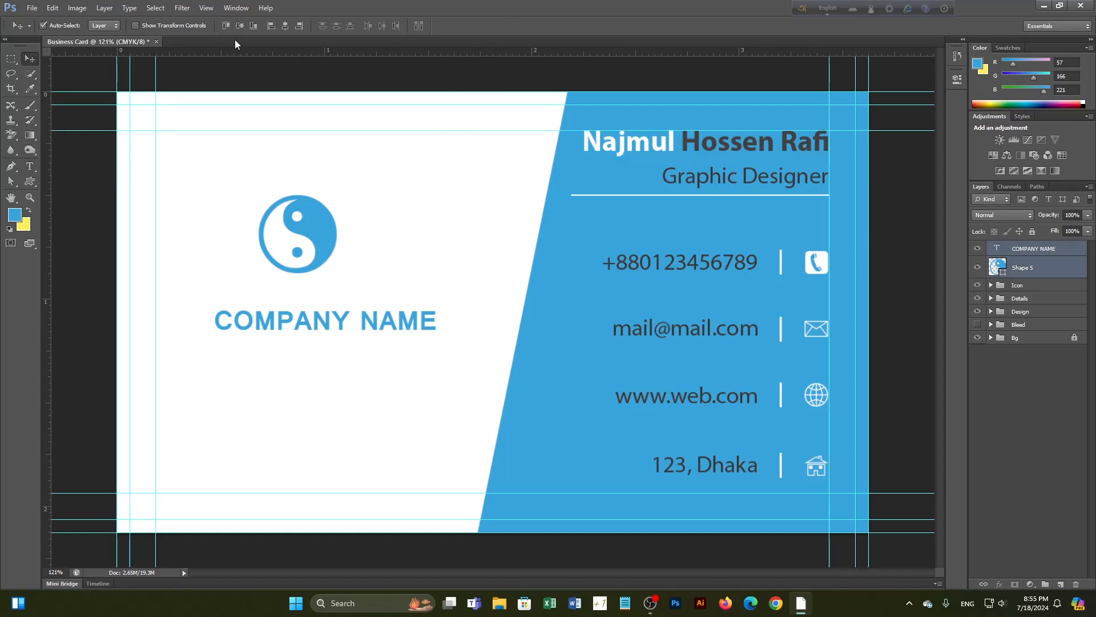
{"action": "left_click", "coordinate": [285, 25]}
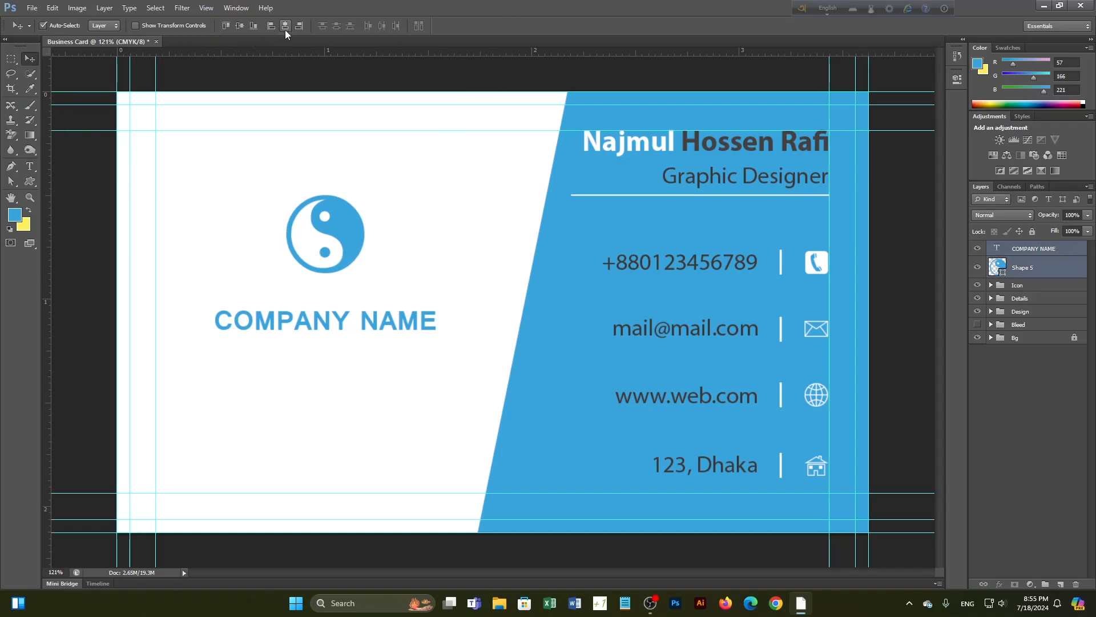
{"action": "left_click", "coordinate": [341, 233]}
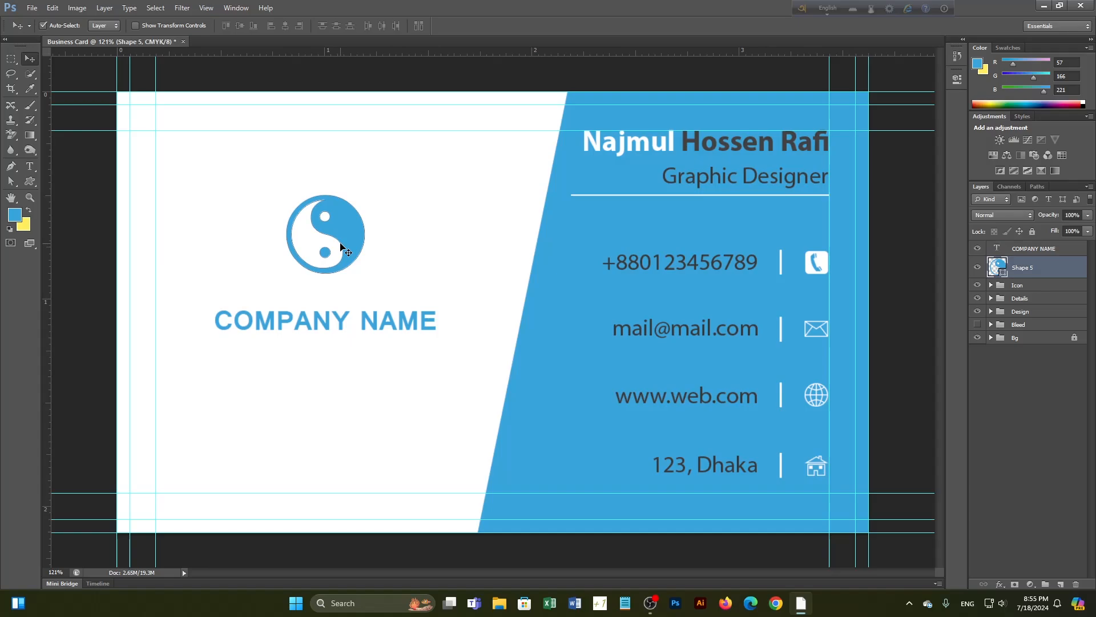
{"action": "key", "text": "Down"}
{"action": "key", "text": "Down"}
{"action": "key", "text": "Down"}
{"action": "key", "text": "Down"}
{"action": "key", "text": "Down"}
{"action": "key", "text": "Down"}
{"action": "key", "text": "Down"}
{"action": "key", "text": "Down"}
{"action": "key", "text": "Down"}
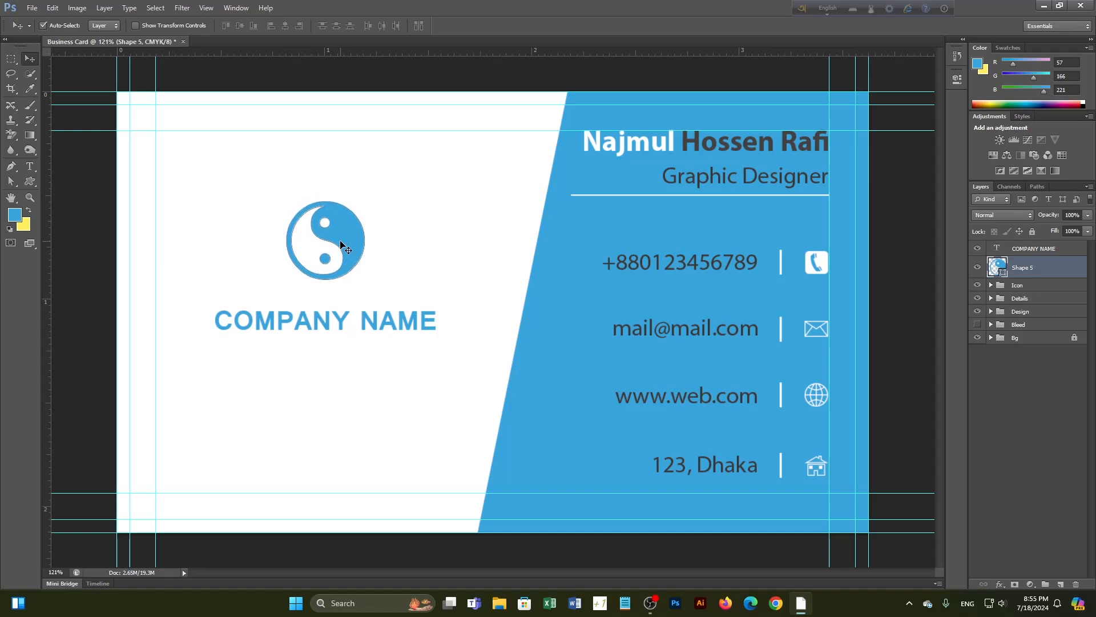
Colour the word NAME dark grey (#515354), leaving COMPANY blue, and review the card
{"action": "left_click", "coordinate": [30, 166]}
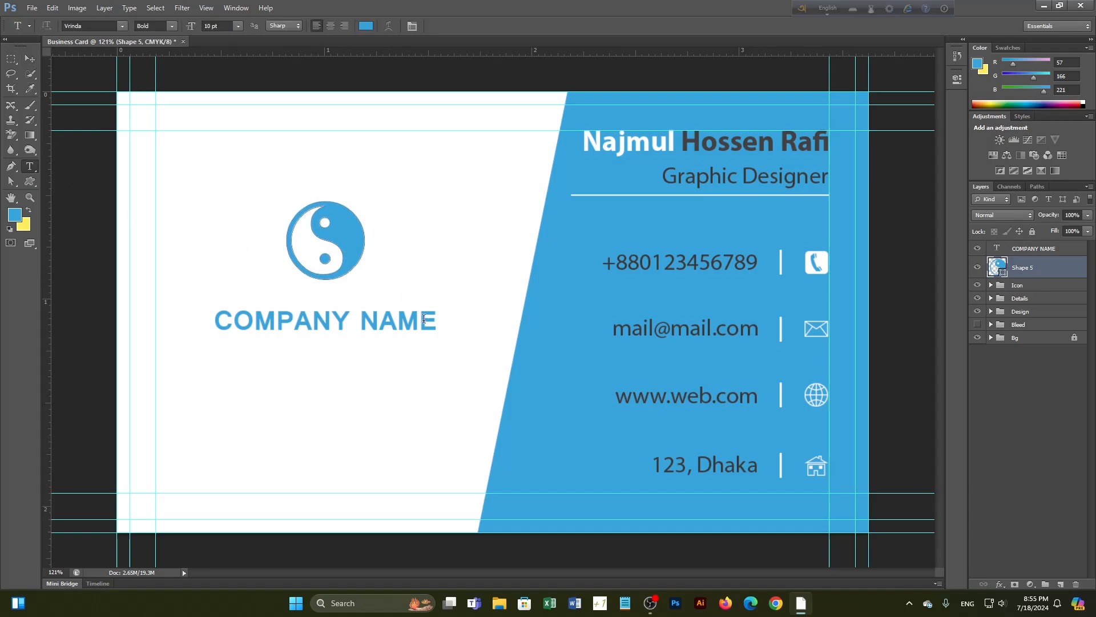
{"action": "left_click_drag", "start_coordinate": [367, 325], "coordinate": [439, 327]}
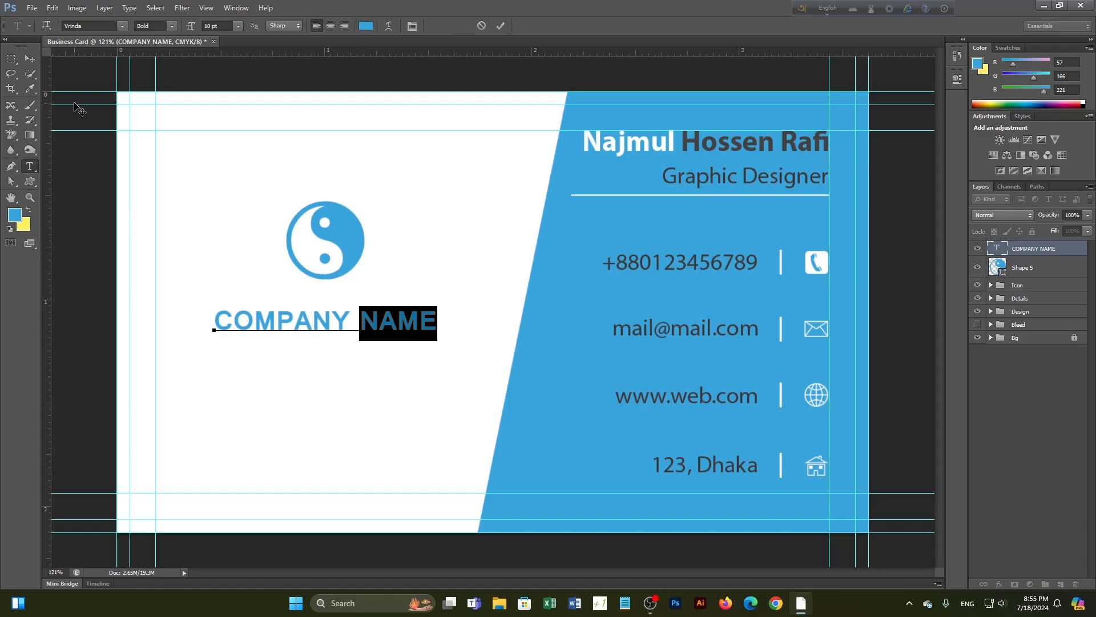
{"action": "left_click", "coordinate": [367, 27]}
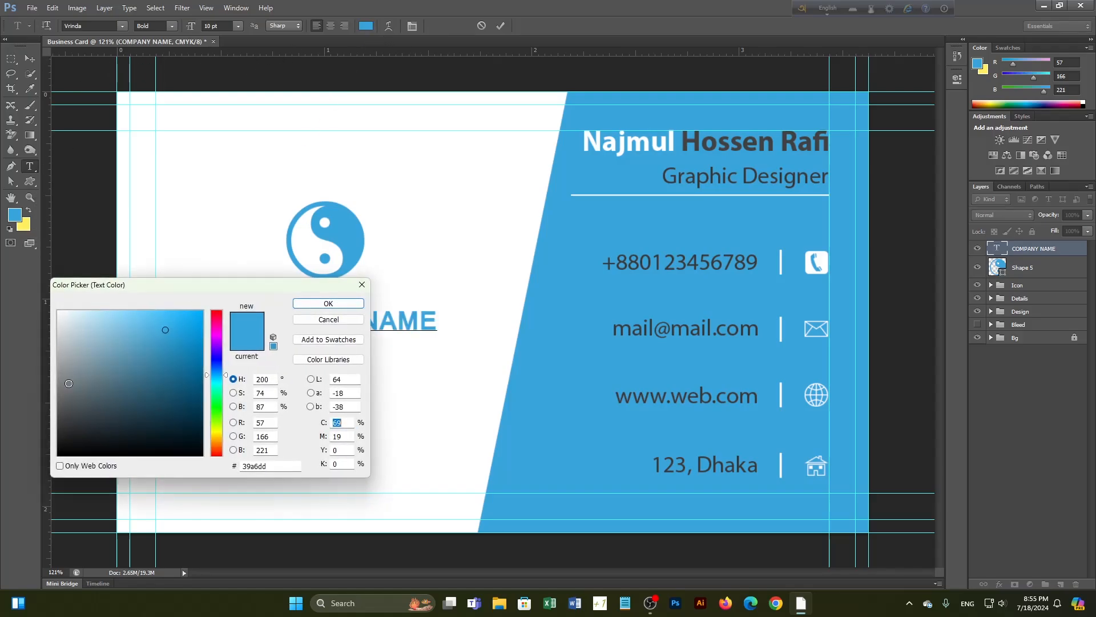
{"action": "left_click", "coordinate": [61, 402]}
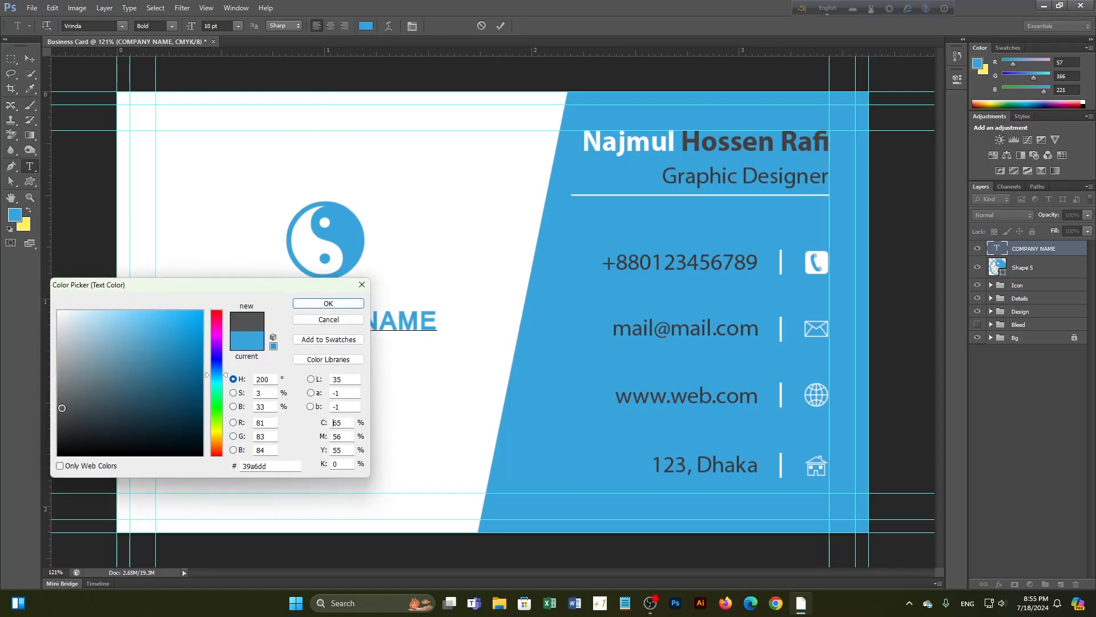
{"action": "left_click", "coordinate": [328, 303]}
{"action": "left_click", "coordinate": [500, 26]}
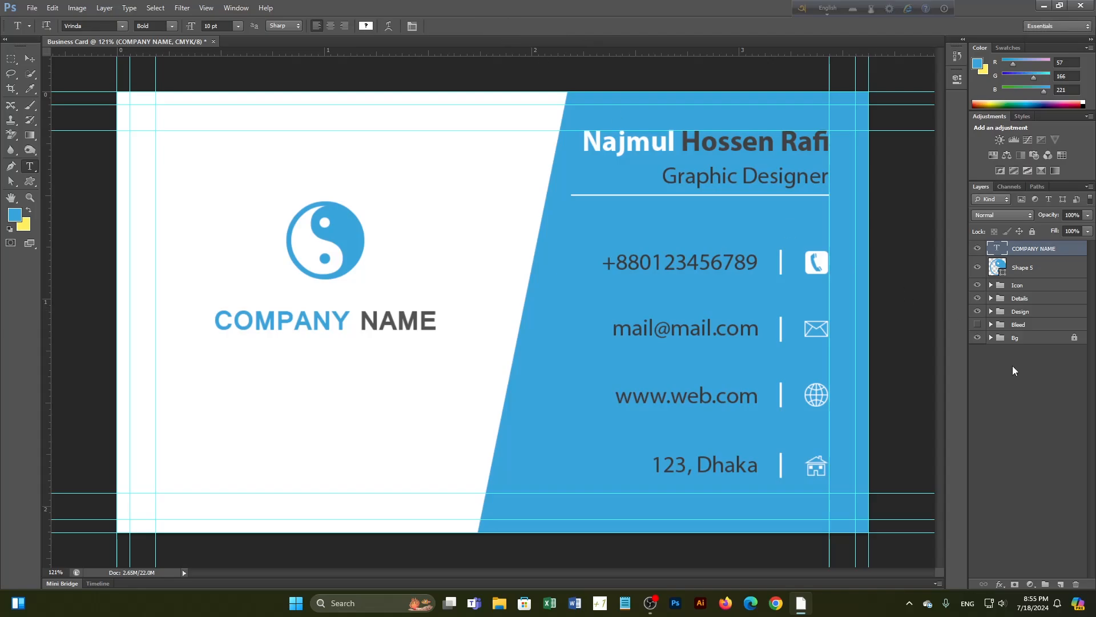
{"action": "scroll", "coordinate": [560, 289], "scroll_direction": "down", "scroll_amount": 2}
{"action": "scroll", "coordinate": [560, 290], "scroll_direction": "down", "scroll_amount": 1}
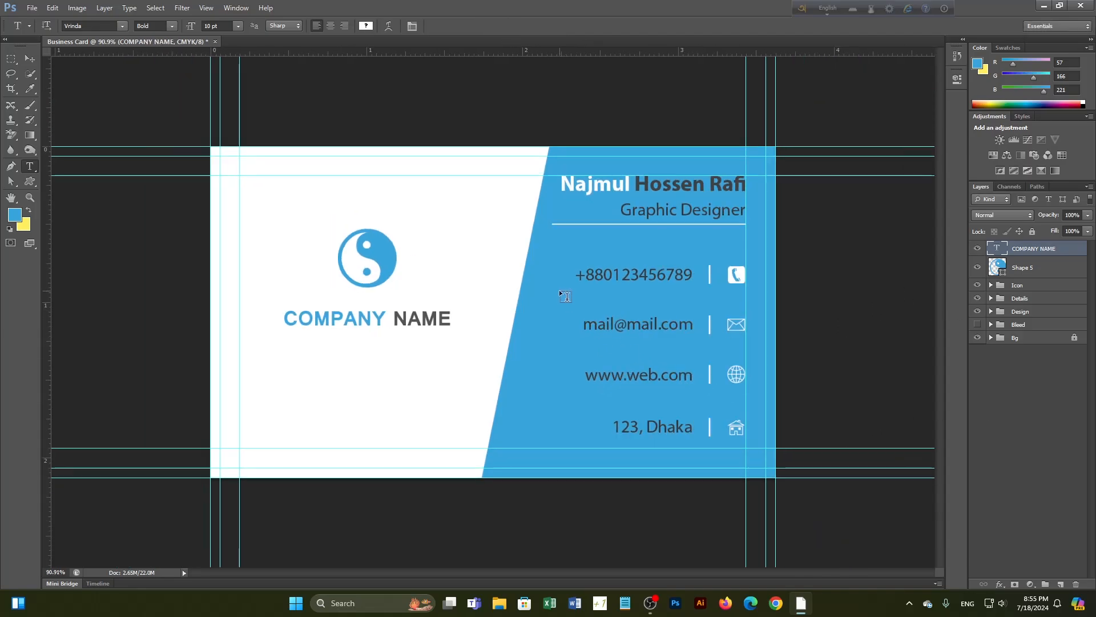
{"action": "scroll", "coordinate": [447, 362], "scroll_direction": "down", "scroll_amount": 2}
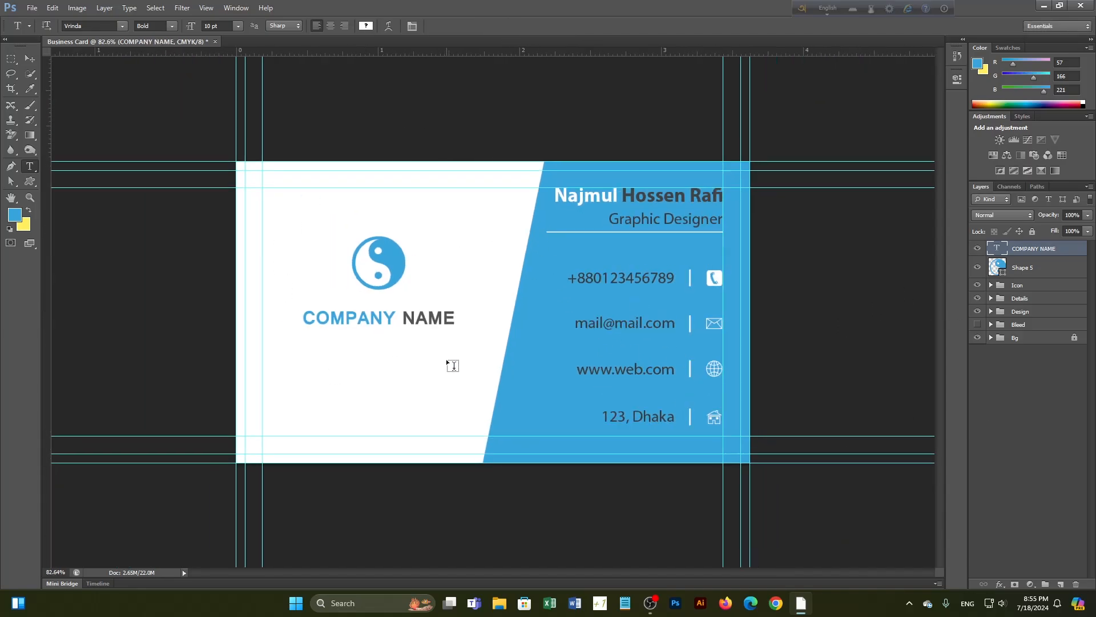
{"action": "scroll", "coordinate": [442, 377], "scroll_direction": "up", "scroll_amount": 2}
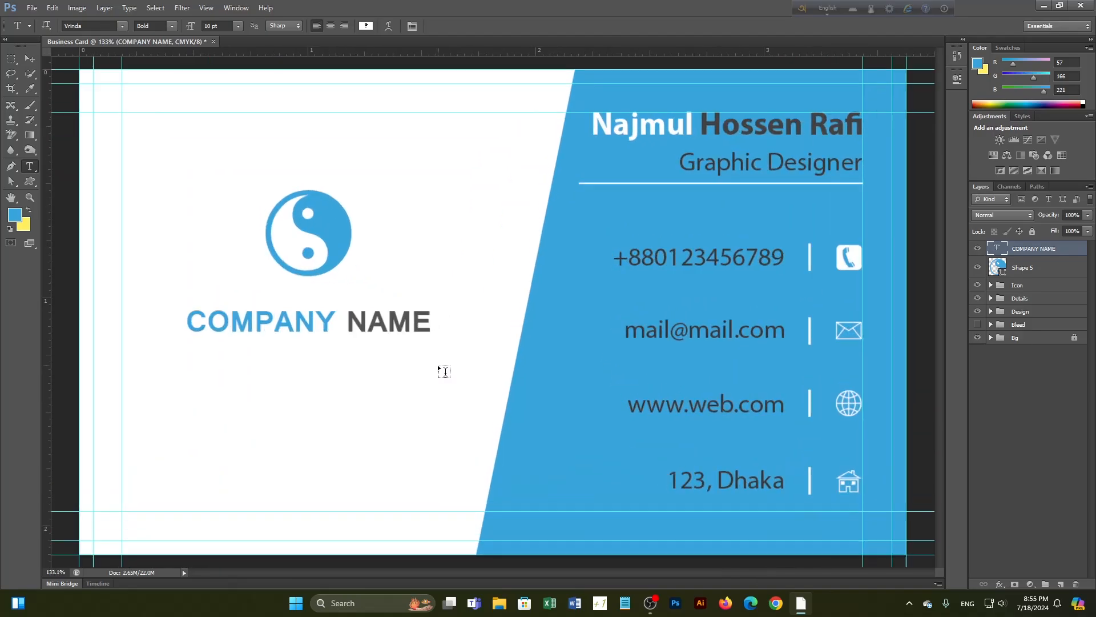
{"action": "scroll", "coordinate": [438, 369], "scroll_direction": "down", "scroll_amount": 2}
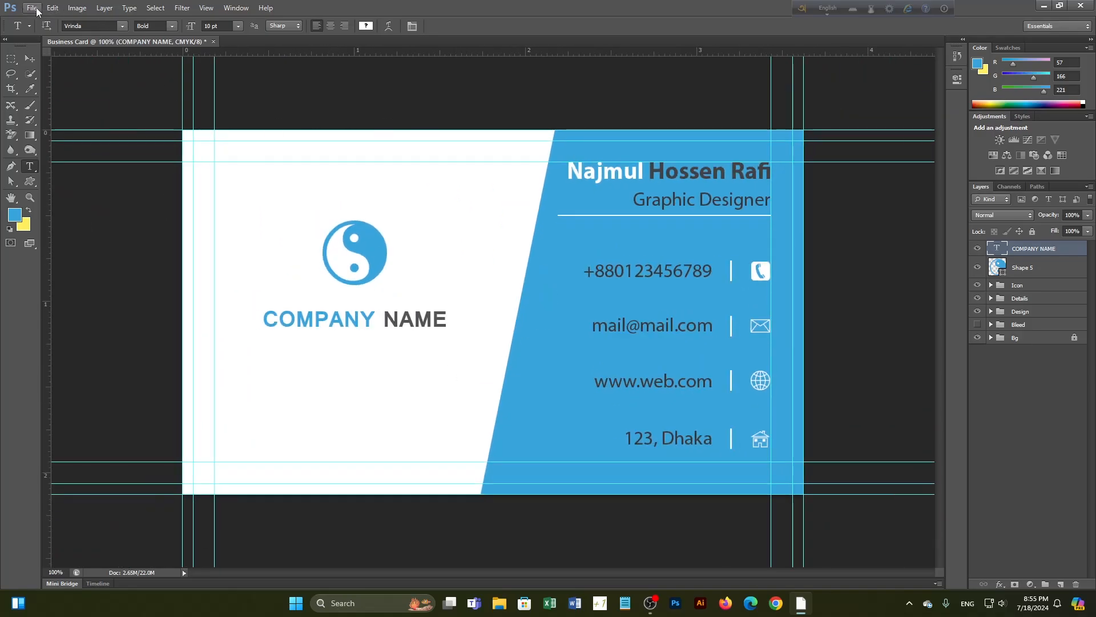
Save a copy of the card as Business Card.jpg at maximum JPEG quality
{"action": "key", "text": "ctrl+shift+s"}
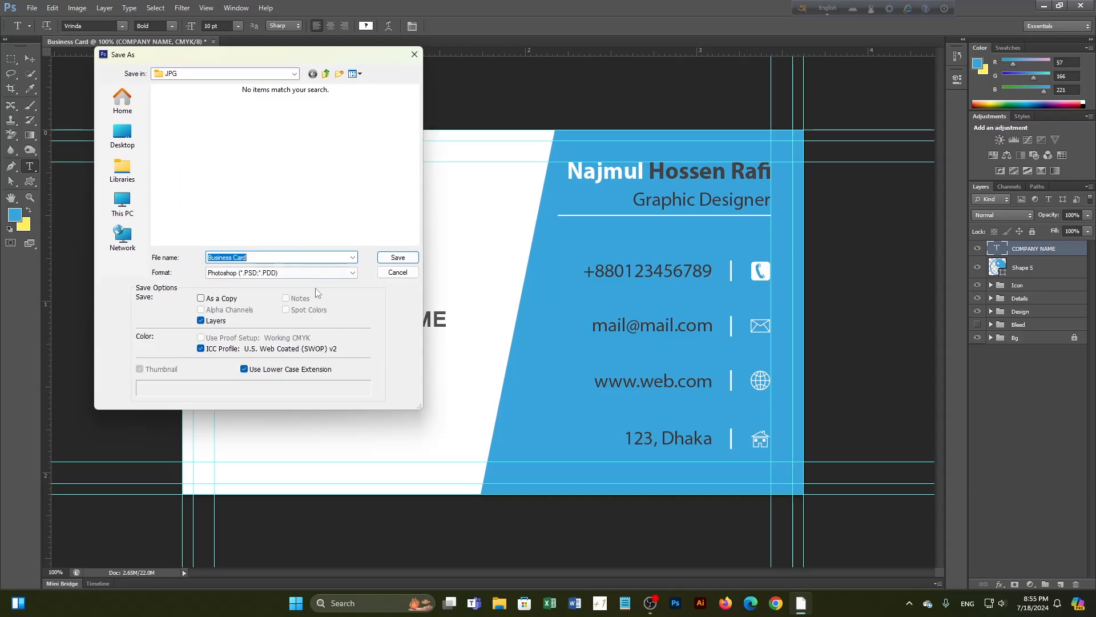
{"action": "left_click", "coordinate": [307, 273]}
{"action": "left_click", "coordinate": [286, 324]}
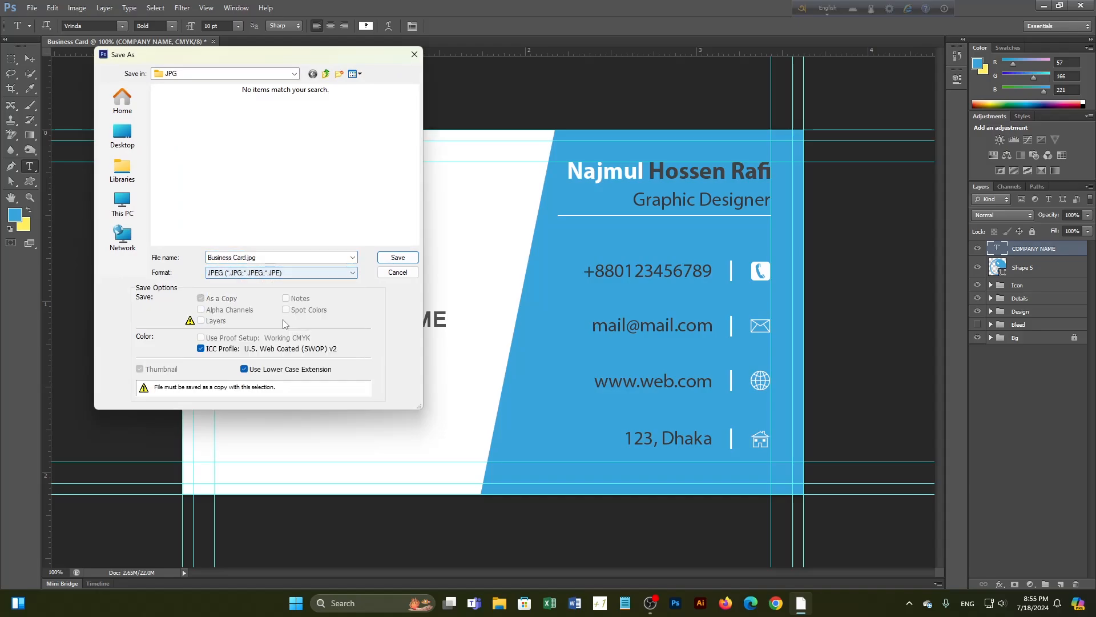
{"action": "scroll", "coordinate": [257, 205], "scroll_direction": "down", "scroll_amount": 2}
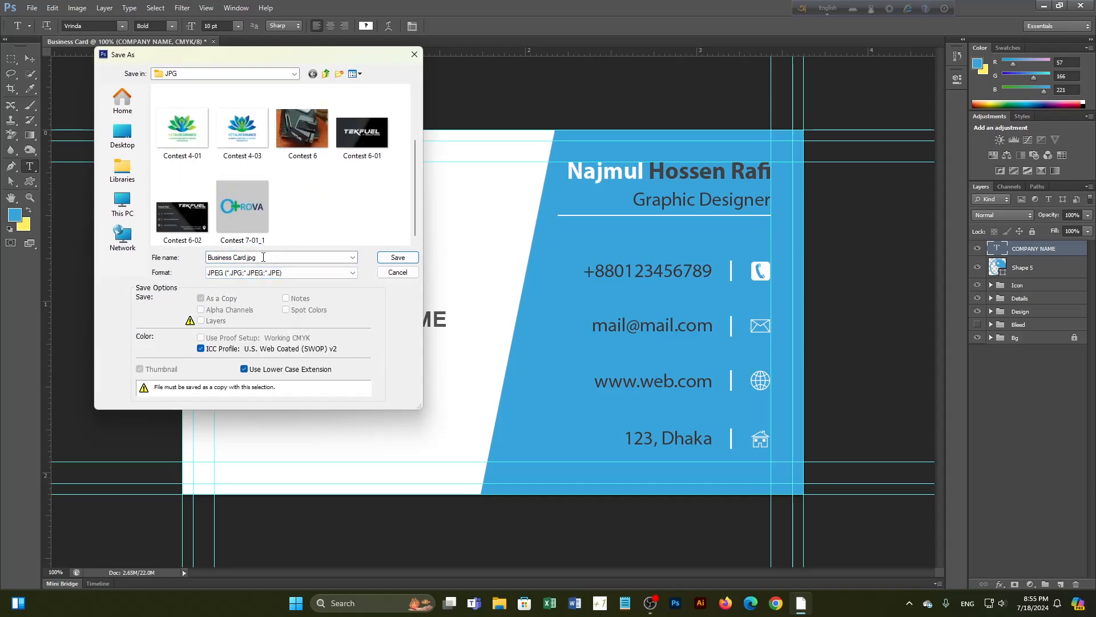
{"action": "left_click", "coordinate": [397, 257]}
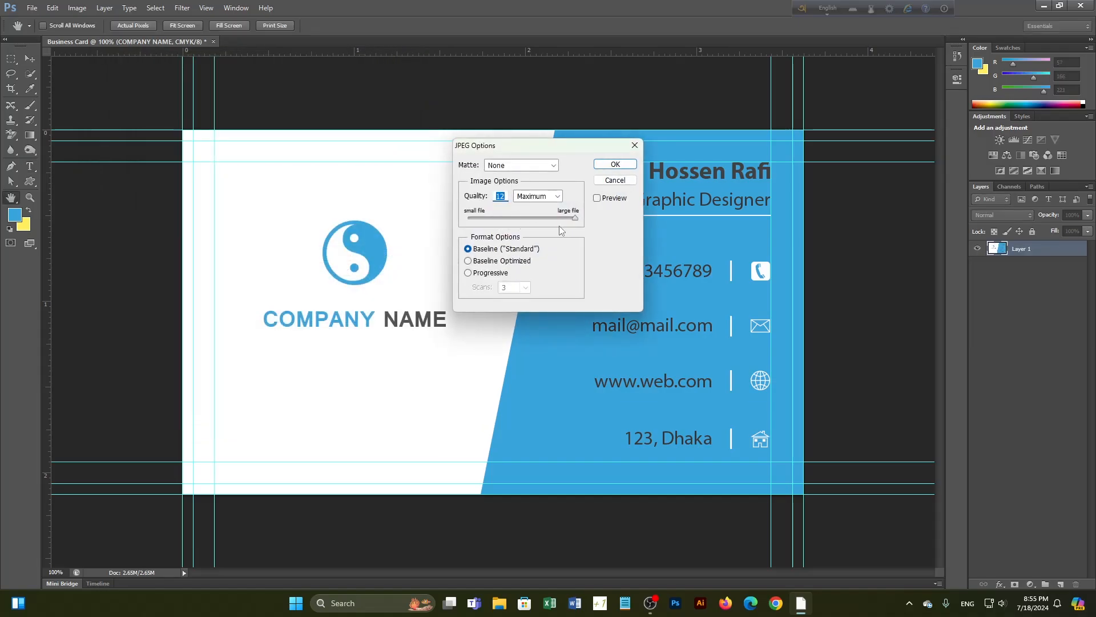
{"action": "left_click", "coordinate": [615, 164]}
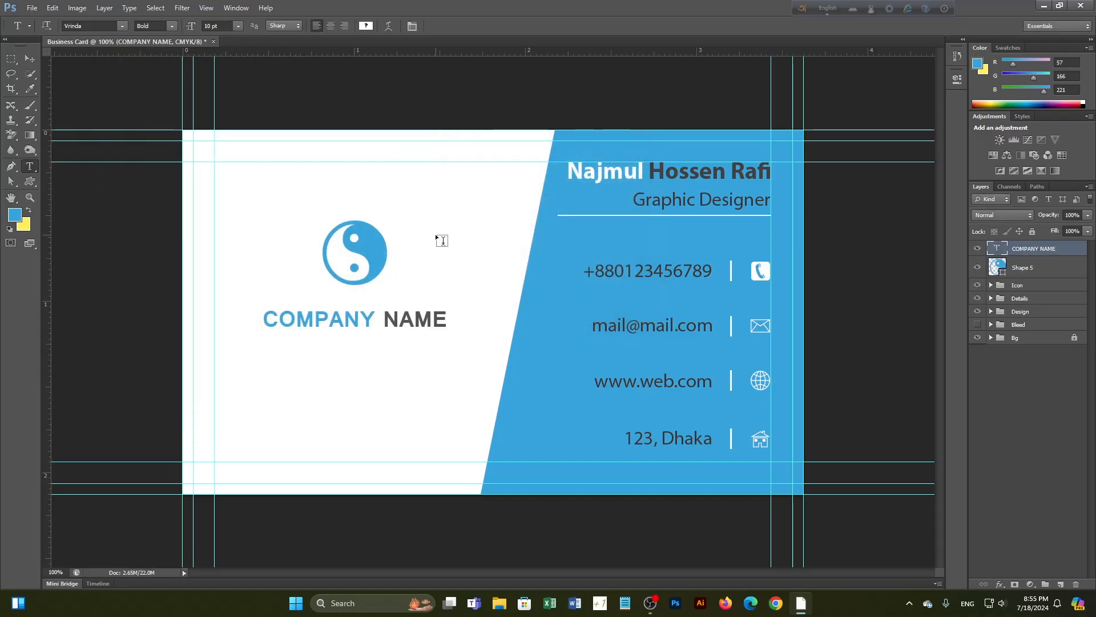
{"action": "left_click", "coordinate": [500, 603]}
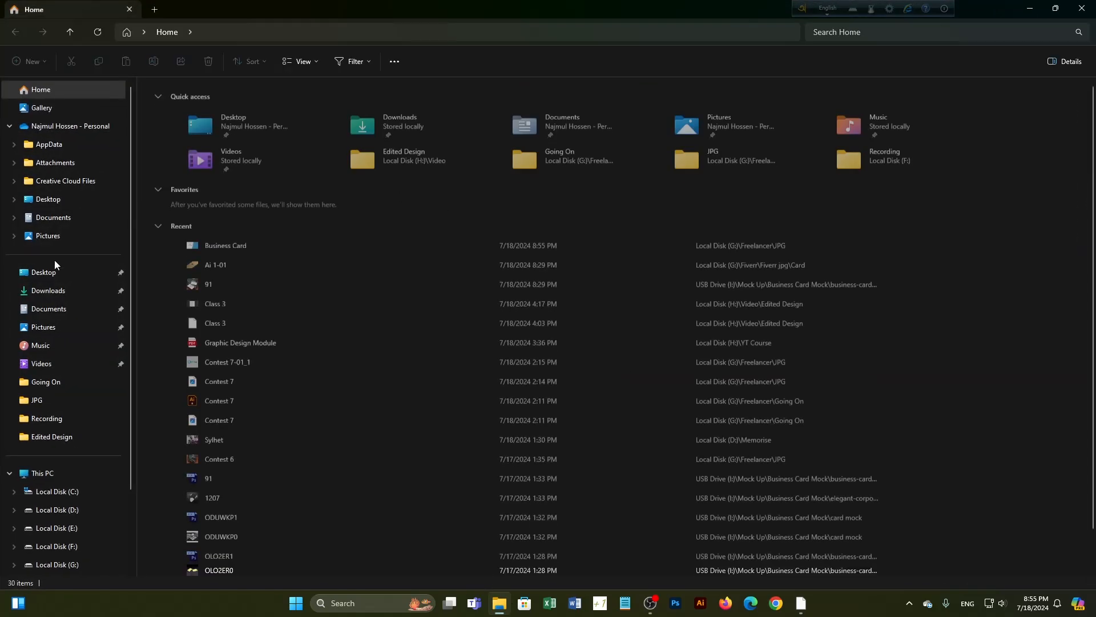
Browse to Local Disk (G:) > Freelancer > JPG and open Business Card.jpg
{"action": "scroll", "coordinate": [46, 490], "scroll_direction": "down", "scroll_amount": 3}
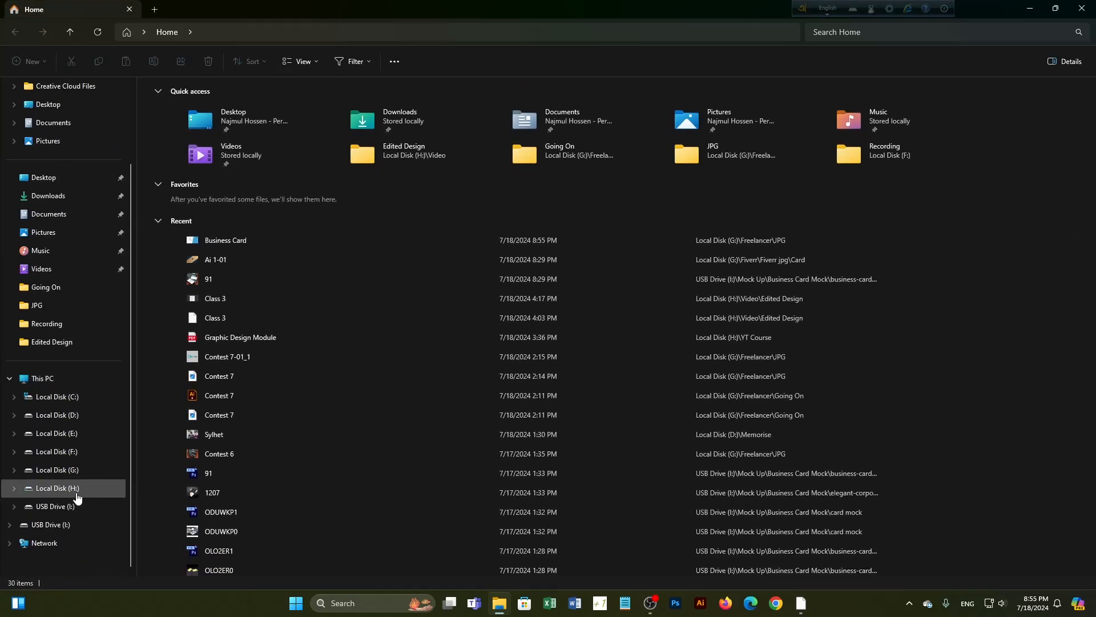
{"action": "left_click", "coordinate": [75, 472]}
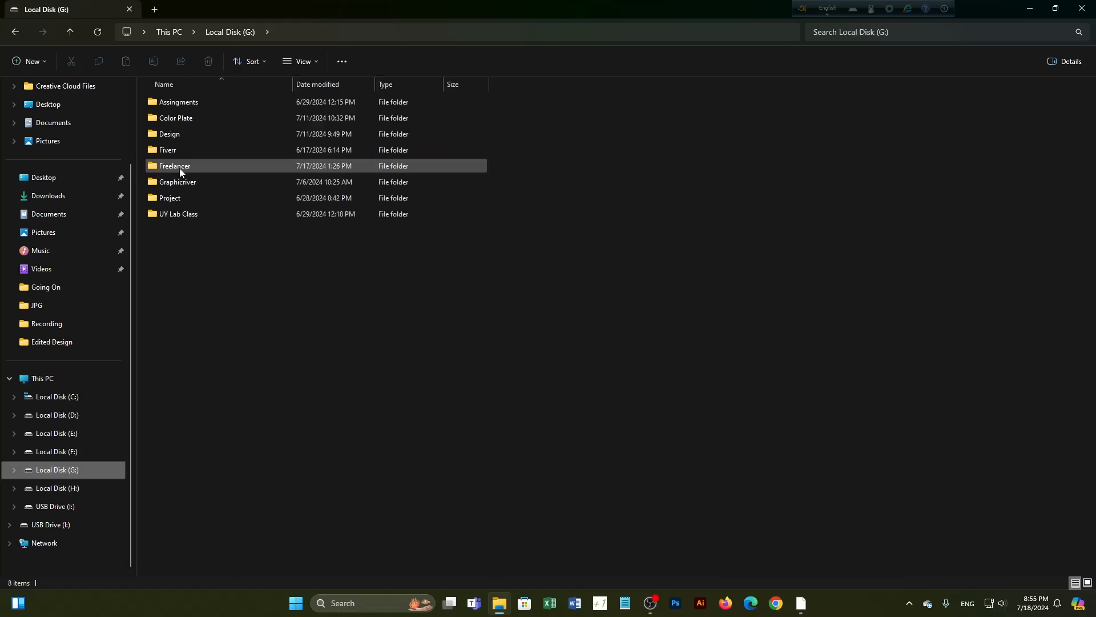
{"action": "double_click", "coordinate": [179, 168]}
{"action": "double_click", "coordinate": [193, 103]}
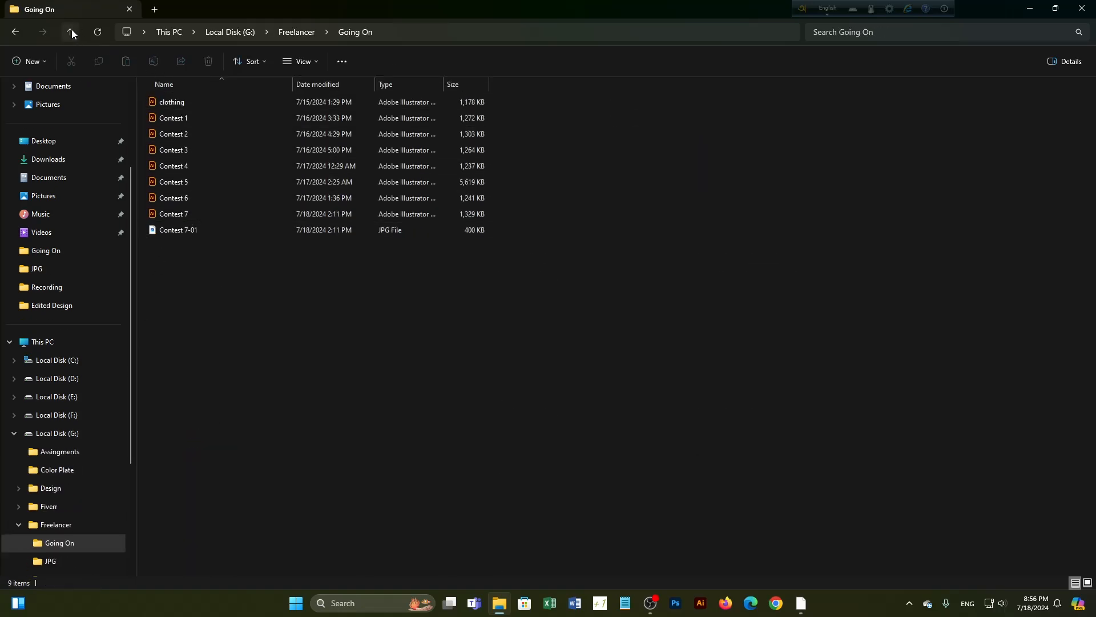
{"action": "left_click", "coordinate": [71, 32]}
{"action": "double_click", "coordinate": [215, 117]}
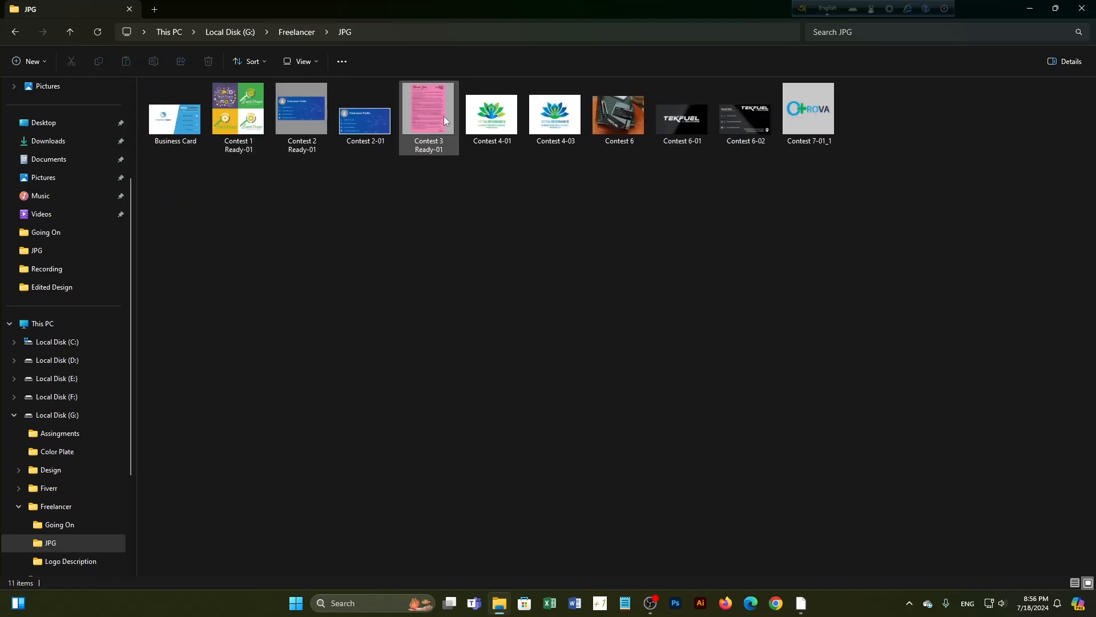
{"action": "double_click", "coordinate": [164, 128]}
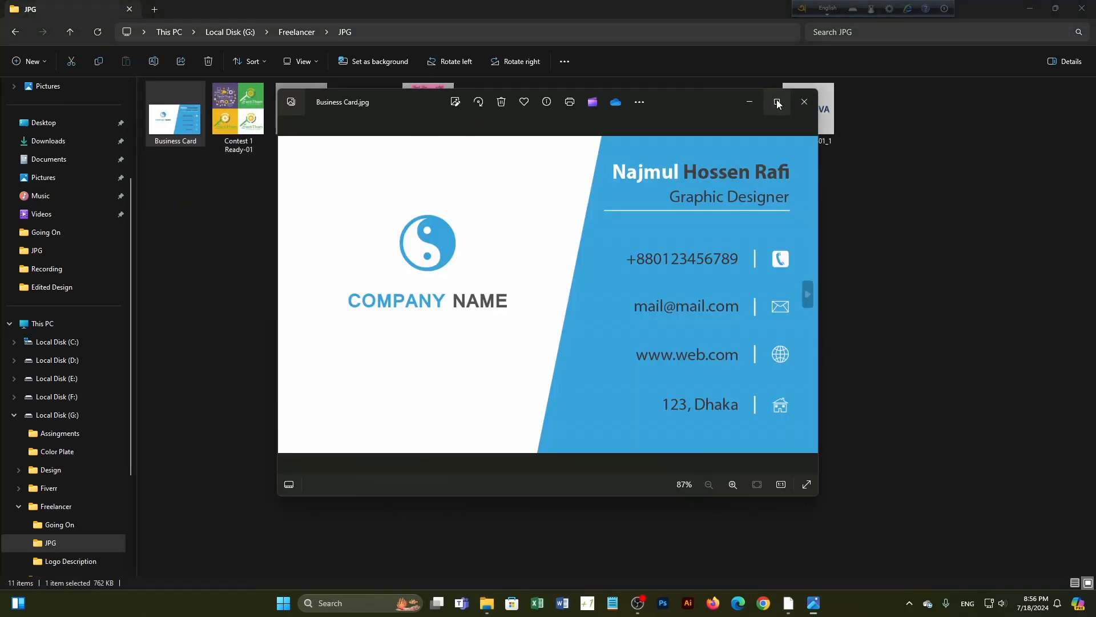
Maximize Photos, zoom in on the logo, NAME and phone number, then close Photos and File Explorer
{"action": "left_click", "coordinate": [776, 102]}
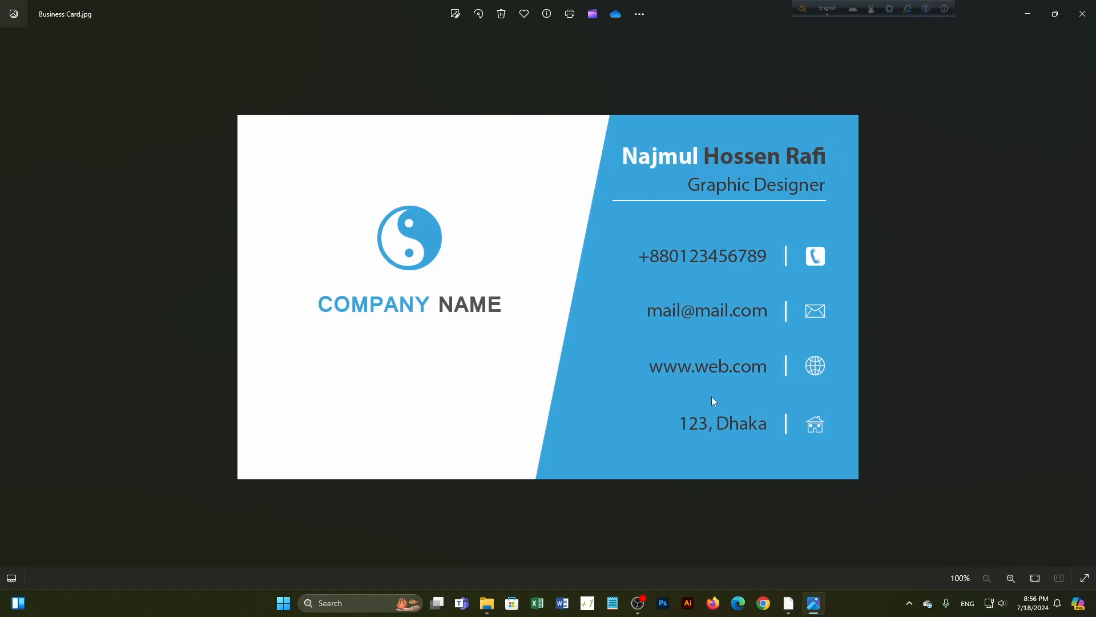
{"action": "scroll", "coordinate": [605, 311], "scroll_direction": "up", "scroll_amount": 6}
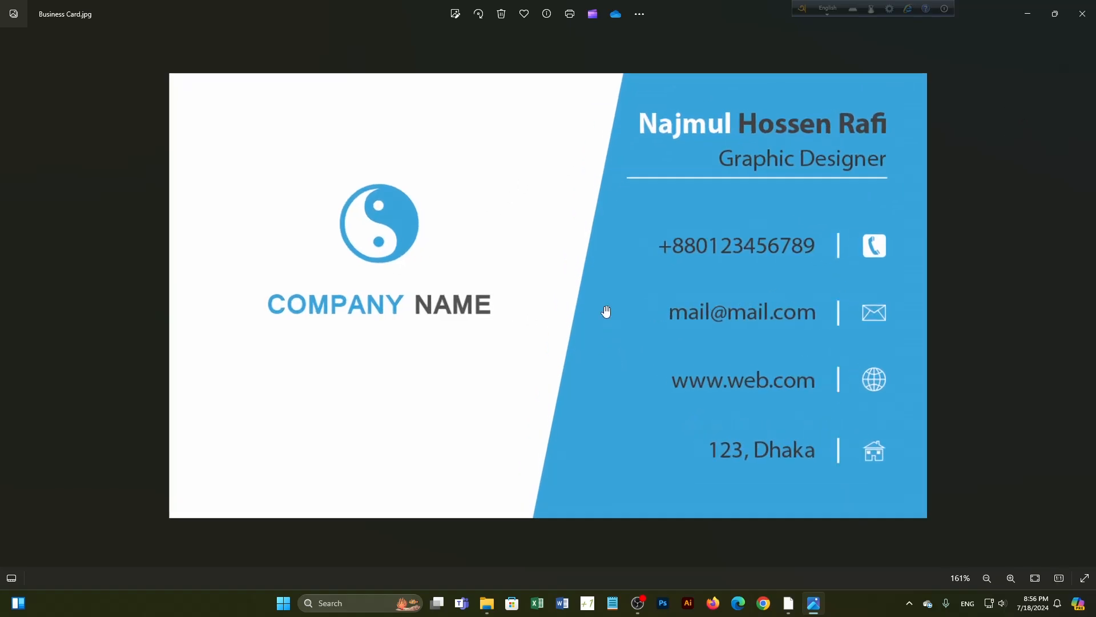
{"action": "left_click_drag", "start_coordinate": [333, 269], "coordinate": [590, 328]}
{"action": "scroll", "coordinate": [590, 328], "scroll_direction": "down", "scroll_amount": 4}
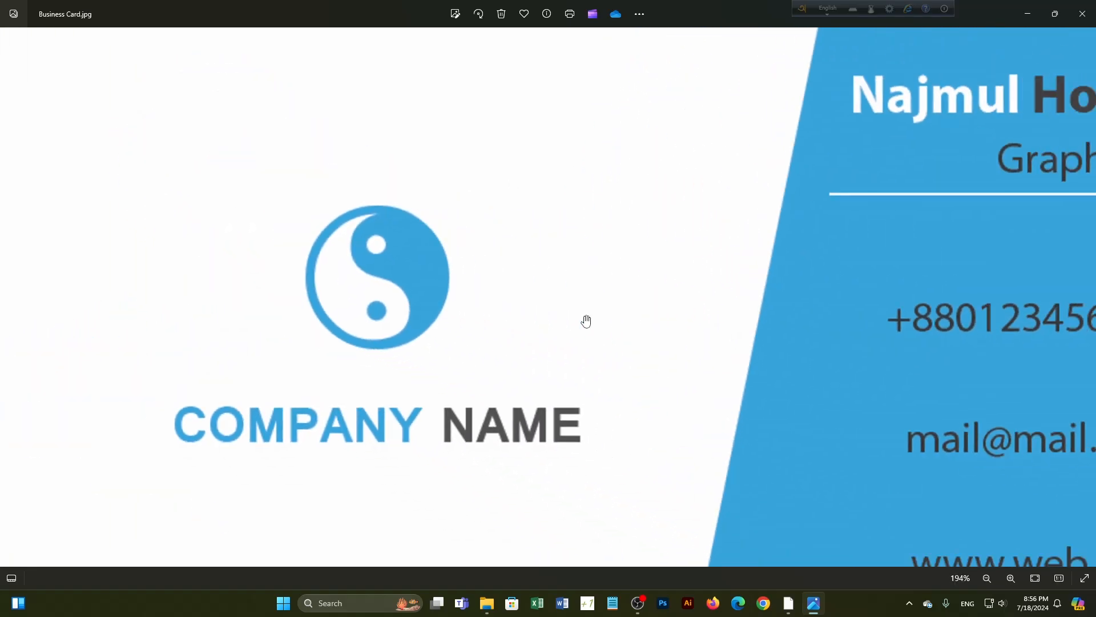
{"action": "scroll", "coordinate": [415, 341], "scroll_direction": "up", "scroll_amount": 7}
{"action": "scroll", "coordinate": [415, 341], "scroll_direction": "up", "scroll_amount": 3}
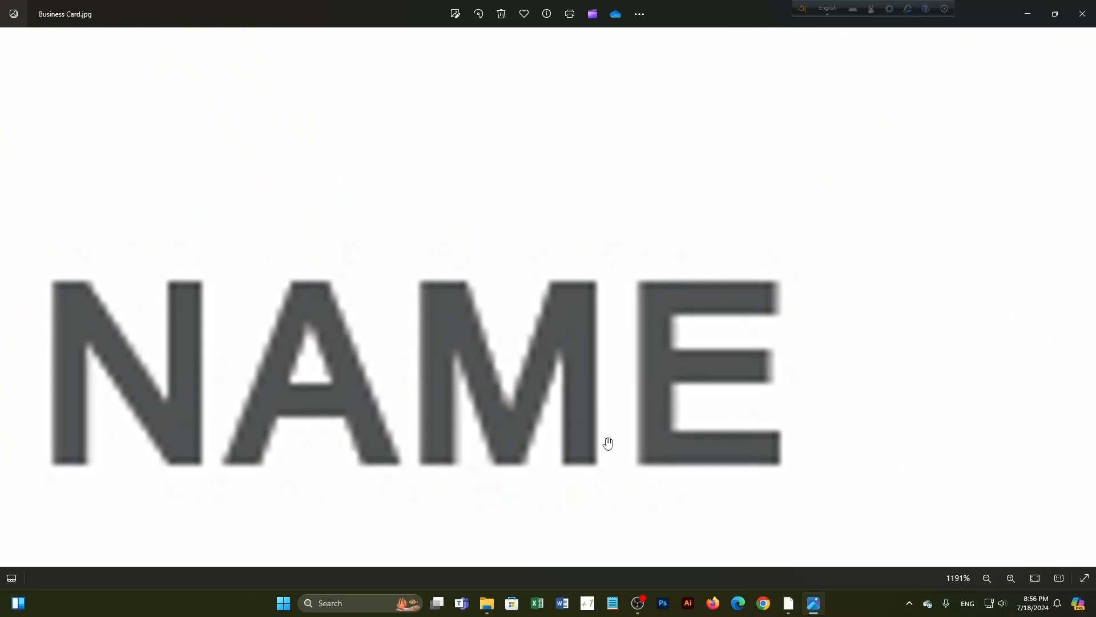
{"action": "scroll", "coordinate": [638, 352], "scroll_direction": "down", "scroll_amount": 10}
{"action": "scroll", "coordinate": [458, 350], "scroll_direction": "down", "scroll_amount": 2}
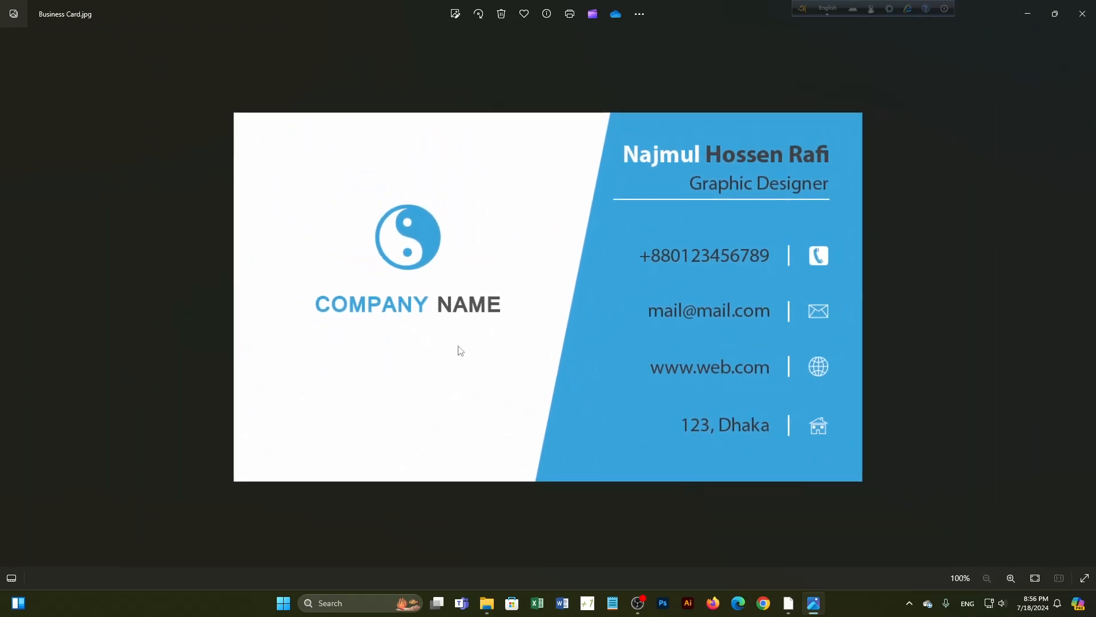
{"action": "scroll", "coordinate": [644, 306], "scroll_direction": "up", "scroll_amount": 6}
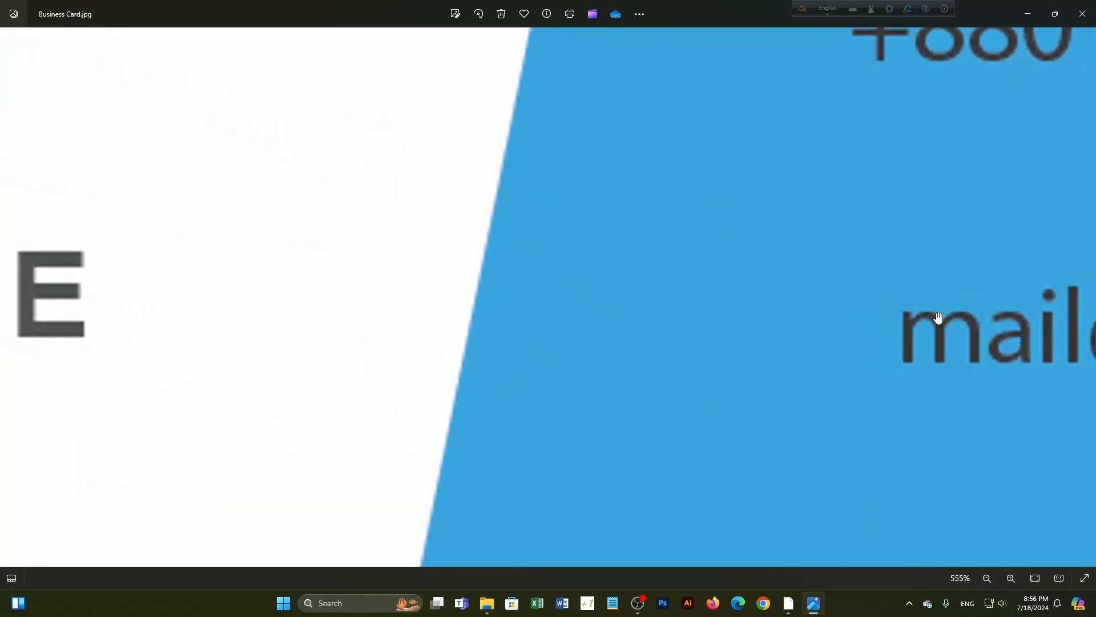
{"action": "scroll", "coordinate": [670, 301], "scroll_direction": "down", "scroll_amount": 3}
{"action": "scroll", "coordinate": [669, 301], "scroll_direction": "down", "scroll_amount": 5}
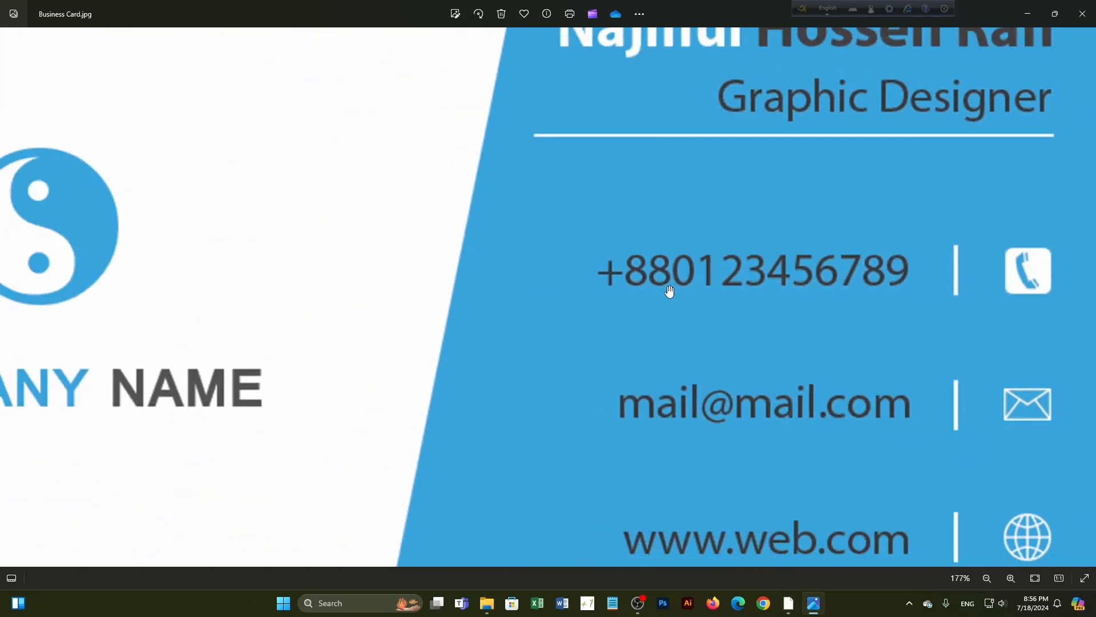
{"action": "scroll", "coordinate": [746, 180], "scroll_direction": "up", "scroll_amount": 5}
{"action": "scroll", "coordinate": [746, 231], "scroll_direction": "up", "scroll_amount": 12}
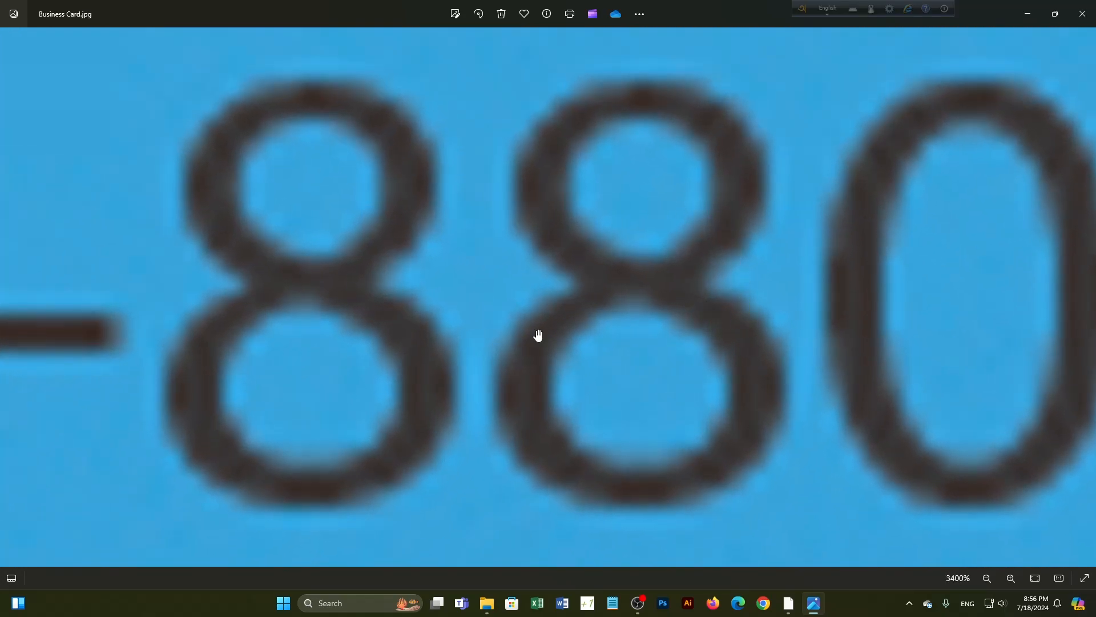
{"action": "scroll", "coordinate": [537, 337], "scroll_direction": "up", "scroll_amount": 2}
{"action": "scroll", "coordinate": [538, 360], "scroll_direction": "down", "scroll_amount": 2}
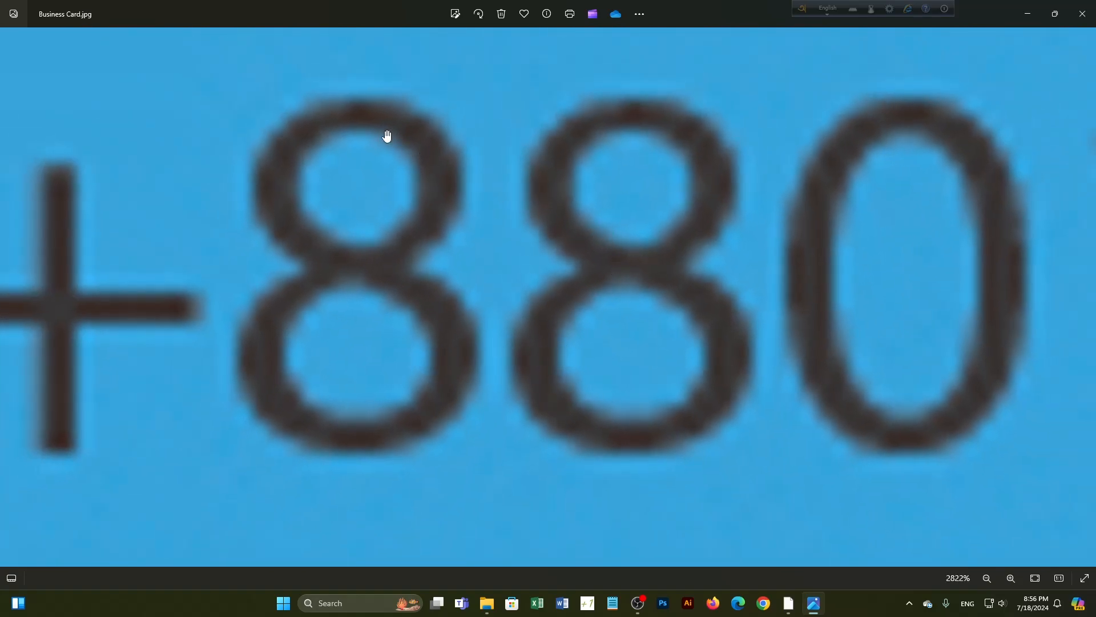
{"action": "scroll", "coordinate": [448, 345], "scroll_direction": "down", "scroll_amount": 13}
{"action": "scroll", "coordinate": [503, 353], "scroll_direction": "down", "scroll_amount": 3}
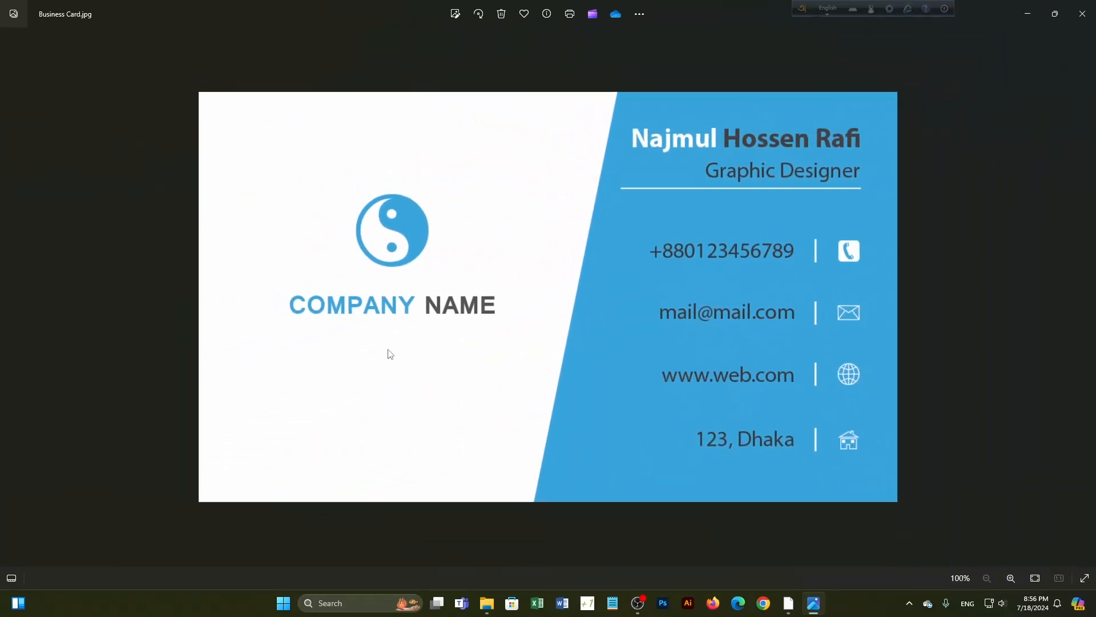
{"action": "scroll", "coordinate": [478, 331], "scroll_direction": "up", "scroll_amount": 2}
{"action": "scroll", "coordinate": [478, 331], "scroll_direction": "down", "scroll_amount": 2}
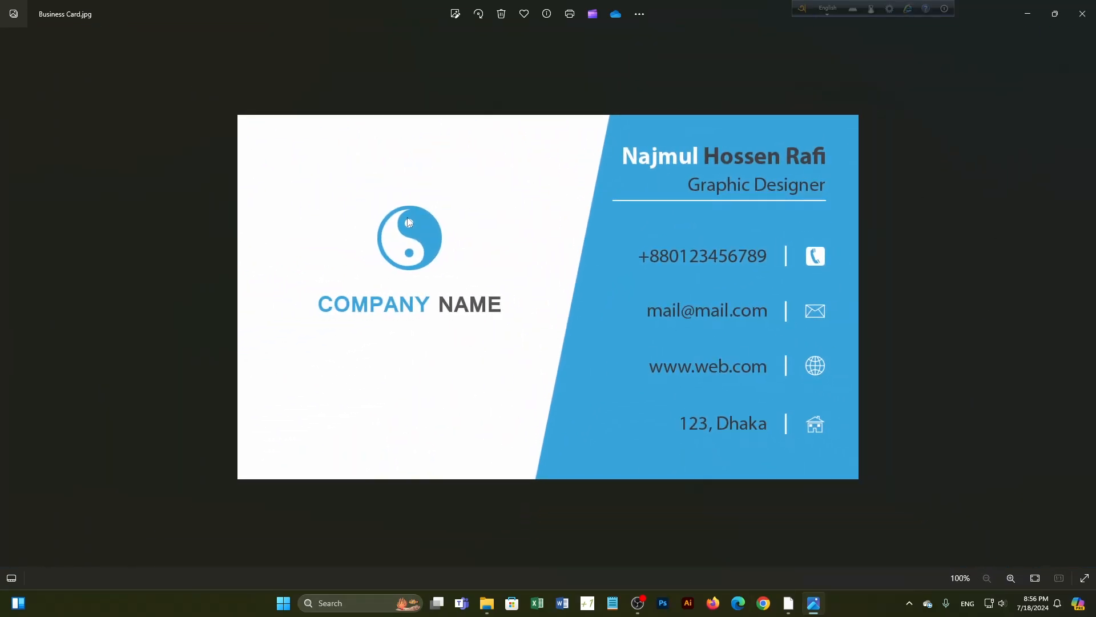
{"action": "left_click", "coordinate": [1083, 14]}
{"action": "left_click", "coordinate": [1080, 9]}
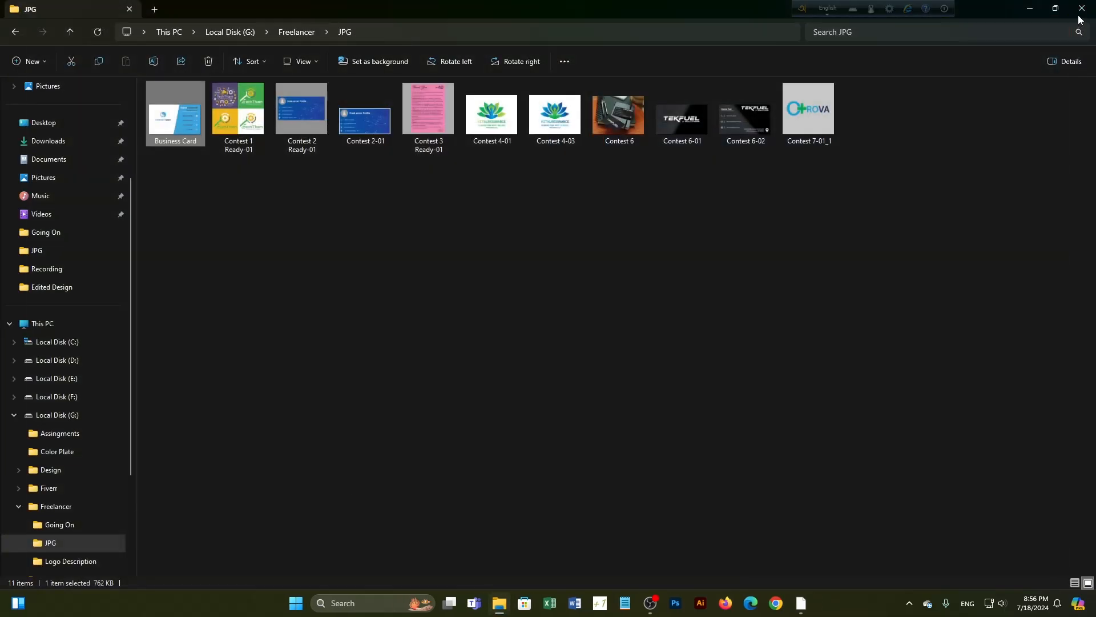
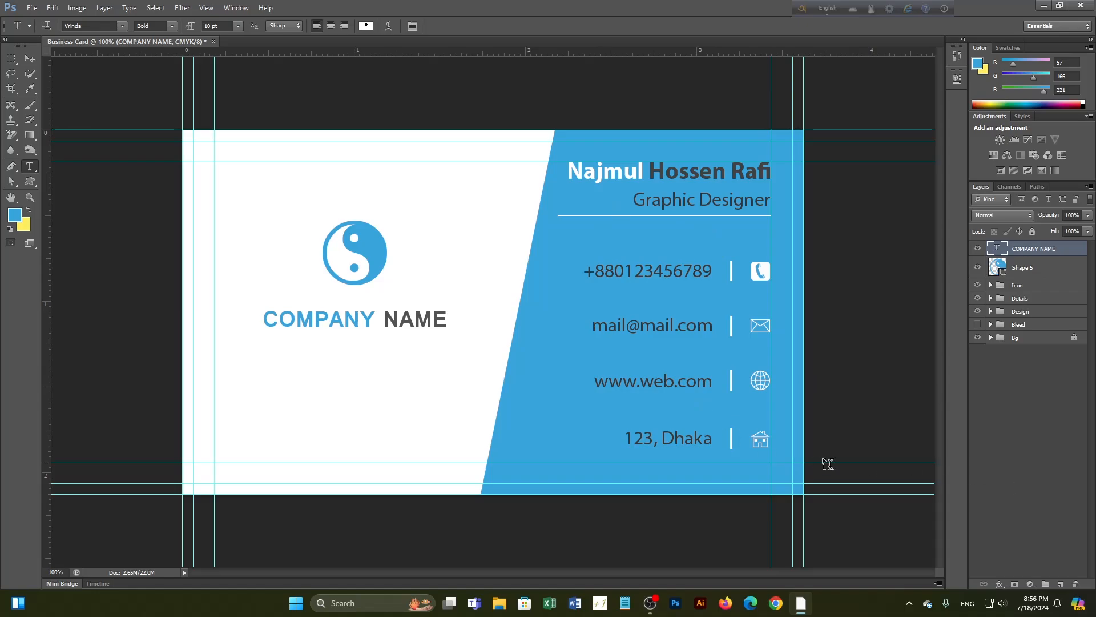
Delete the Design group with the Move tool, then undo the deletion
{"action": "left_click", "coordinate": [27, 59]}
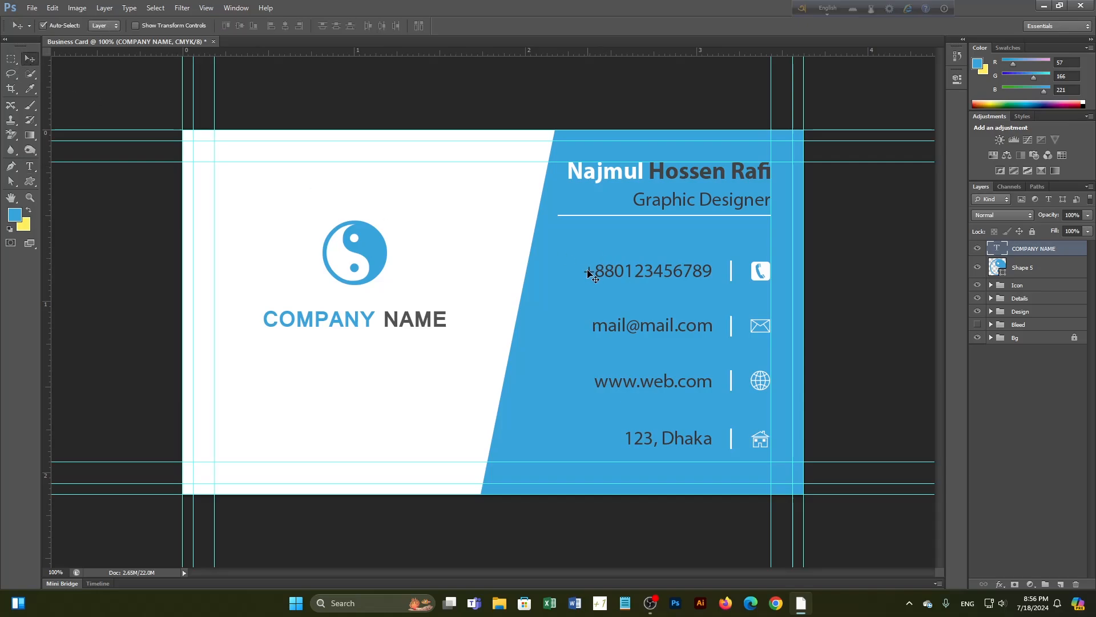
{"action": "left_click", "coordinate": [571, 332]}
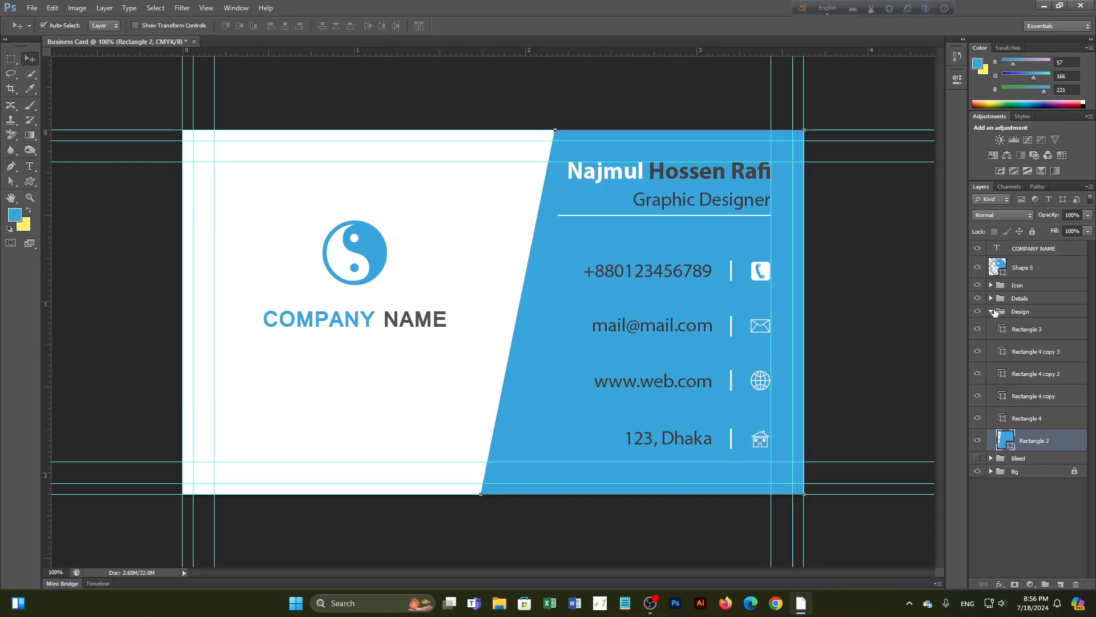
{"action": "left_click", "coordinate": [992, 311]}
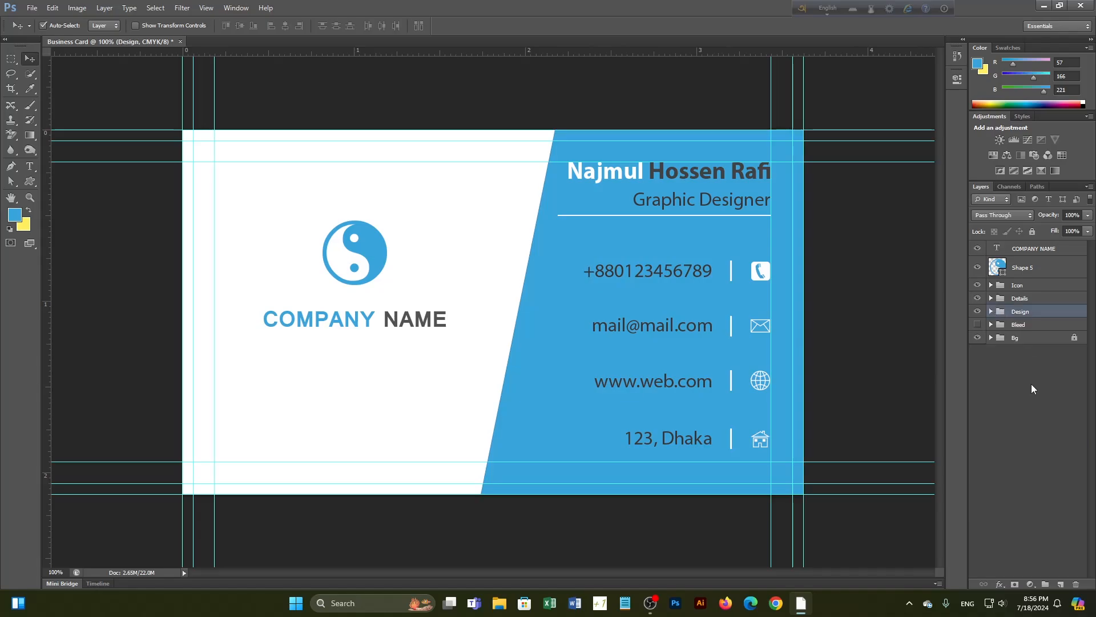
{"action": "key", "text": "Delete"}
{"action": "left_click", "coordinate": [1021, 303]}
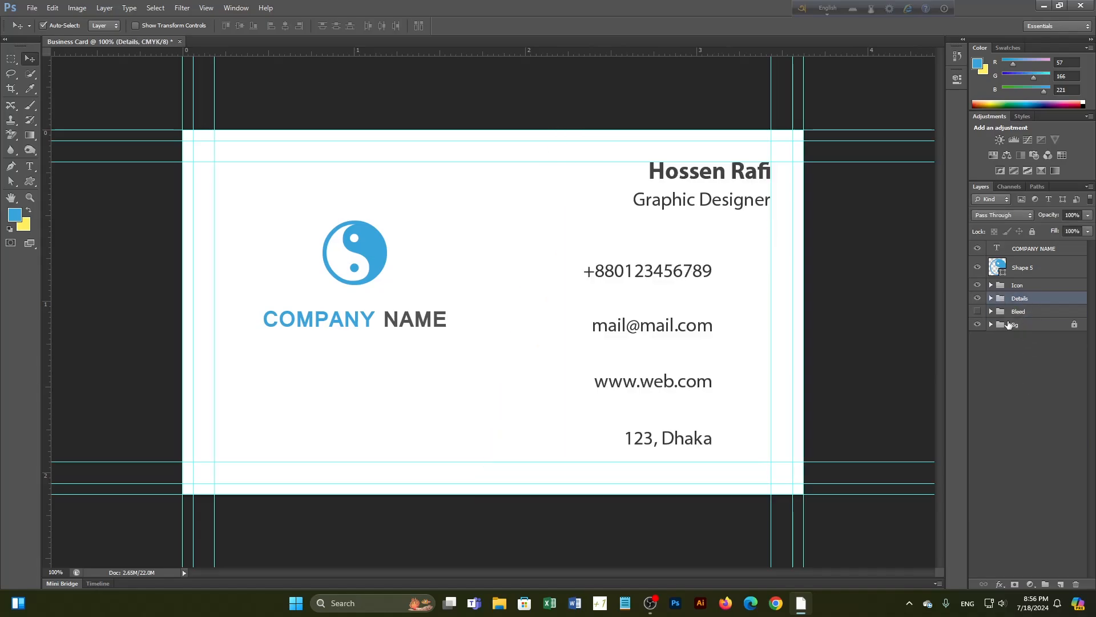
{"action": "key", "text": "ctrl+z"}
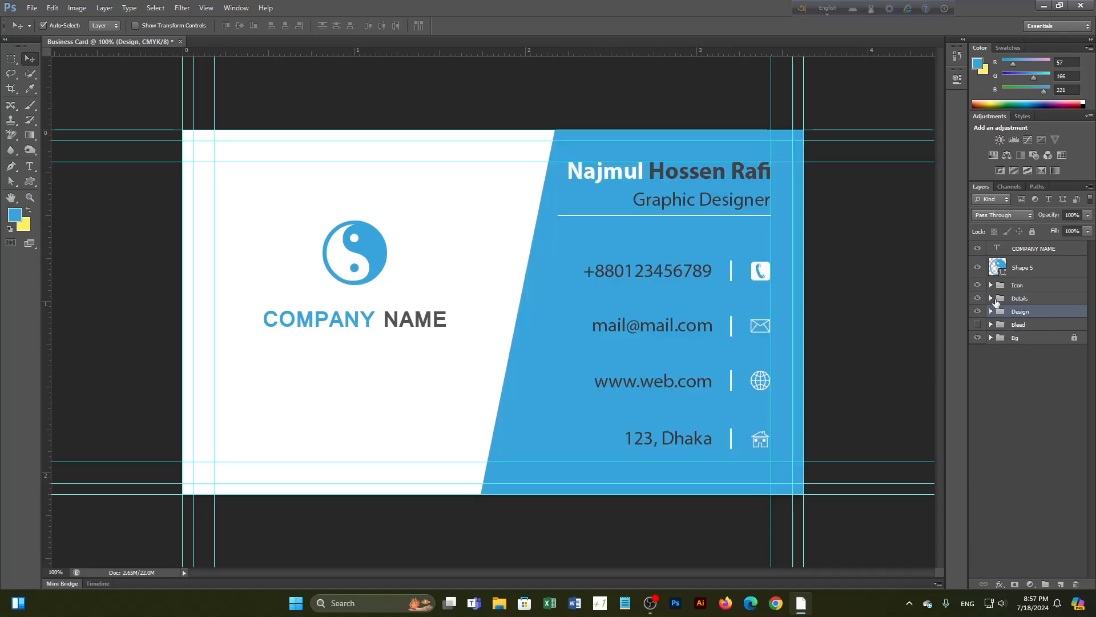
Show the Bleed group, move it to the top of the layer stack, then hide it again
{"action": "left_click", "coordinate": [977, 324]}
{"action": "left_click_drag", "start_coordinate": [1018, 328], "coordinate": [1018, 246]}
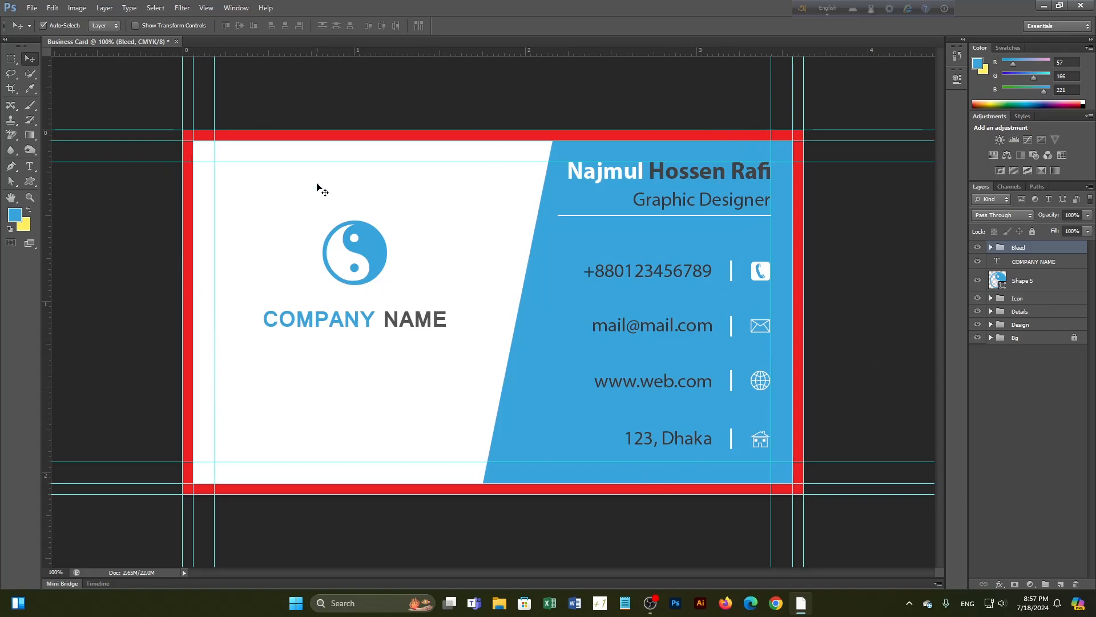
{"action": "left_click", "coordinate": [978, 247]}
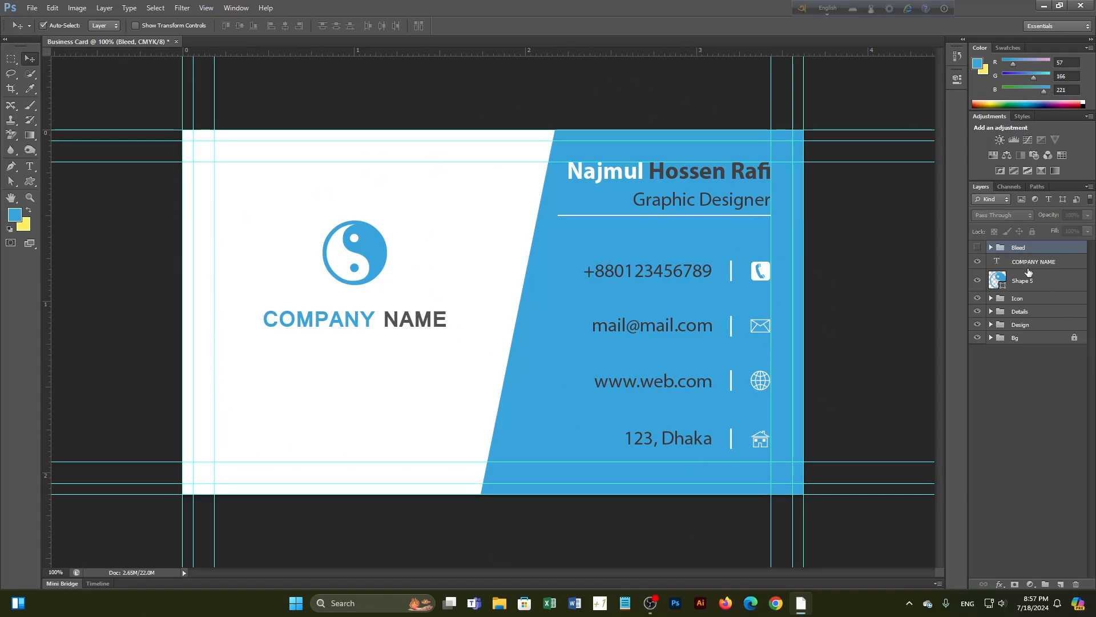
Delete the Design, Details and Icon groups and move the Bleed group below Bg
{"action": "left_click", "coordinate": [1017, 325]}
{"action": "key", "text": "Delete"}
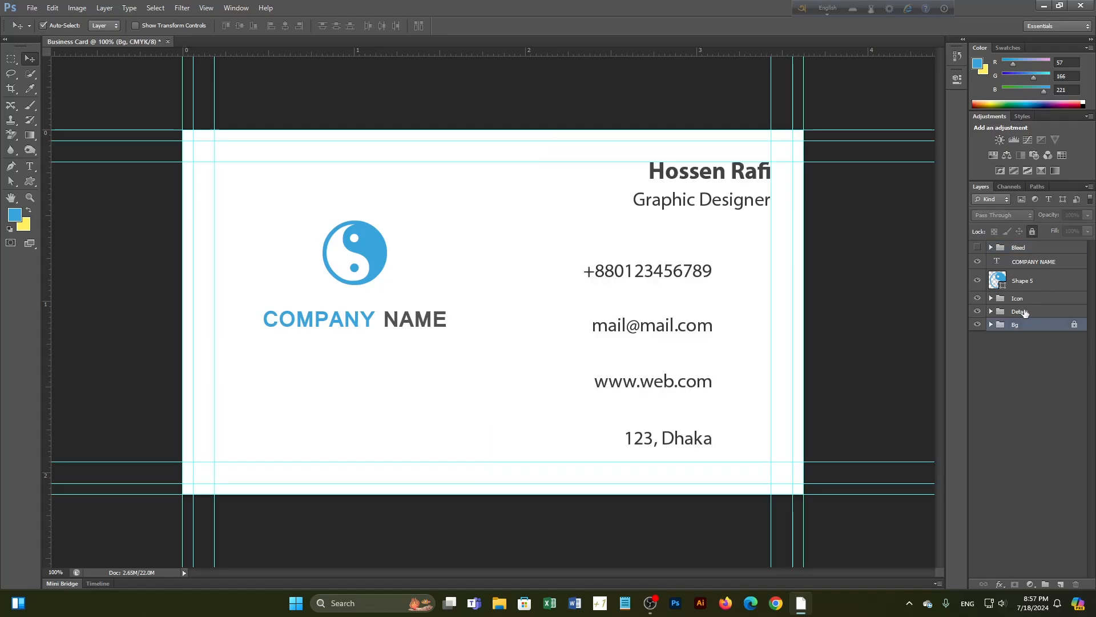
{"action": "left_click", "coordinate": [1023, 310]}
{"action": "key", "text": "Delete"}
{"action": "left_click", "coordinate": [1025, 299]}
{"action": "key", "text": "Delete"}
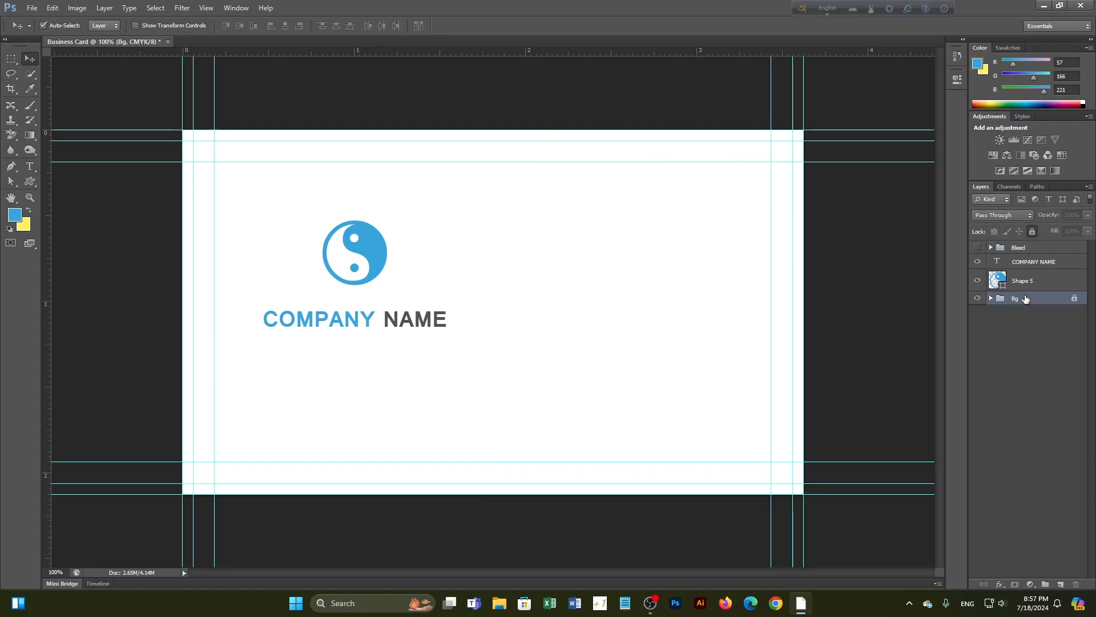
{"action": "left_click_drag", "start_coordinate": [1010, 253], "coordinate": [1017, 309]}
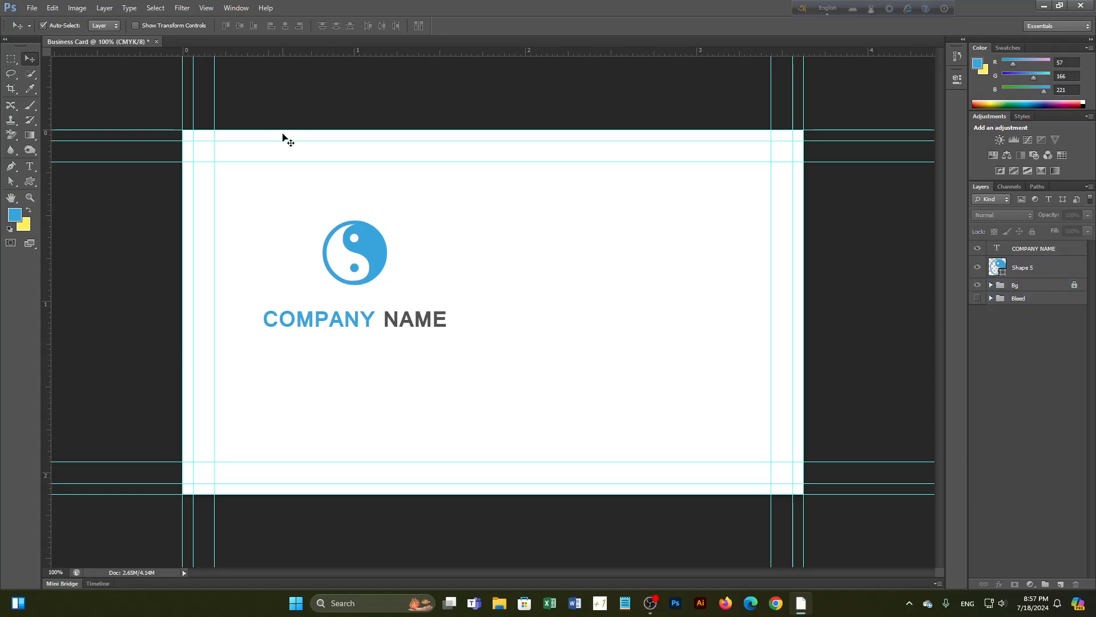
Move the logo and COMPANY NAME to the card centre, nudge the name closer, and Alt-drag a copy below
{"action": "left_click_drag", "start_coordinate": [296, 229], "coordinate": [542, 333]}
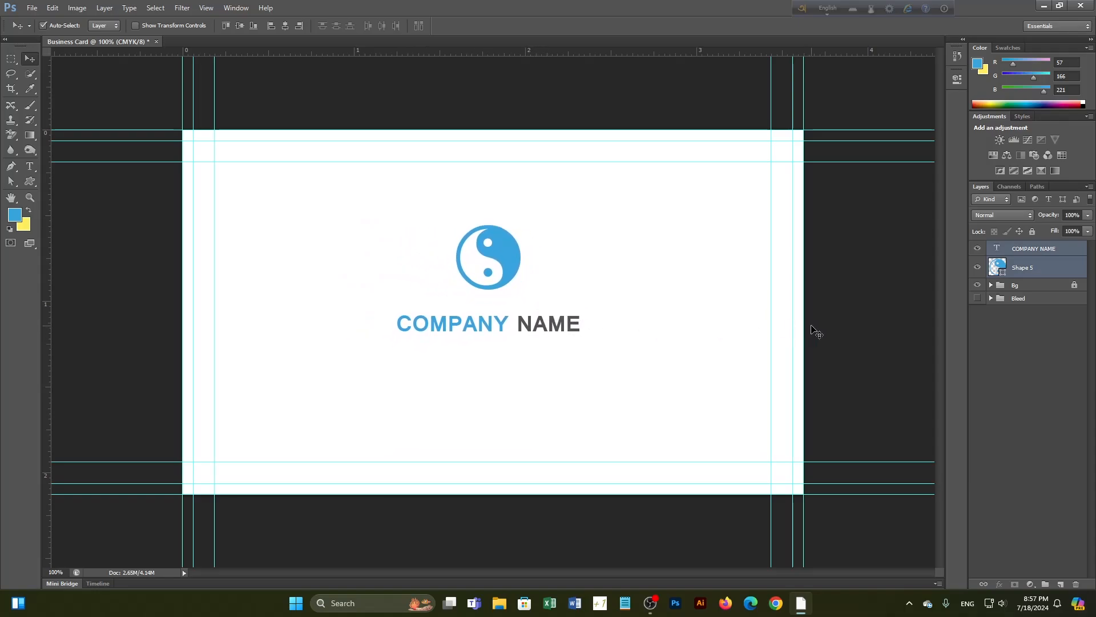
{"action": "left_click", "coordinate": [811, 331]}
{"action": "left_click", "coordinate": [503, 329]}
{"action": "key", "text": "Up"}
{"action": "key", "text": "Up"}
{"action": "key", "text": "Up"}
{"action": "key", "text": "Up"}
{"action": "key", "text": "Up"}
{"action": "key", "text": "Up"}
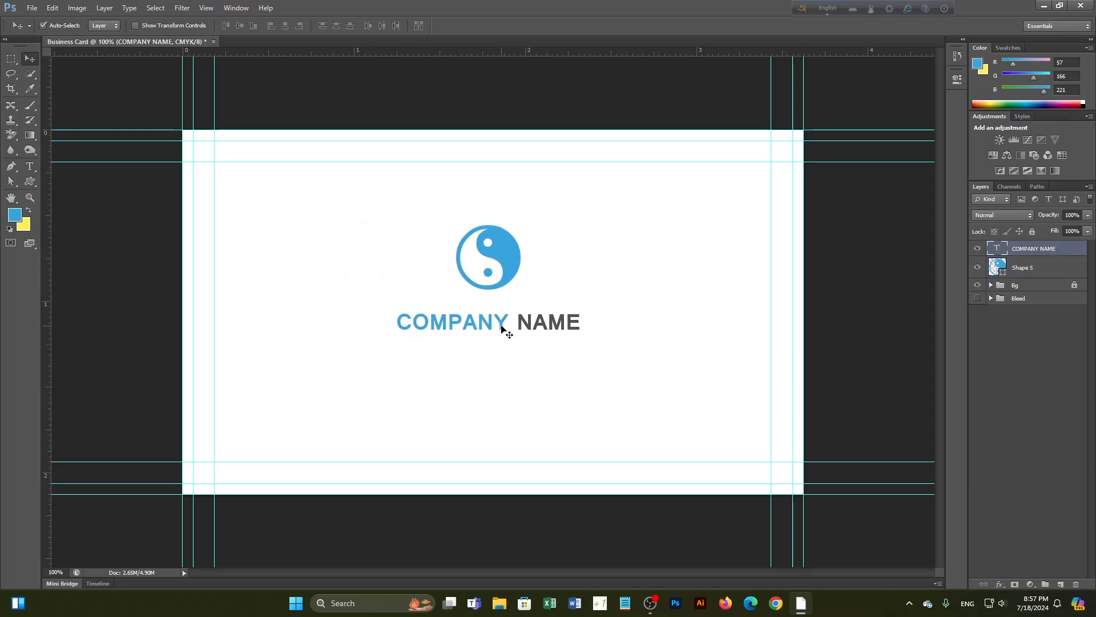
{"action": "key", "text": "Up"}
{"action": "key", "text": "Up"}
{"action": "key", "text": "Up"}
{"action": "key", "text": "Up"}
{"action": "key", "text": "Up"}
{"action": "key", "text": "Up"}
{"action": "key", "text": "Up"}
{"action": "key", "text": "Up"}
{"action": "key", "text": "Up"}
{"action": "key", "text": "Up"}
{"action": "key", "text": "Up"}
{"action": "key", "text": "Up"}
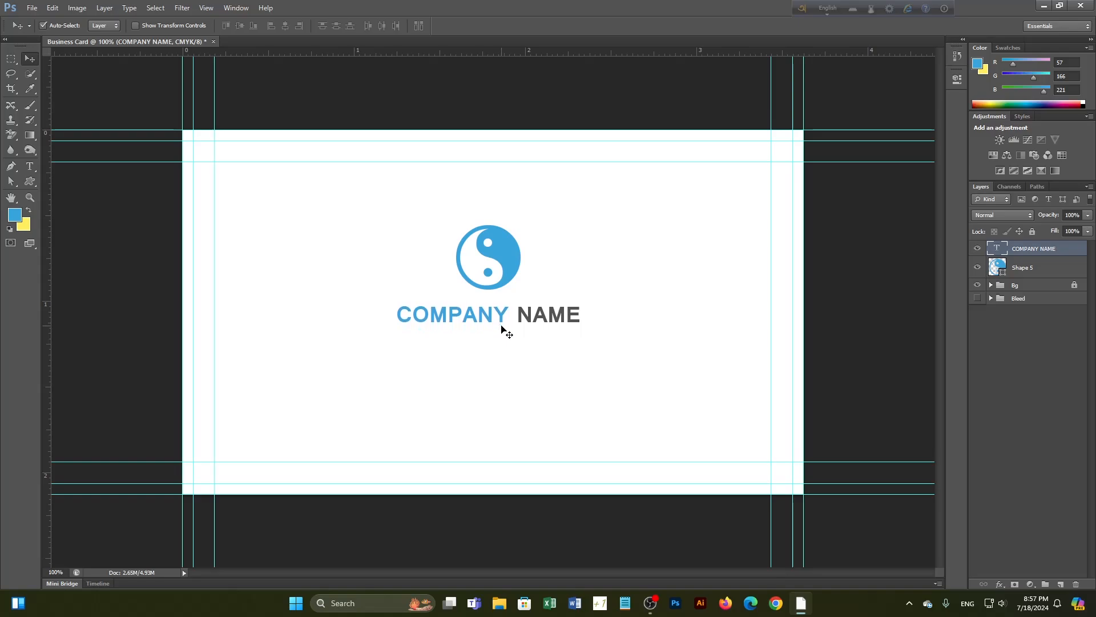
{"action": "key", "text": "Down"}
{"action": "key", "text": "Down"}
{"action": "left_click_drag", "start_coordinate": [507, 323], "coordinate": [508, 346], "text": "alt"}
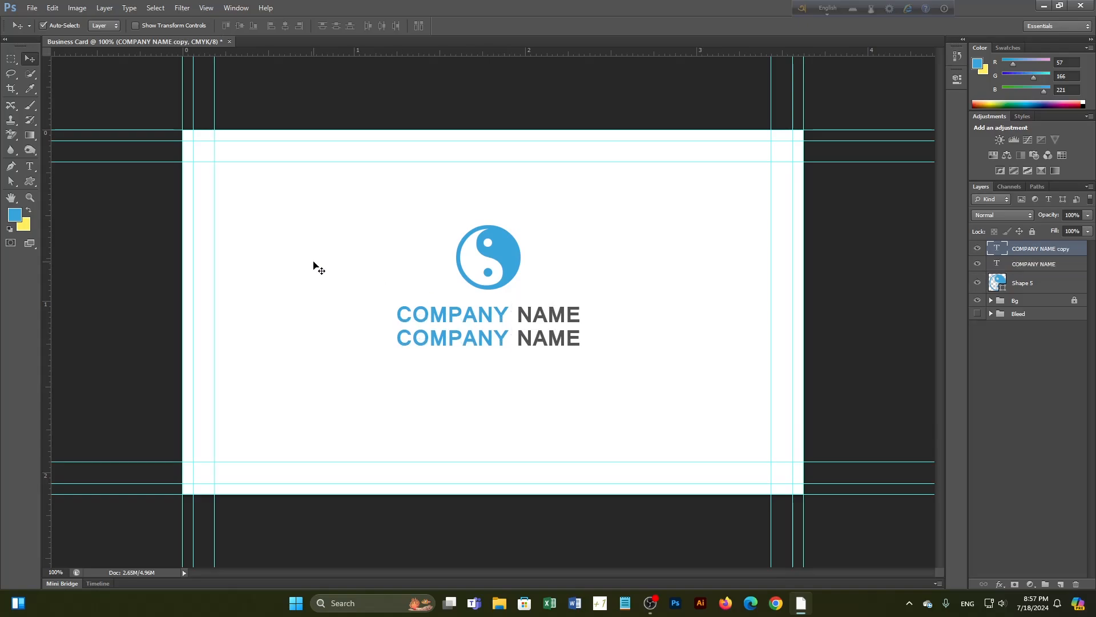
Replace the copied name line's text with 'TEGLINE HERE'
{"action": "left_click", "coordinate": [30, 166]}
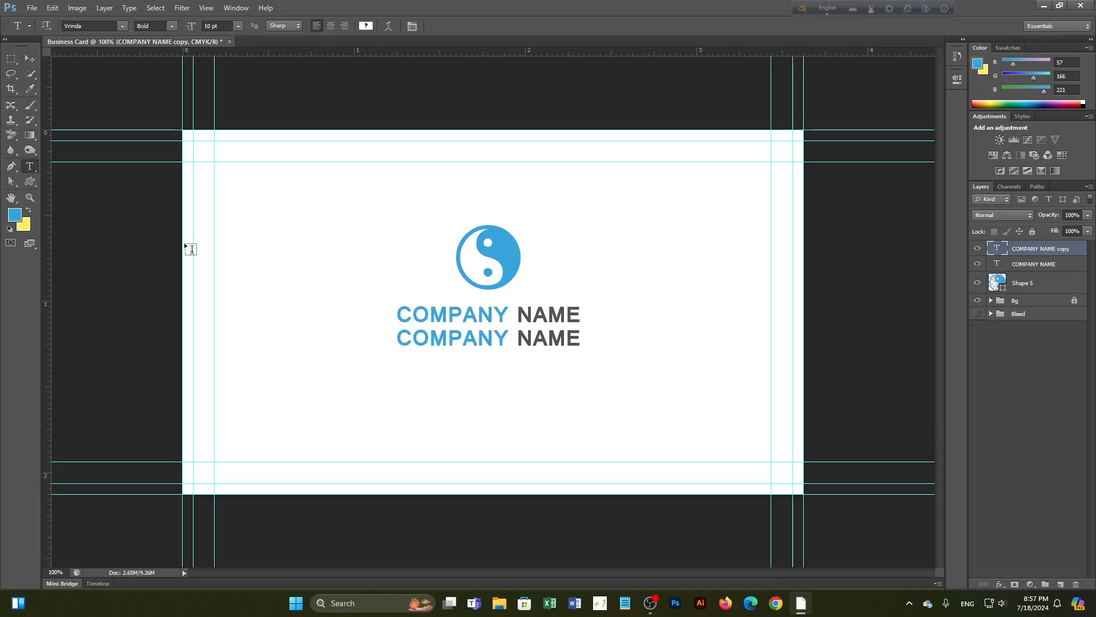
{"action": "left_click", "coordinate": [399, 341]}
{"action": "left_click_drag", "start_coordinate": [399, 340], "coordinate": [632, 346]}
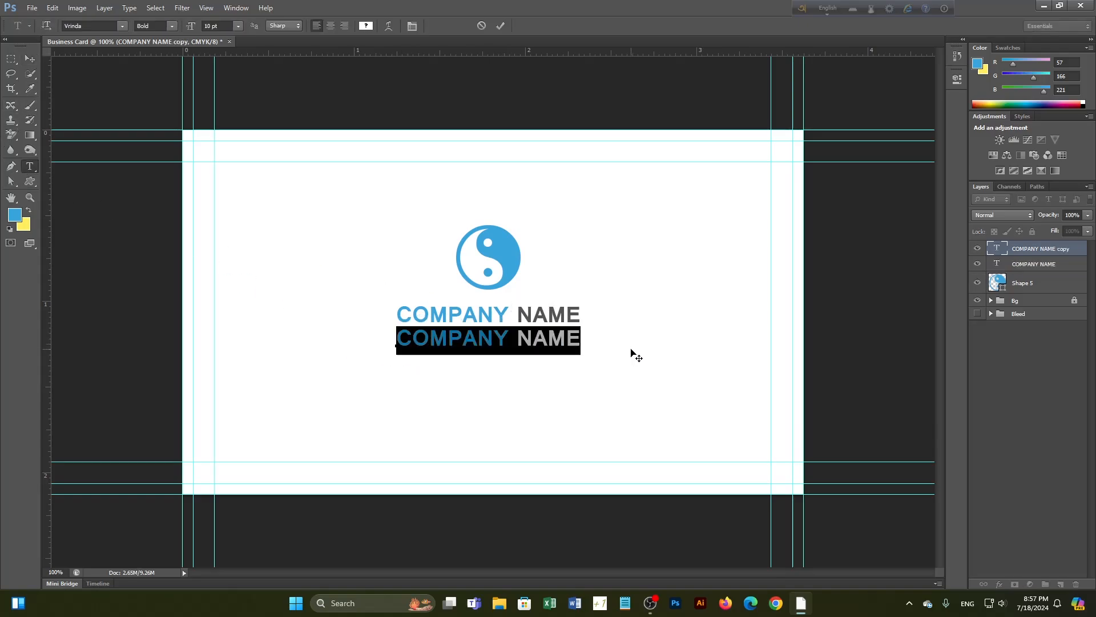
{"action": "type", "text": "tE"}
{"action": "key", "text": "BackSpace"}
{"action": "key", "text": "BackSpace"}
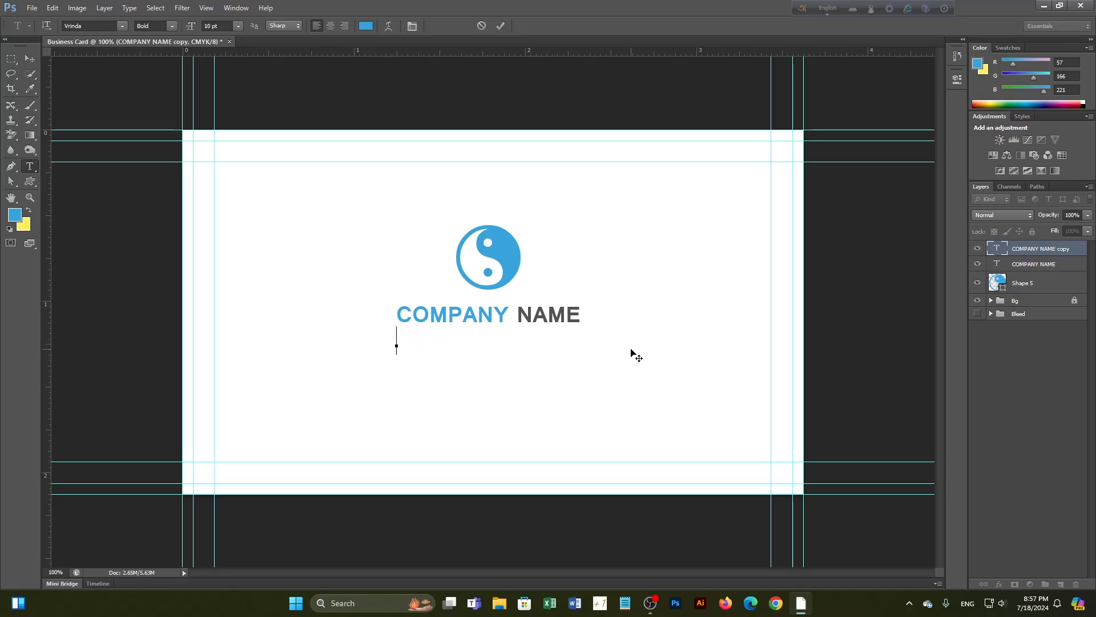
{"action": "type", "text": "TEGLI"}
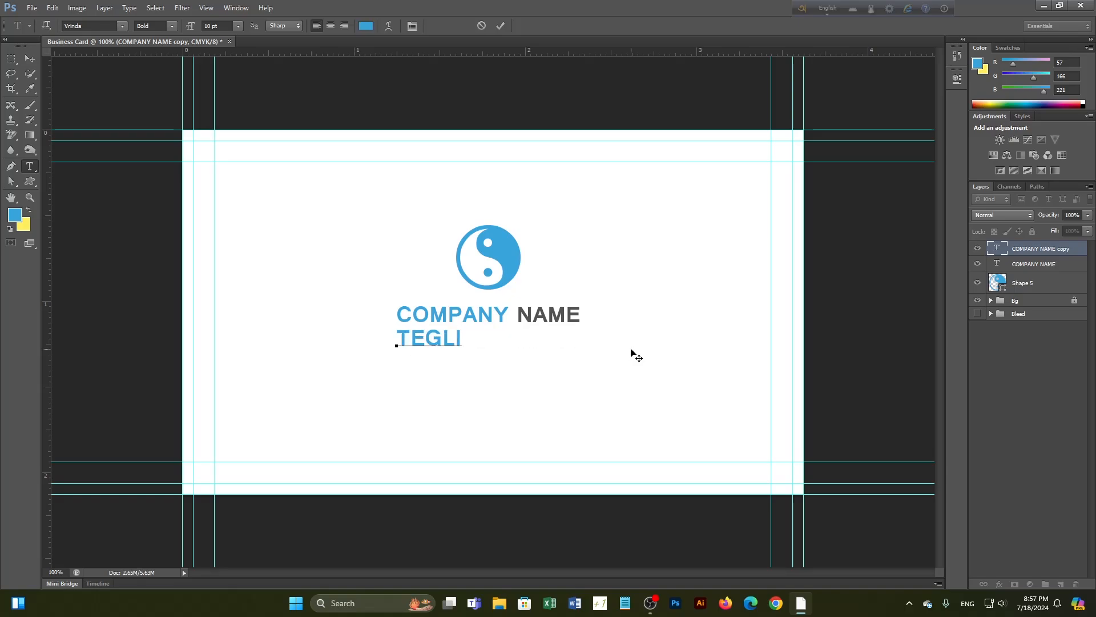
{"action": "type", "text": "NE HERE"}
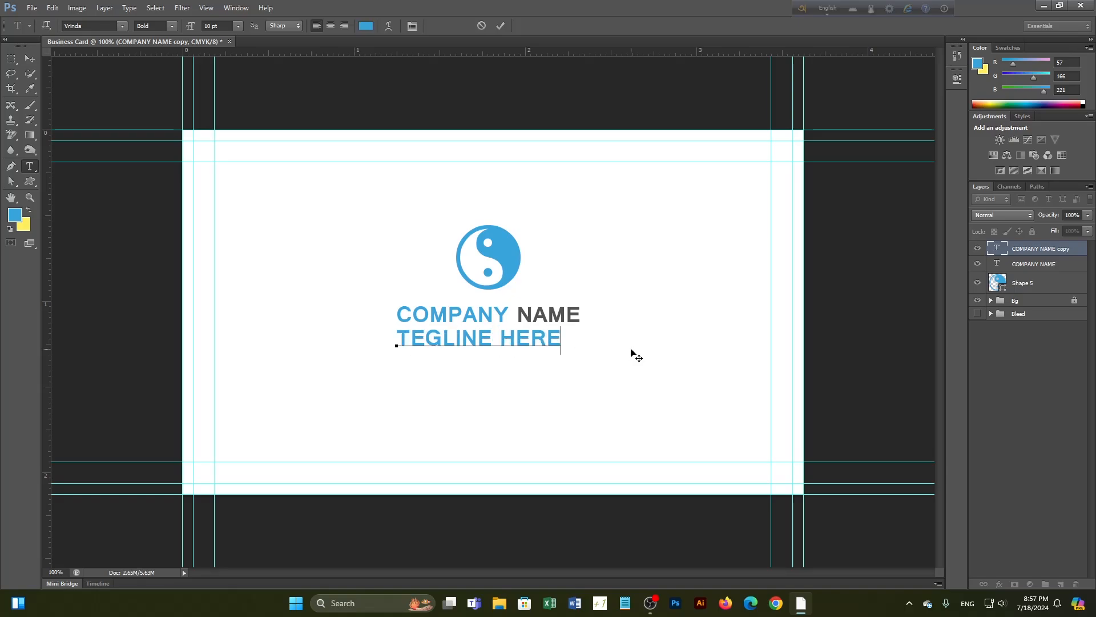
Set the tagline to 8 pt Regular and commit the text
{"action": "left_click_drag", "start_coordinate": [563, 346], "coordinate": [388, 348]}
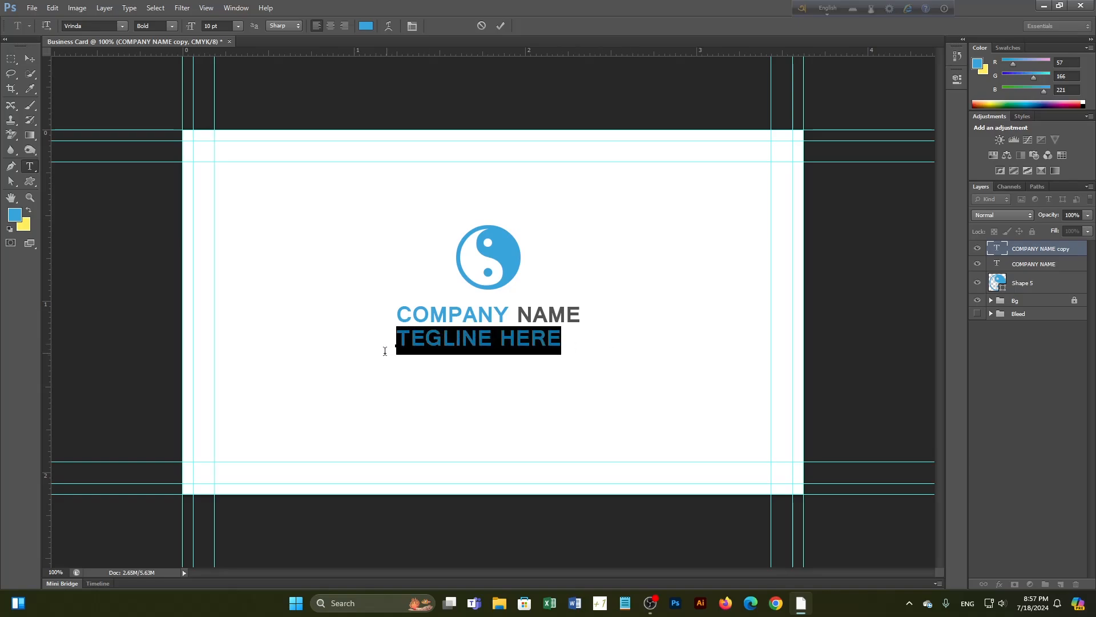
{"action": "left_click", "coordinate": [236, 27]}
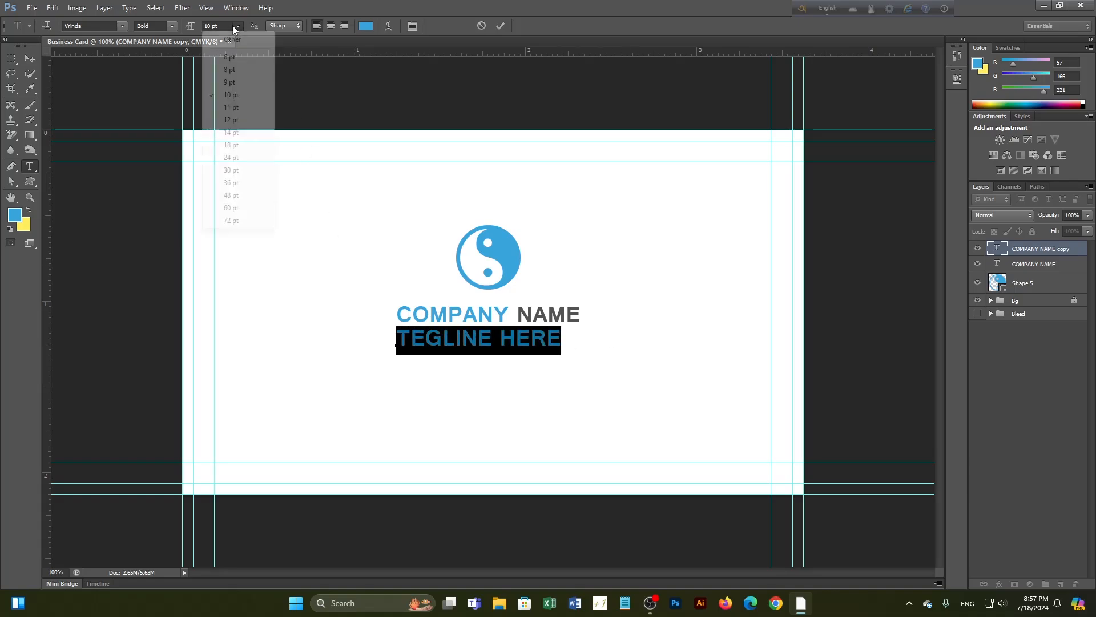
{"action": "left_click", "coordinate": [230, 69]}
{"action": "left_click", "coordinate": [171, 25]}
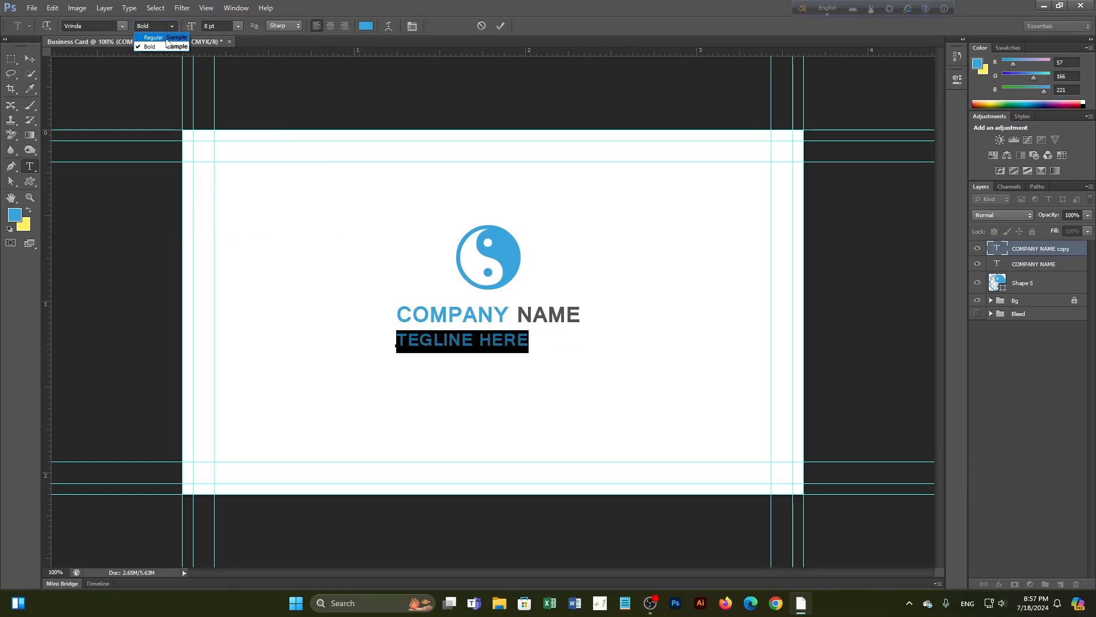
{"action": "left_click", "coordinate": [166, 38]}
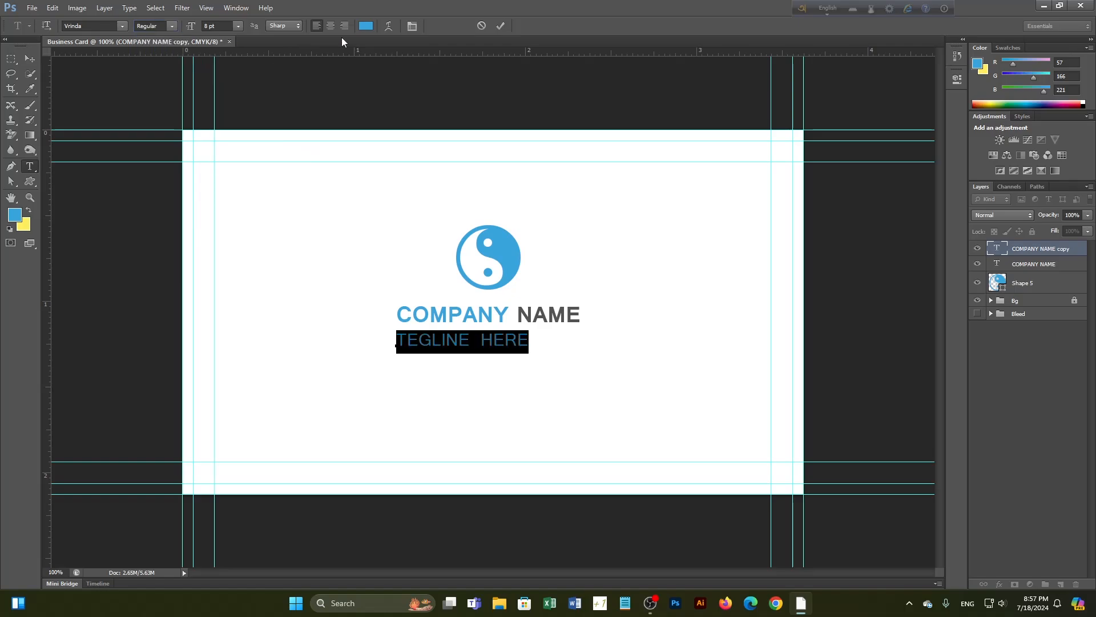
{"action": "left_click", "coordinate": [500, 26]}
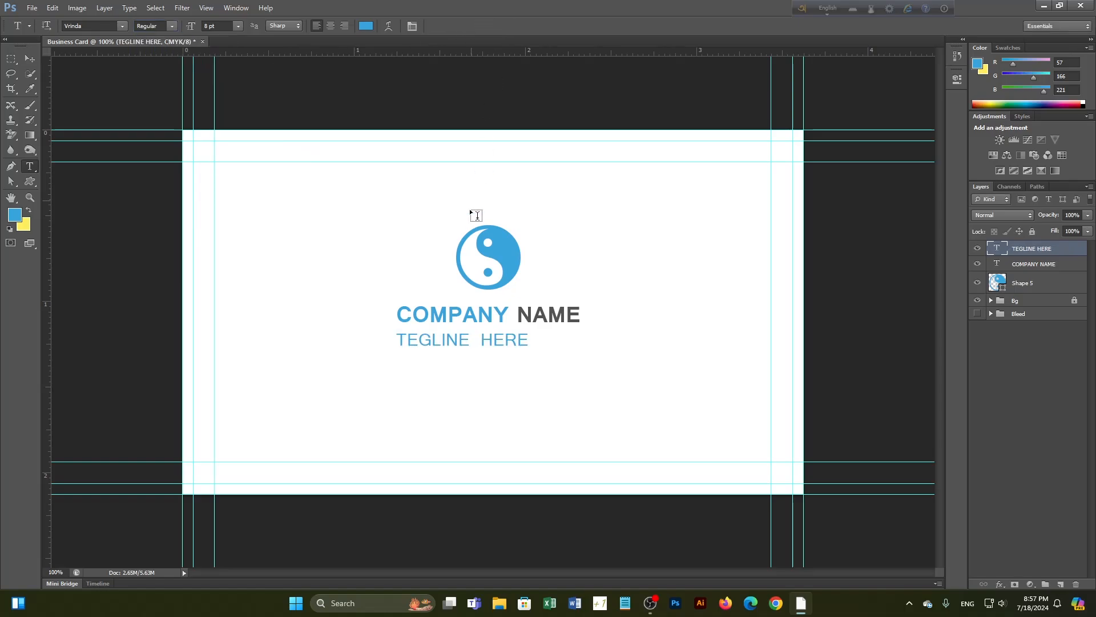
Align the horizontal centres of Shape 5, COMPANY NAME and TEGLINE HERE
{"action": "left_click", "coordinate": [1032, 284], "text": "shift"}
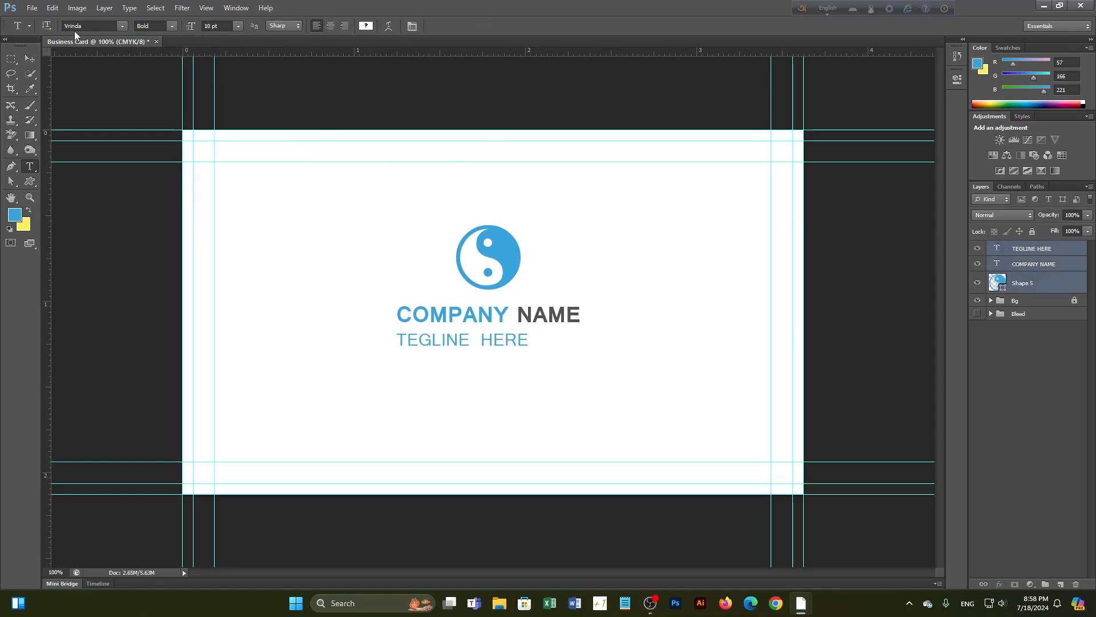
{"action": "left_click", "coordinate": [1030, 362]}
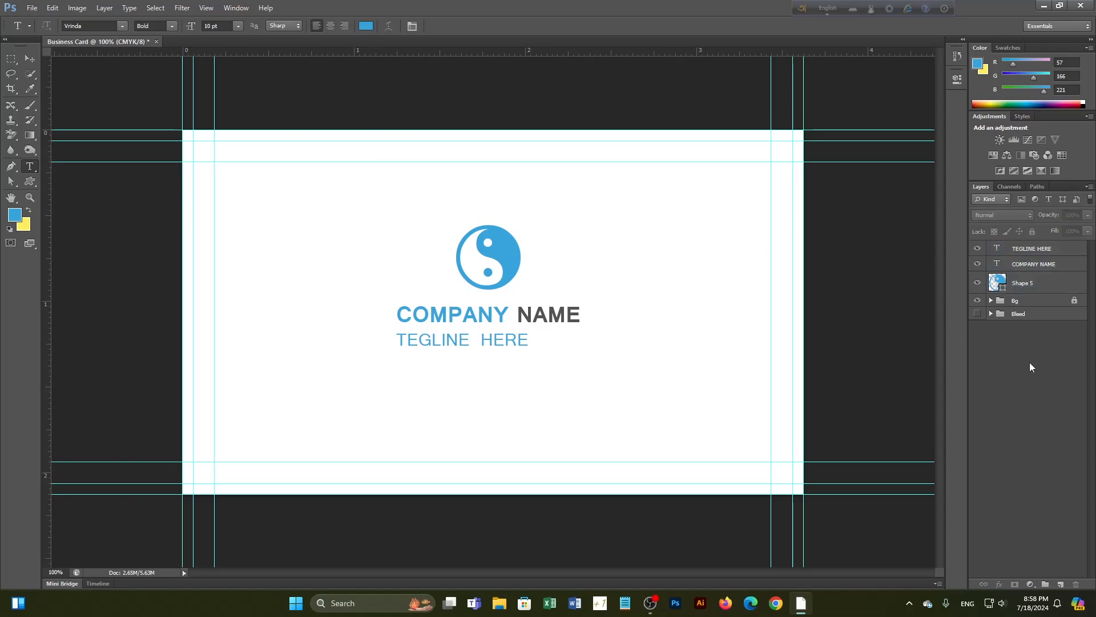
{"action": "left_click", "coordinate": [30, 59]}
{"action": "left_click", "coordinate": [1042, 282]}
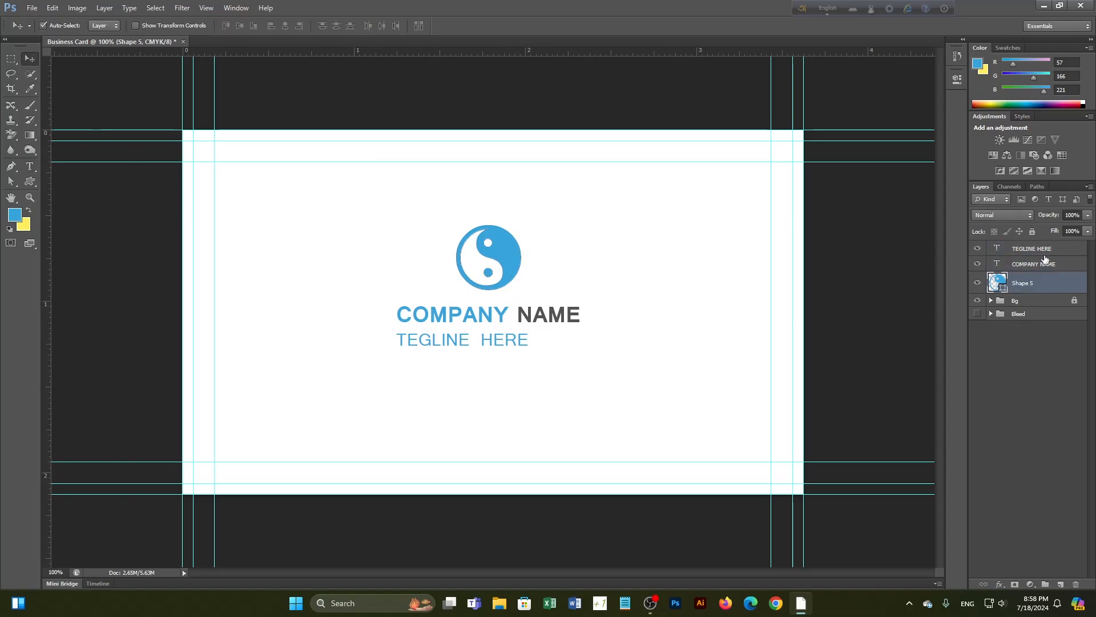
{"action": "left_click", "coordinate": [1044, 250], "text": "shift"}
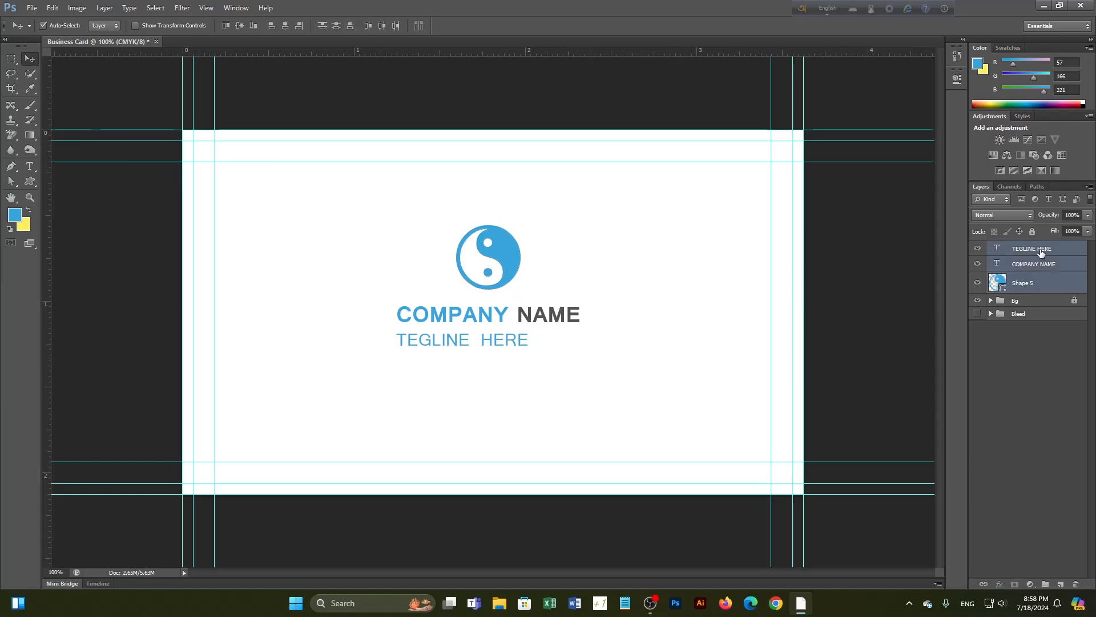
{"action": "left_click", "coordinate": [284, 26]}
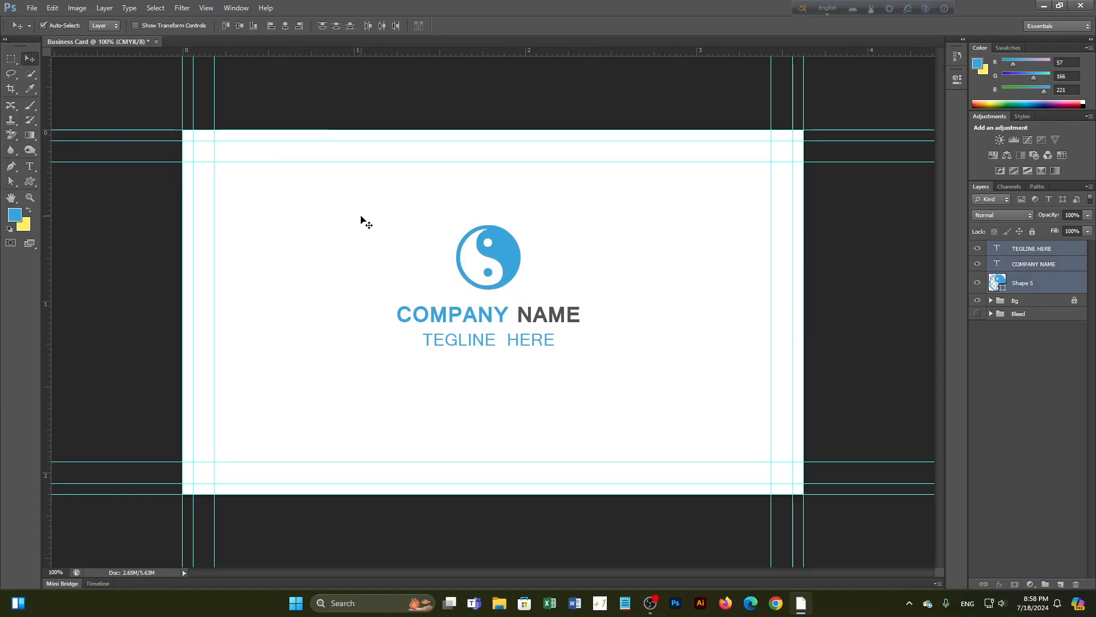
Nudge TEGLINE HERE slightly down, then deselect it
{"action": "left_click", "coordinate": [615, 365]}
{"action": "left_click", "coordinate": [543, 346]}
{"action": "key", "text": "Down"}
{"action": "key", "text": "Down"}
{"action": "key", "text": "Down"}
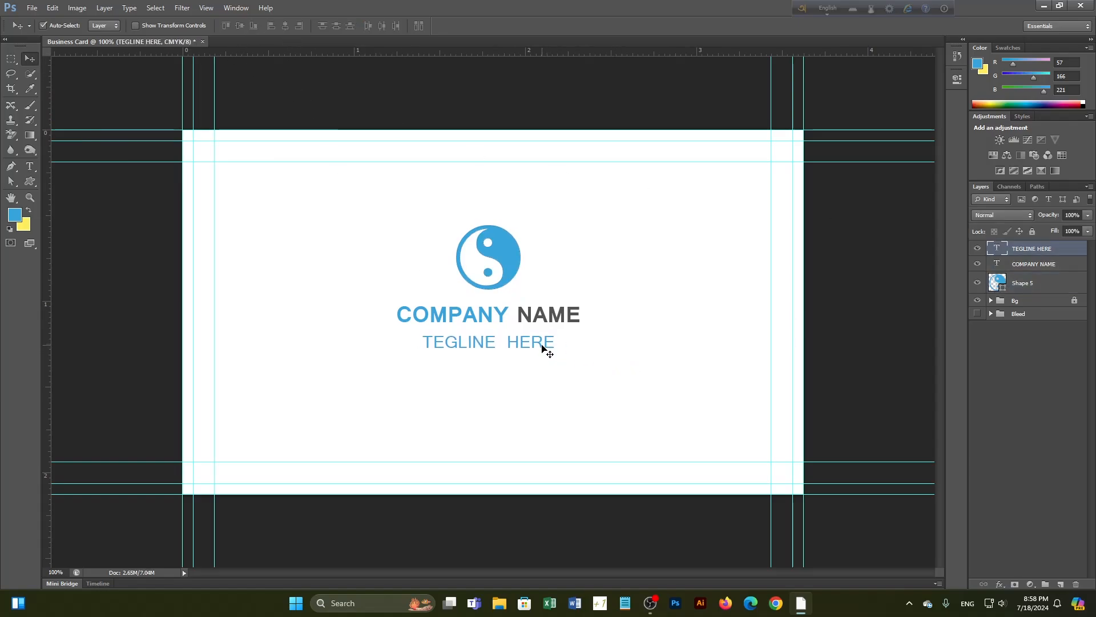
{"action": "left_click", "coordinate": [1038, 433]}
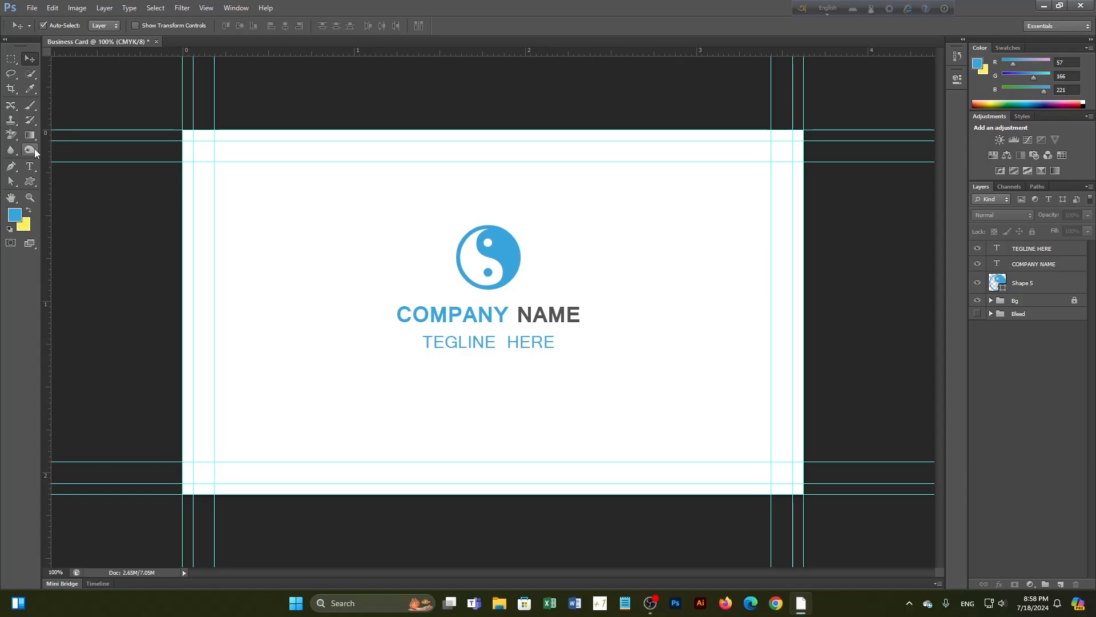
Draw full-width rectangles along the card's top and bottom edges
{"action": "left_click", "coordinate": [28, 184]}
{"action": "left_click", "coordinate": [58, 180]}
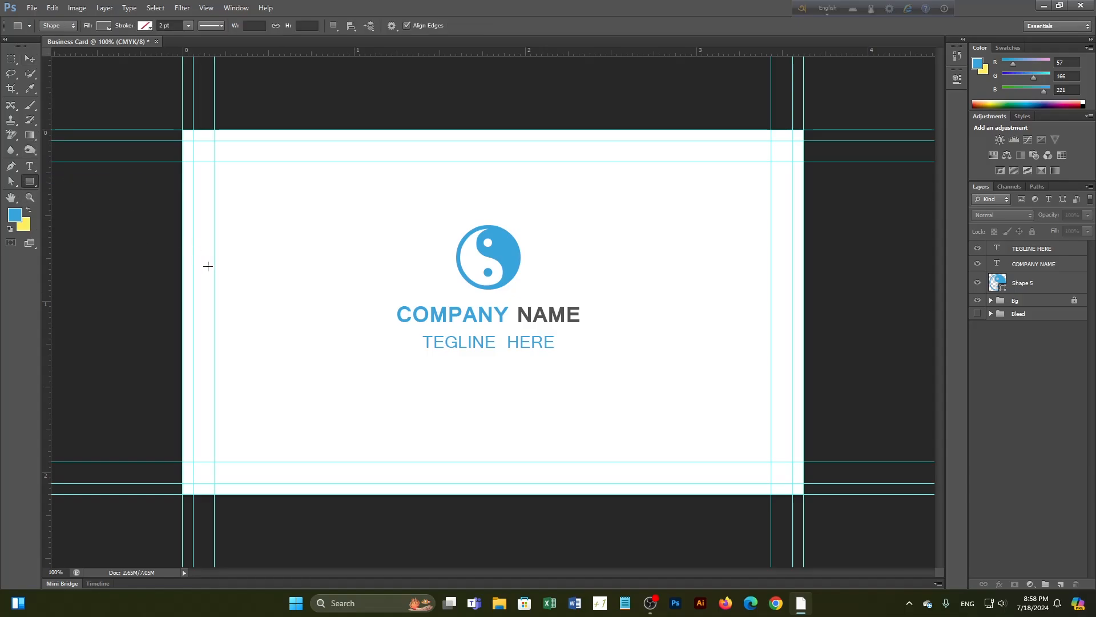
{"action": "left_click_drag", "start_coordinate": [183, 129], "coordinate": [804, 198]}
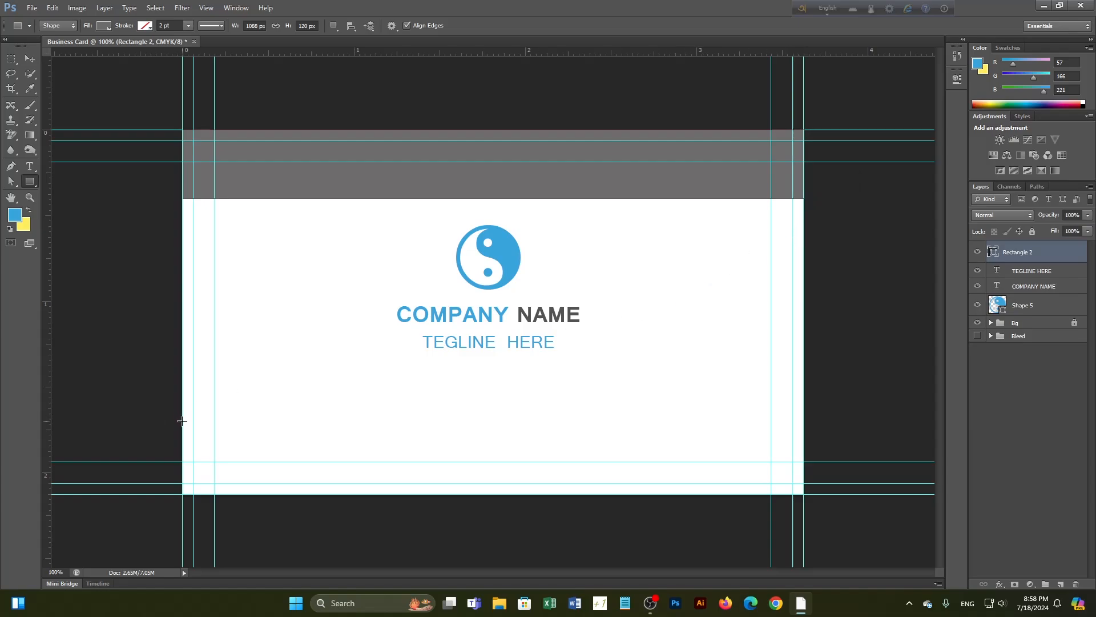
{"action": "left_click_drag", "start_coordinate": [182, 423], "coordinate": [804, 495]}
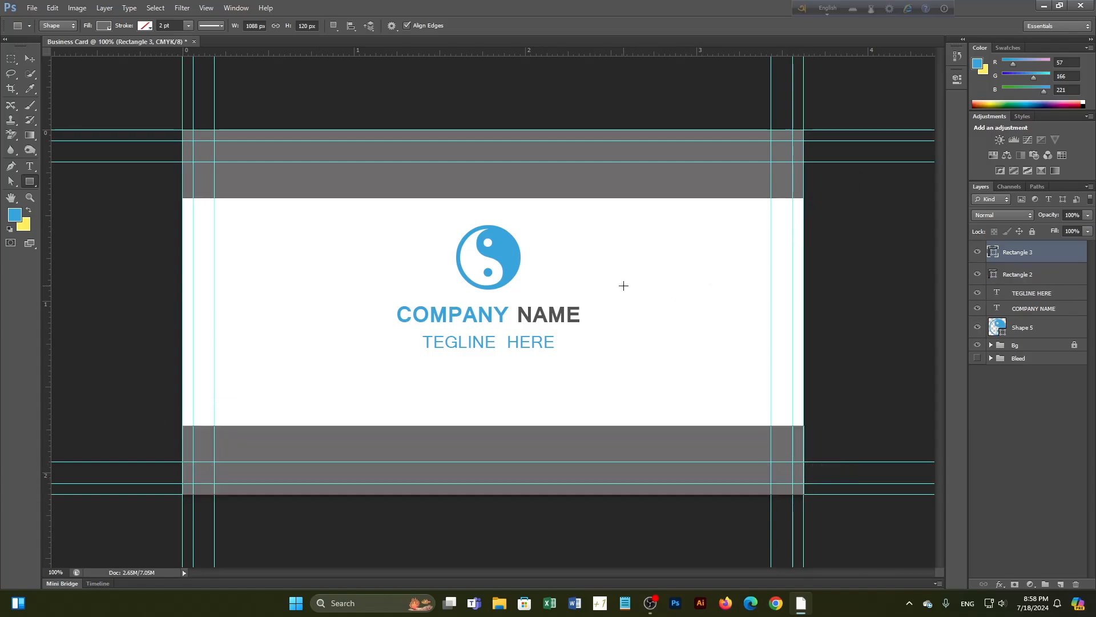
Fill both bands with the blue foreground colour and select Rectangle 2 and 3
{"action": "key", "text": "v"}
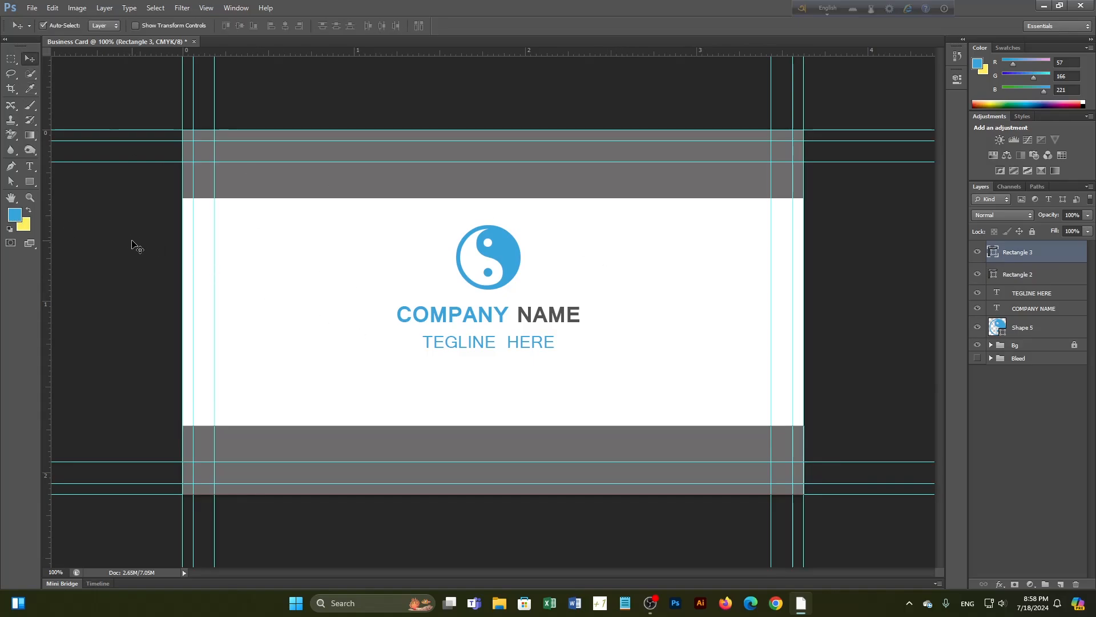
{"action": "left_click", "coordinate": [266, 188]}
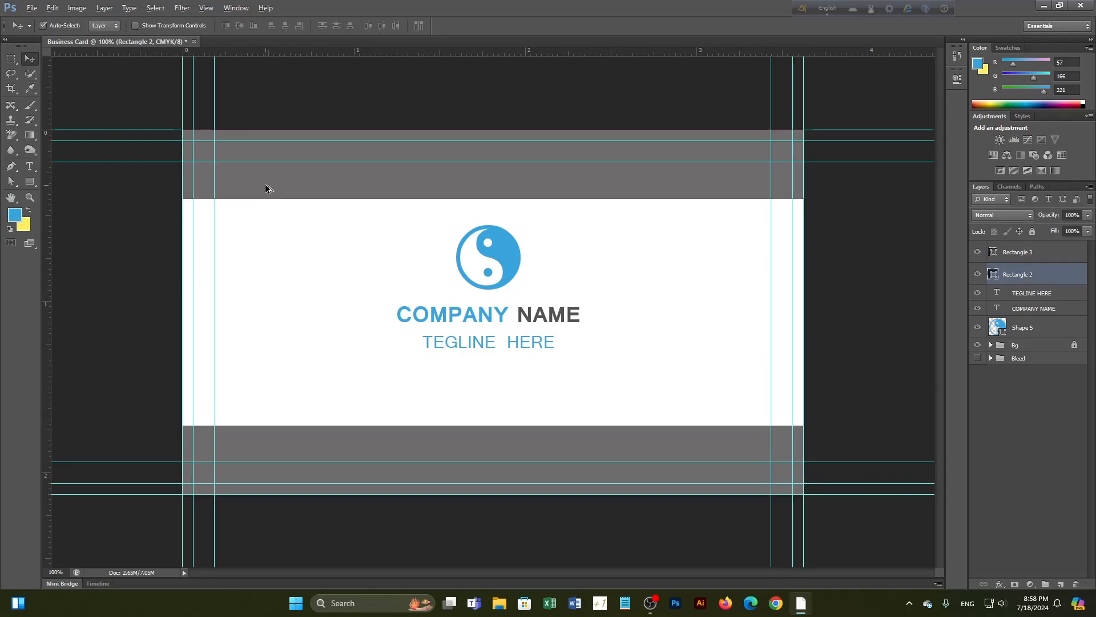
{"action": "key", "text": "alt+BackSpace"}
{"action": "left_click", "coordinate": [265, 438]}
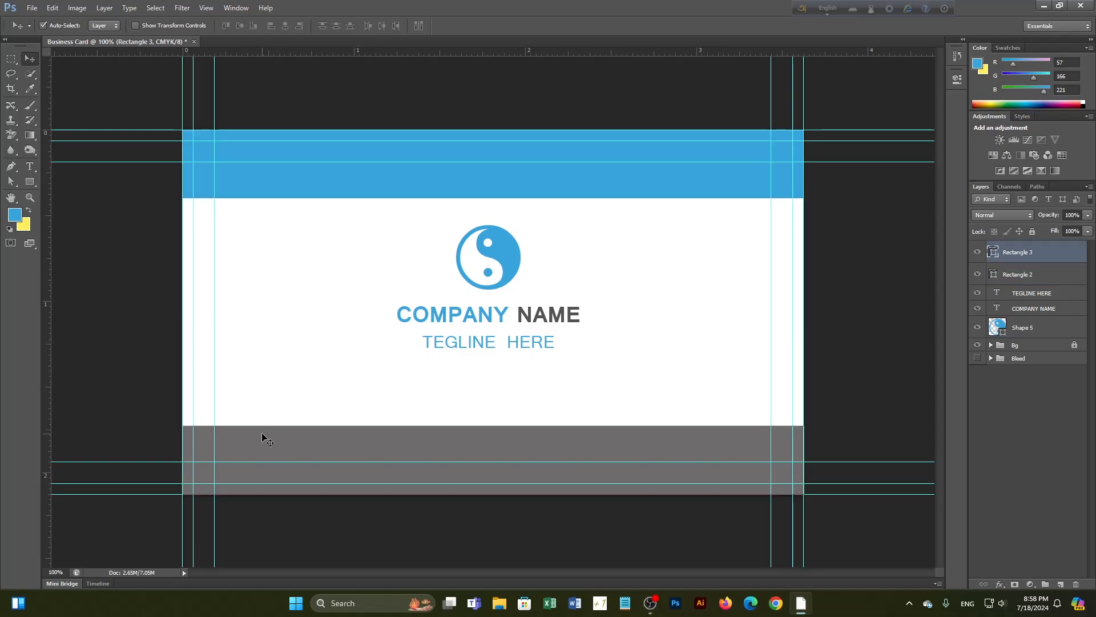
{"action": "key", "text": "ctrl+BackSpace"}
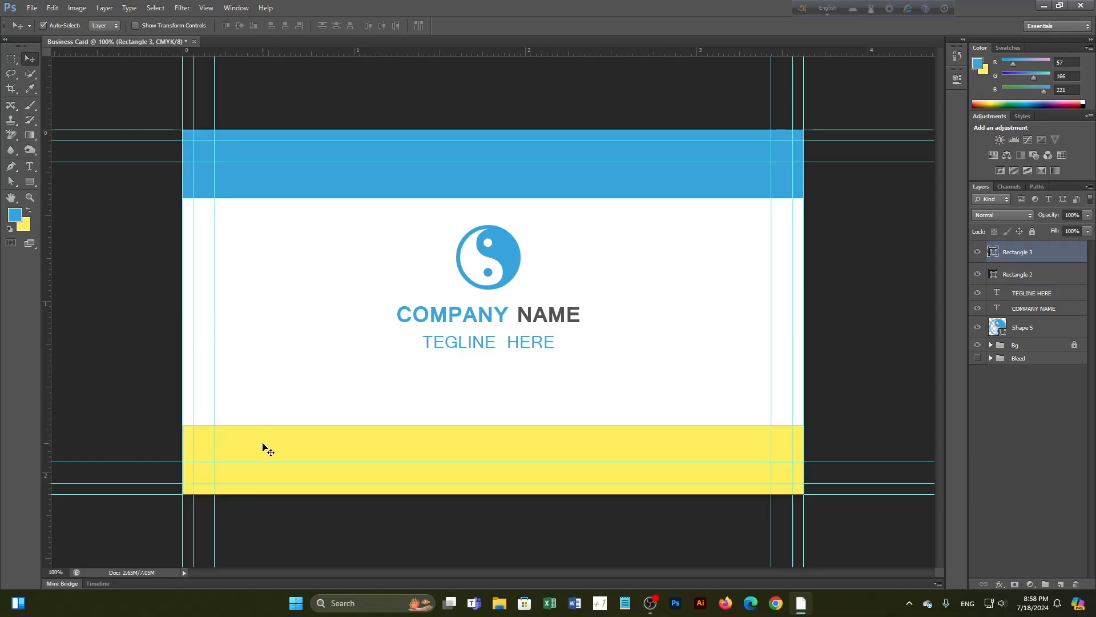
{"action": "key", "text": "alt+BackSpace"}
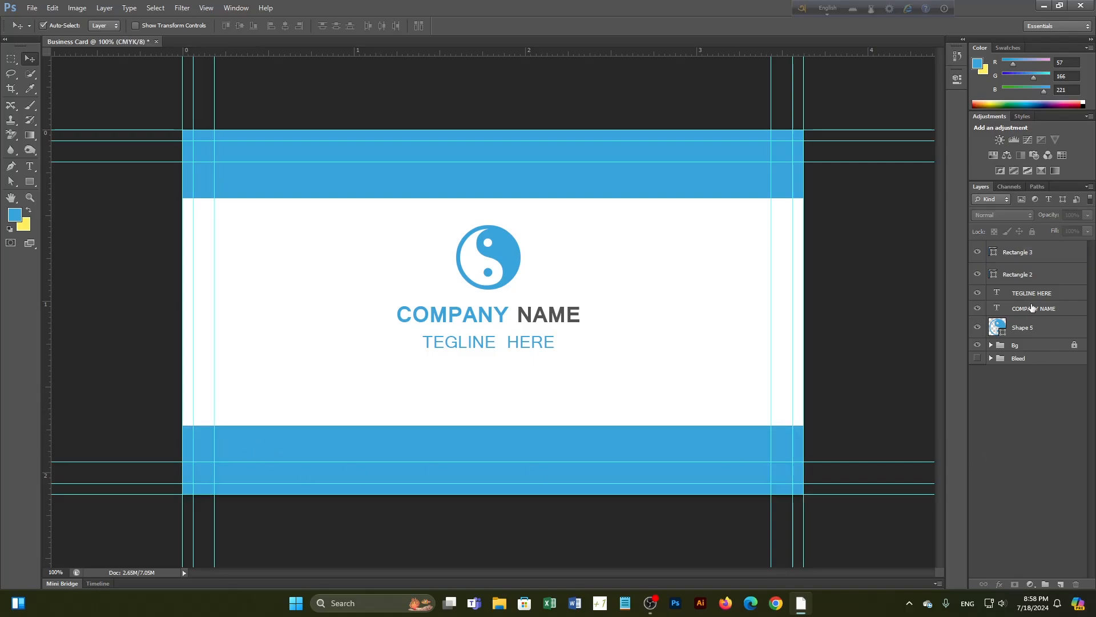
{"action": "left_click", "coordinate": [1026, 272]}
{"action": "left_click", "coordinate": [1022, 254], "text": "shift"}
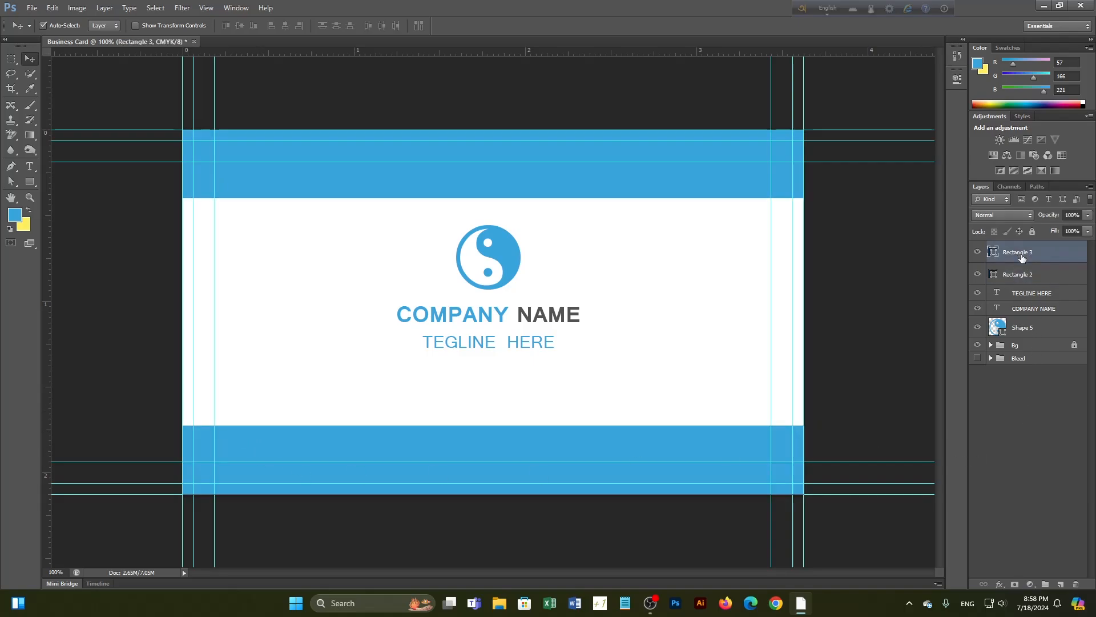
Delete both bands, draw a Pen triangle in the top-left corner, and Alt-drag a copy lower right
{"action": "key", "text": "Delete"}
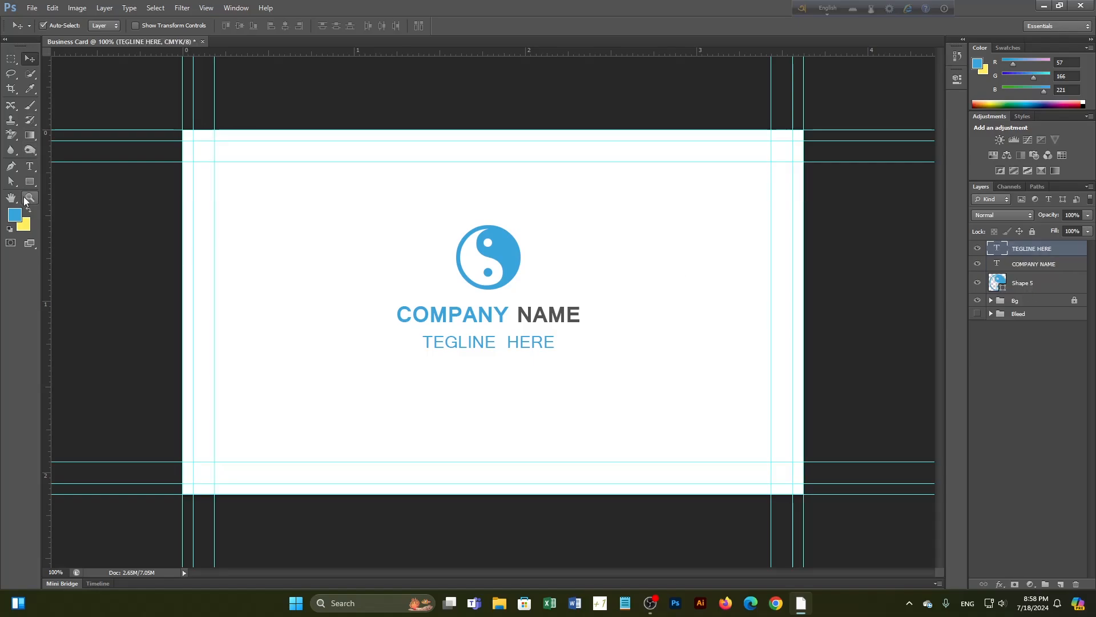
{"action": "left_click", "coordinate": [11, 166]}
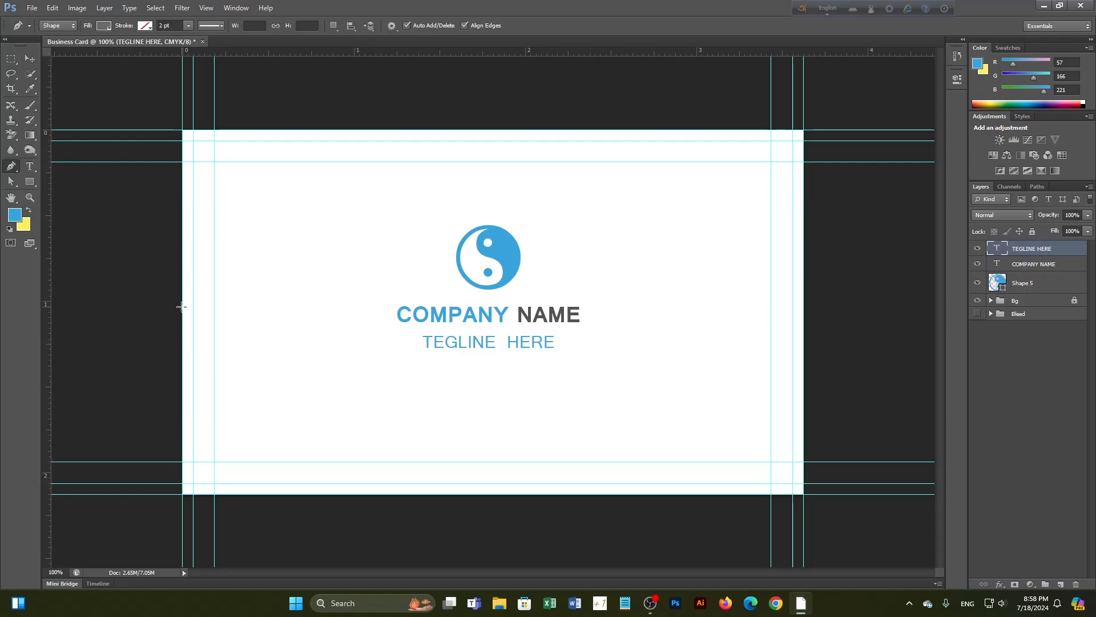
{"action": "left_click", "coordinate": [184, 307]}
{"action": "left_click", "coordinate": [465, 130]}
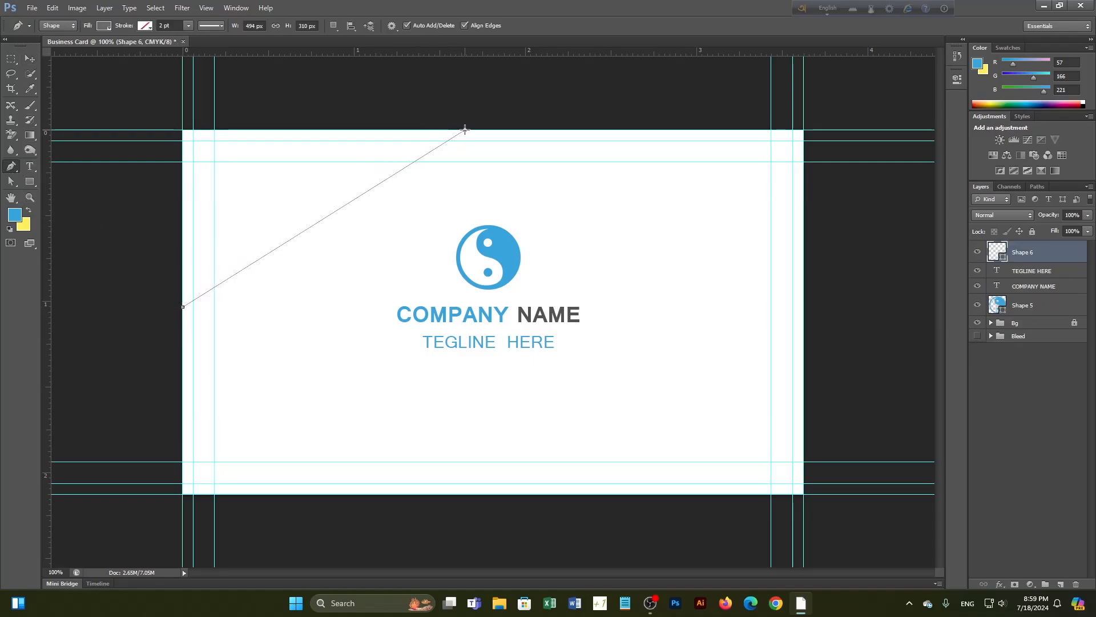
{"action": "left_click", "coordinate": [182, 130]}
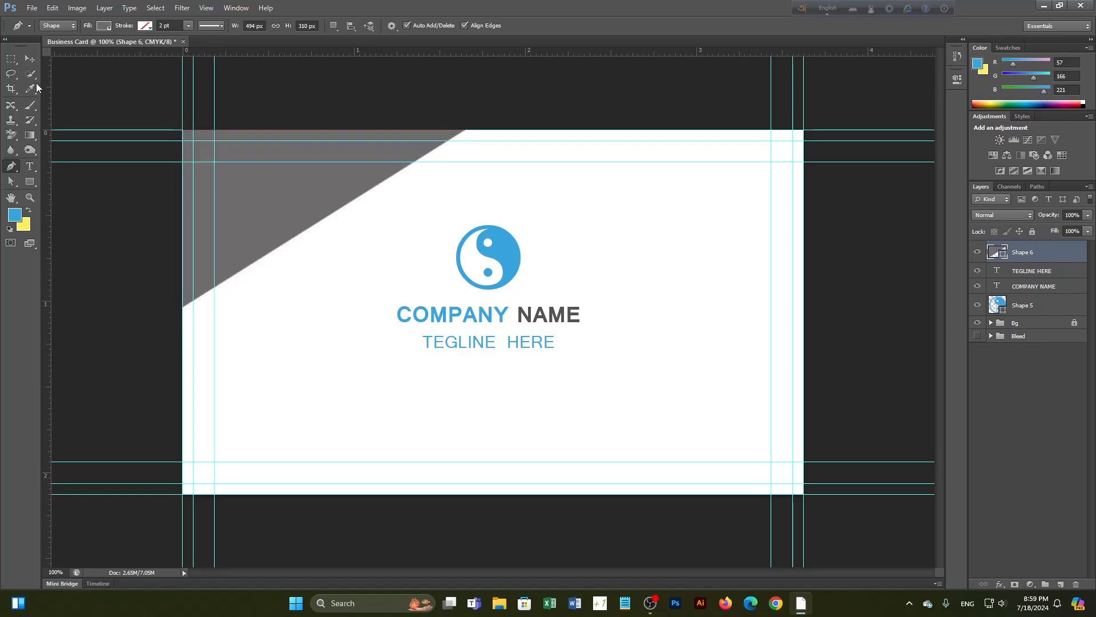
{"action": "key", "text": "v"}
{"action": "left_click_drag", "start_coordinate": [232, 237], "coordinate": [571, 430]}
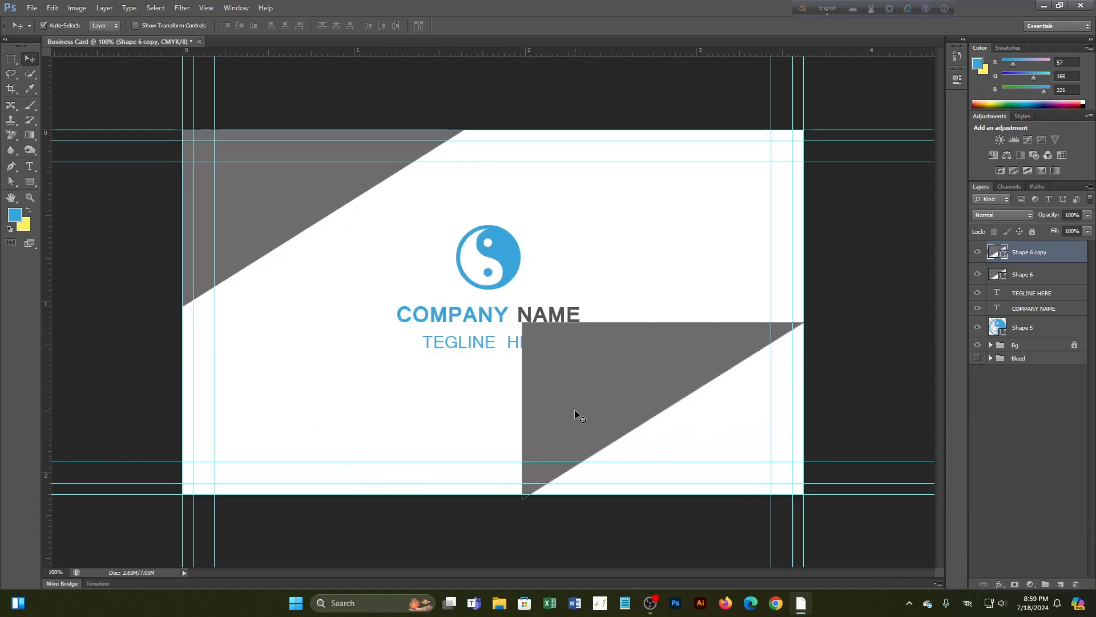
Rotate the copied triangle 180° and fit it flush into the bottom-right corner
{"action": "key", "text": "ctrl+t"}
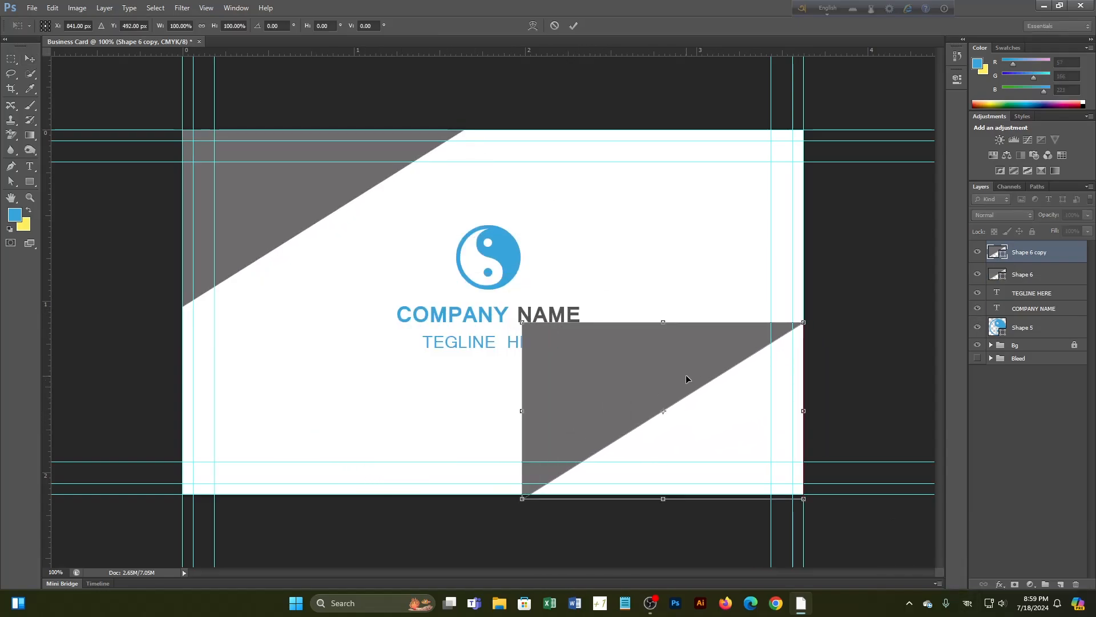
{"action": "left_click_drag", "start_coordinate": [812, 317], "coordinate": [477, 515]}
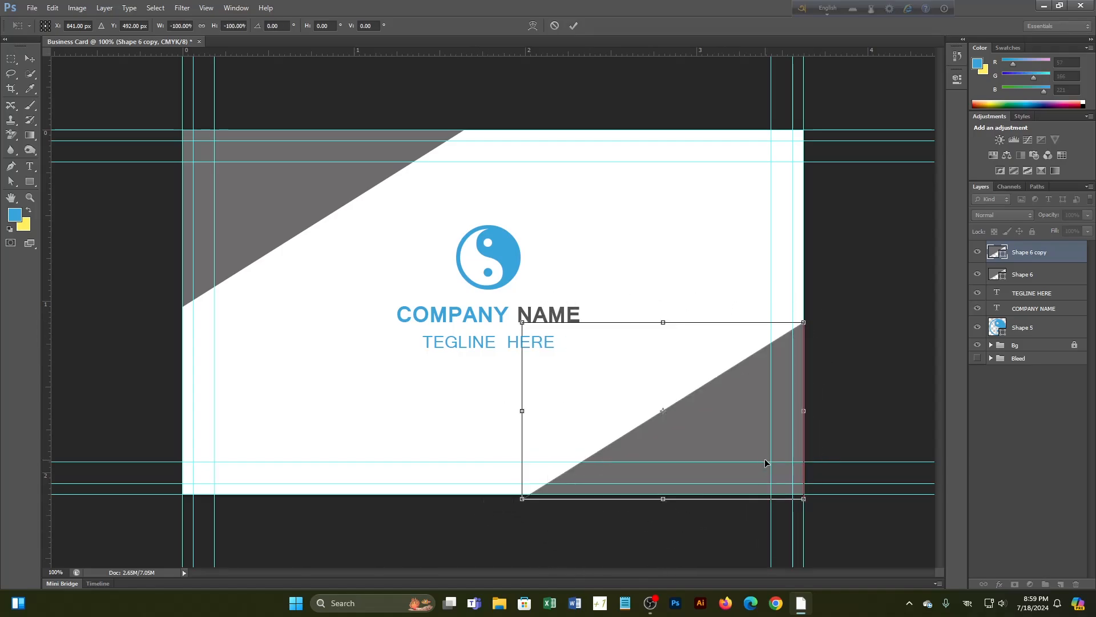
{"action": "key", "text": "ctrl+plus"}
{"action": "scroll", "coordinate": [733, 528], "scroll_direction": "up", "scroll_amount": 4}
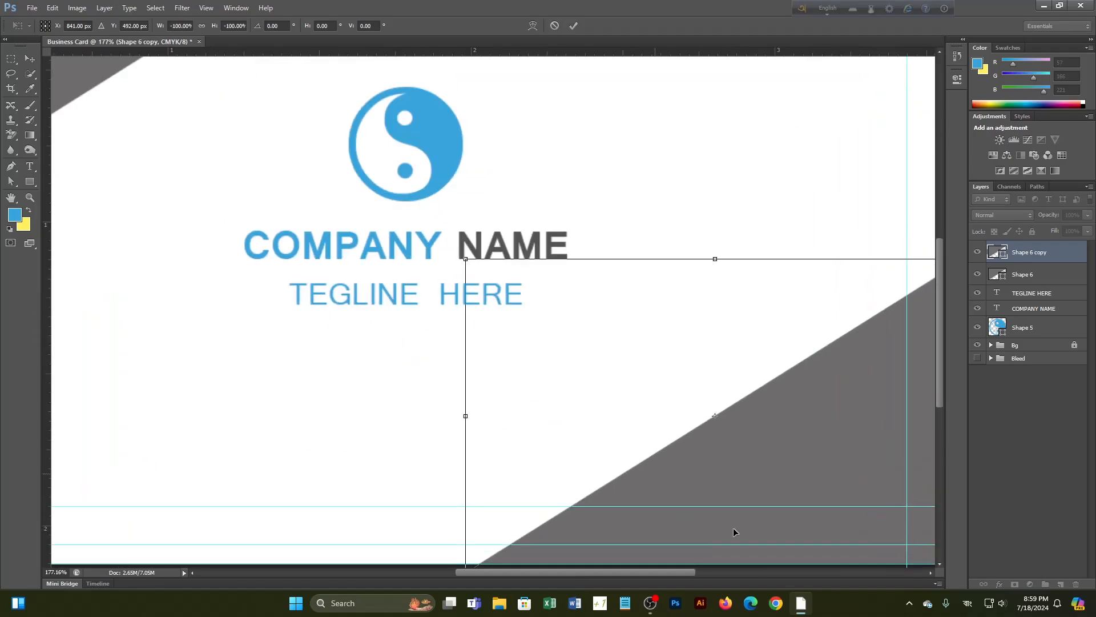
{"action": "left_click_drag", "start_coordinate": [713, 472], "coordinate": [606, 336]}
{"action": "left_click_drag", "start_coordinate": [683, 309], "coordinate": [684, 297]}
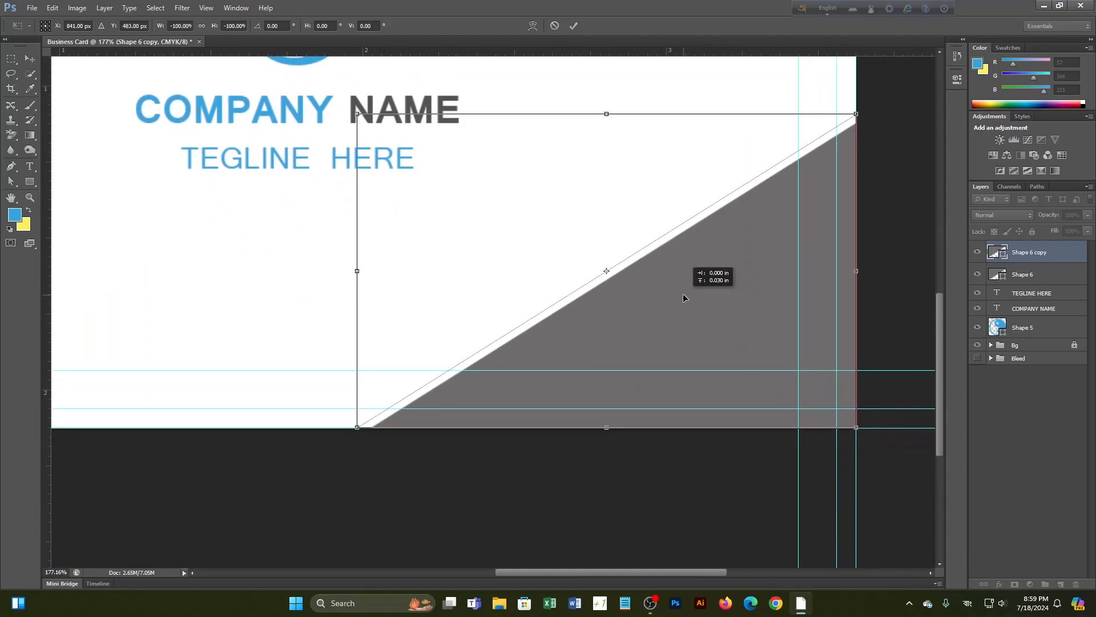
{"action": "scroll", "coordinate": [683, 297], "scroll_direction": "down", "scroll_amount": 4}
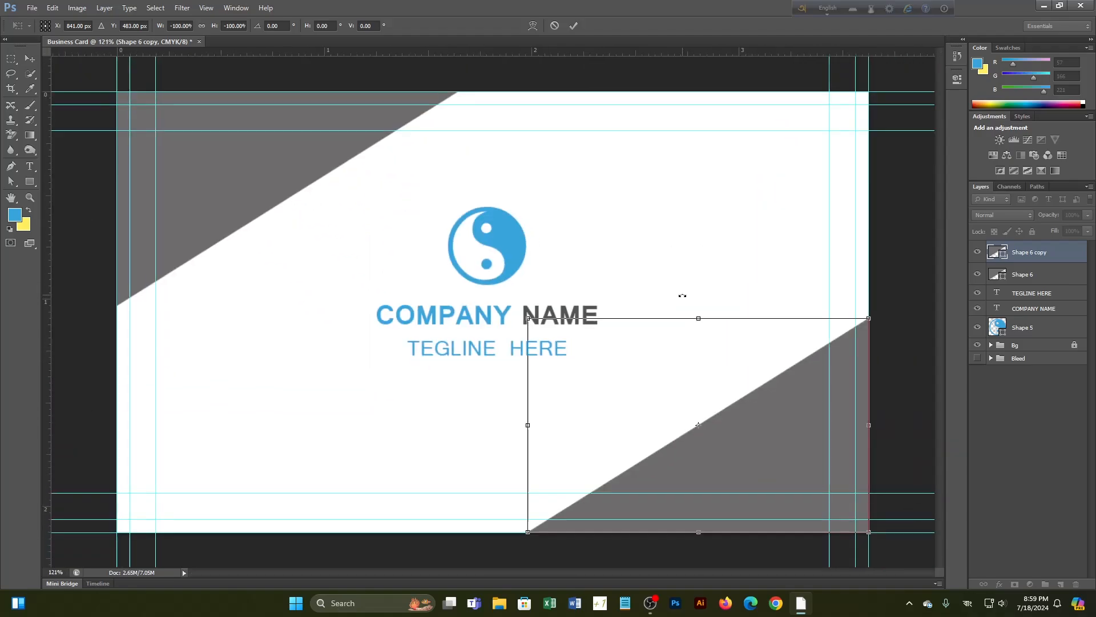
{"action": "key", "text": "Return"}
Fill both corner triangles with the blue foreground colour
{"action": "key", "text": "alt+BackSpace"}
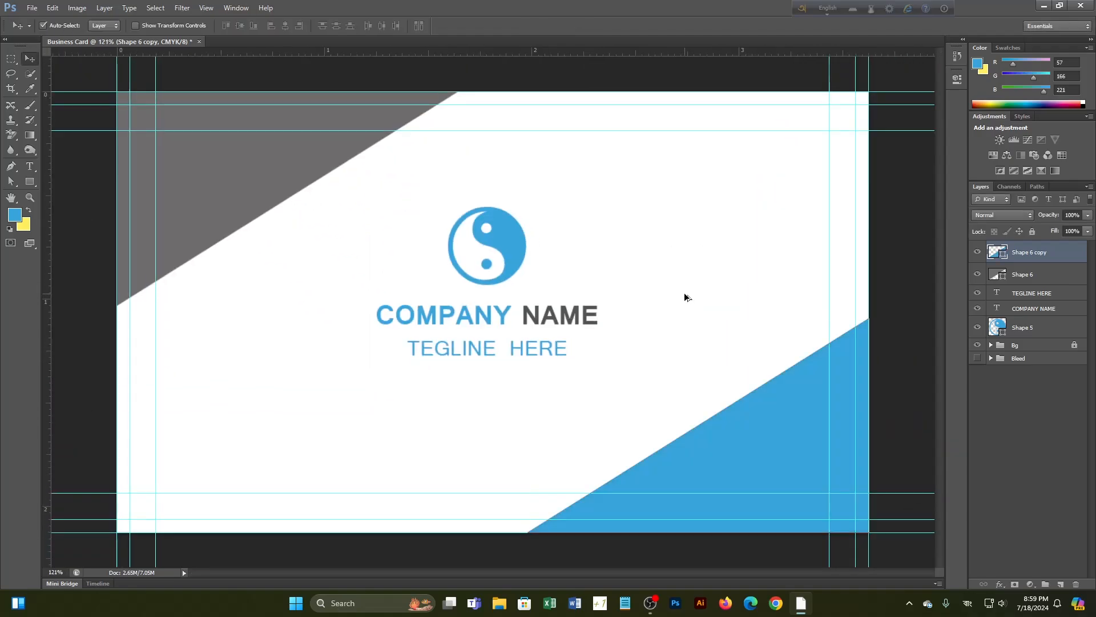
{"action": "left_click", "coordinate": [304, 166]}
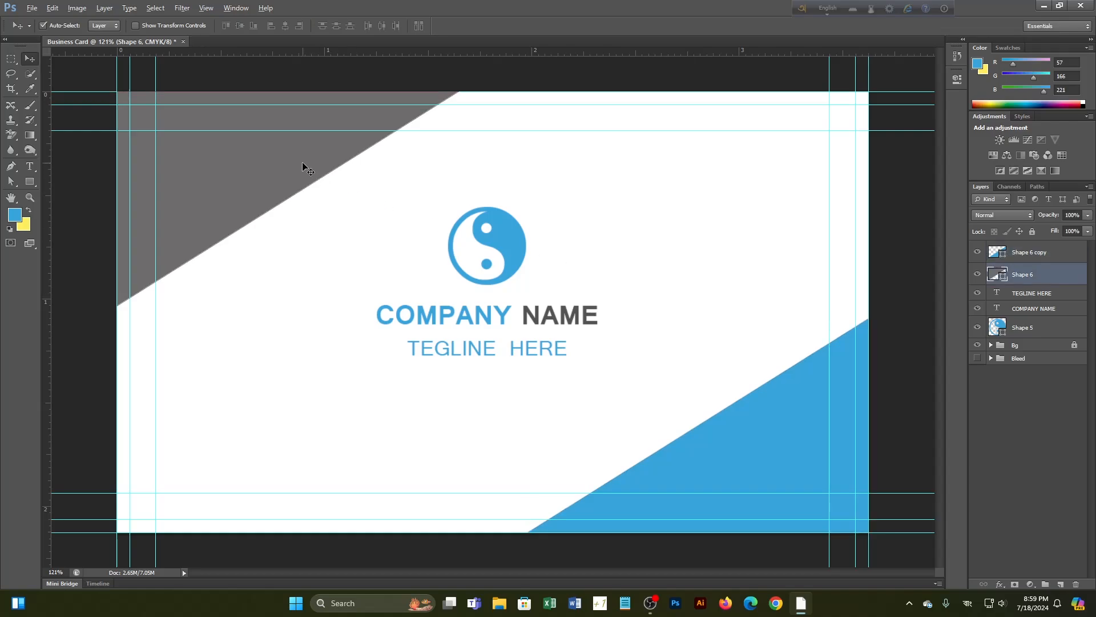
{"action": "key", "text": "alt+BackSpace"}
{"action": "left_click", "coordinate": [992, 408]}
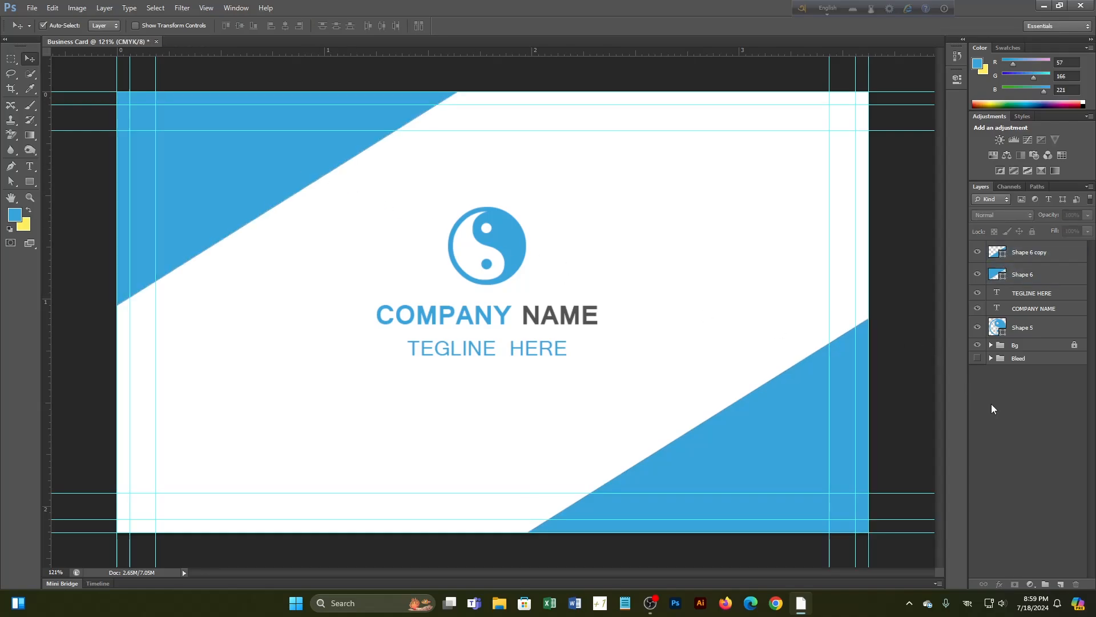
{"action": "scroll", "coordinate": [628, 377], "scroll_direction": "down", "scroll_amount": 3}
{"action": "scroll", "coordinate": [421, 314], "scroll_direction": "up", "scroll_amount": 4}
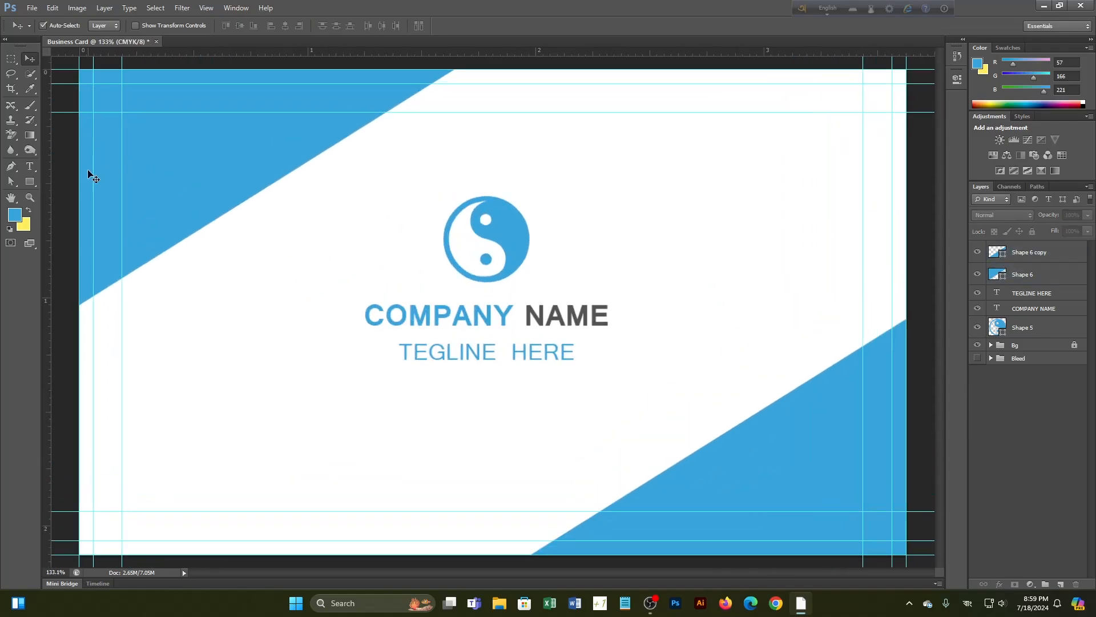
Change the COMPANY NAME line's font to Arial
{"action": "left_click", "coordinate": [28, 167]}
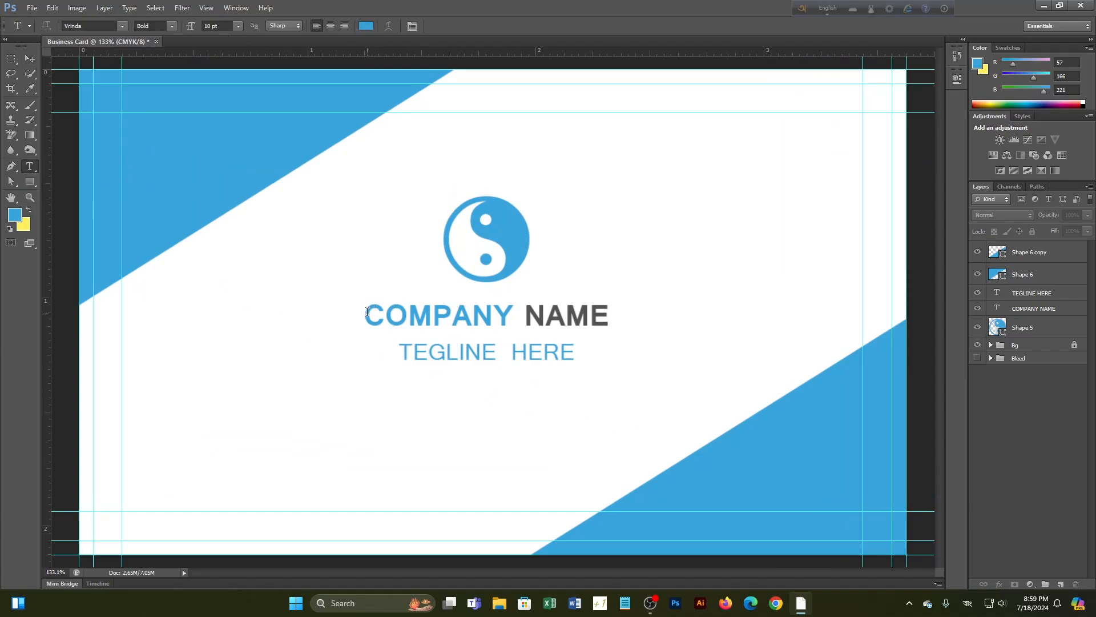
{"action": "left_click_drag", "start_coordinate": [367, 312], "coordinate": [609, 319]}
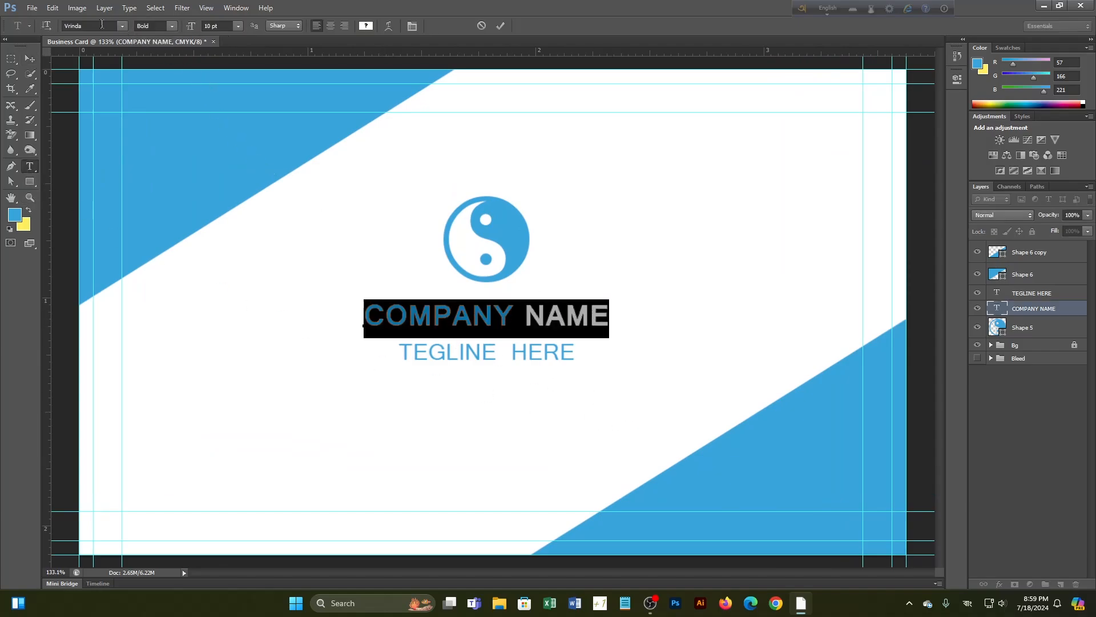
{"action": "left_click", "coordinate": [102, 24]}
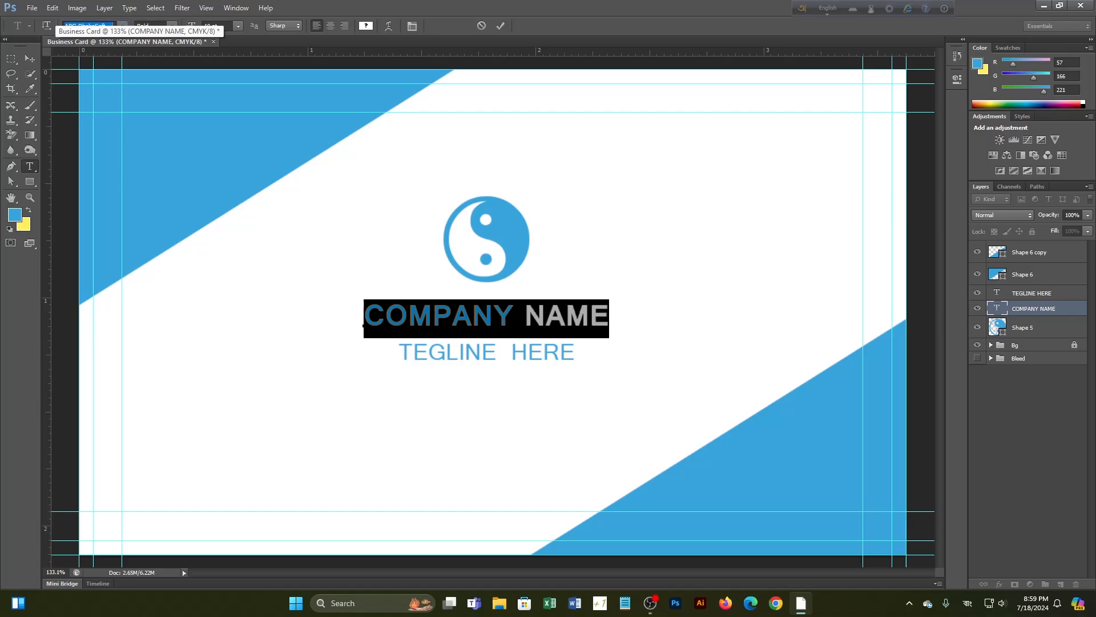
{"action": "left_click", "coordinate": [122, 27]}
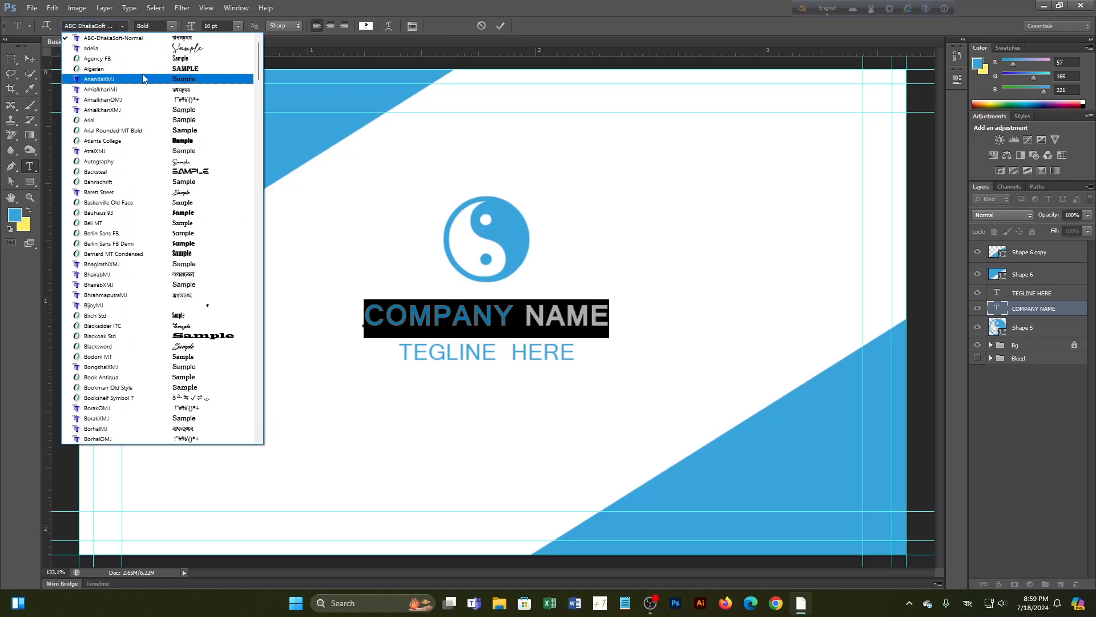
{"action": "left_click", "coordinate": [130, 120]}
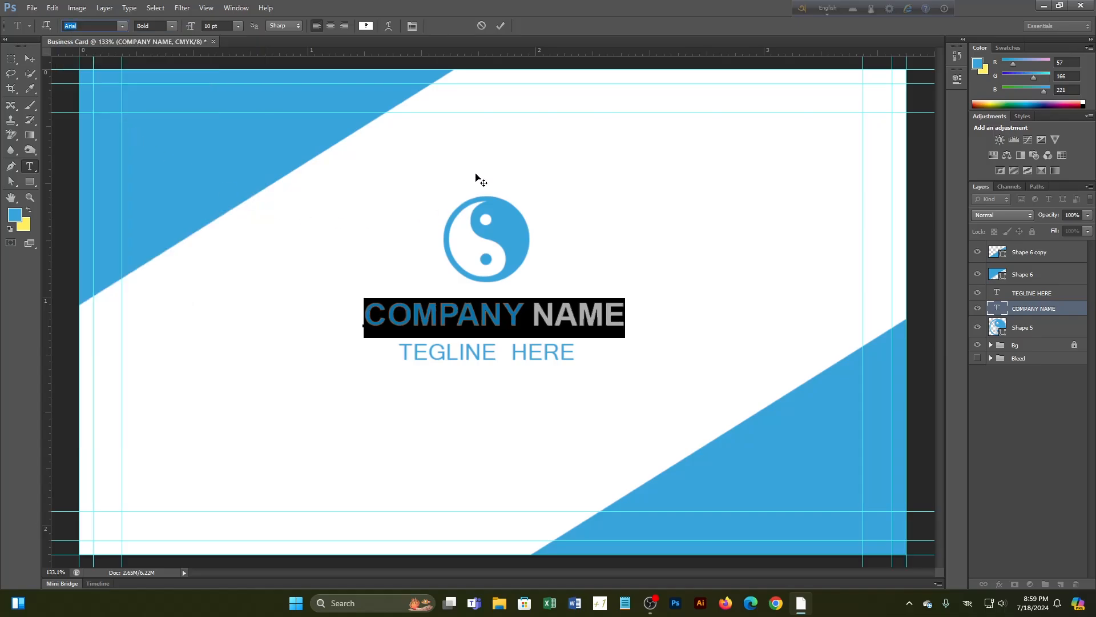
{"action": "left_click", "coordinate": [500, 26]}
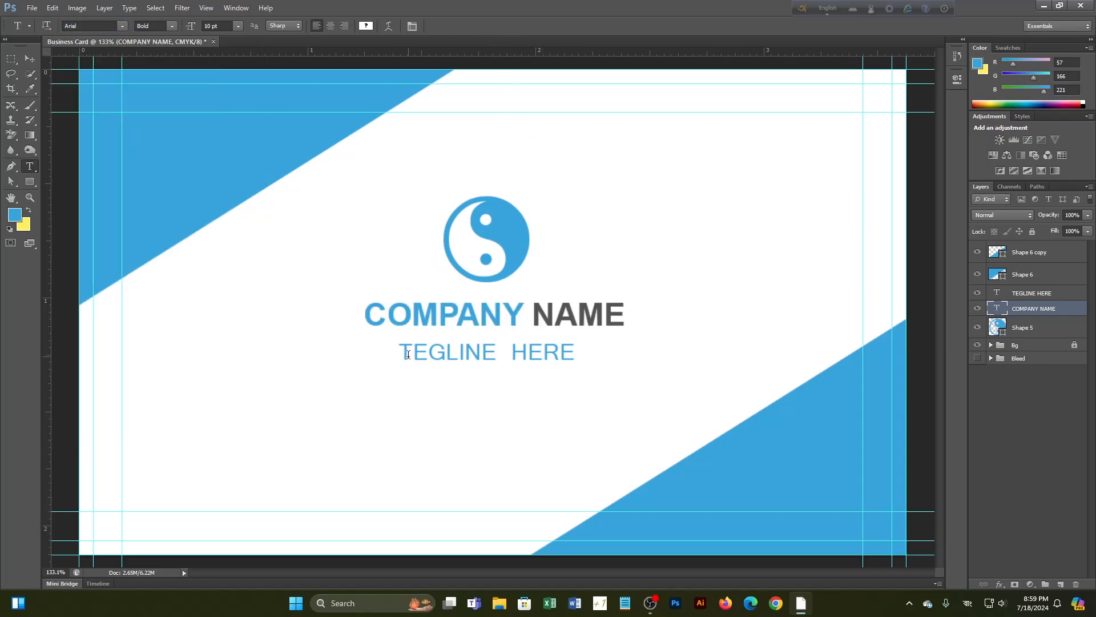
Change the TEGLINE HERE line's font to Arial
{"action": "left_click", "coordinate": [405, 352]}
{"action": "triple_click", "coordinate": [406, 353]}
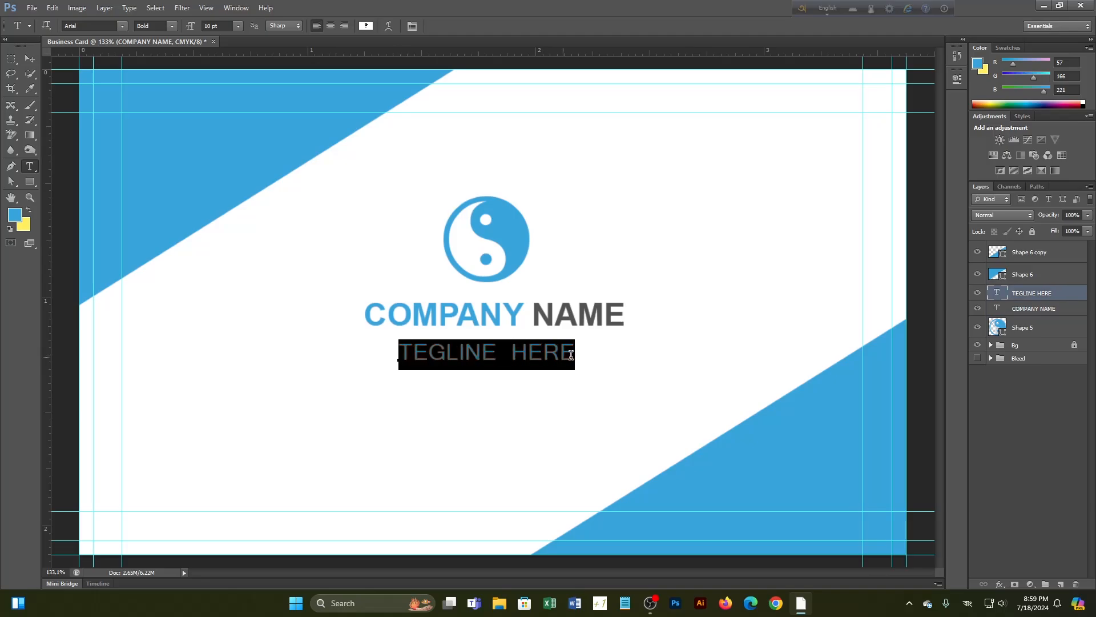
{"action": "left_click", "coordinate": [123, 27]}
{"action": "scroll", "coordinate": [136, 120], "scroll_direction": "up", "scroll_amount": 4}
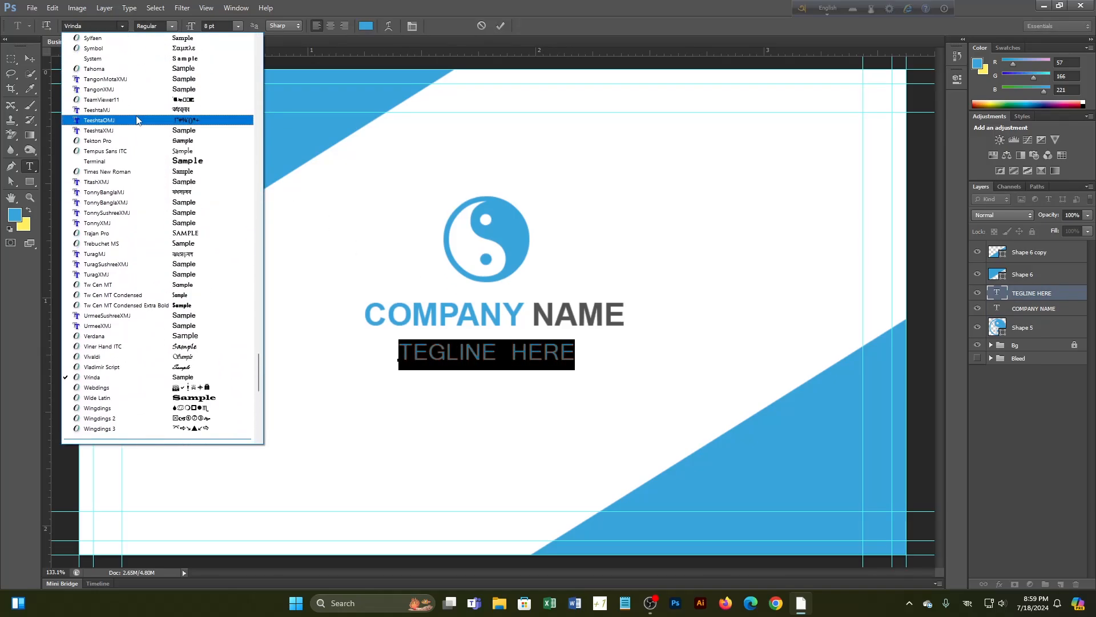
{"action": "scroll", "coordinate": [136, 120], "scroll_direction": "up", "scroll_amount": 5}
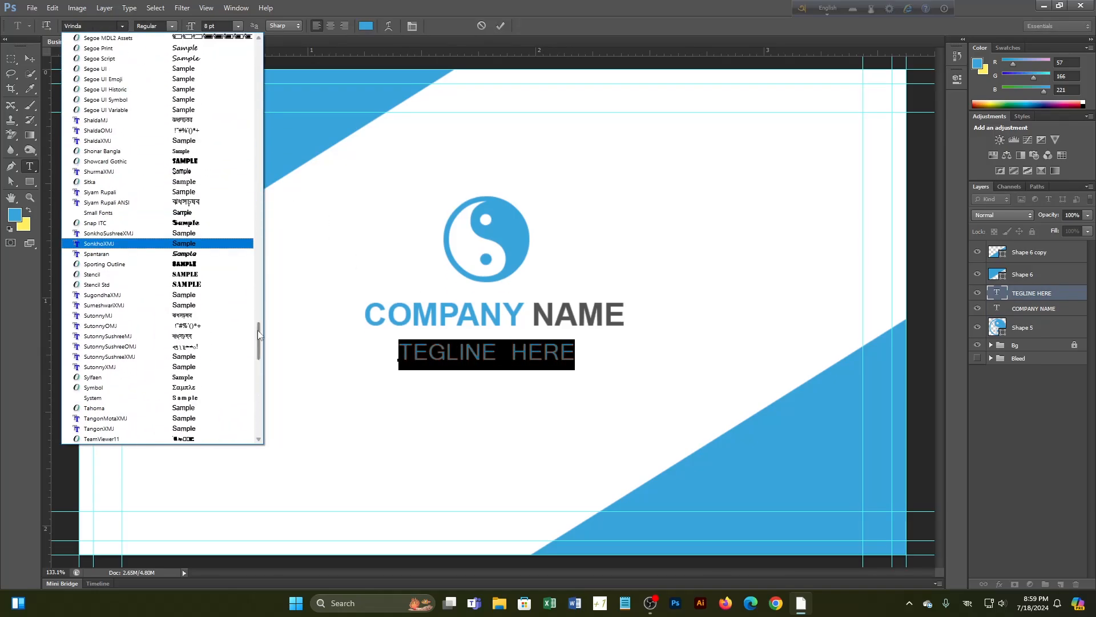
{"action": "left_click_drag", "start_coordinate": [260, 340], "coordinate": [251, 26]}
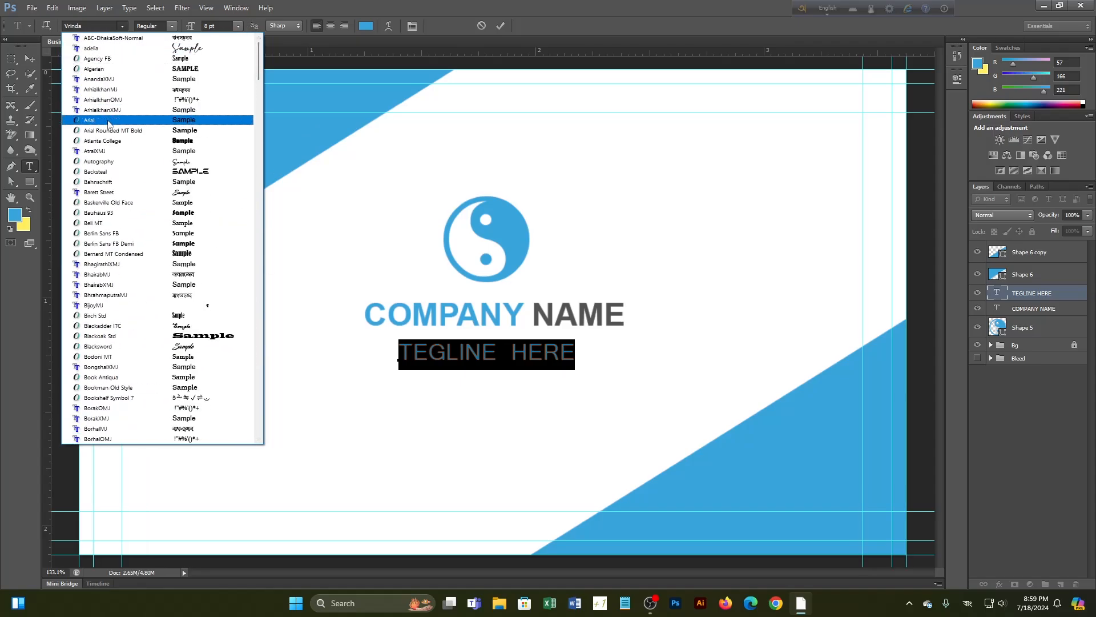
{"action": "left_click", "coordinate": [107, 121]}
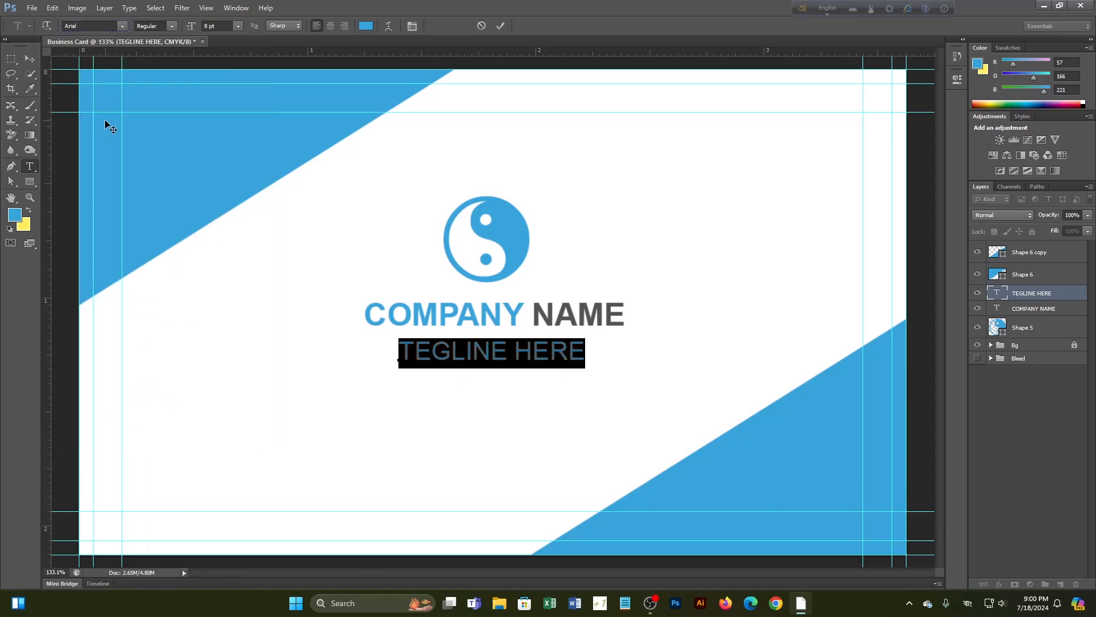
{"action": "left_click", "coordinate": [500, 25]}
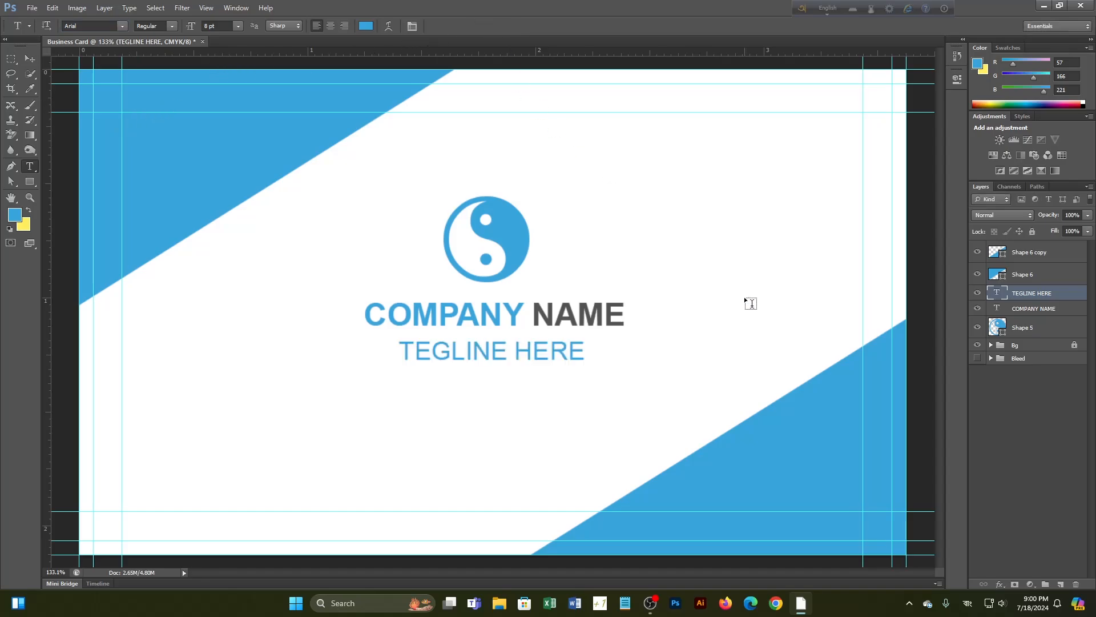
{"action": "scroll", "coordinate": [568, 343], "scroll_direction": "down", "scroll_amount": 3}
{"action": "scroll", "coordinate": [566, 342], "scroll_direction": "up", "scroll_amount": 1}
{"action": "scroll", "coordinate": [548, 337], "scroll_direction": "down", "scroll_amount": 1}
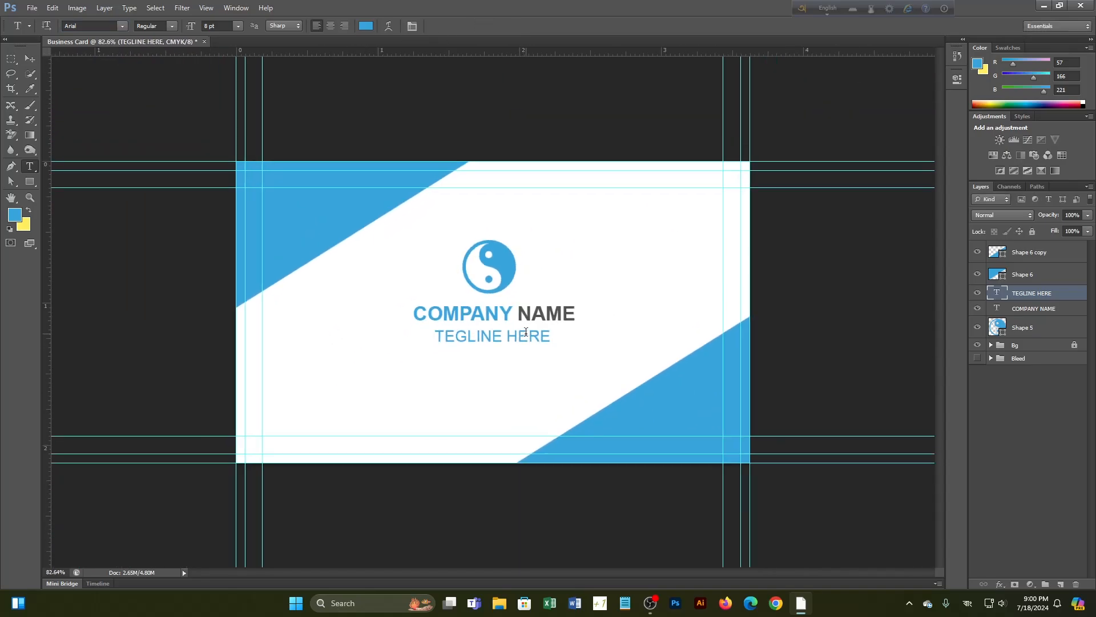
{"action": "scroll", "coordinate": [526, 331], "scroll_direction": "up", "scroll_amount": 1}
In Save As, choose JPEG format so the file becomes Business Card.jpg in the JPG folder
{"action": "key", "text": "ctrl+shift+s"}
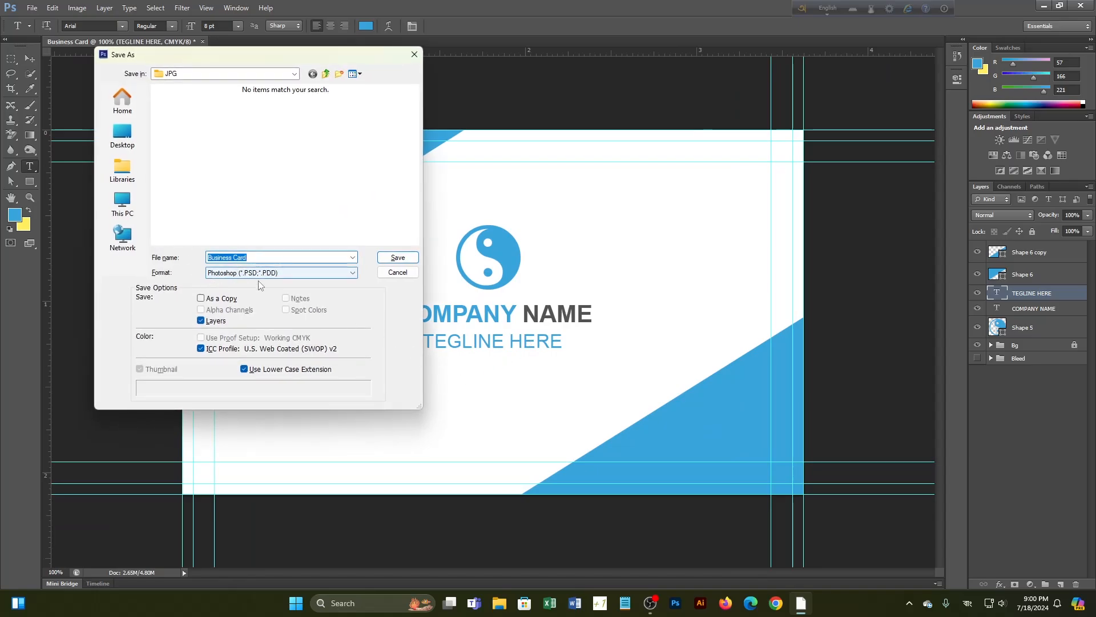
{"action": "left_click", "coordinate": [352, 273]}
{"action": "left_click", "coordinate": [293, 321]}
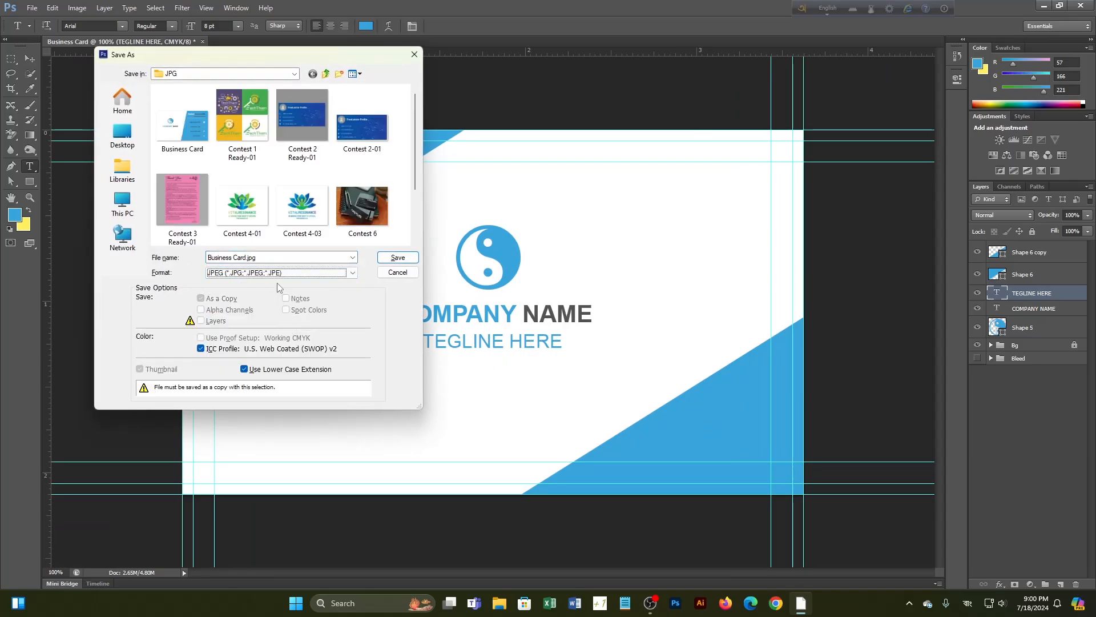